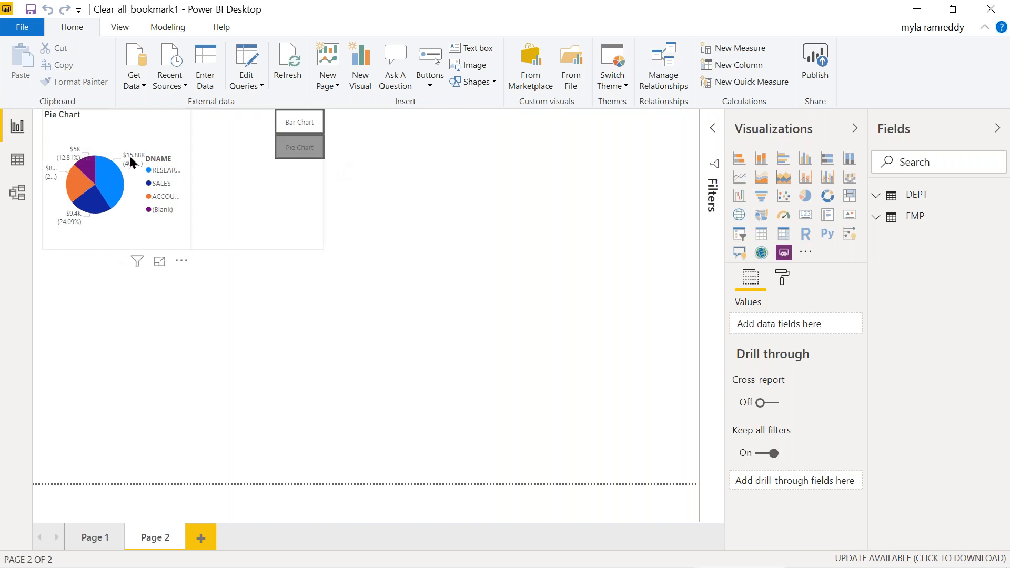
Step: Test the Bar Chart and Pie Chart buttons on Page 2 by switching repeatedly between the two visuals
left_click(302, 128, "ctrl")
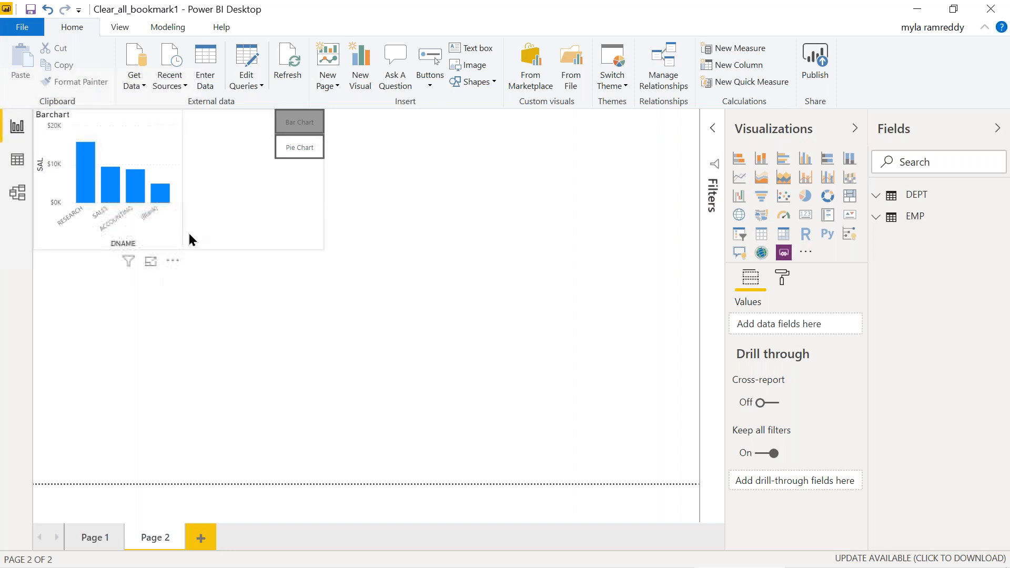
left_click(302, 153, "ctrl")
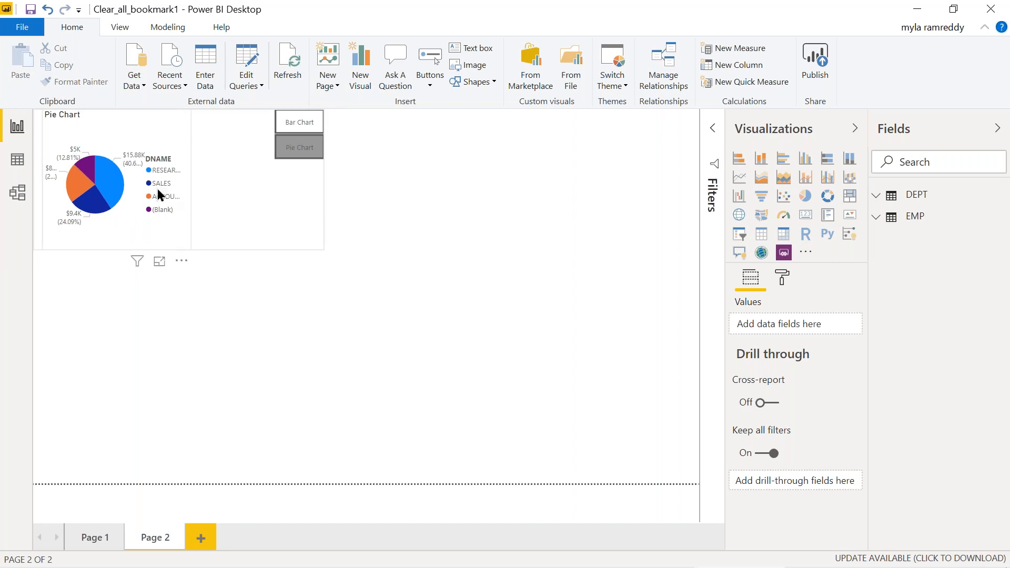
left_click(312, 131, "ctrl")
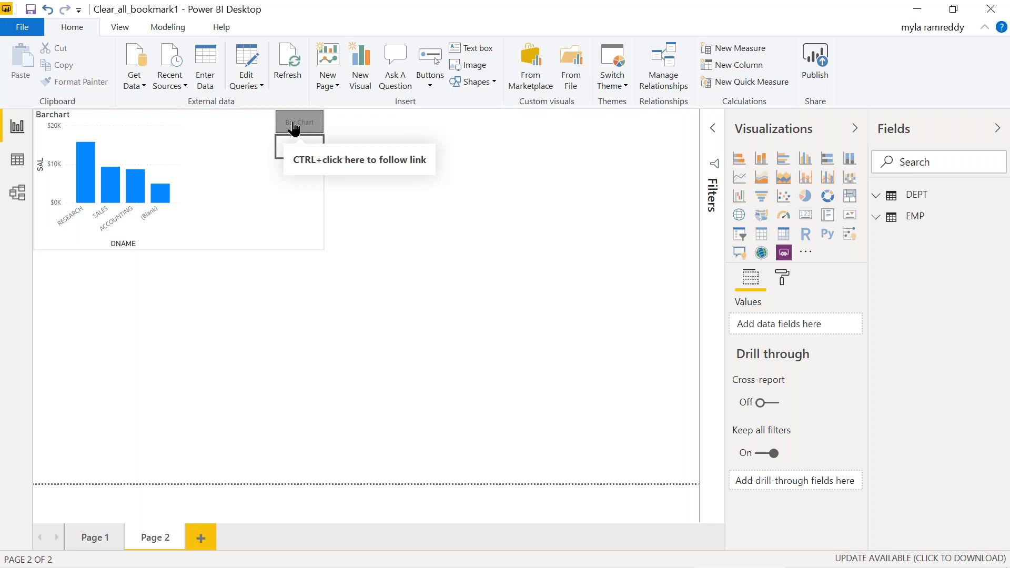
left_click(293, 156, "ctrl")
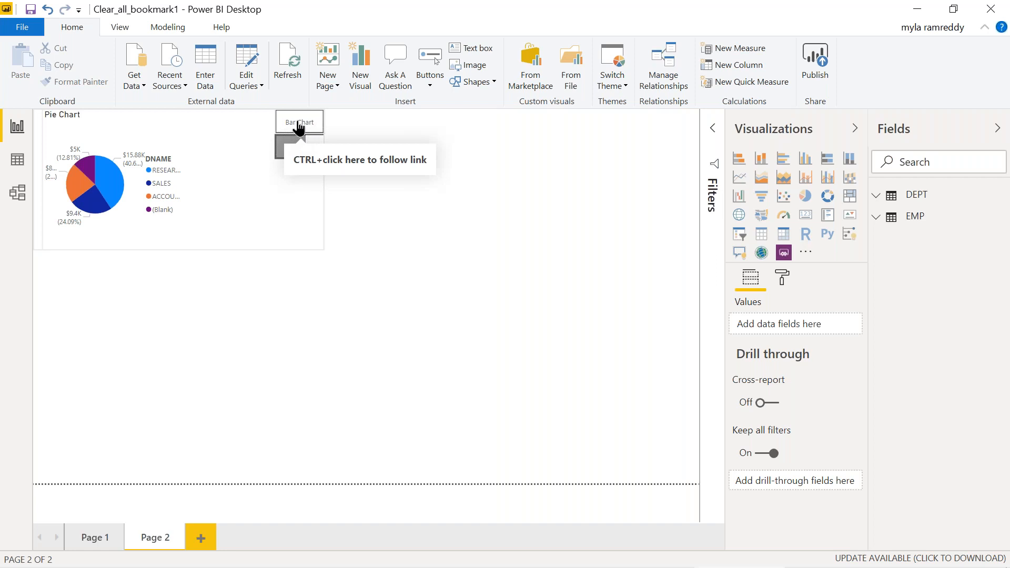
left_click(298, 126, "ctrl")
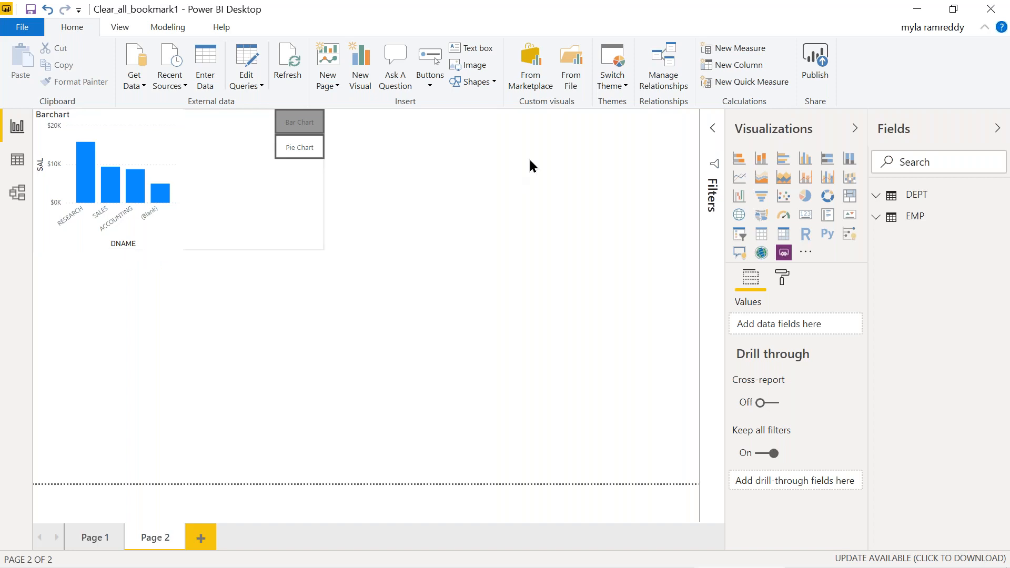
Step: Examine the visuals inside Group 1 and Group 2 and the report's bookmarks by showing the Selection and Bookmarks panes
left_click(120, 29)
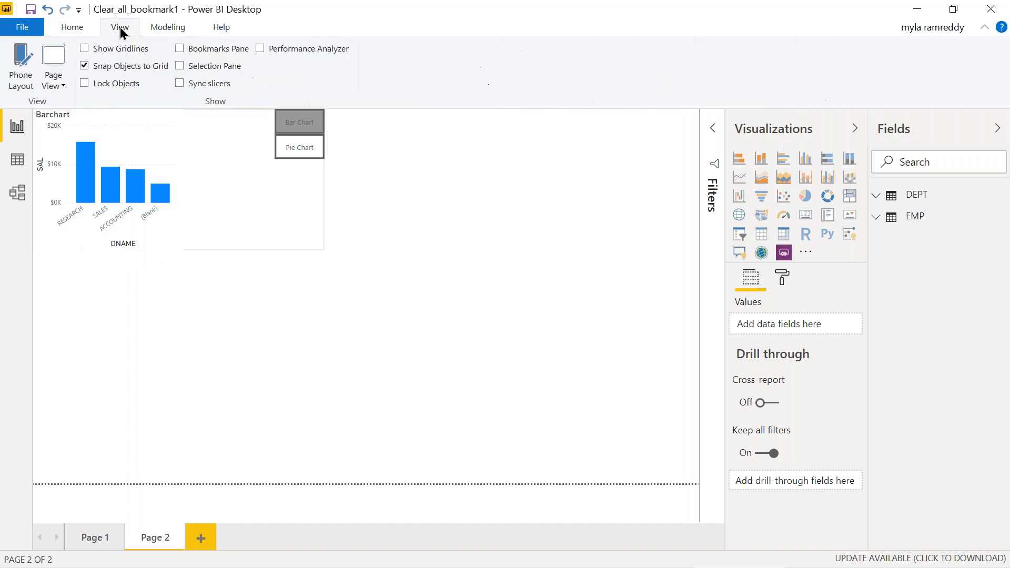
left_click(195, 72)
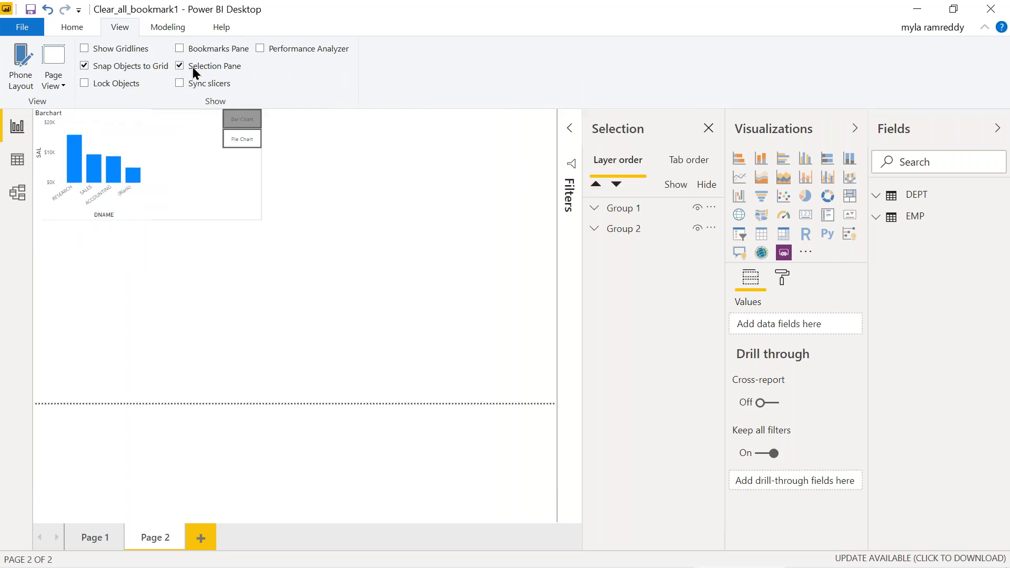
left_click(594, 210)
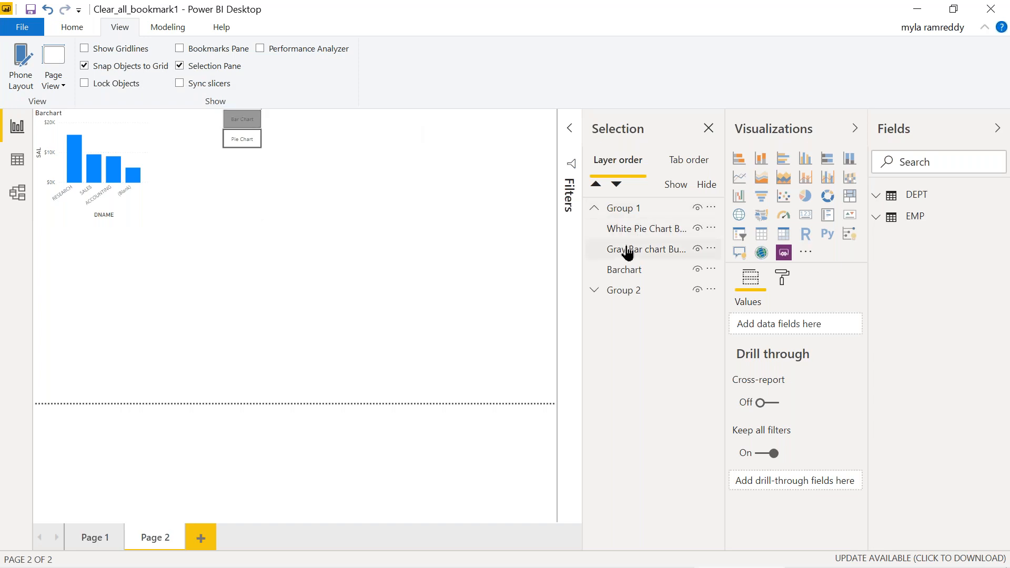
left_click(594, 291)
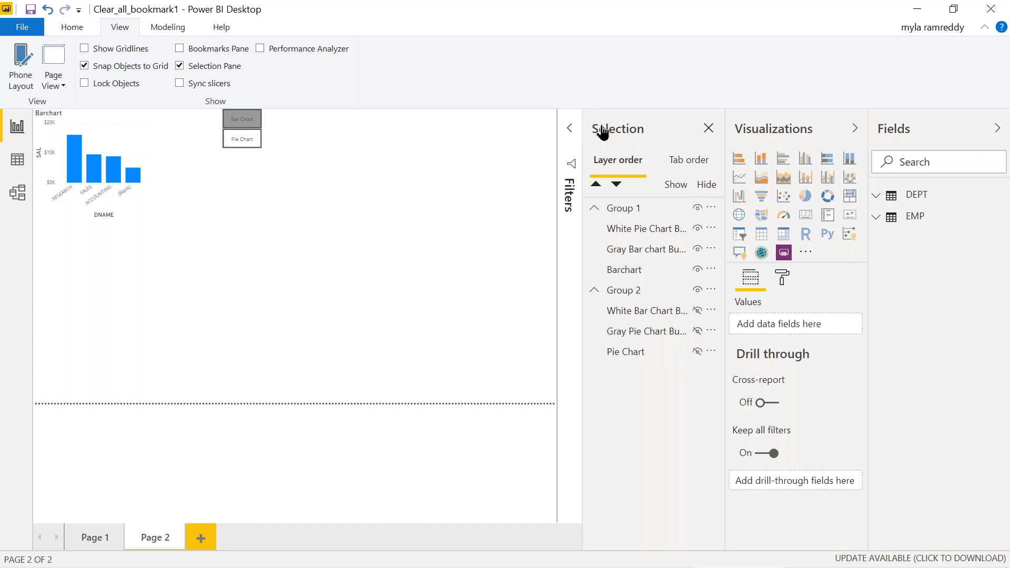
left_click(179, 49)
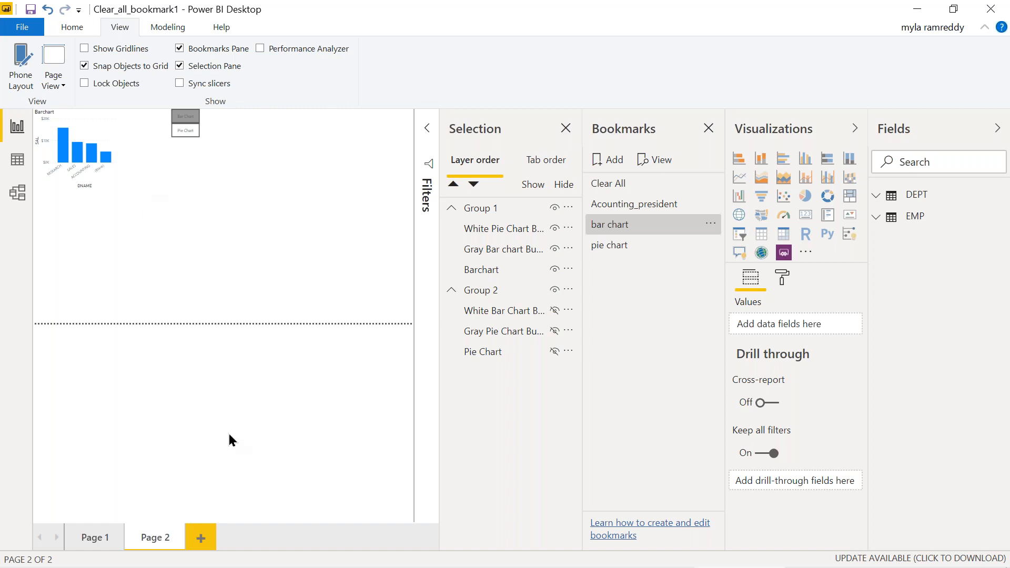
Step: Exit the Clear_all_bookmark1 report without saving its changes and start from a new blank report
left_click(22, 27)
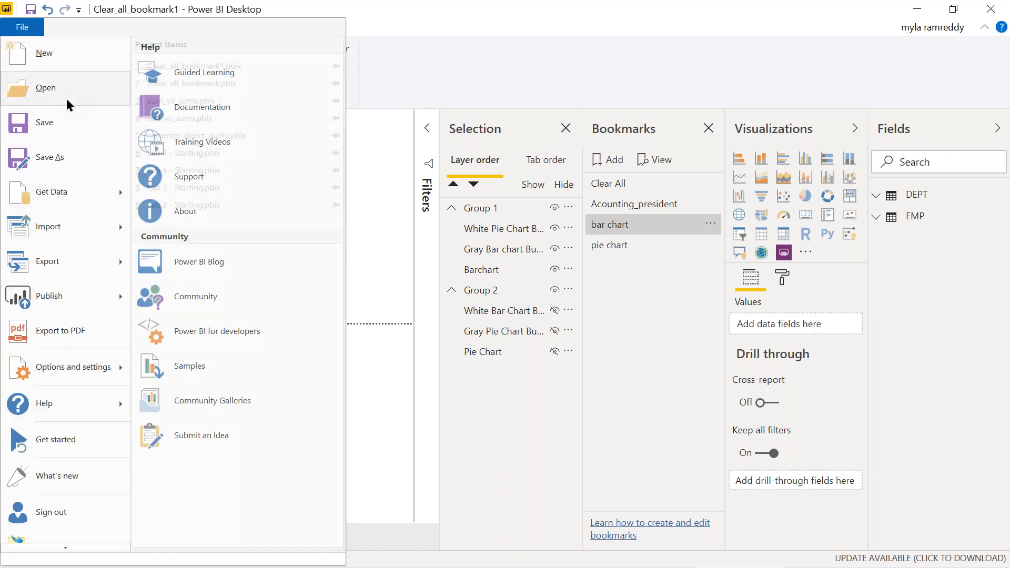
left_click(65, 456)
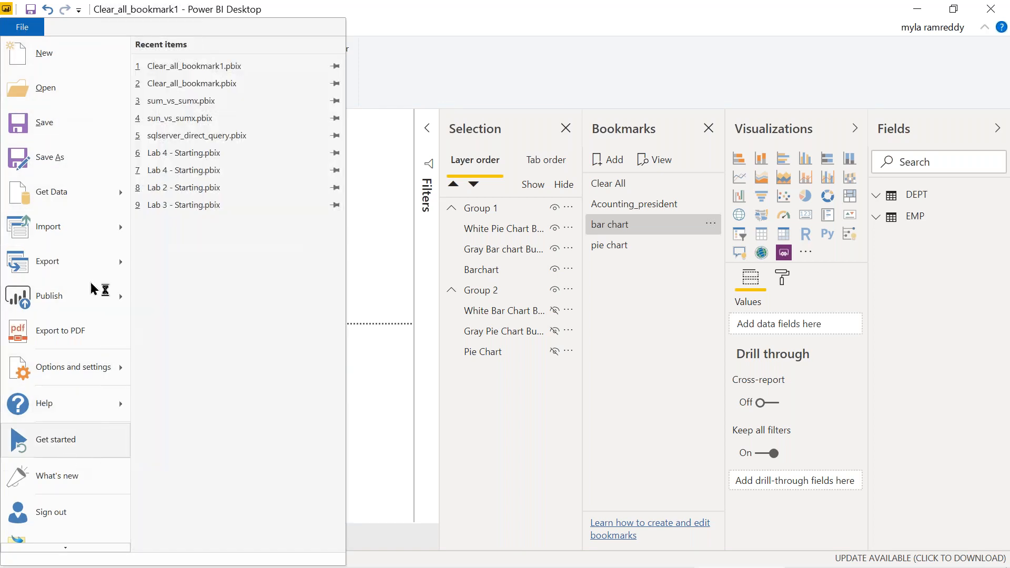
left_click(52, 56)
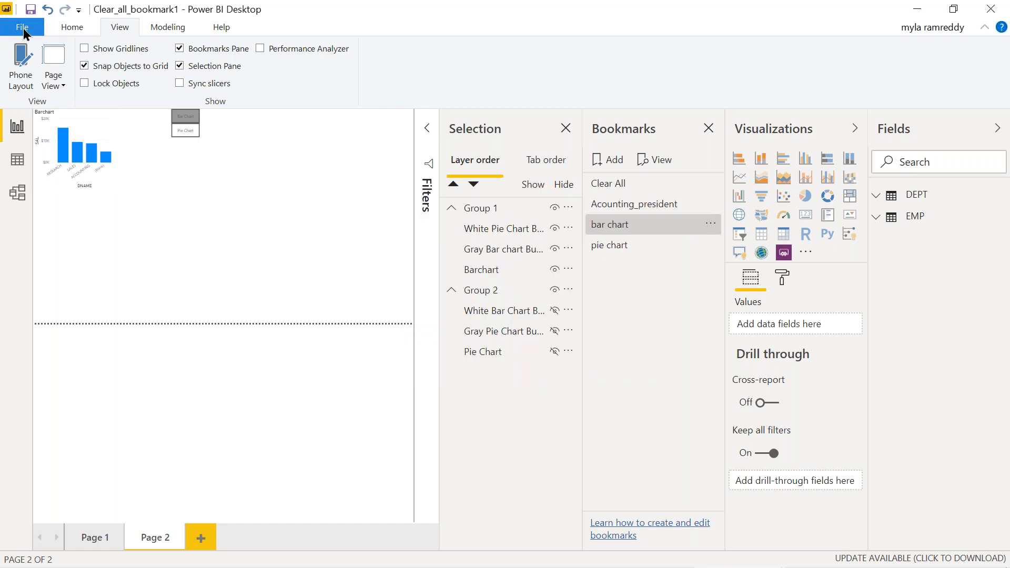
left_click(23, 27)
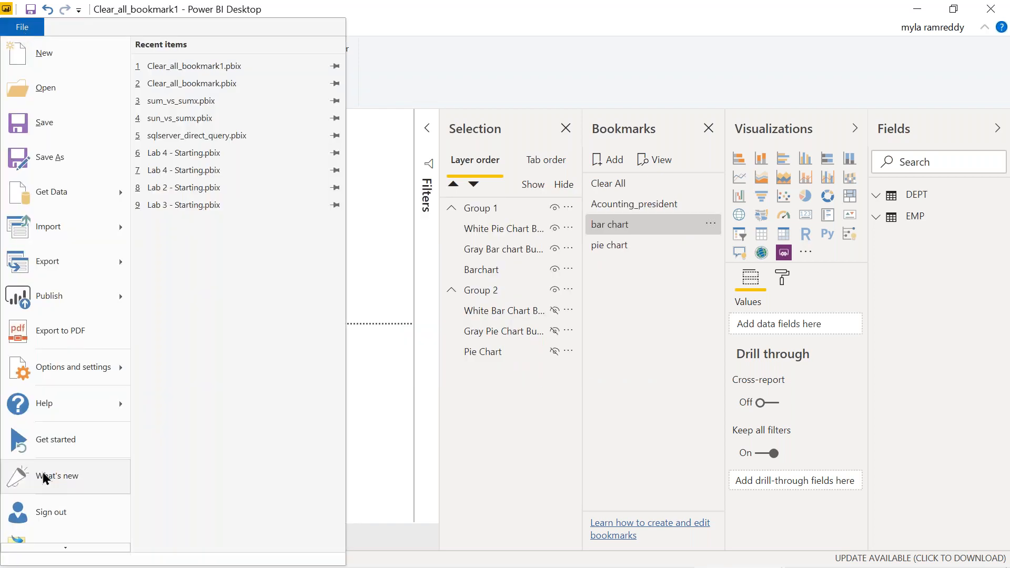
scroll(44, 477, "down", 1)
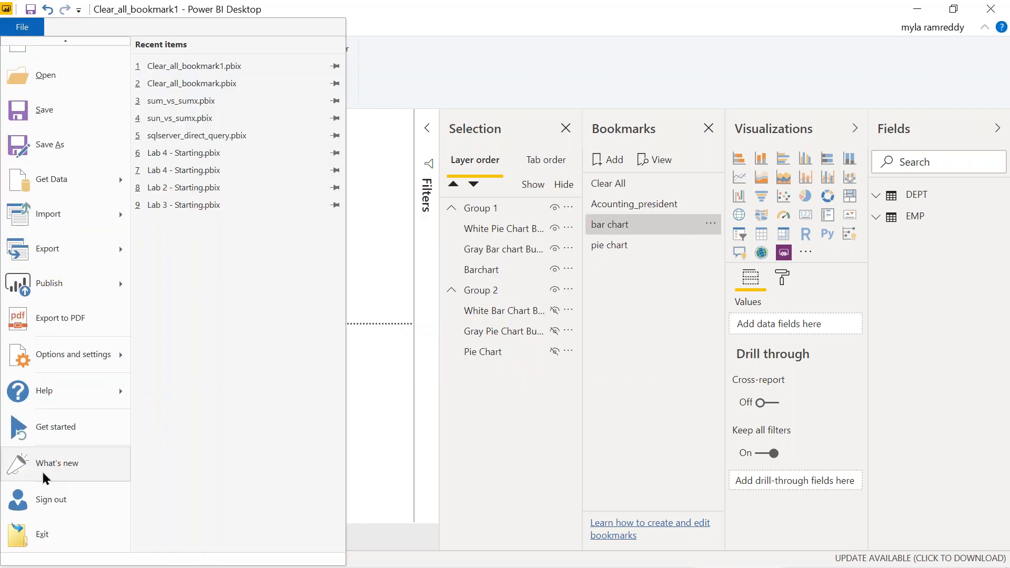
left_click(42, 540)
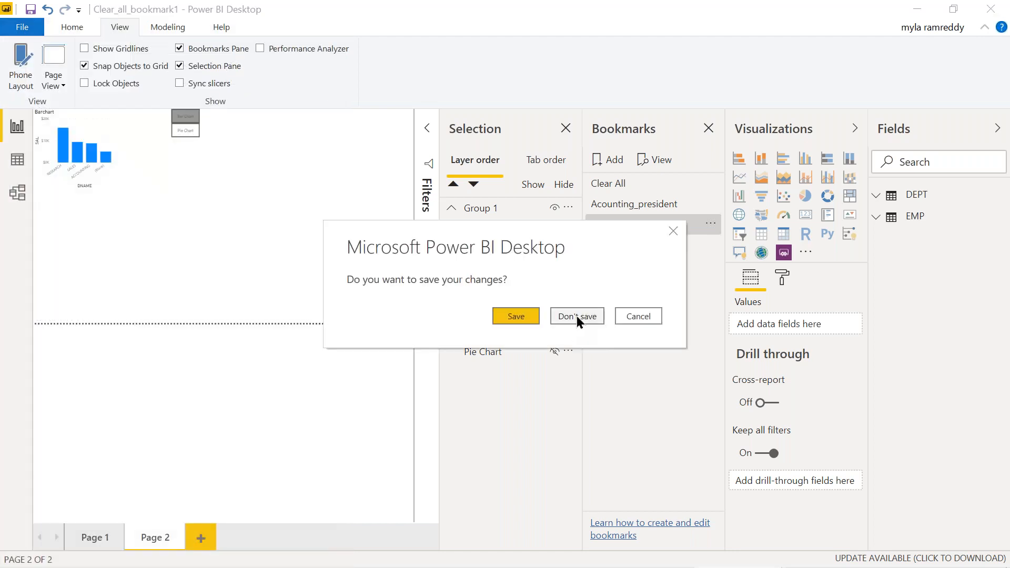
left_click(572, 316)
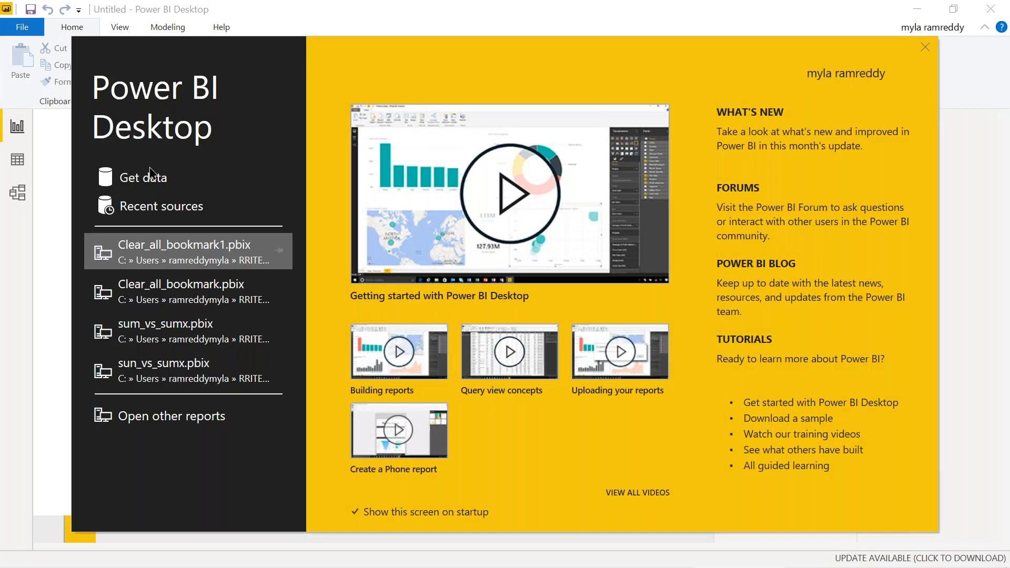
Step: Connect to a SQL Server database as data source with server localhost and database rritecDB
left_click(141, 179)
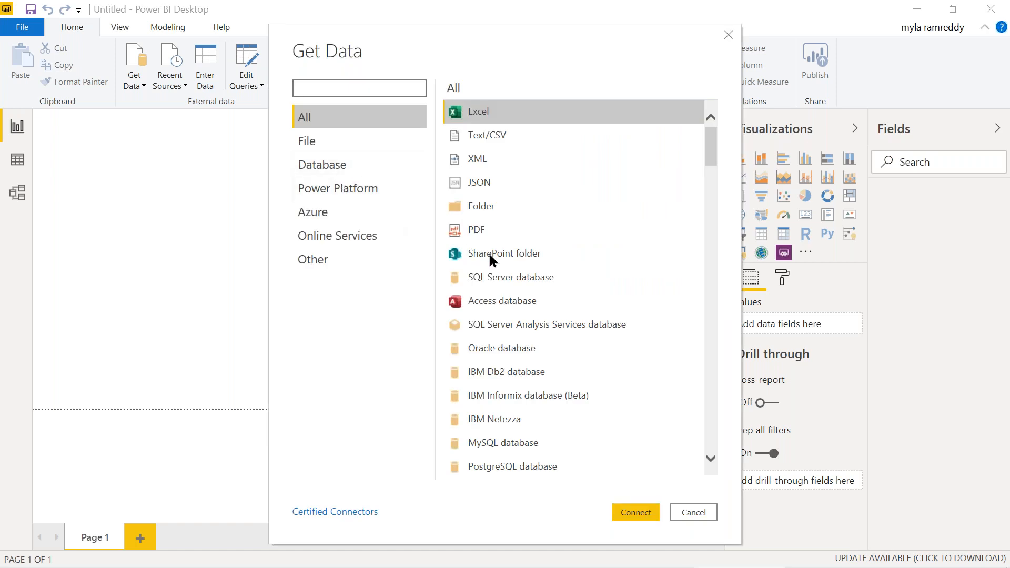
left_click(498, 277)
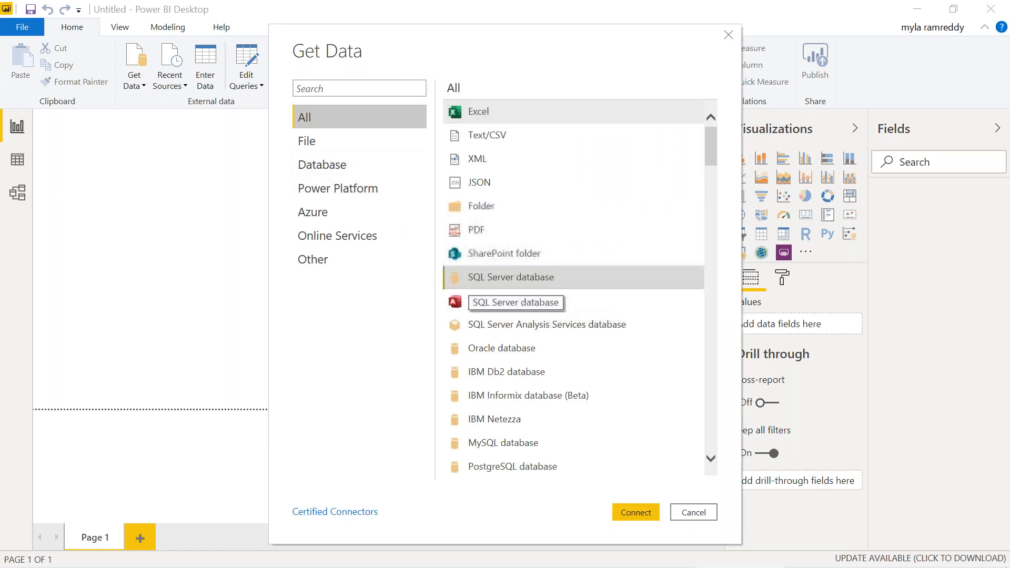
left_click(637, 513)
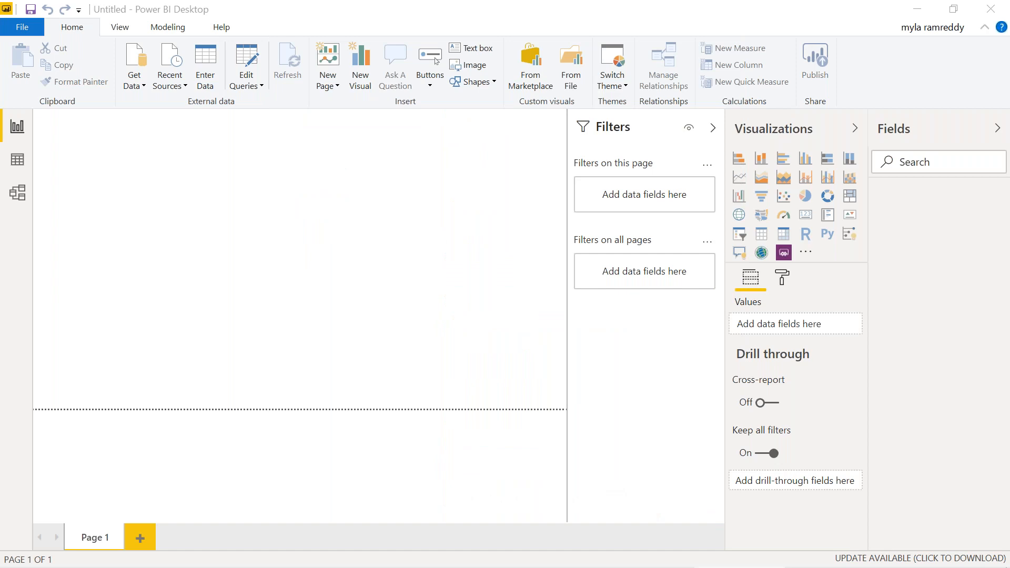
type("localhost")
key("Tab")
type("rritecDB")
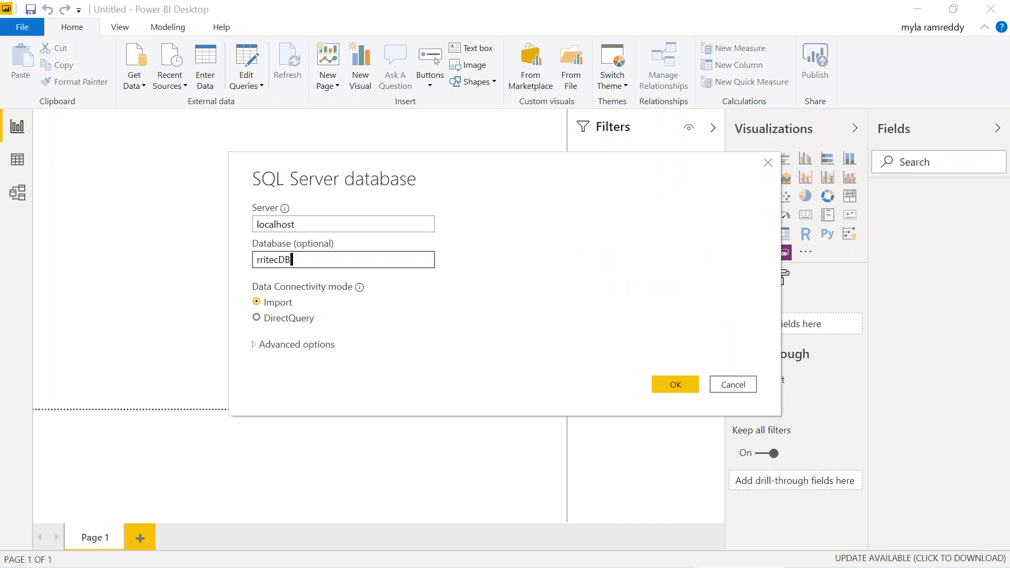
left_click(669, 381)
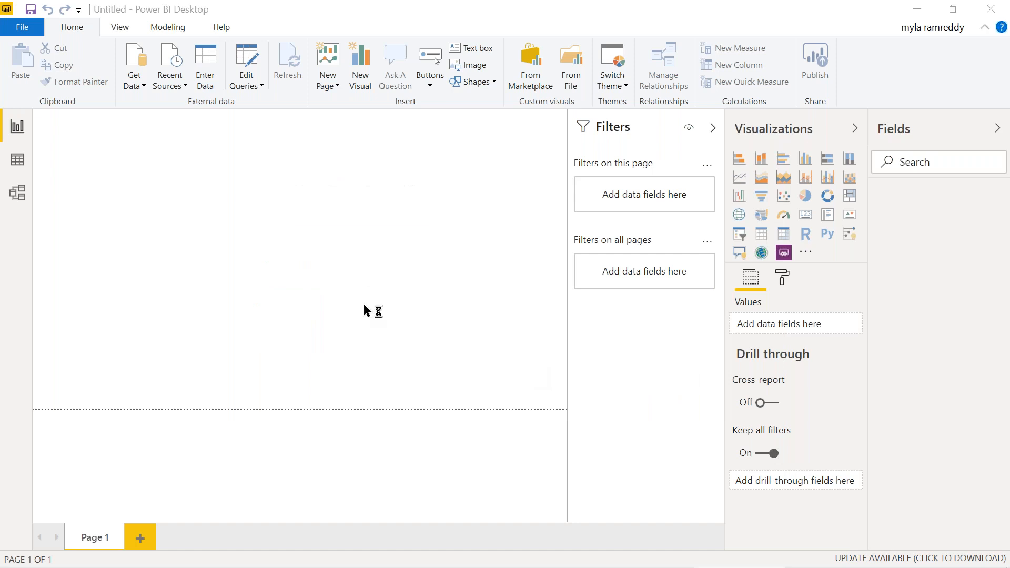
Step: Load the DEPT and EMP tables from the rritecDB database into the report
left_click(207, 158)
left_click(206, 178)
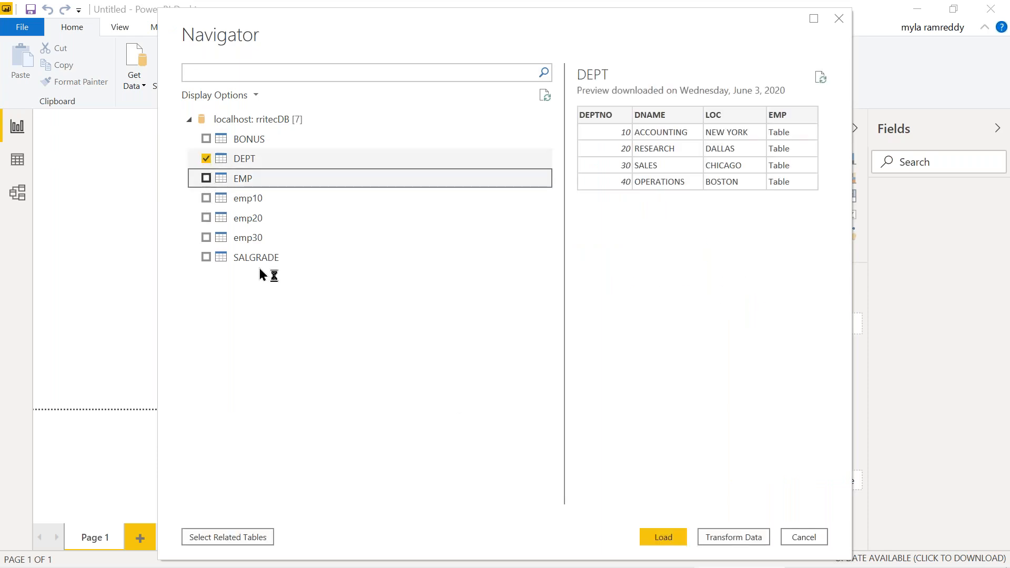
left_click(658, 535)
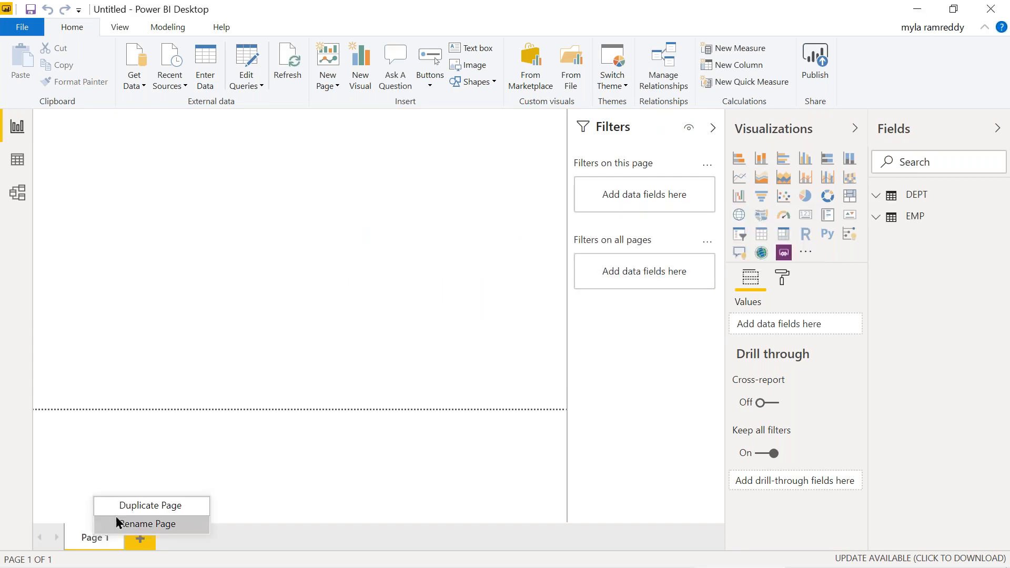
Step: Rename report page Page 1 to Dynamic Graph
left_click(136, 524)
type("Dynamic")
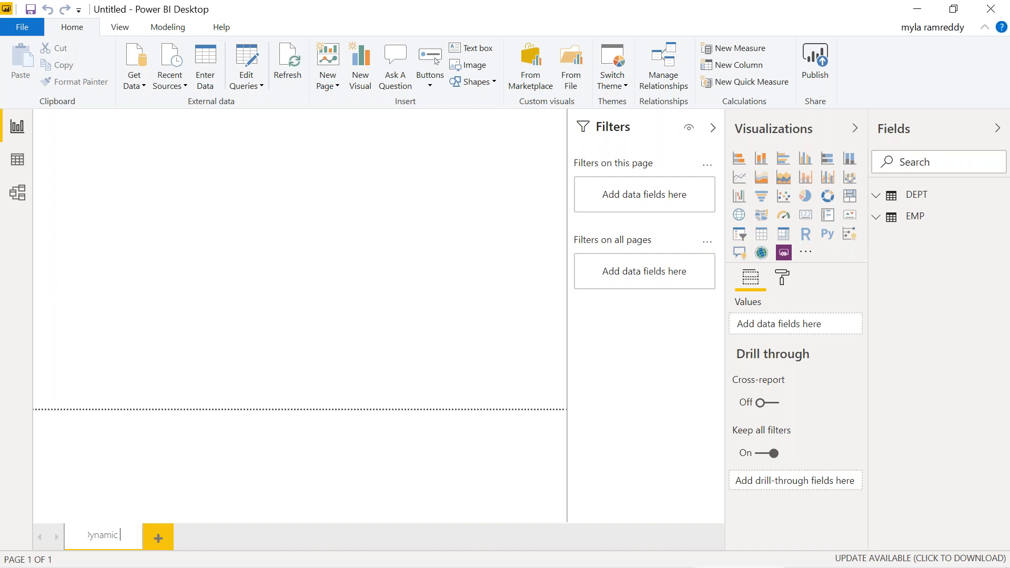
type(" Graph")
key("Return")
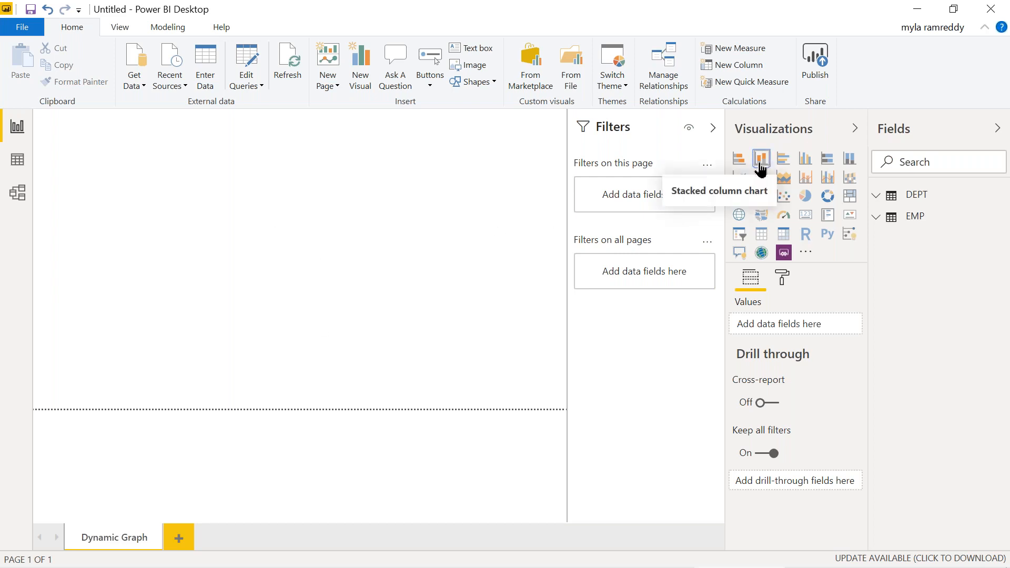
Step: Add a stacked column chart with LOC from DEPT as axis and SAL from EMP as value
left_click(760, 169)
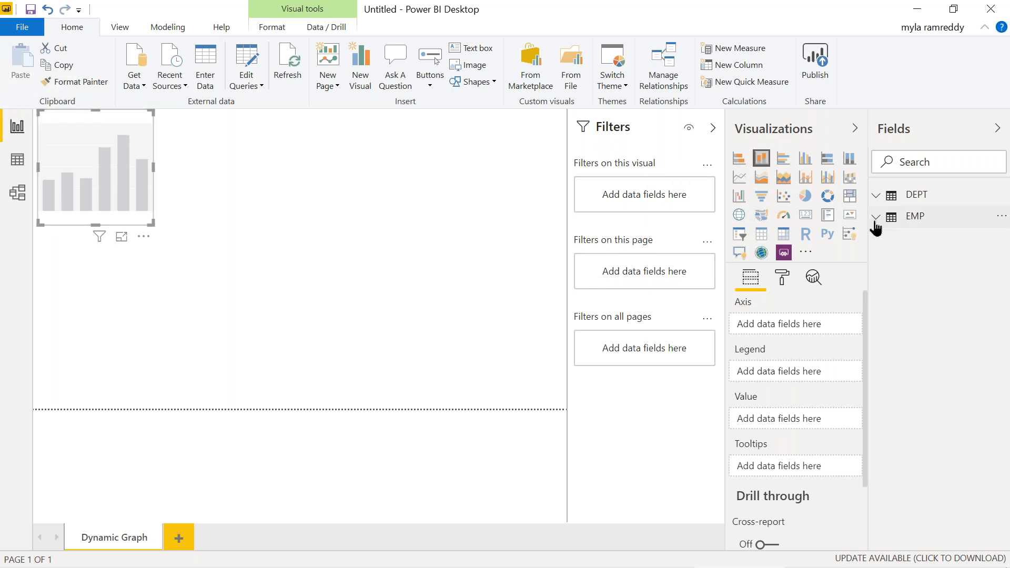
left_click(876, 225)
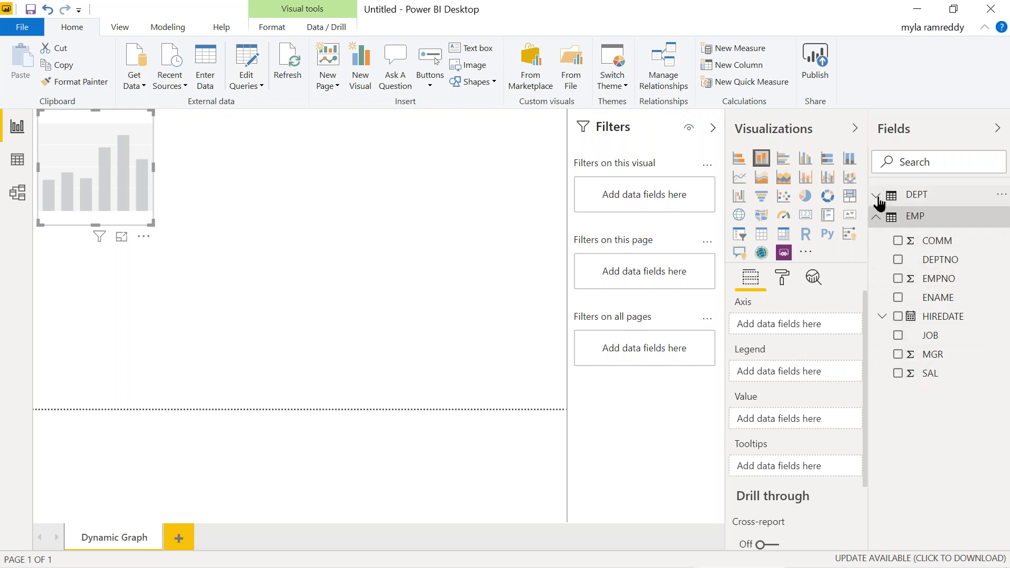
left_click(877, 195)
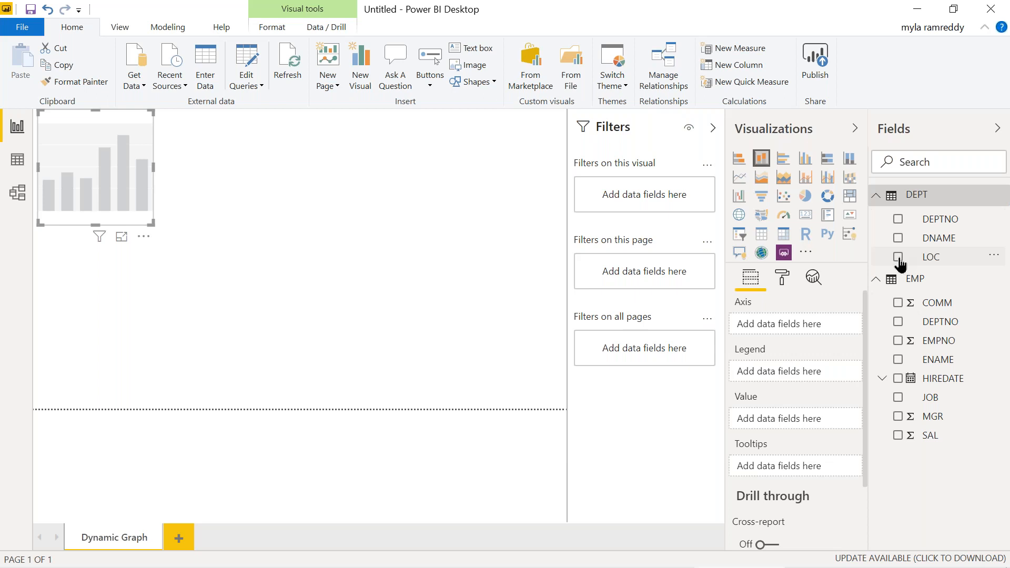
left_click(898, 258)
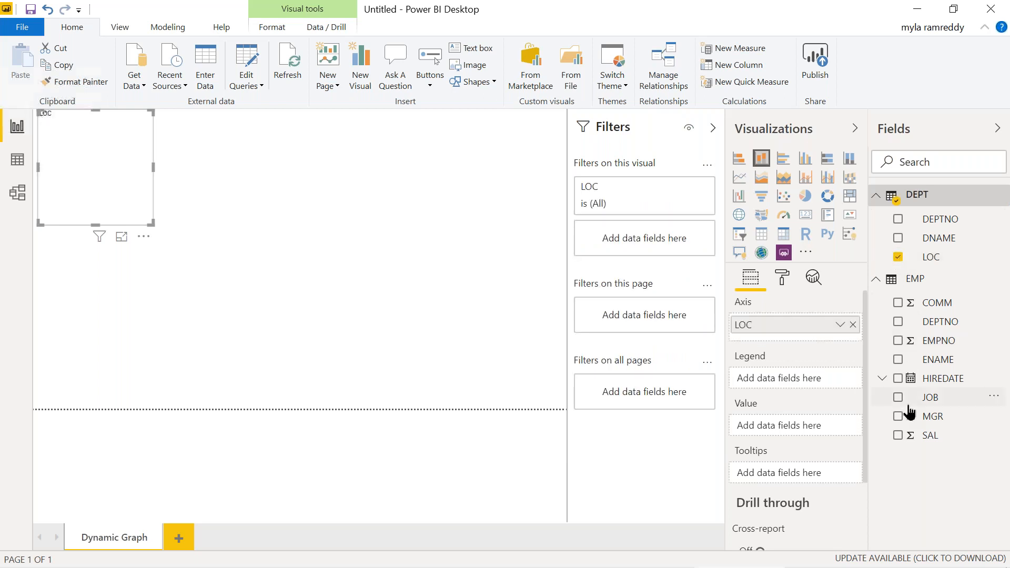
left_click(898, 436)
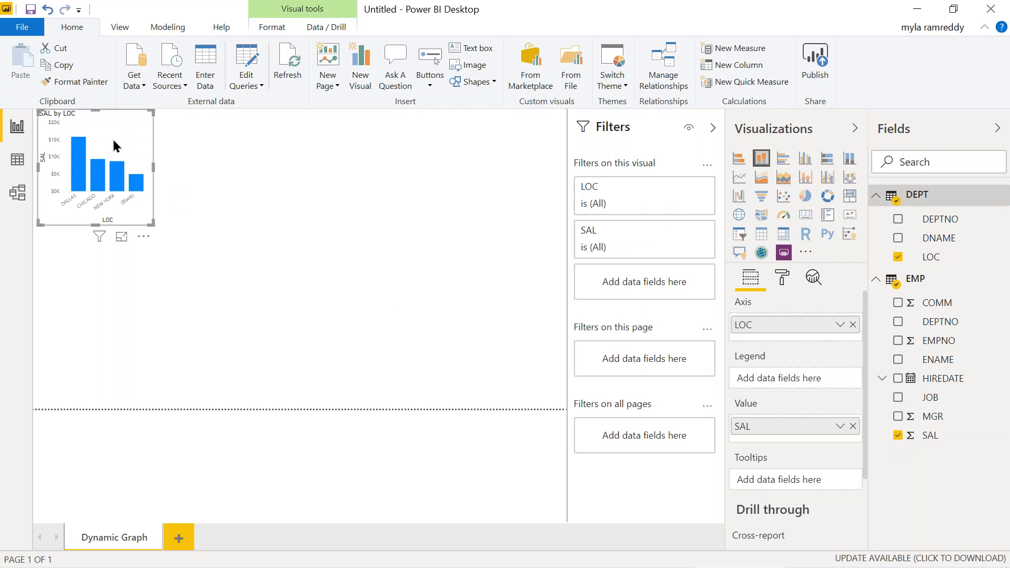
Step: Place a copy of the SAL by LOC column chart to the lower right of the original and convert it to a pie chart
key("ctrl+c")
key("ctrl+v")
left_click_drag(116, 147, 371, 201)
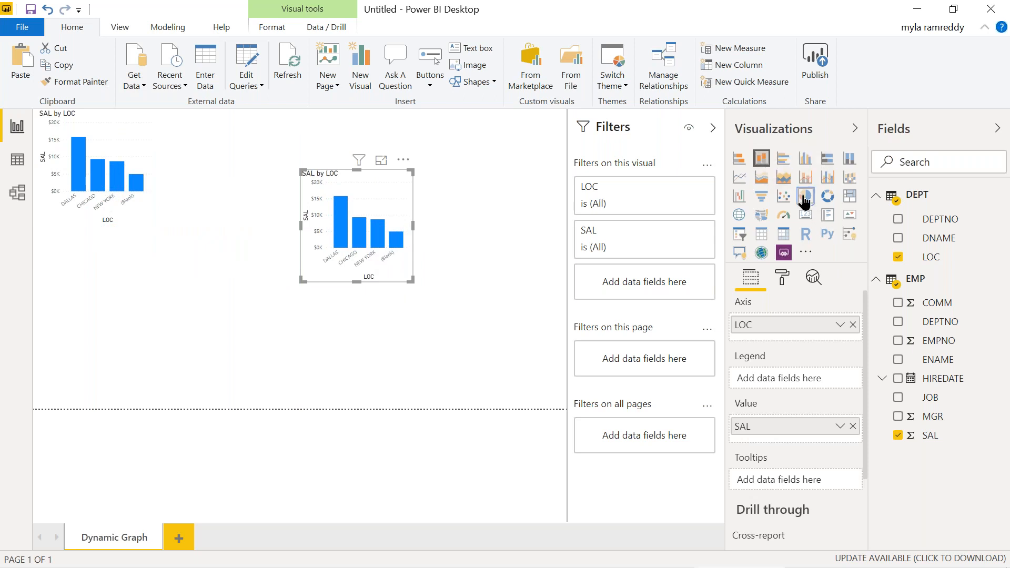
left_click(805, 197)
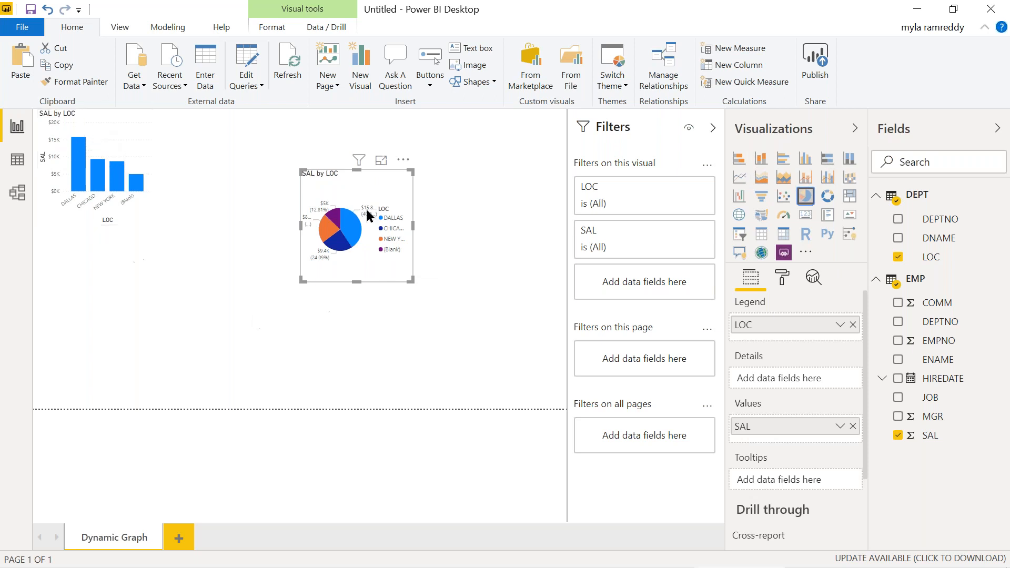
mouse_move(351, 217)
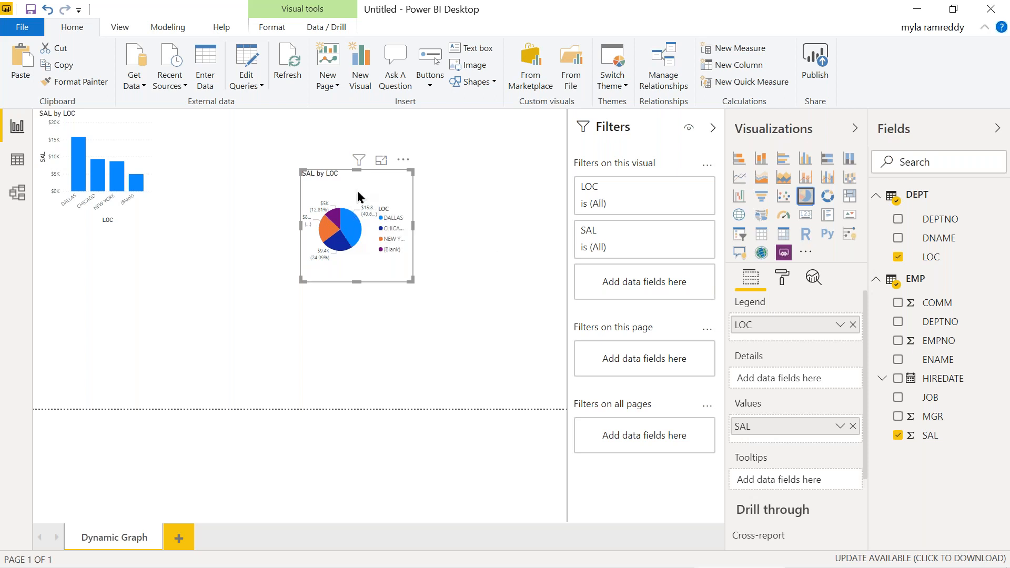
left_click_drag(358, 196, 323, 192)
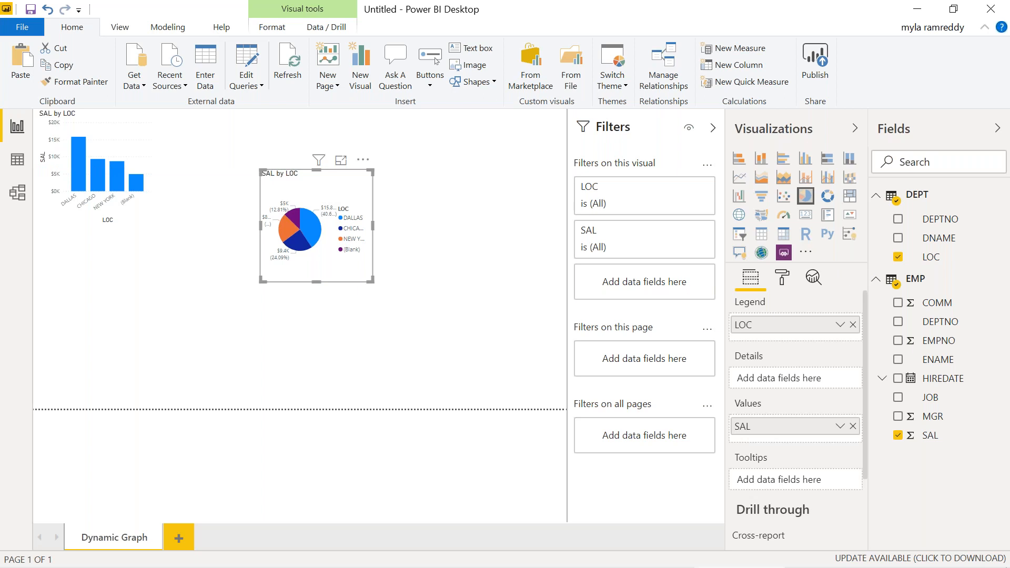
Step: Show the Selection pane and select each SAL by LOC entry in turn to match it to its chart
left_click(121, 27)
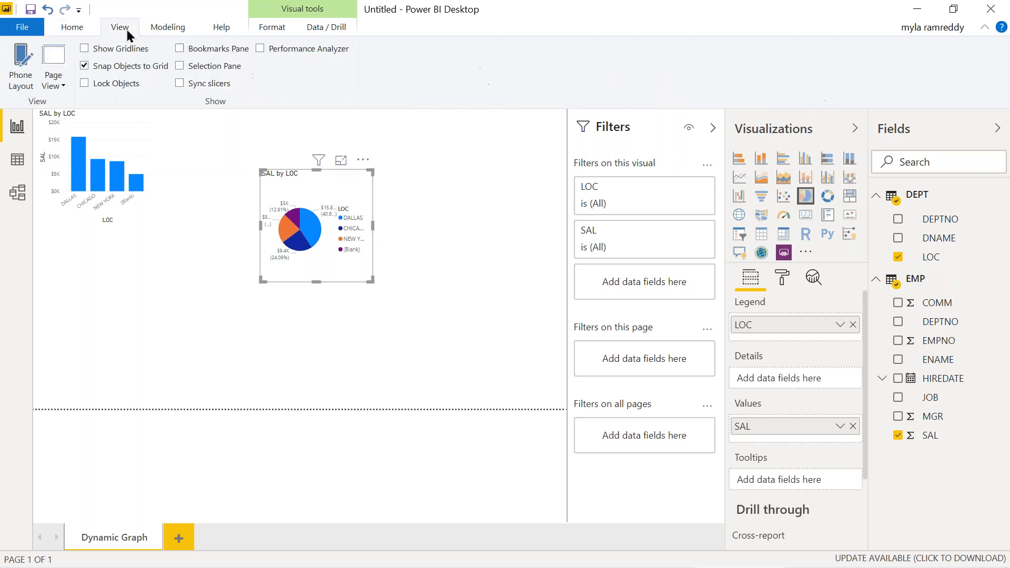
left_click(180, 67)
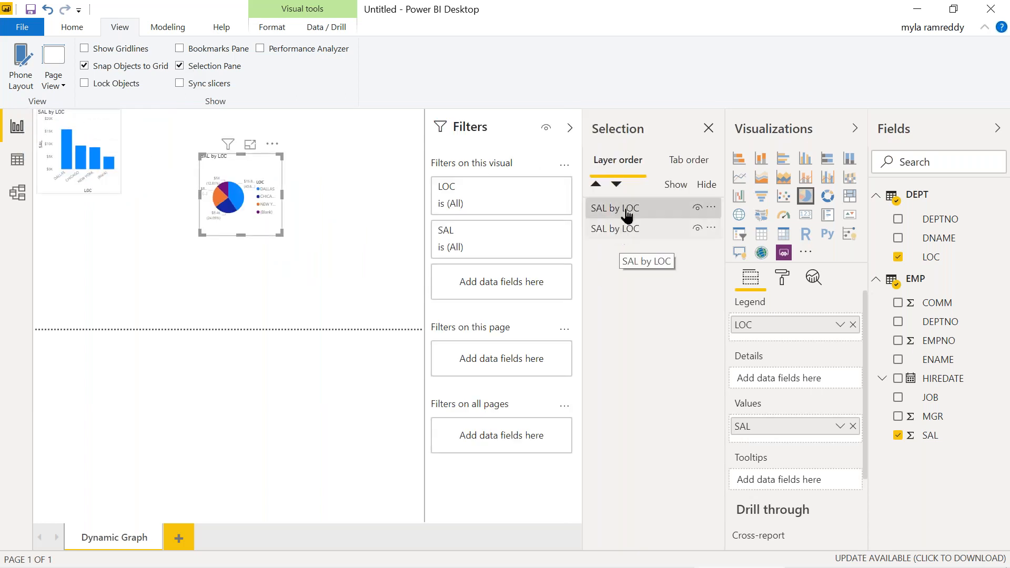
left_click(628, 213)
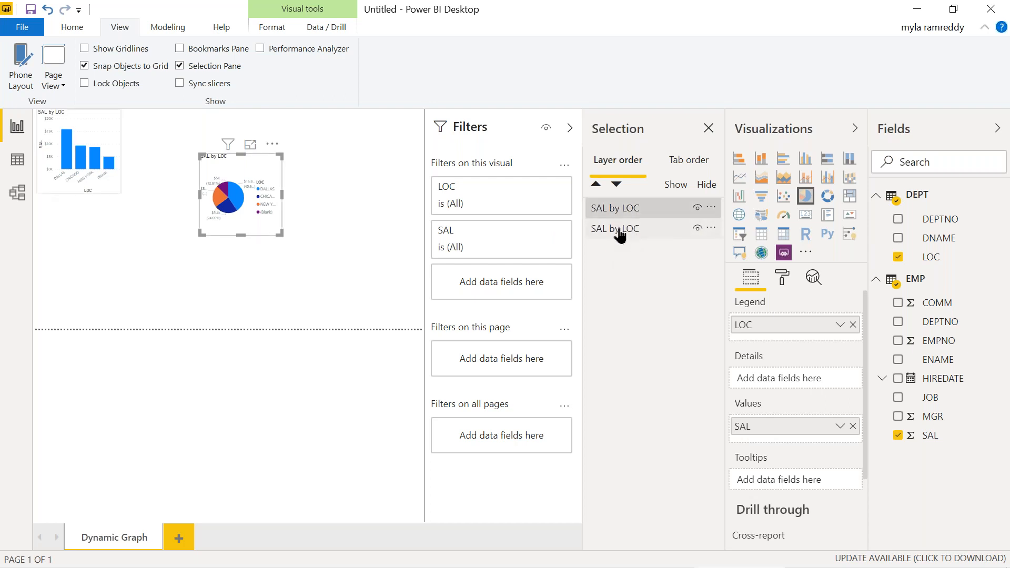
left_click(619, 231)
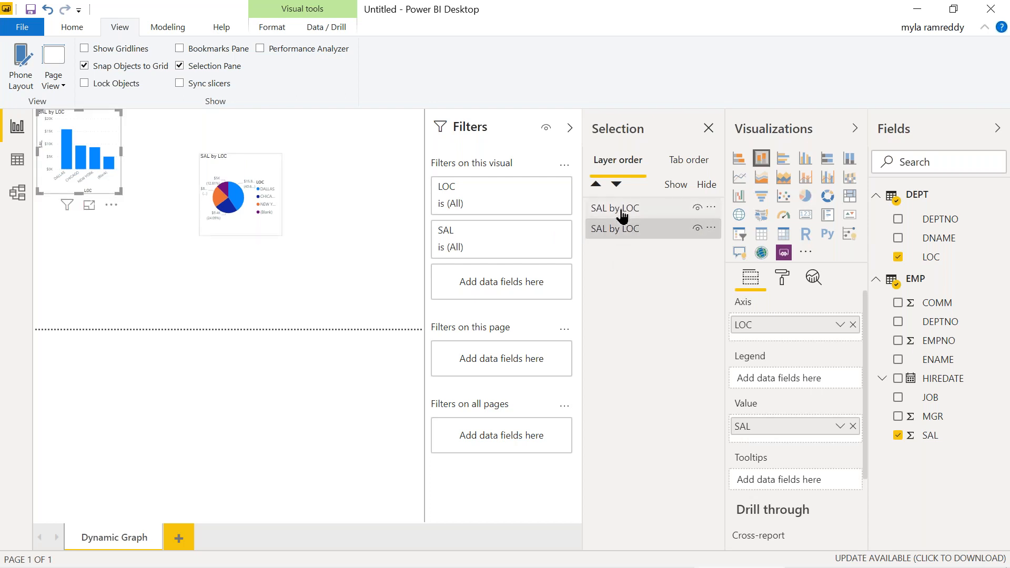
left_click(622, 210)
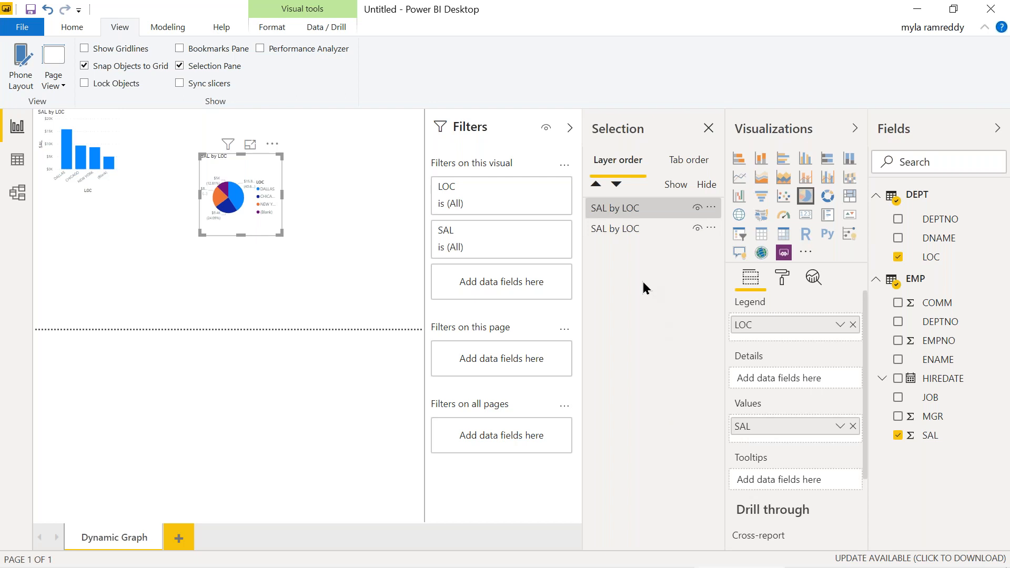
left_click(623, 237)
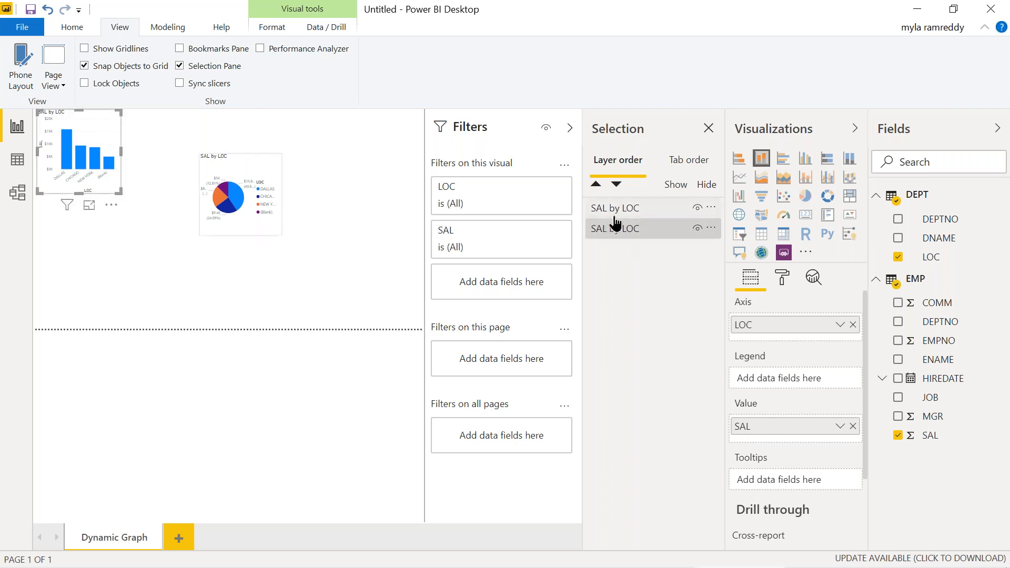
left_click(614, 221)
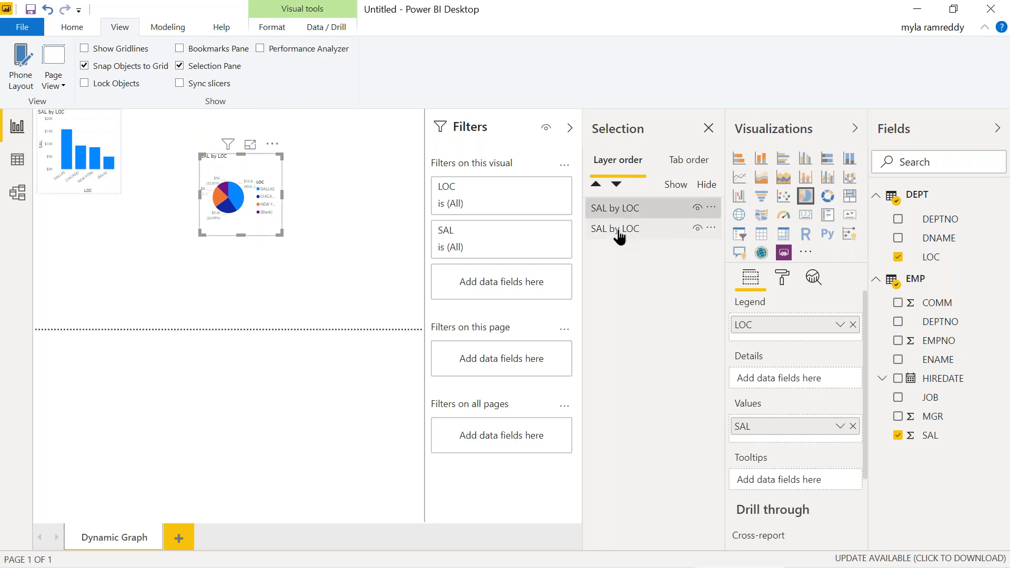
left_click(619, 234)
left_click(632, 213)
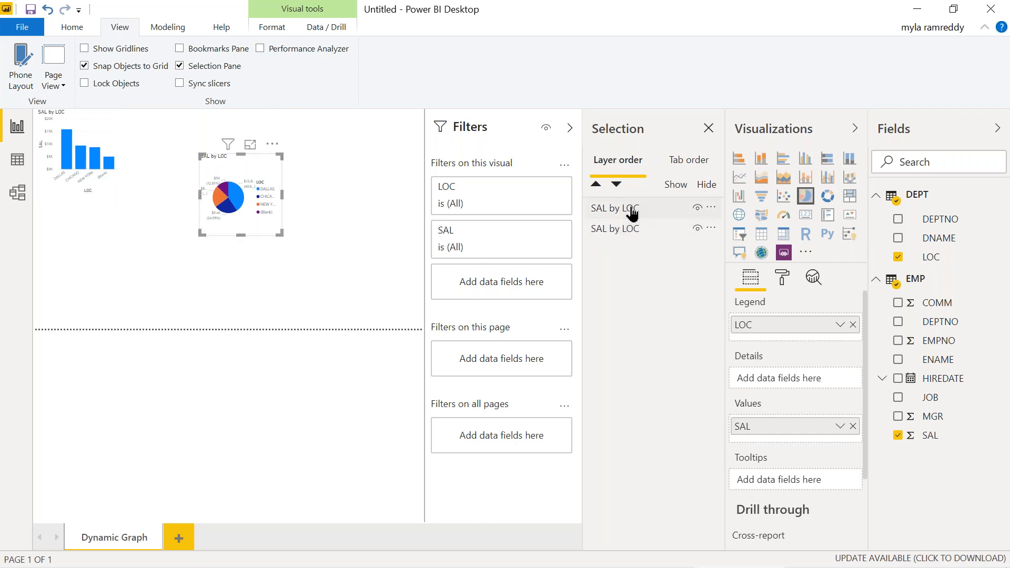
Step: Set the pie chart's title text to Pie Graph
left_click(712, 210)
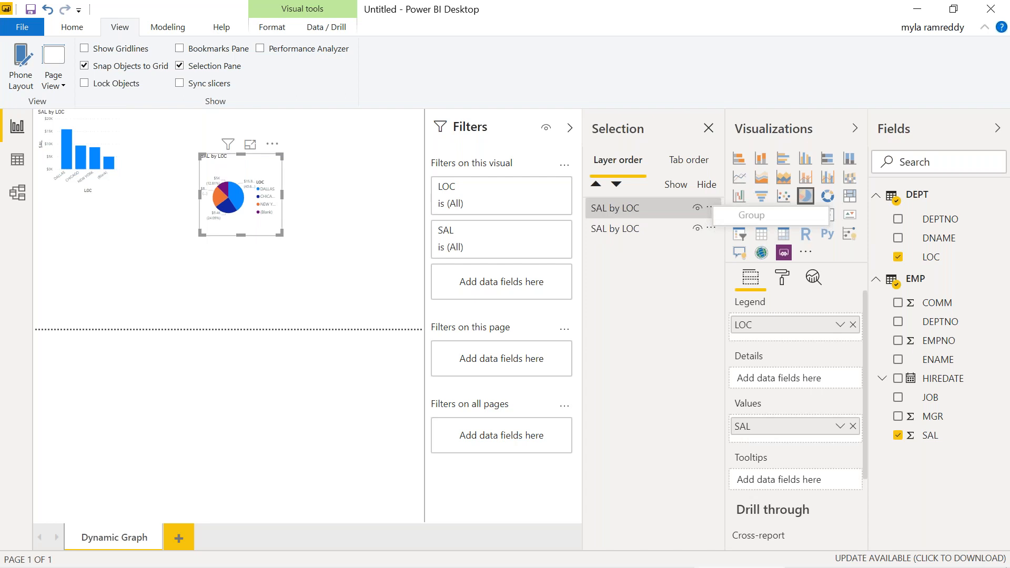
left_click(251, 171)
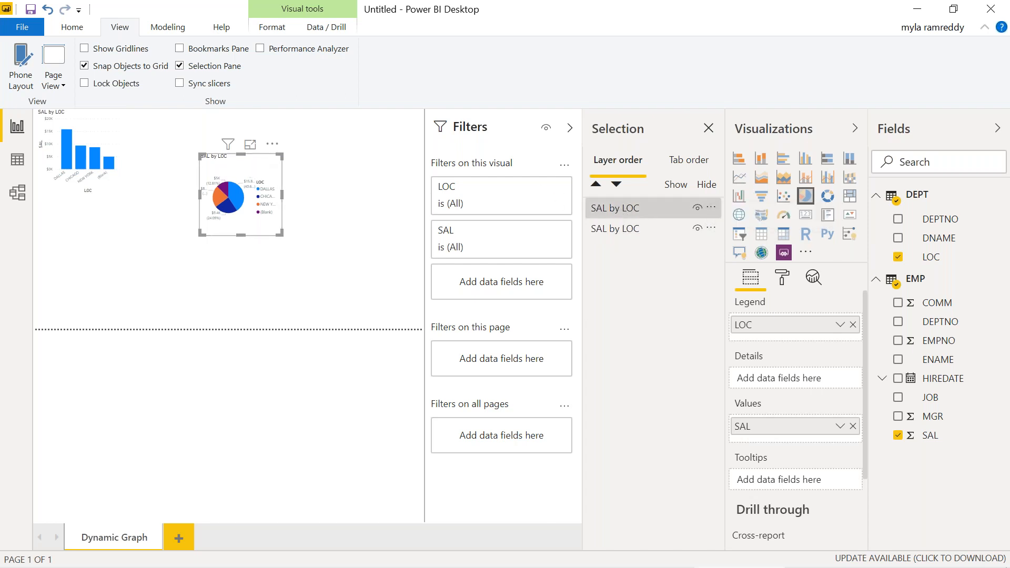
left_click(784, 278)
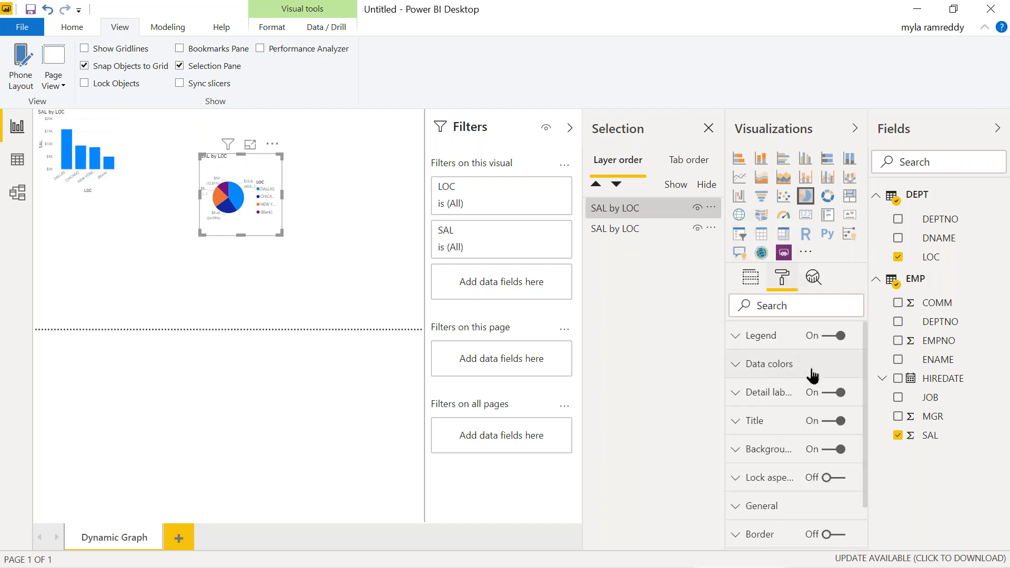
left_click(740, 423)
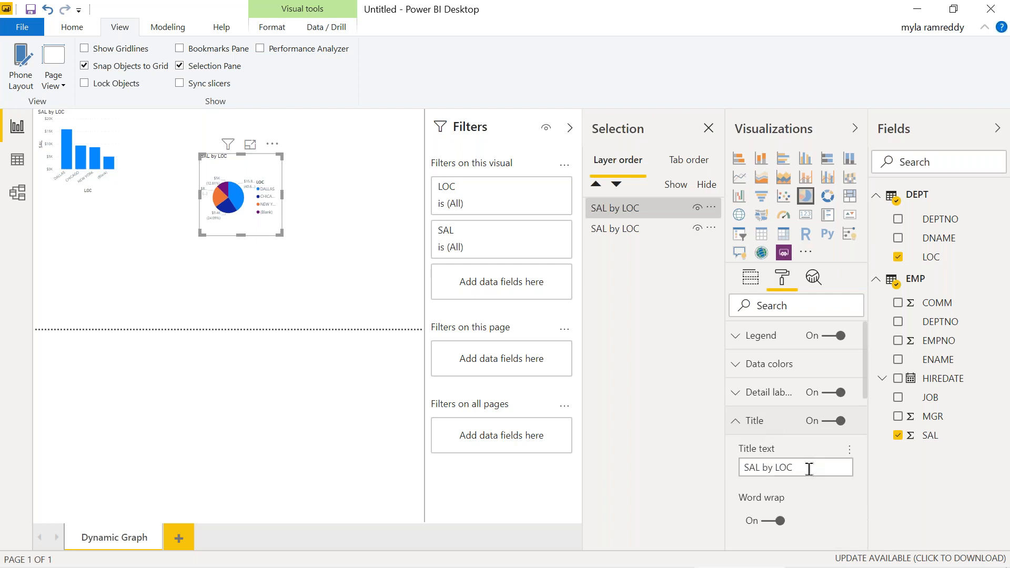
left_click_drag(809, 469, 708, 471)
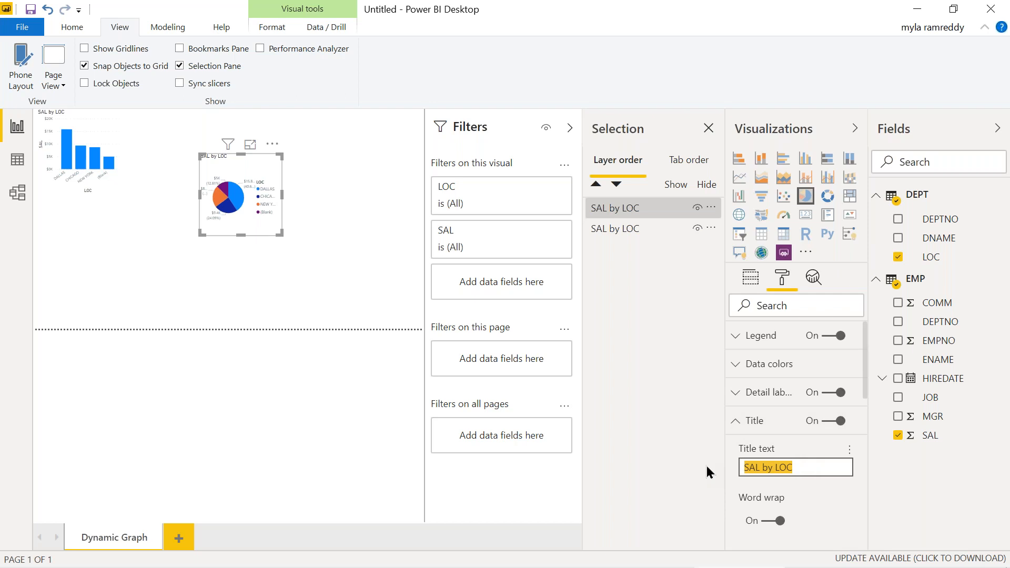
type("Pi")
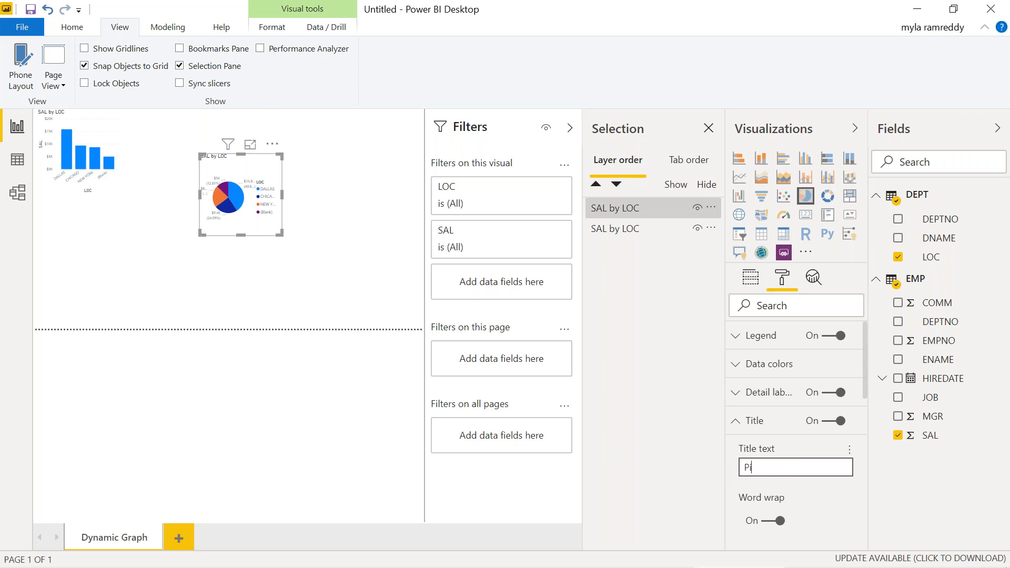
type("e Graph")
left_click(309, 269)
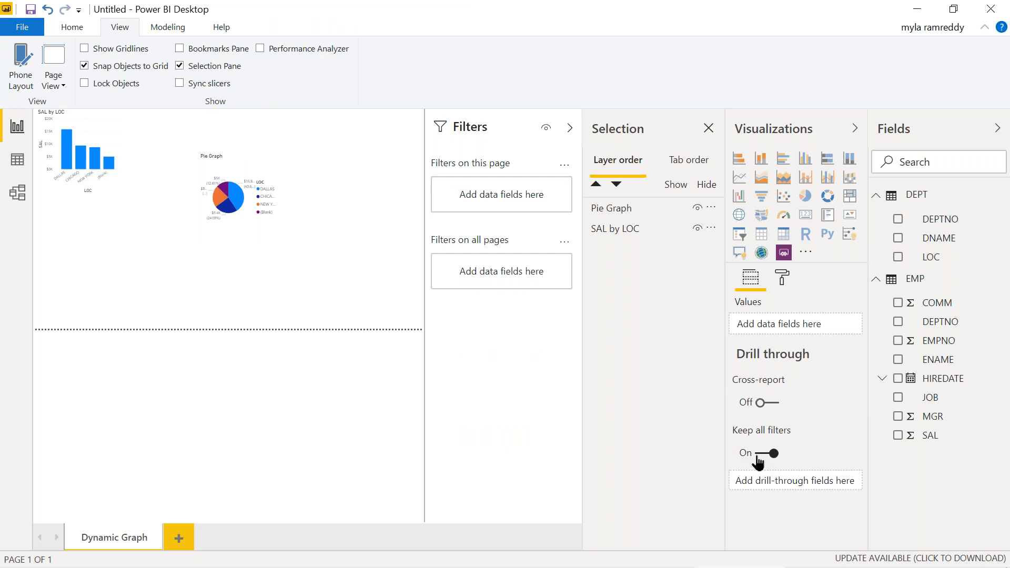
Step: Turn off the title of the pie chart and expand its title settings to check the stored text
mouse_move(214, 169)
left_click(219, 163)
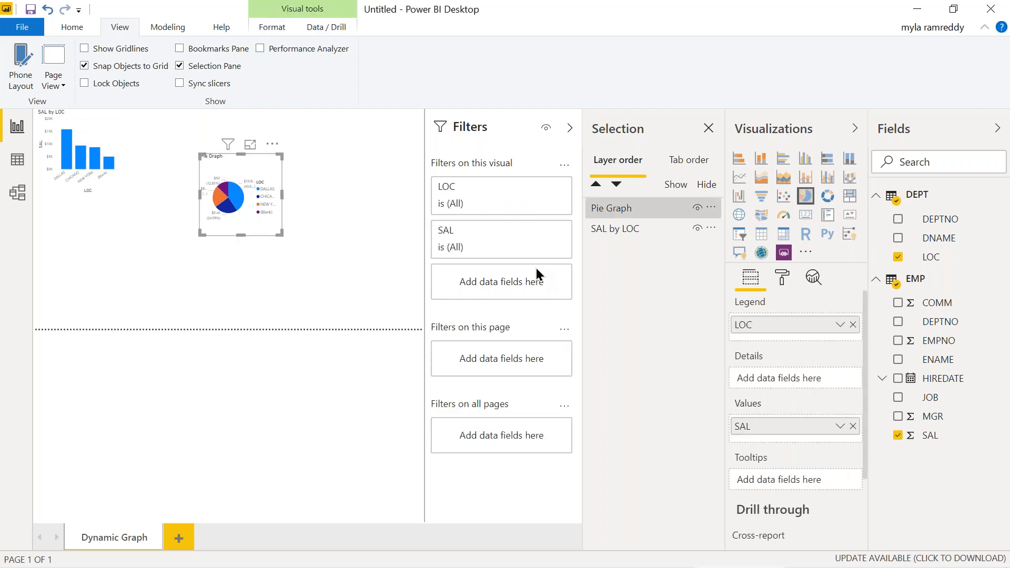
left_click(781, 273)
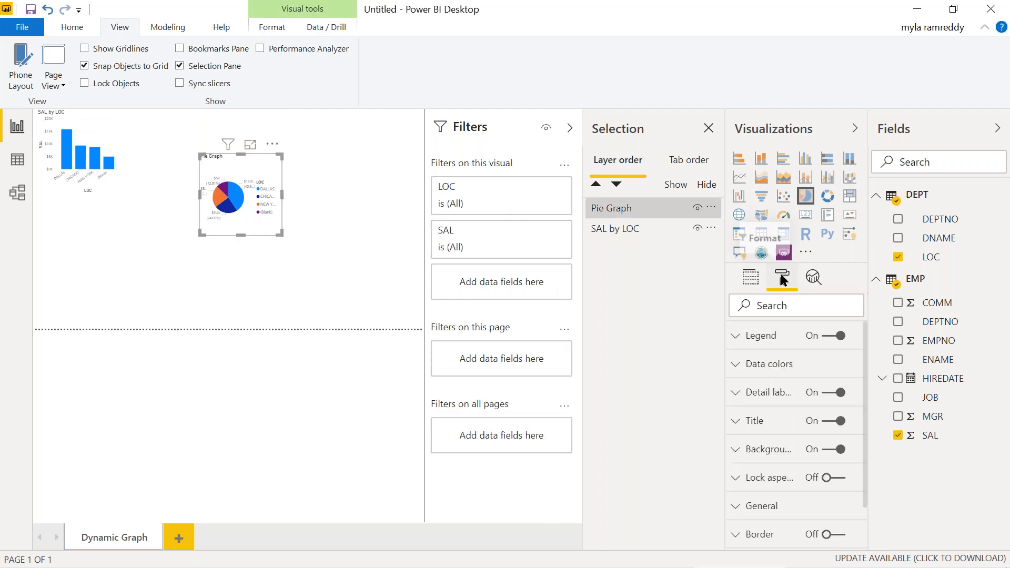
left_click(827, 426)
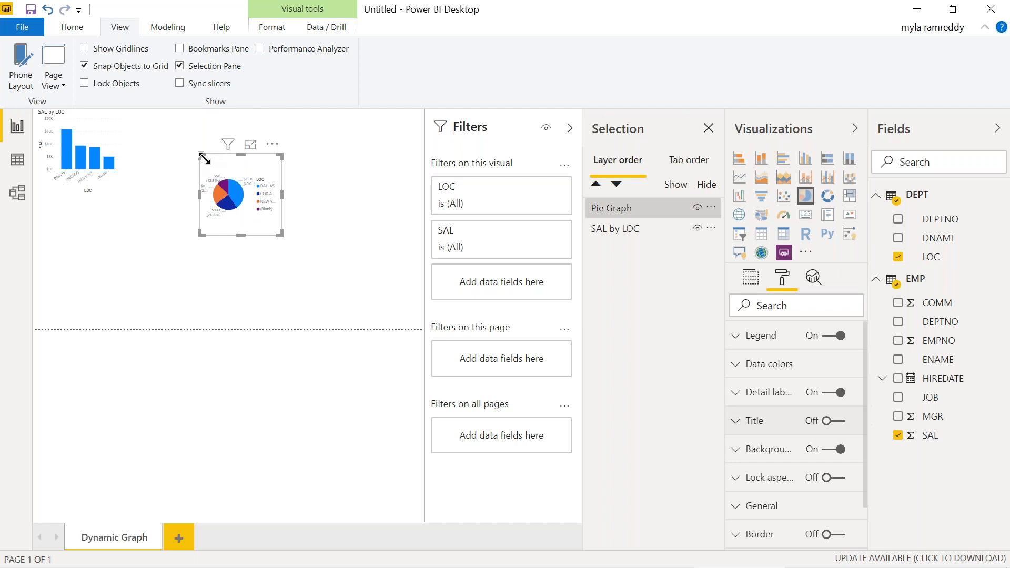
left_click(613, 209)
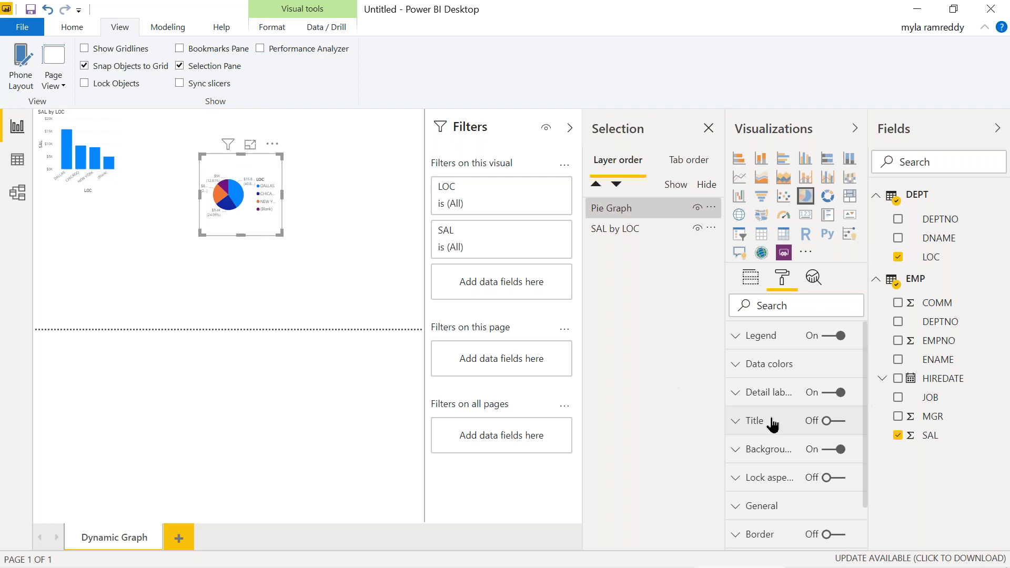
left_click(736, 429)
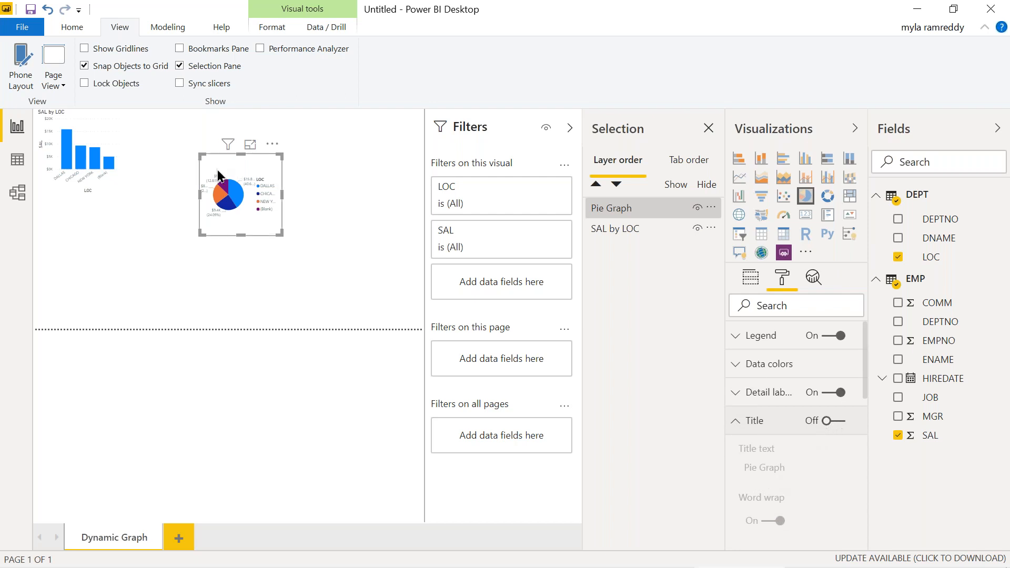
Step: Set the column chart's title text to Bar Graph and turn its title off
left_click(623, 230)
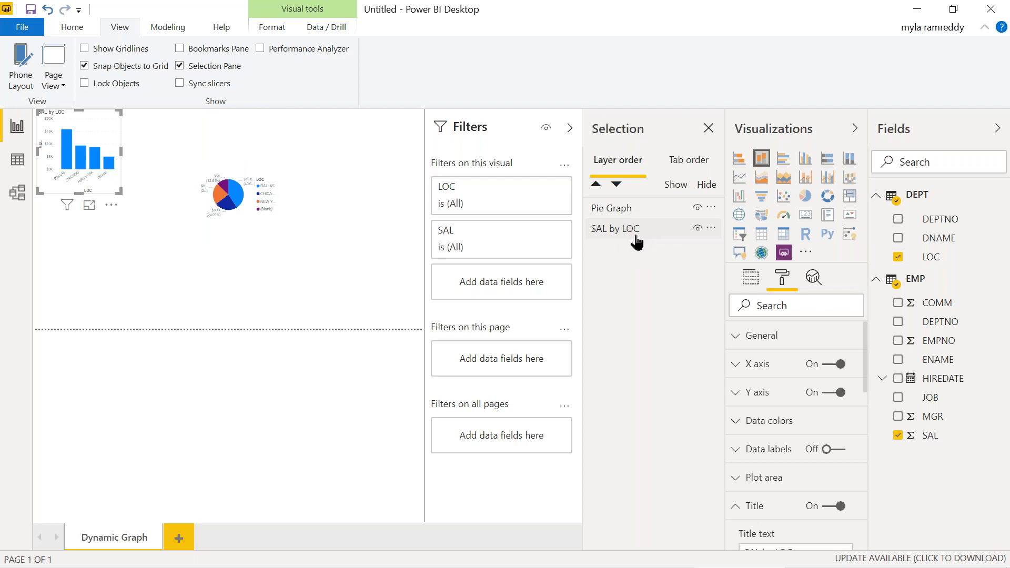
left_click(626, 235)
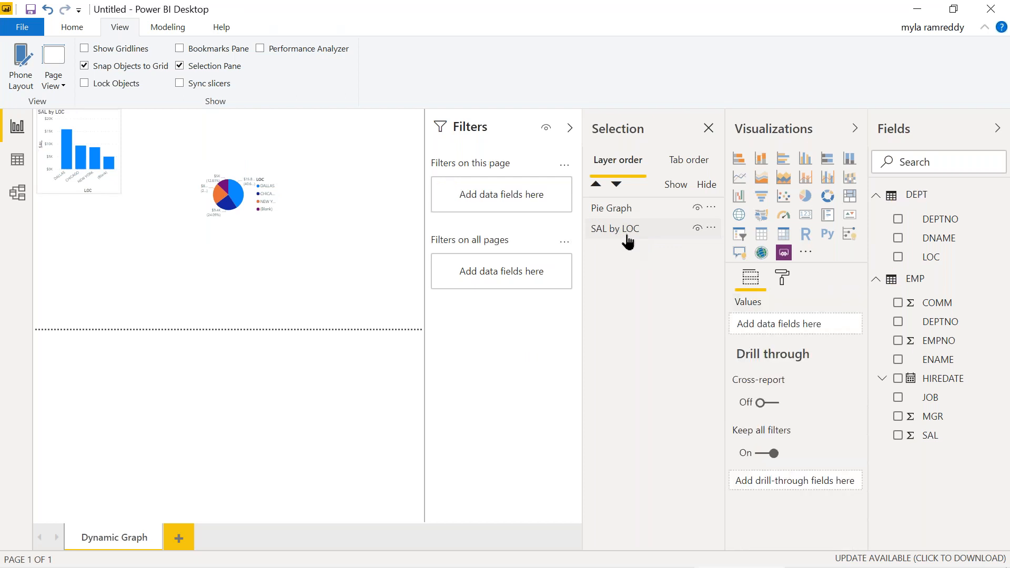
left_click(615, 237)
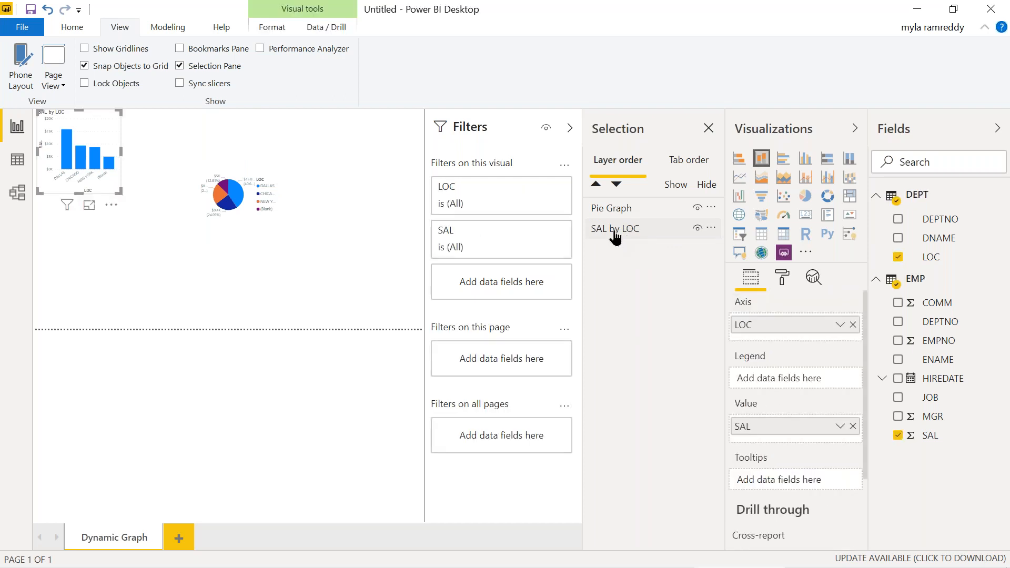
left_click(781, 275)
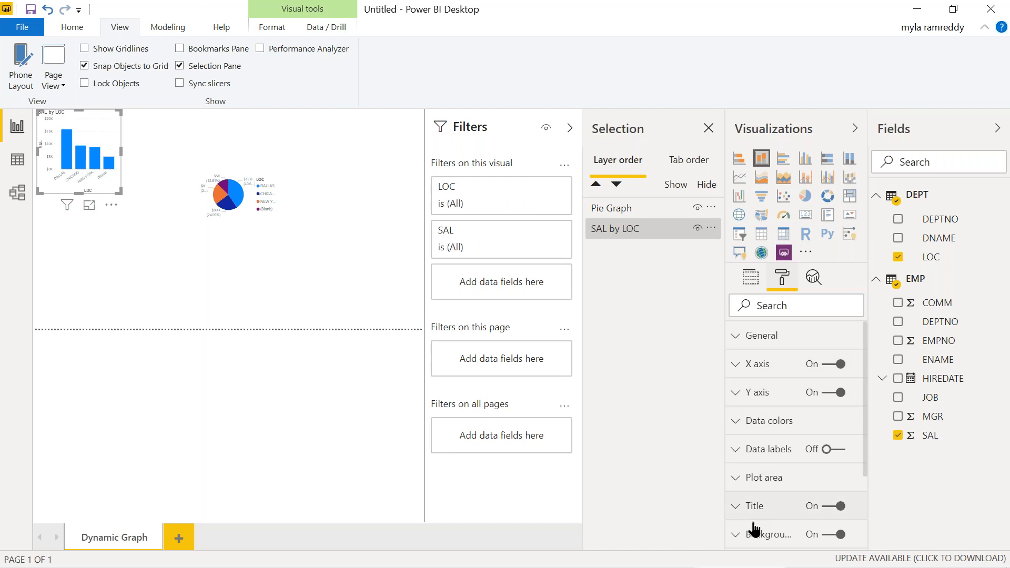
left_click(737, 508)
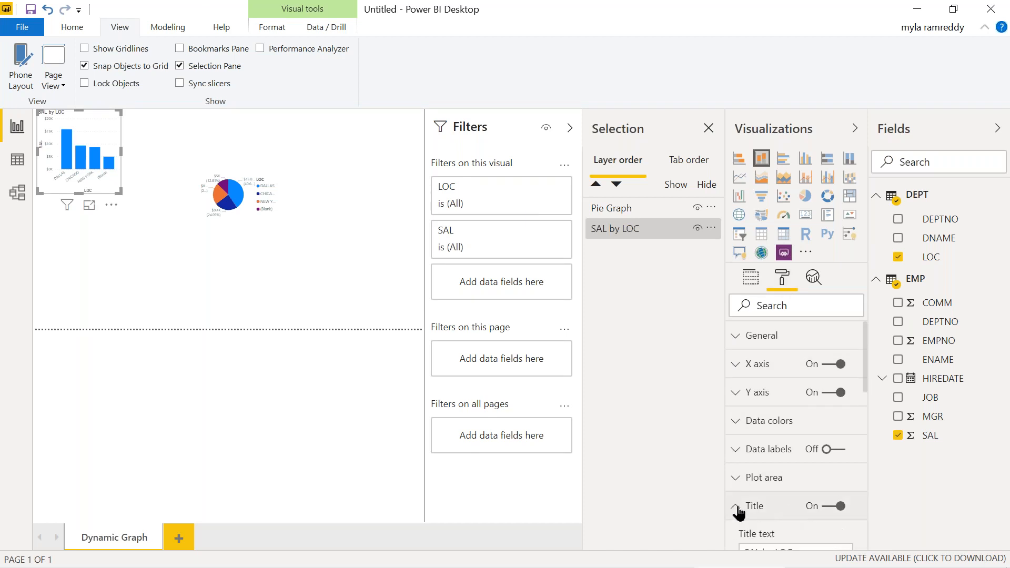
scroll(738, 512, "down", 4)
left_click(810, 343)
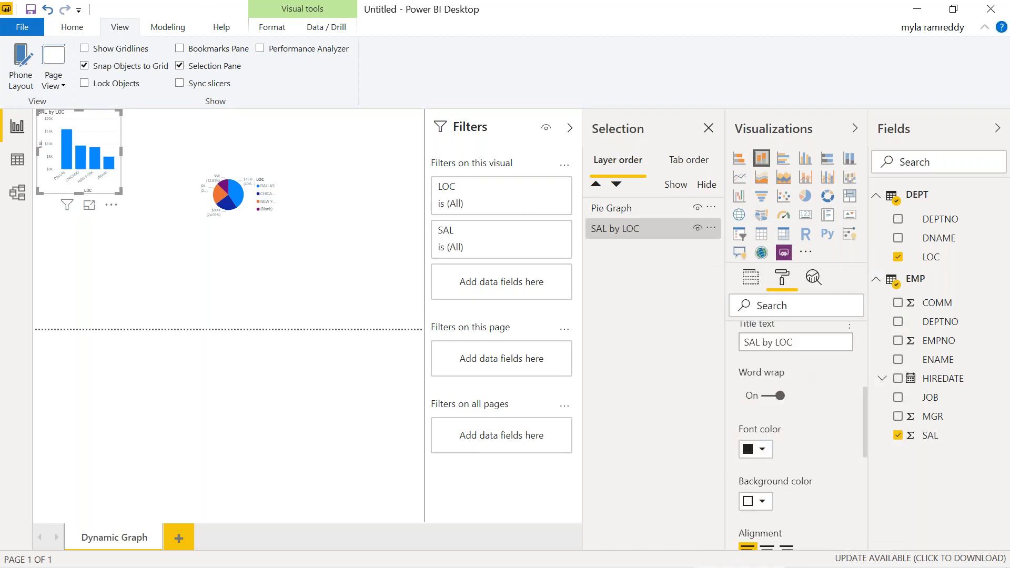
key("BackSpace")
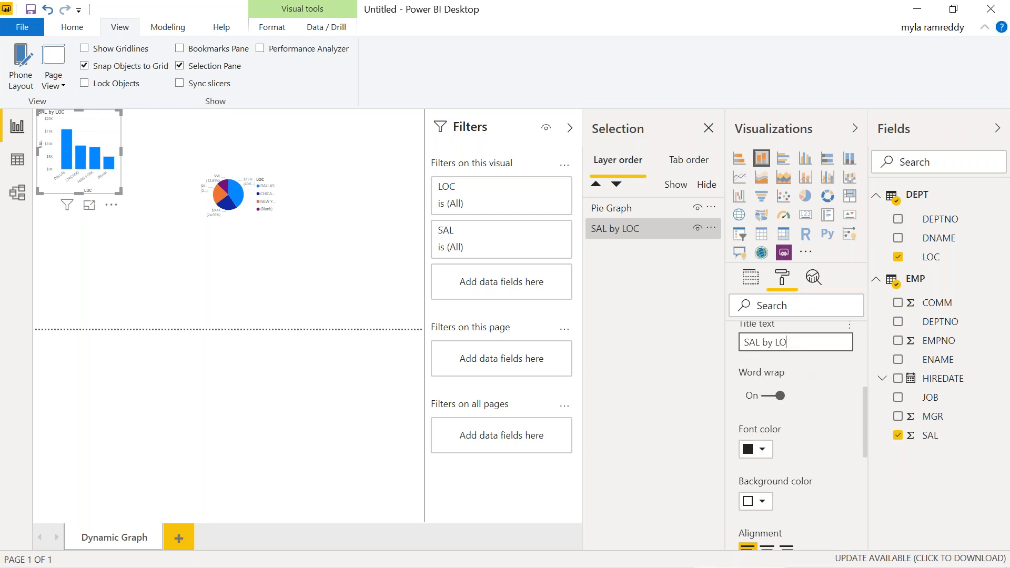
key("ctrl+a")
key("BackSpace")
type("Bar Graph")
scroll(822, 336, "up", 1)
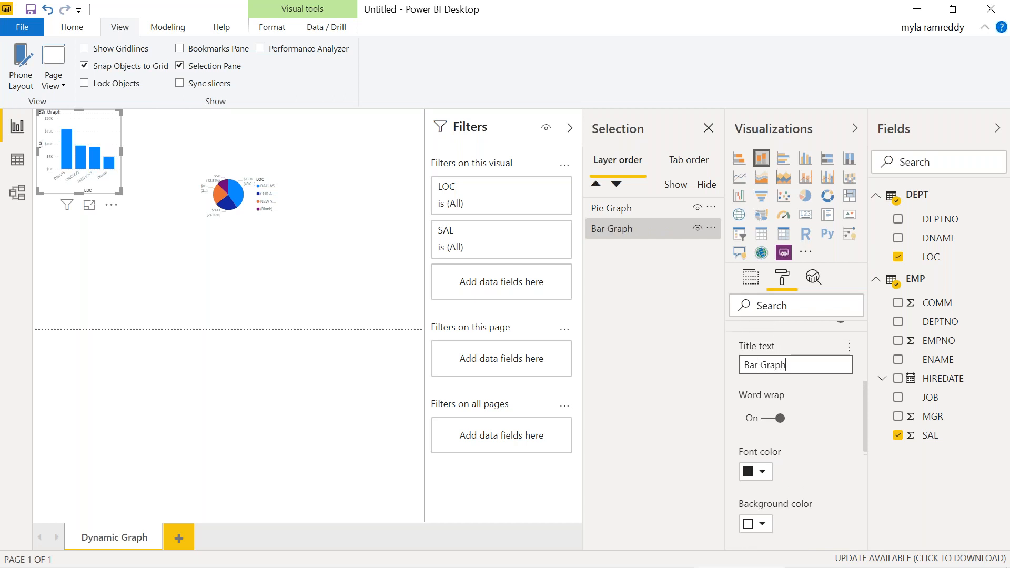
left_click(825, 331)
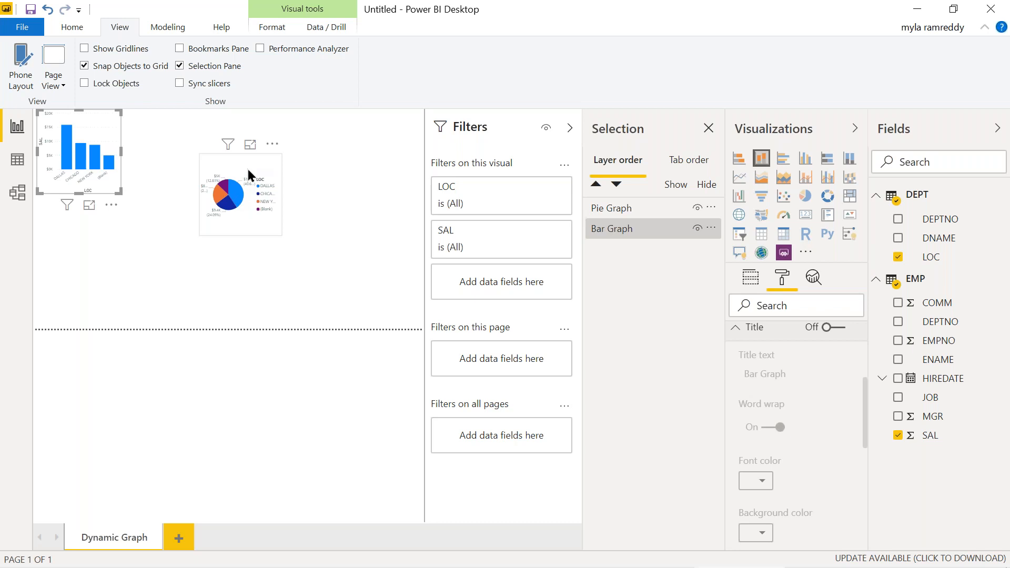
Step: Move the pie chart directly on top of the column chart so the two visuals overlap
left_click(361, 284)
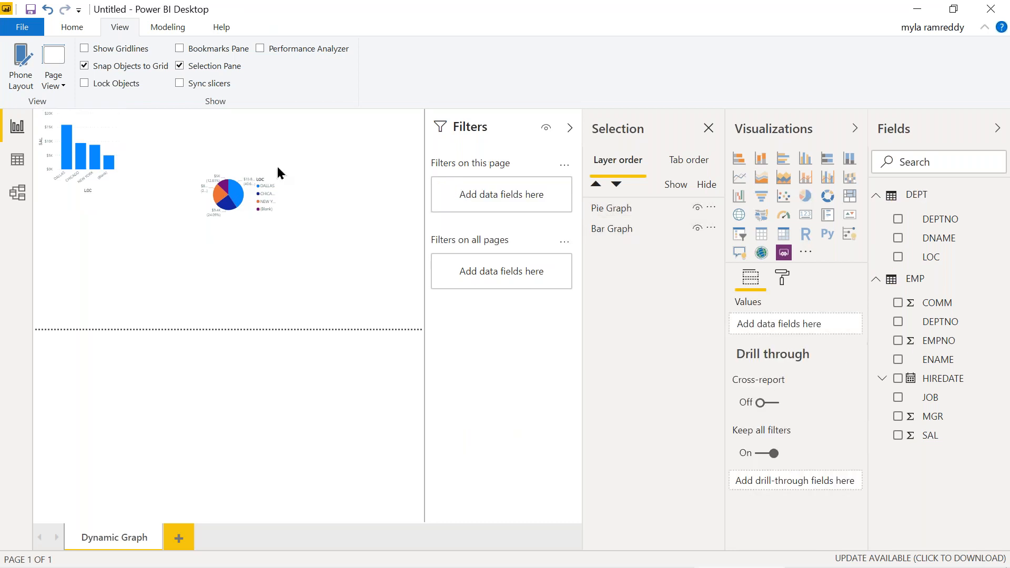
left_click_drag(244, 166, 83, 130)
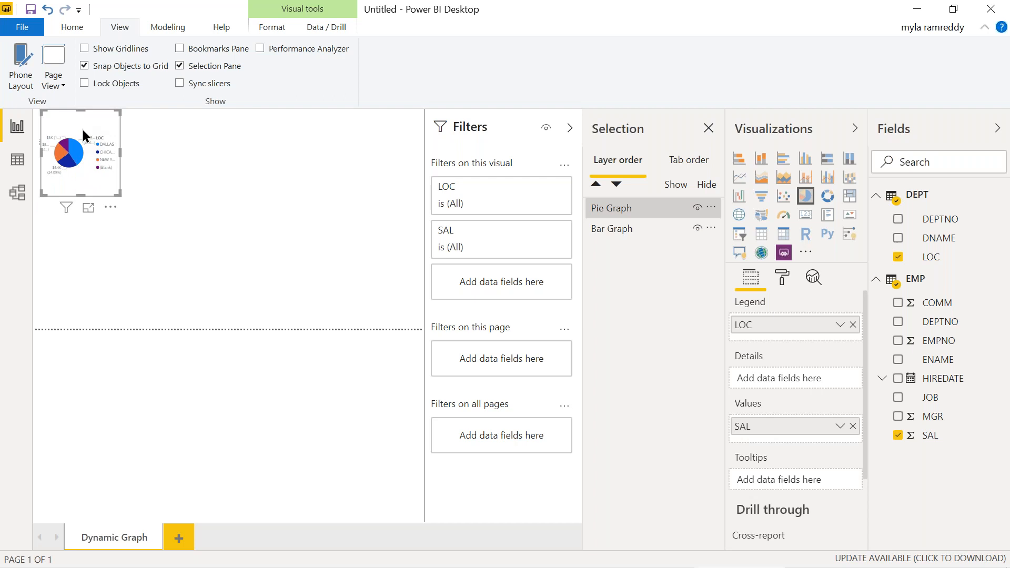
left_click(215, 222)
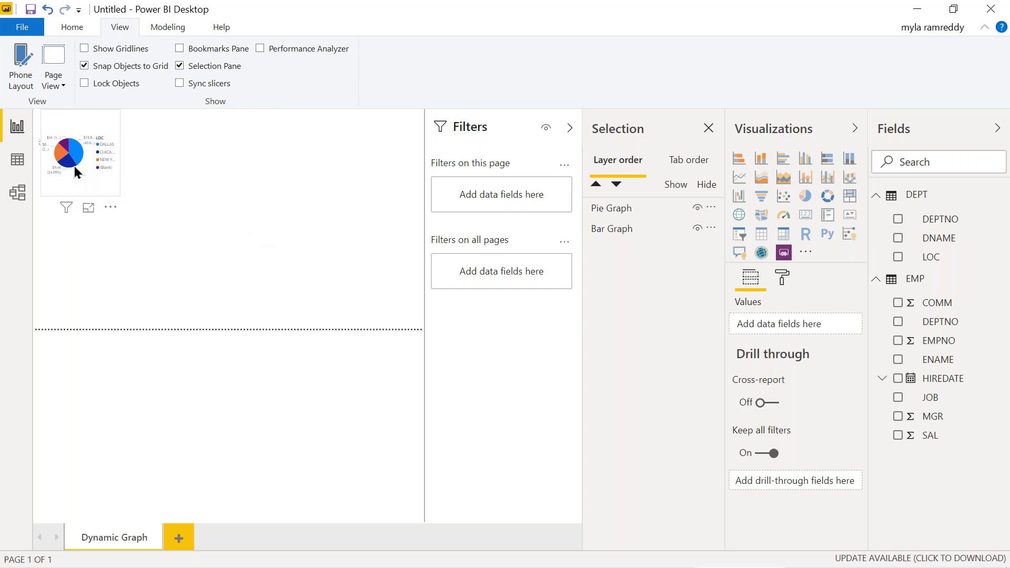
Step: Highlight the CHICAGO slice in the pie chart and view its details
mouse_move(74, 167)
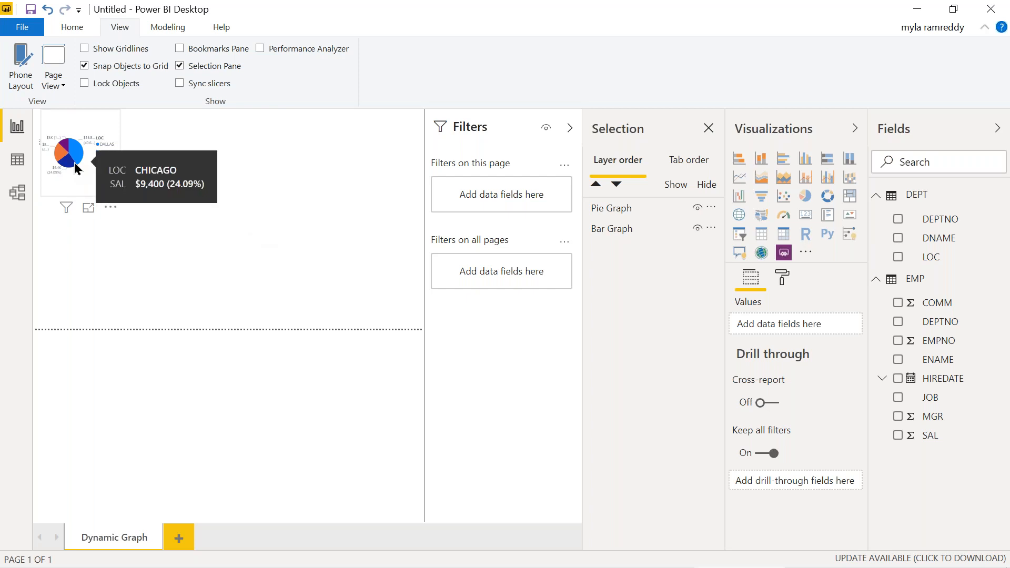
left_click(74, 163)
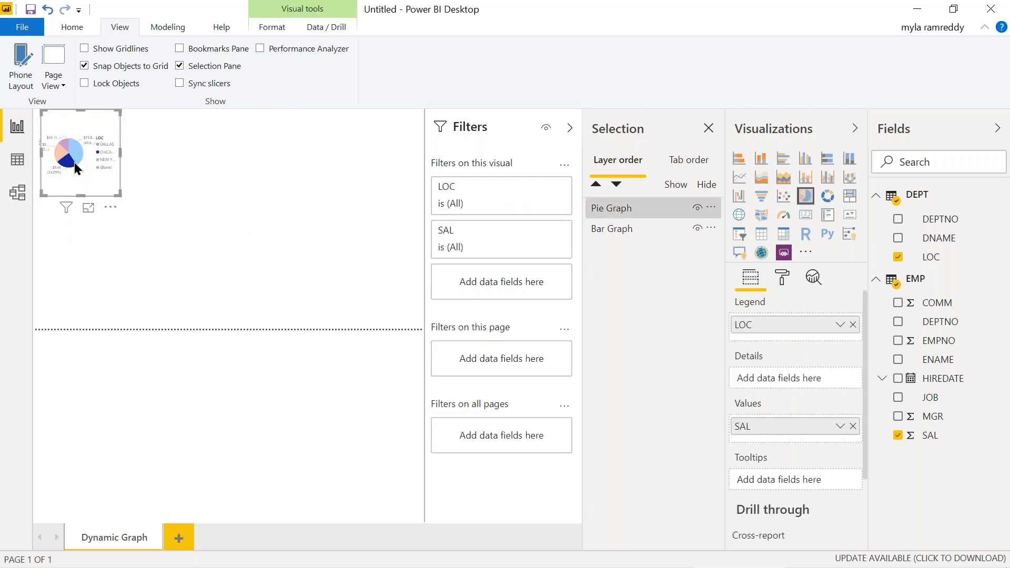
mouse_move(74, 163)
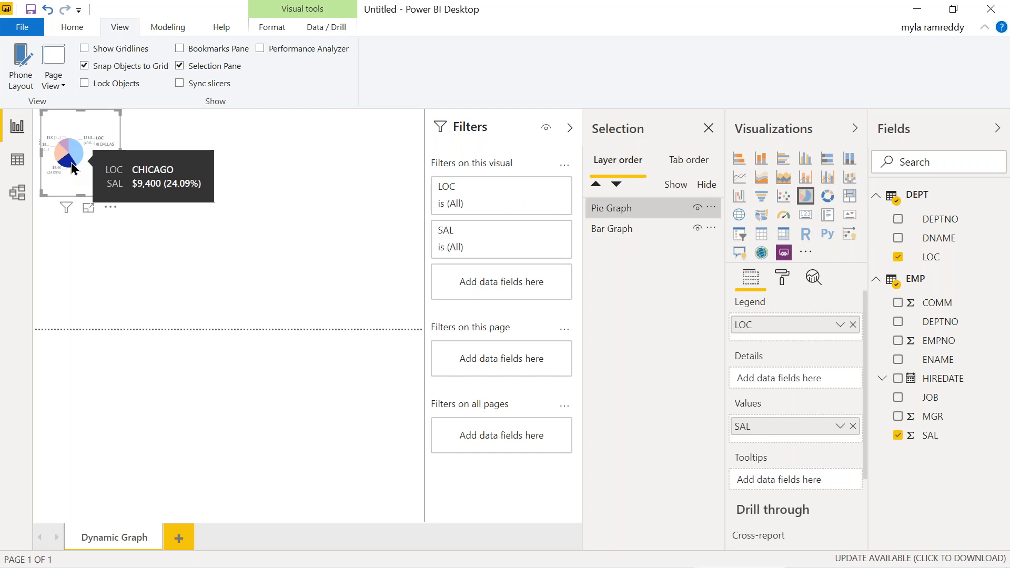
Step: Clear the slice highlight in the pie chart and add a blank button to the right of the chart
left_click(72, 167)
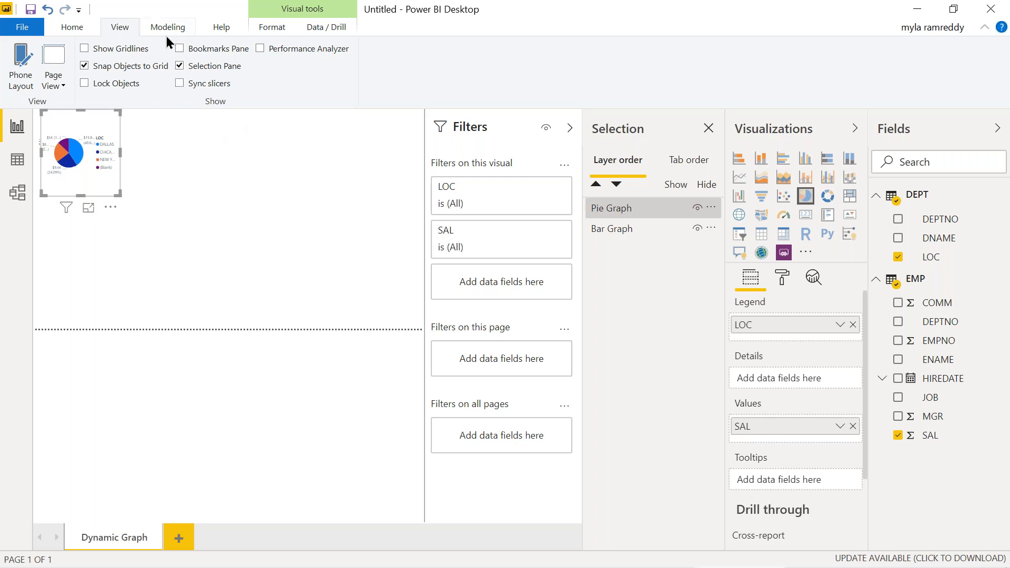
left_click(74, 28)
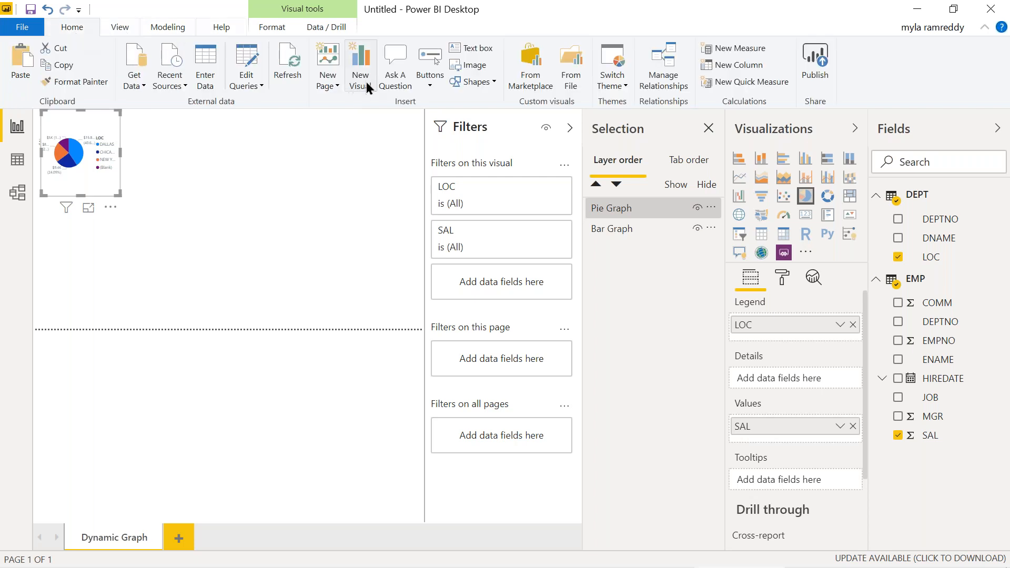
left_click(210, 148)
left_click(431, 88)
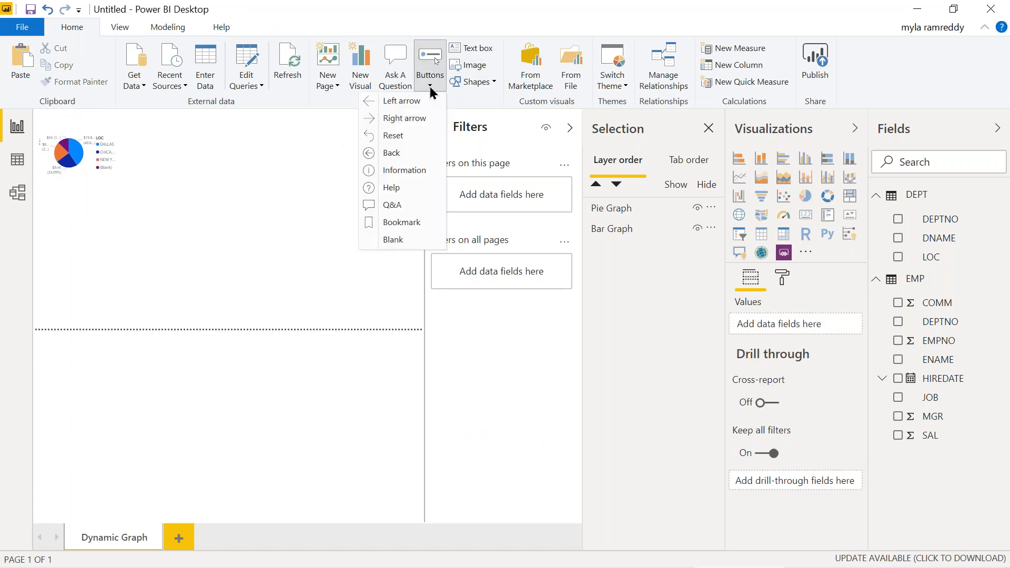
left_click(406, 241)
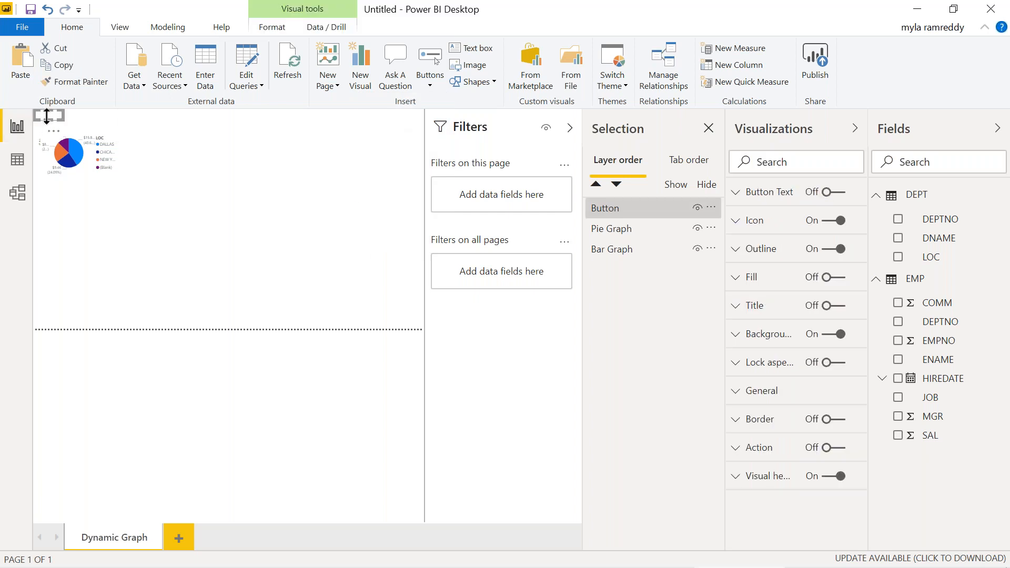
left_click_drag(47, 116, 218, 129)
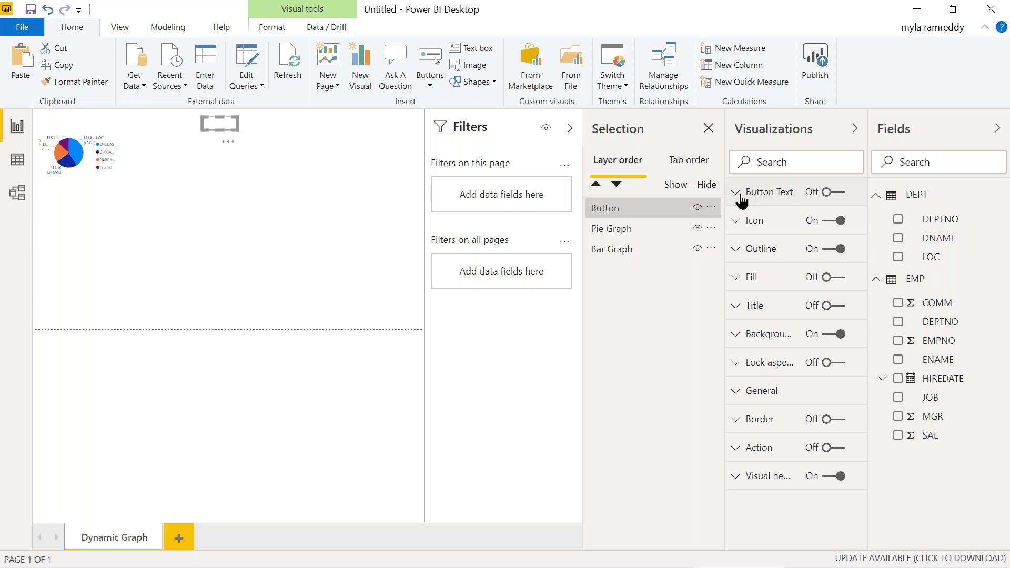
Step: Turn on the new button's text and set it to Pie Graph
left_click(741, 195)
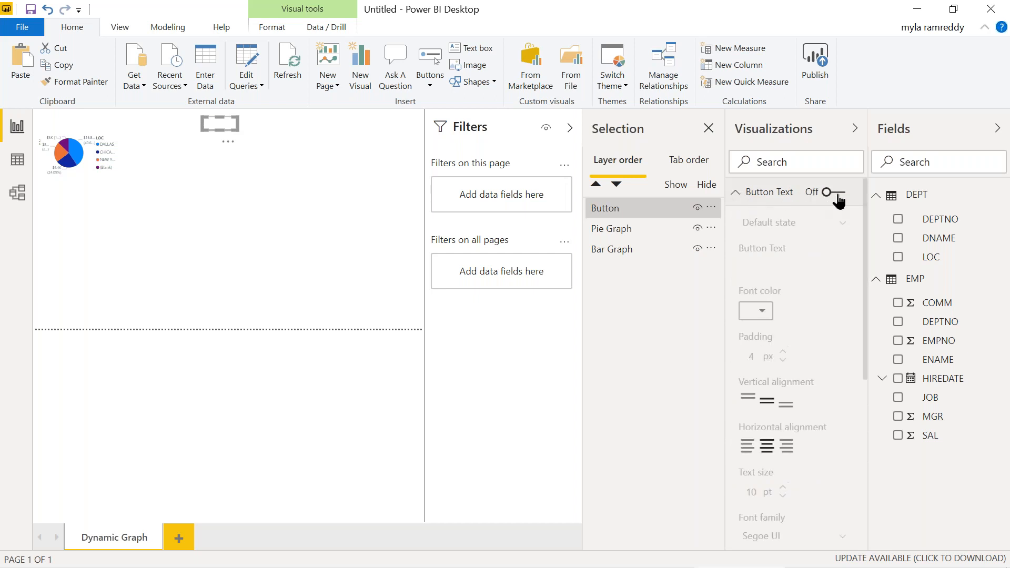
left_click(836, 194)
left_click(759, 265)
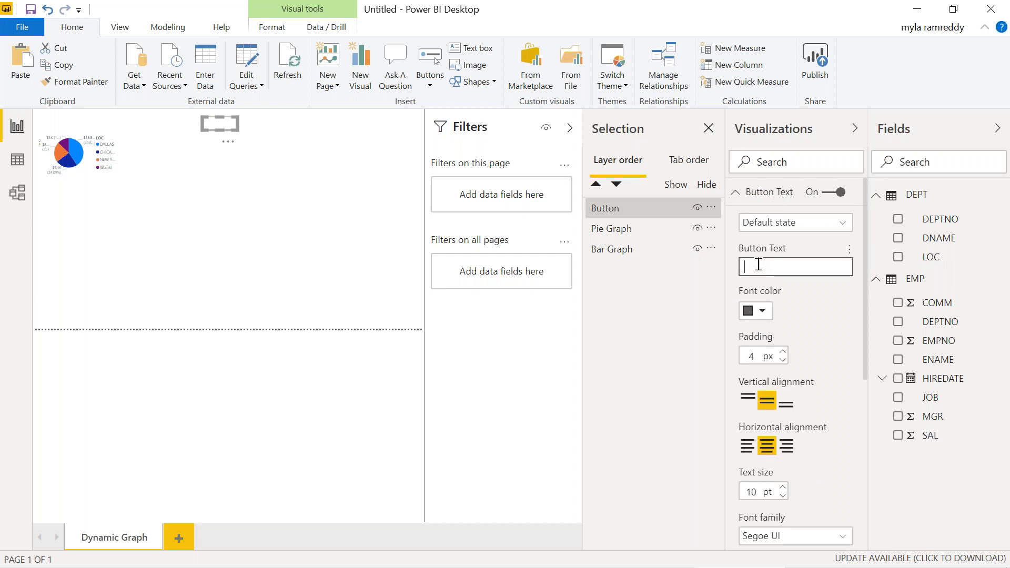
type("Pie Graph B")
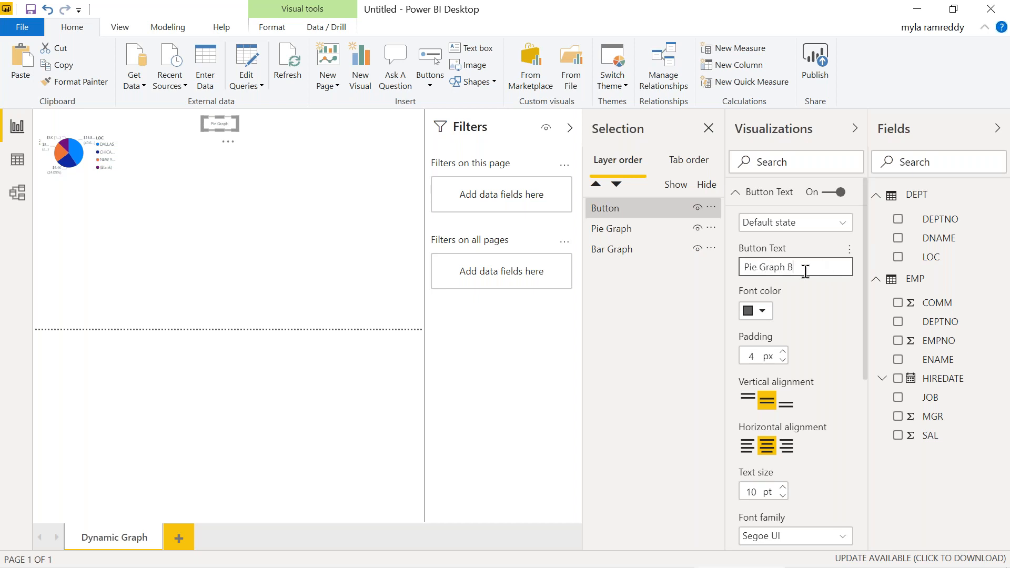
type("utton")
key("BackSpace")
key("BackSpace")
key("BackSpace")
key("BackSpace")
key("BackSpace")
key("BackSpace")
key("BackSpace")
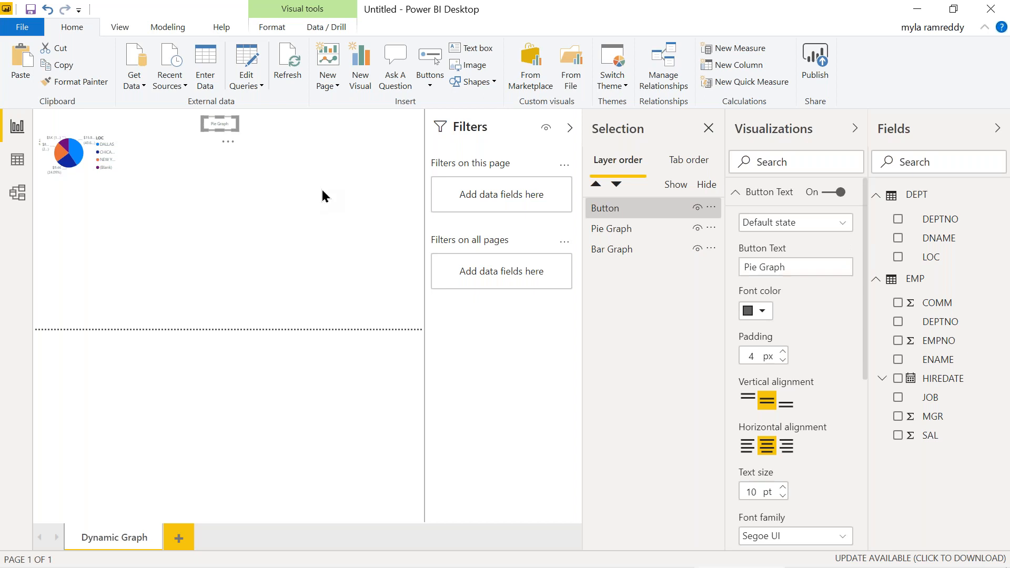
left_click(322, 195)
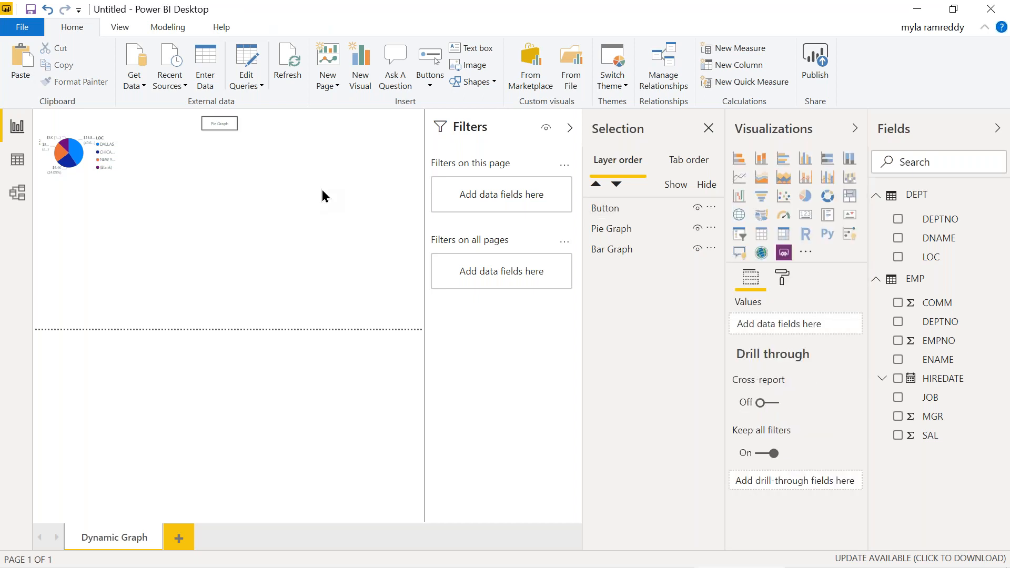
Step: Duplicate the Pie Graph button and place the copy directly below the original
left_click(232, 132)
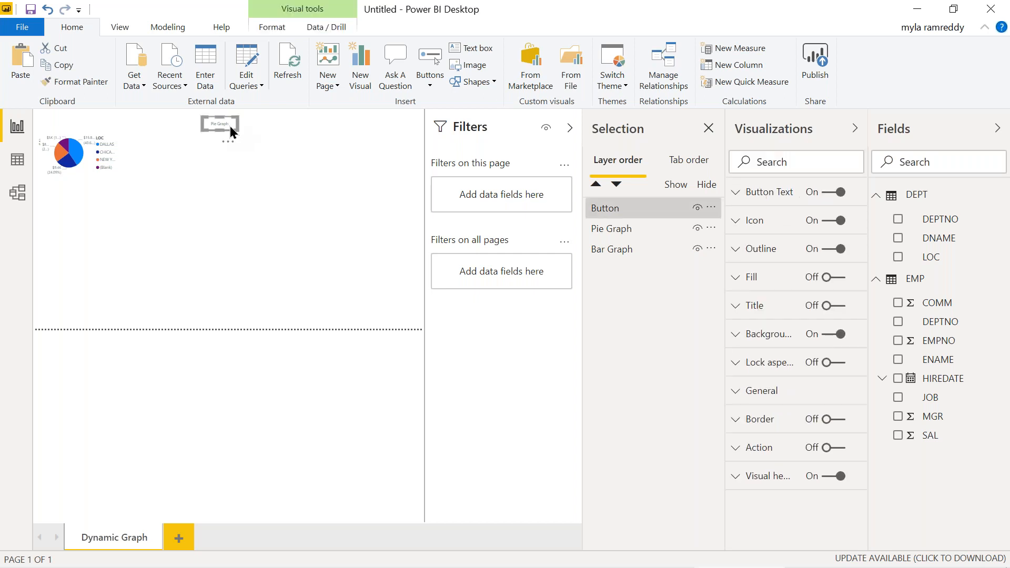
left_click(257, 183)
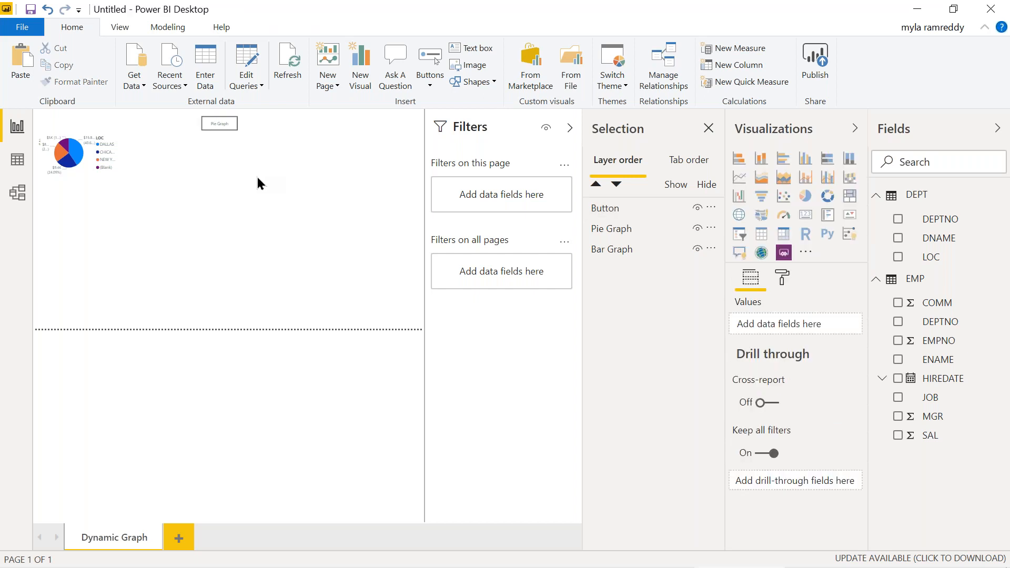
key("ctrl+v")
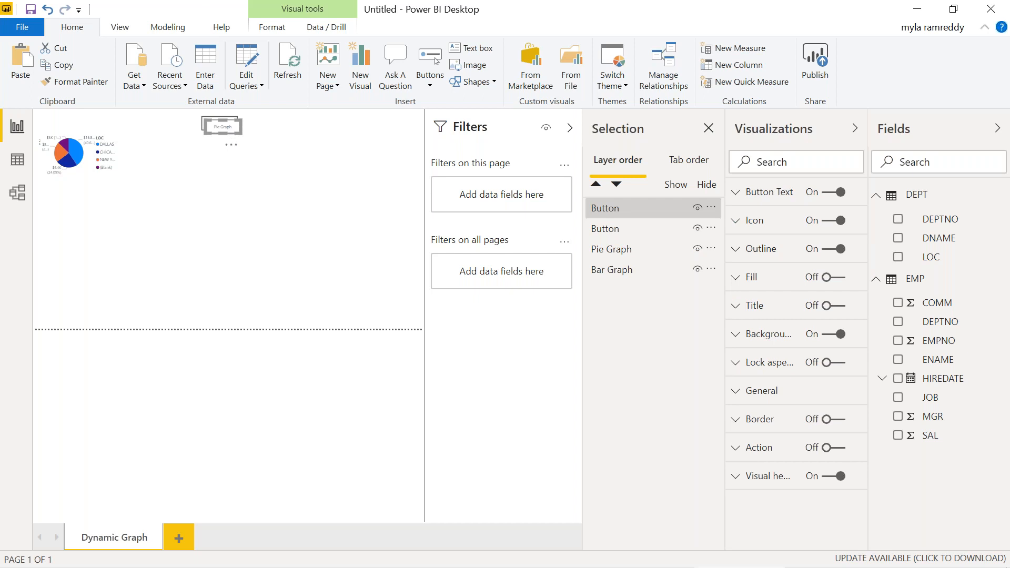
left_click(253, 179)
left_click_drag(217, 133, 213, 152)
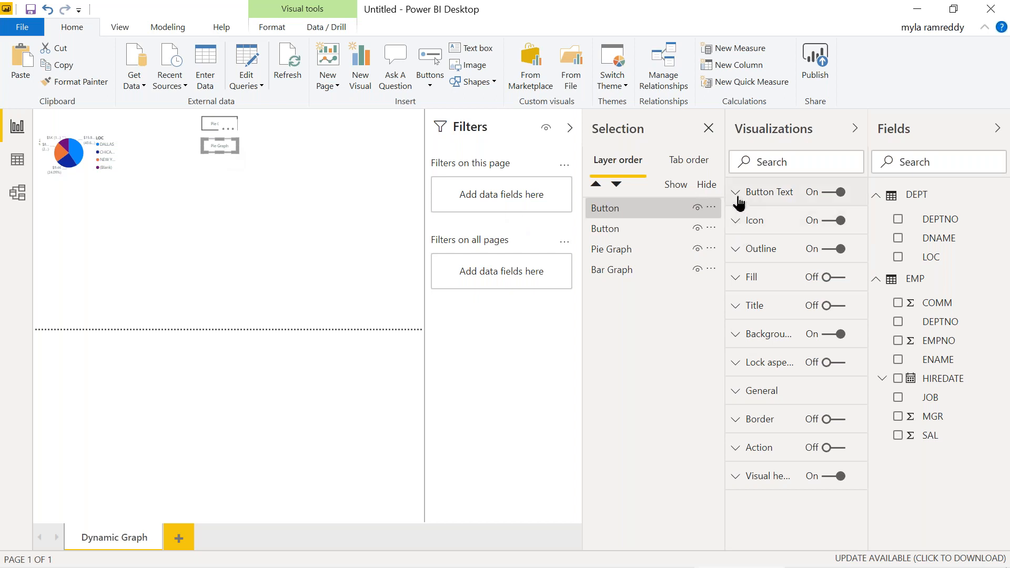
Step: Change the copied button's text to Bar Graph
left_click(738, 202)
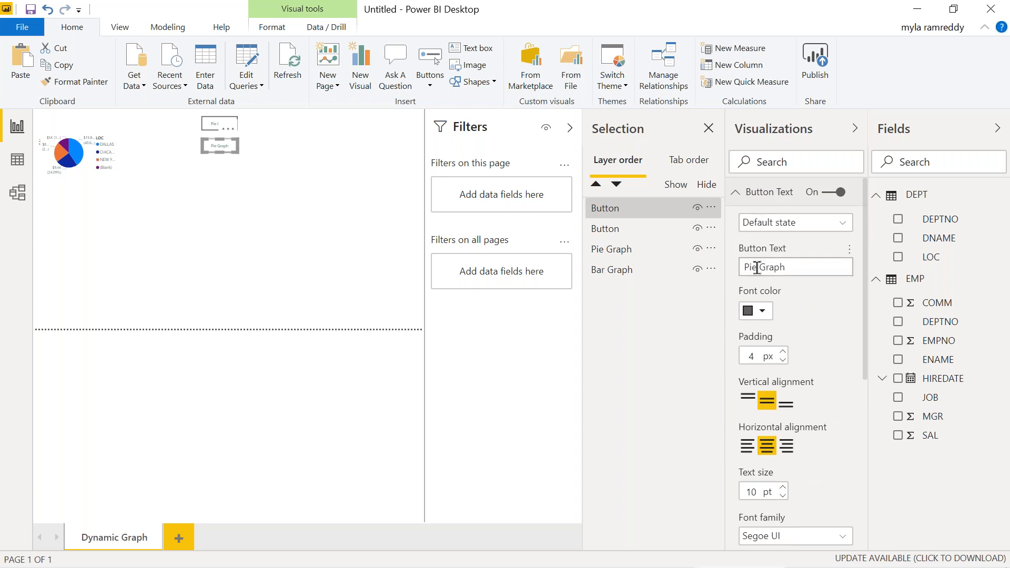
left_click(757, 268)
key("BackSpace")
key("BackSpace")
key("BackSpace")
key("BackSpace")
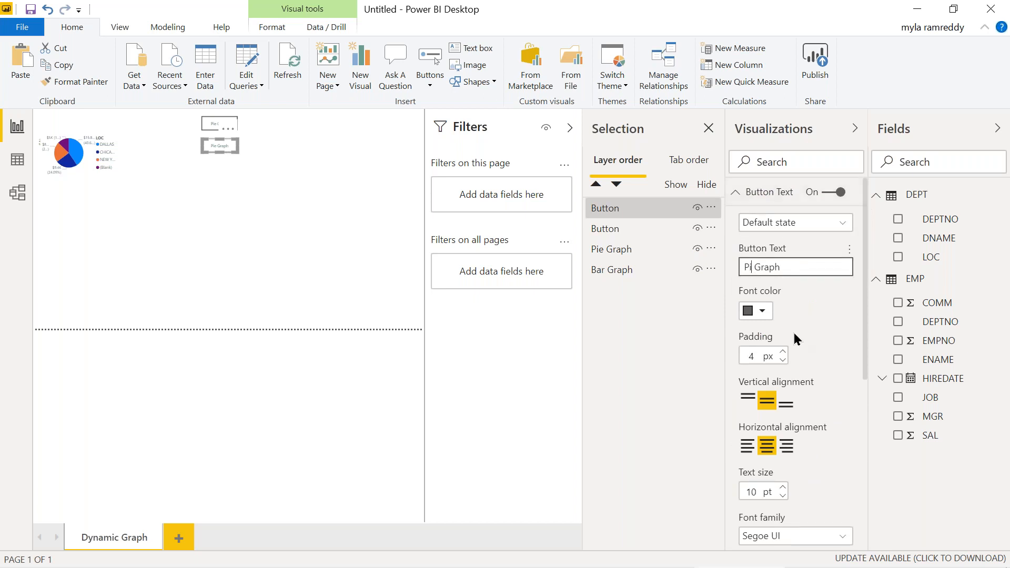
type("Bar")
Step: Set the background color of the Bar Graph button to light gray
scroll(818, 461, "down", 5)
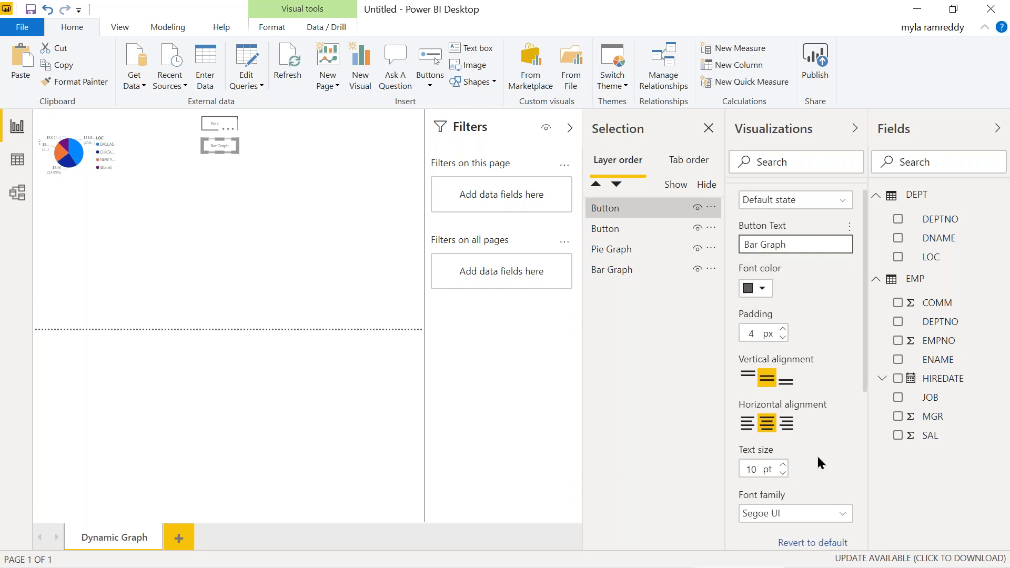
scroll(818, 461, "up", 5)
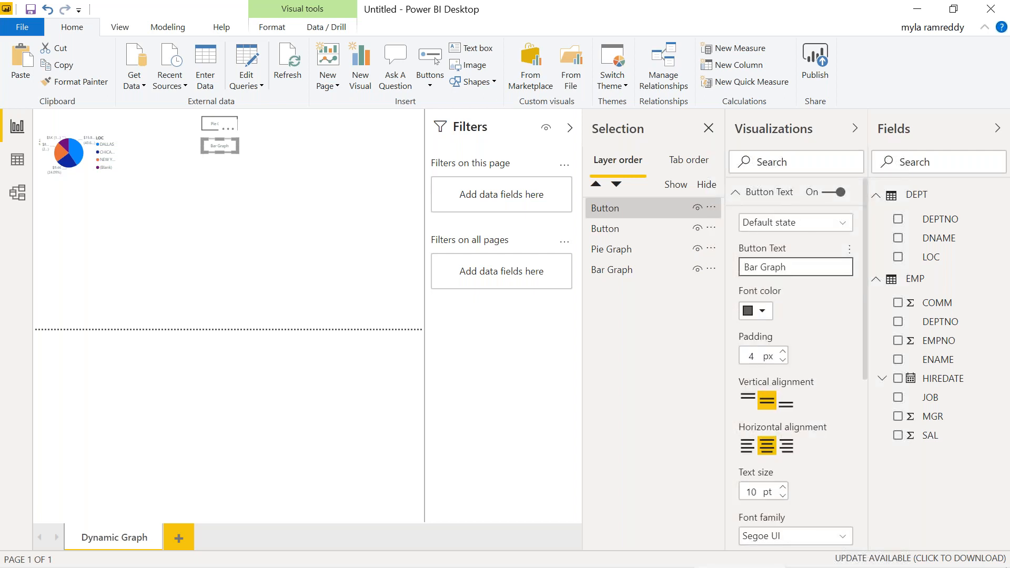
scroll(819, 462, "down", 1)
scroll(789, 400, "down", 5)
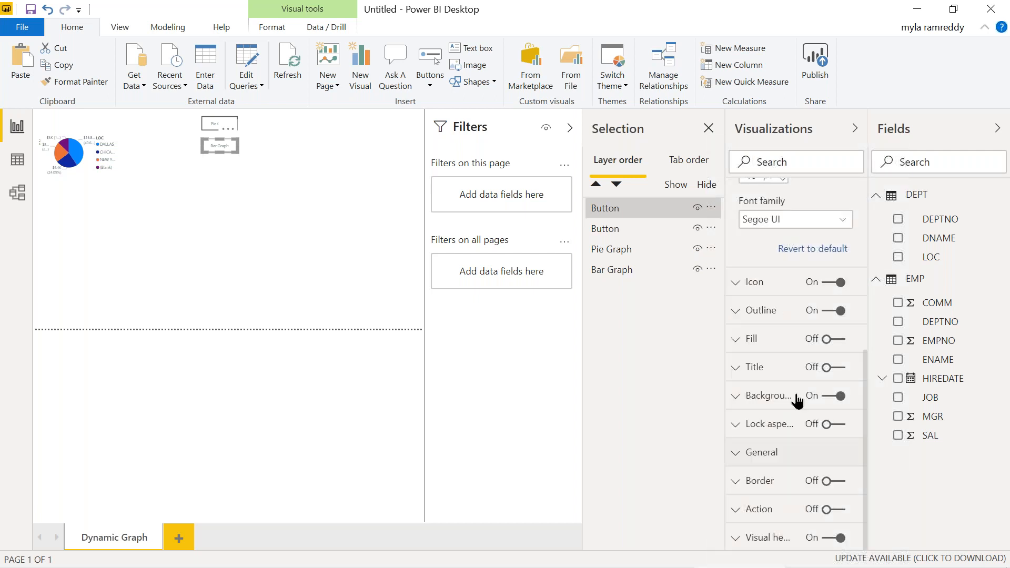
left_click(778, 402)
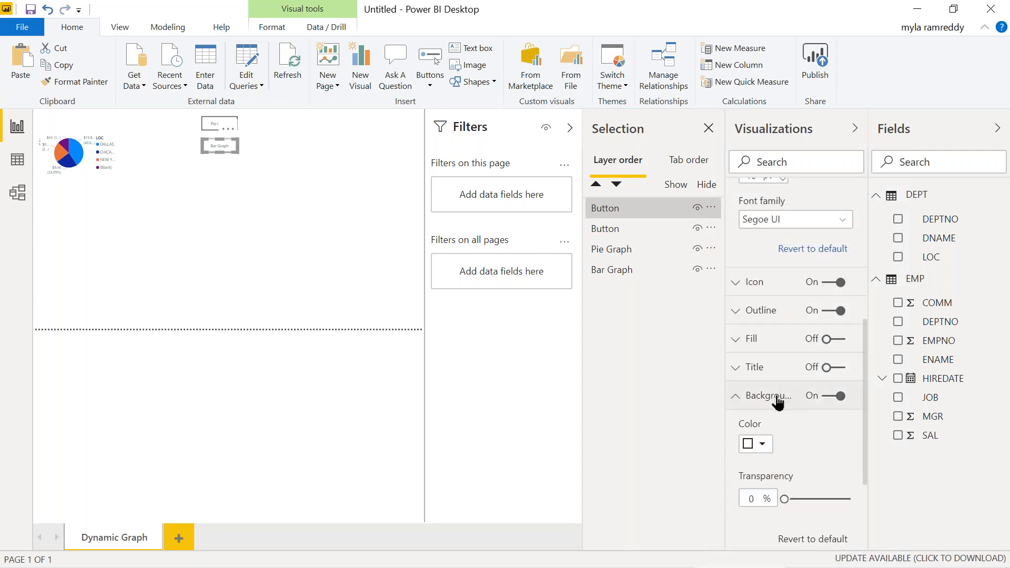
left_click(761, 446)
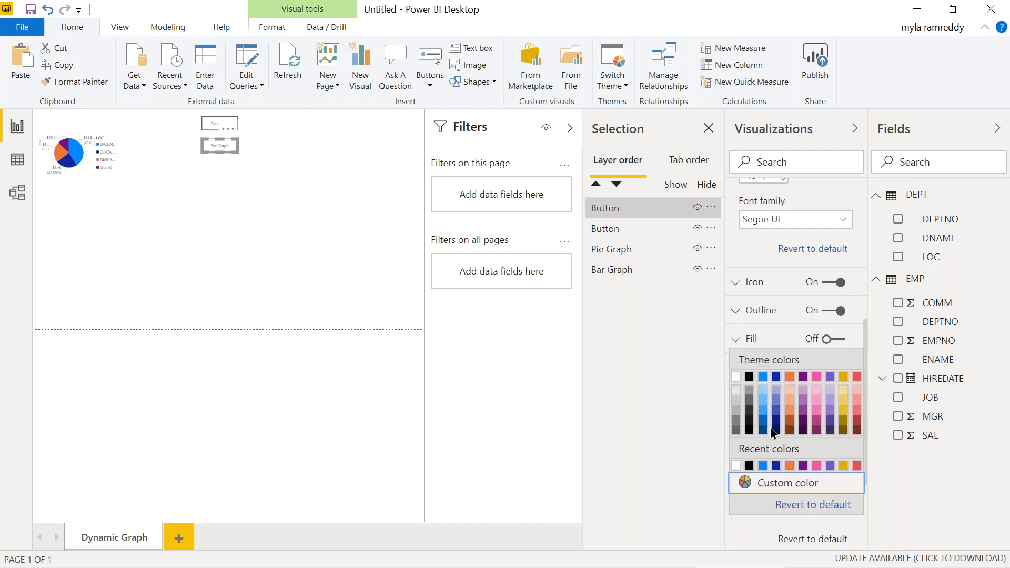
left_click(751, 395)
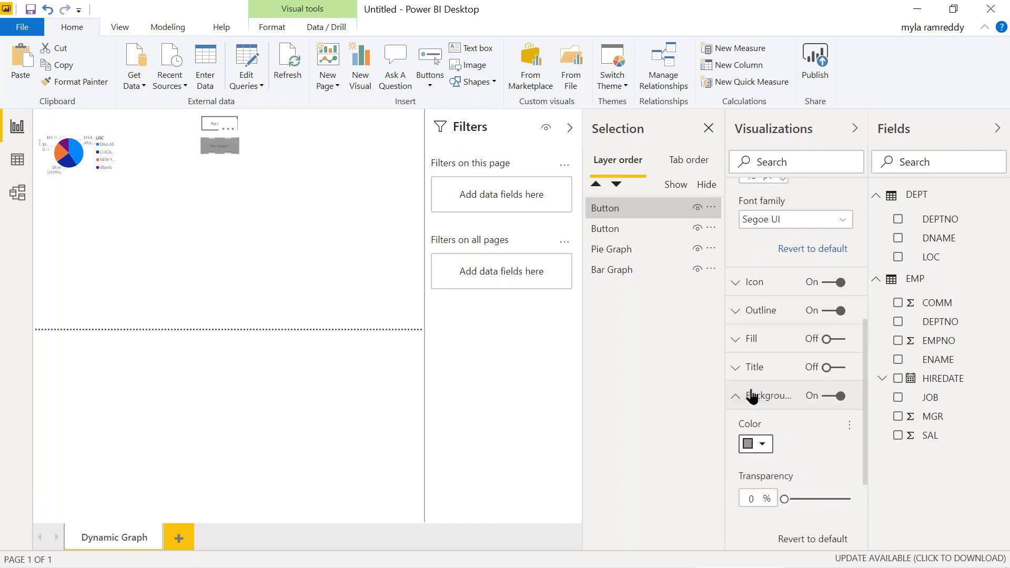
left_click(760, 446)
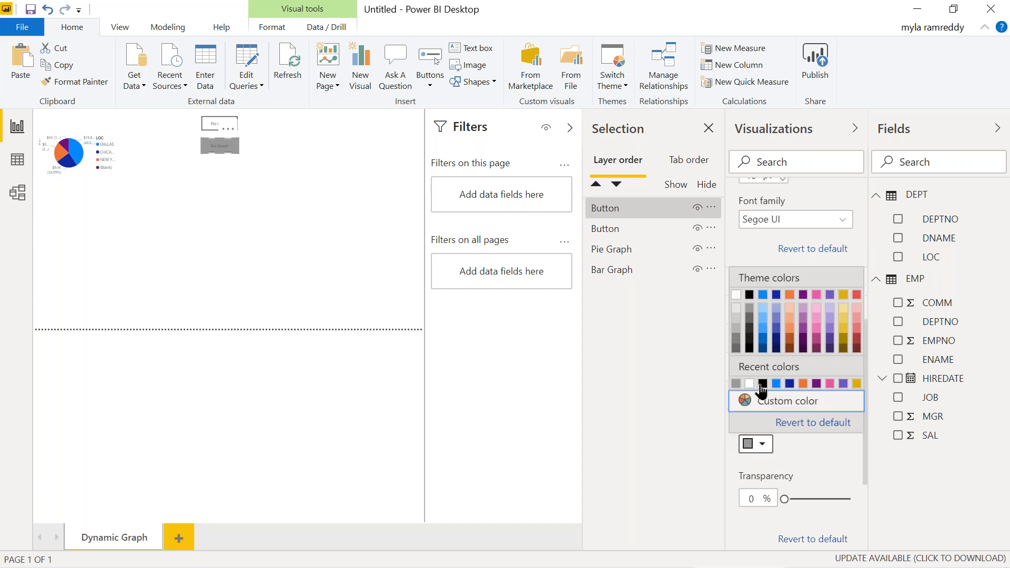
left_click(737, 324)
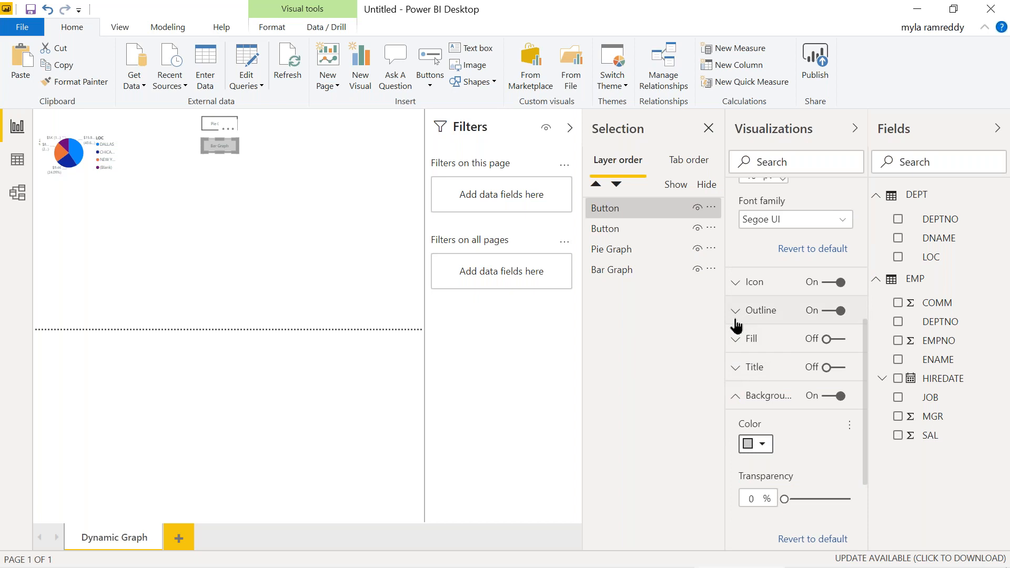
left_click(340, 210)
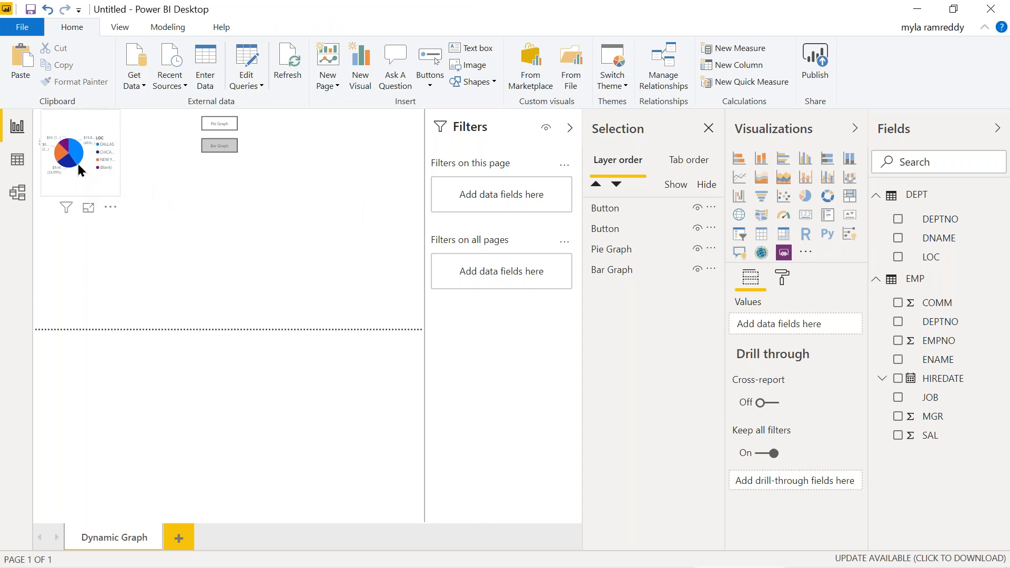
mouse_move(78, 169)
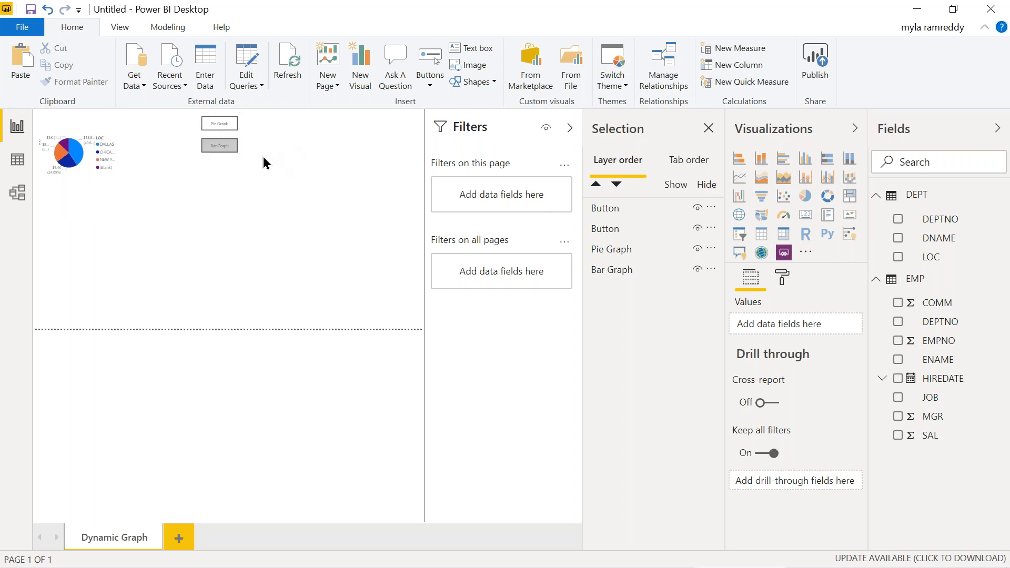
left_click(224, 145)
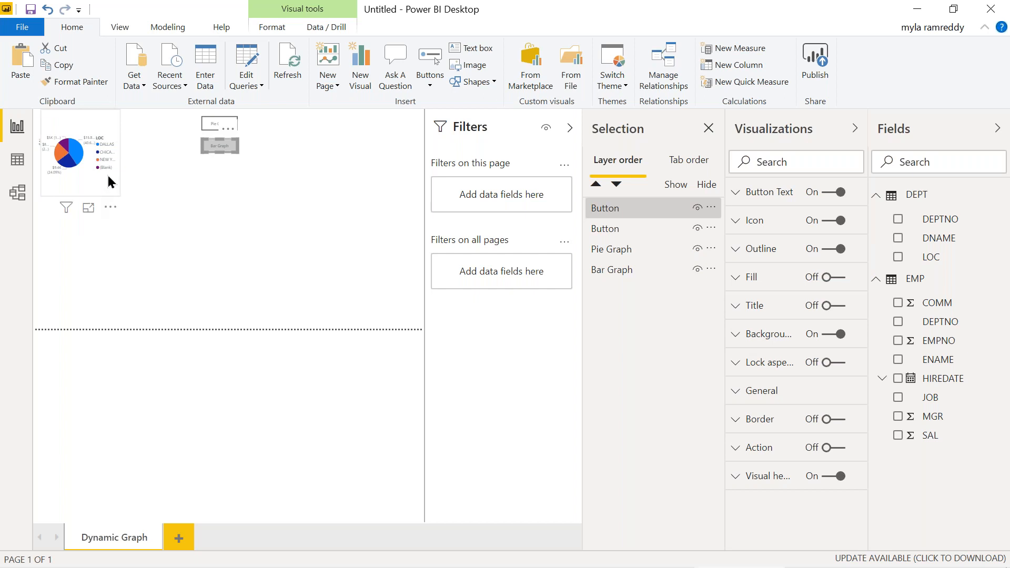
left_click(324, 261)
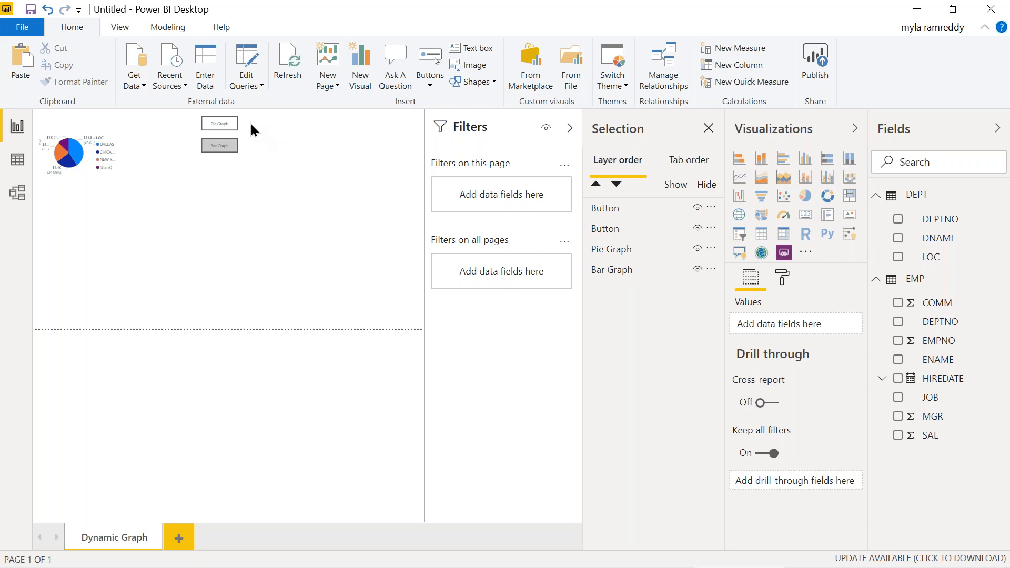
left_click(612, 210)
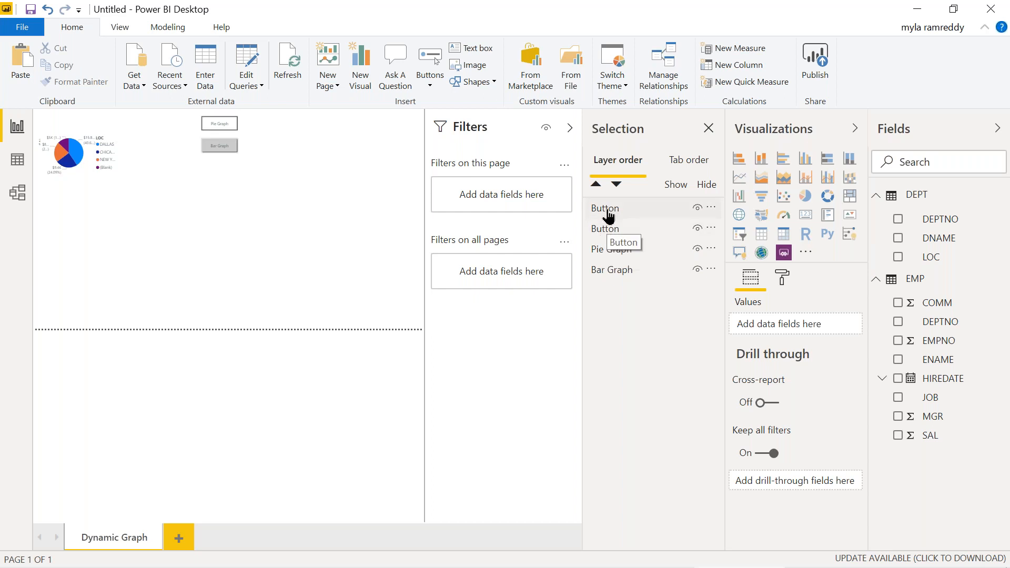
left_click(608, 215)
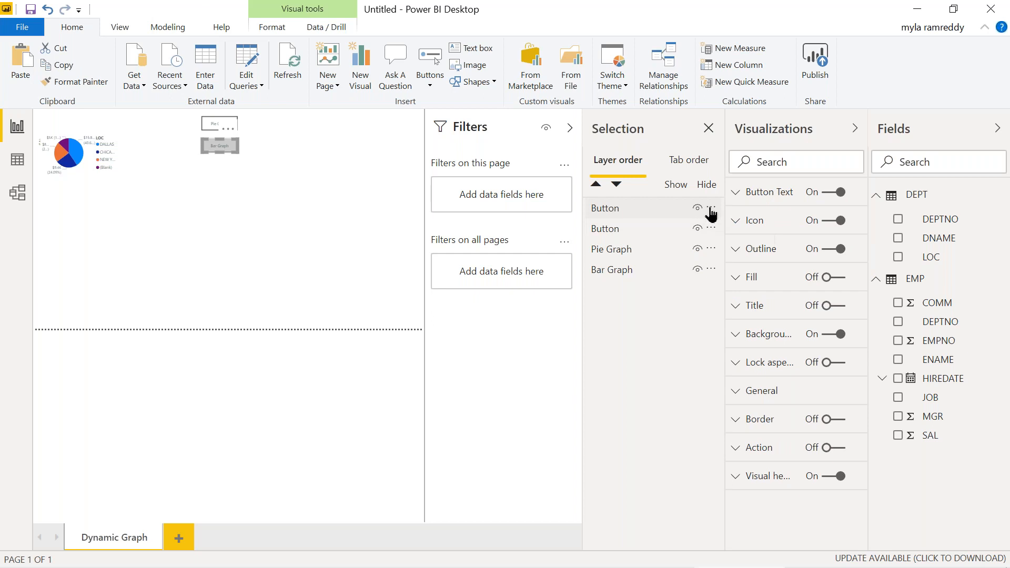
left_click(710, 207)
left_click(619, 214)
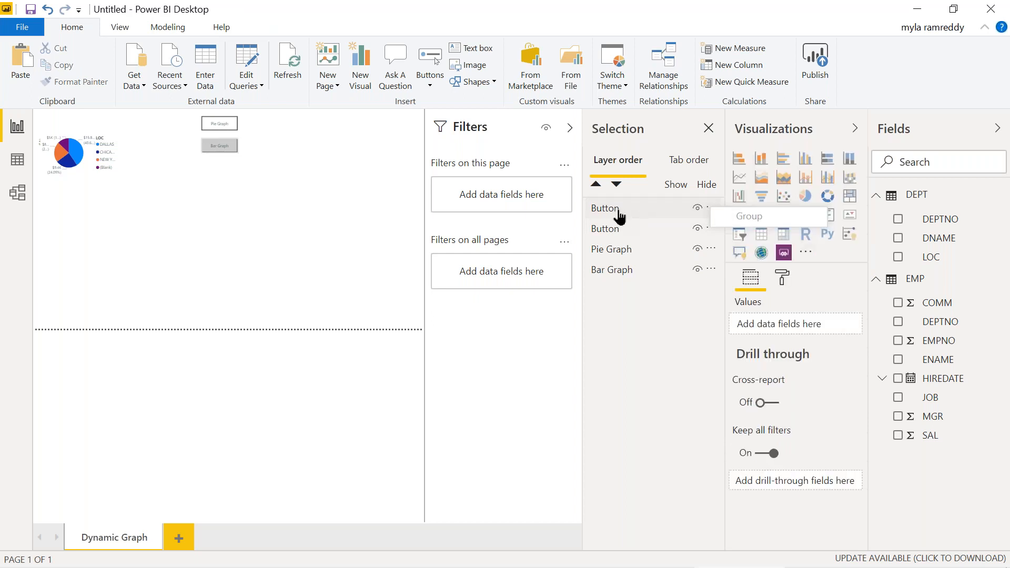
Step: Turn on the title of the gray Bar Graph button and set its title text to Bar Graph Gray Button
left_click(619, 214)
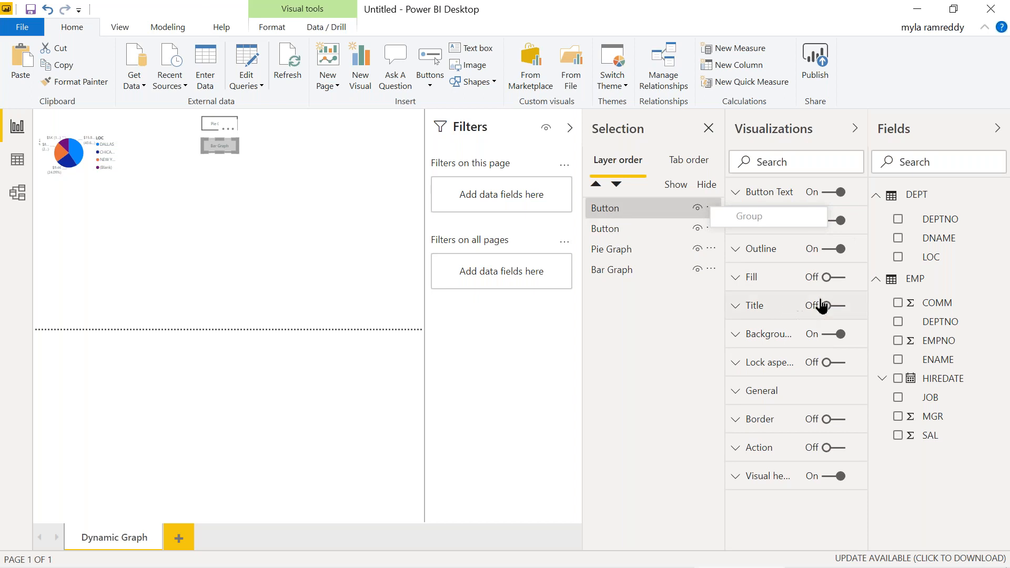
left_click(841, 307)
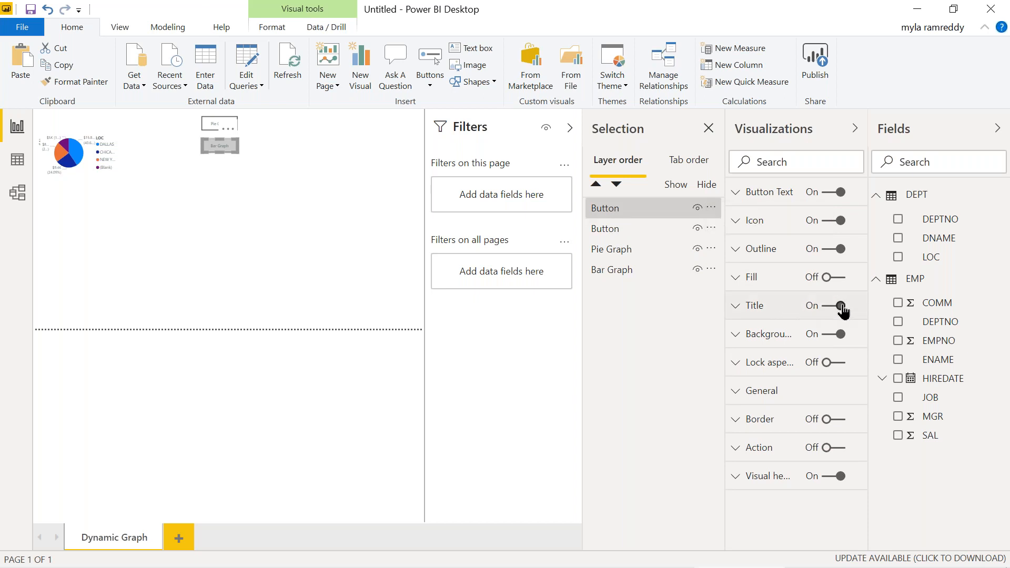
left_click(736, 311)
left_click(759, 354)
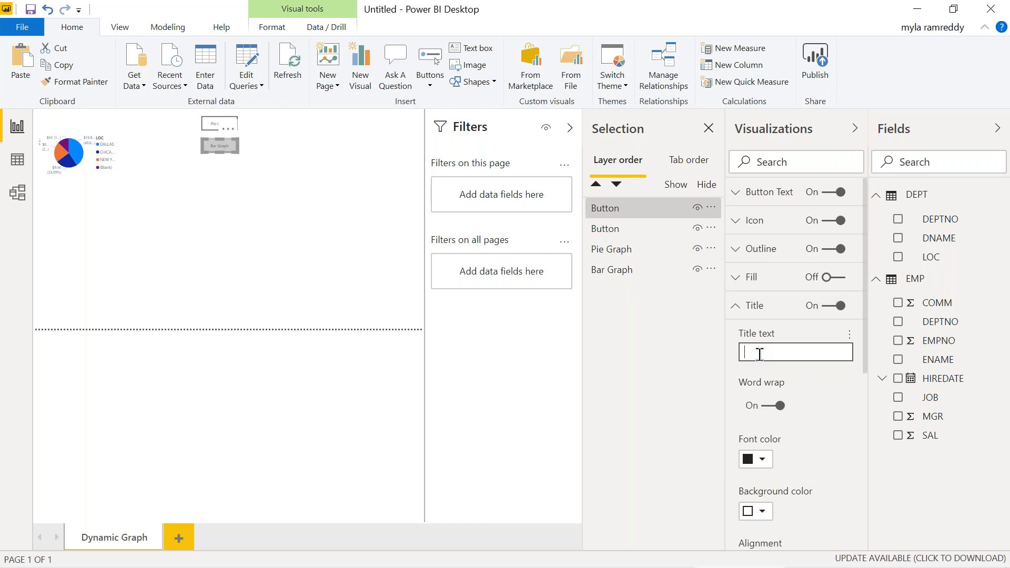
type("Bar Graph Gray Button")
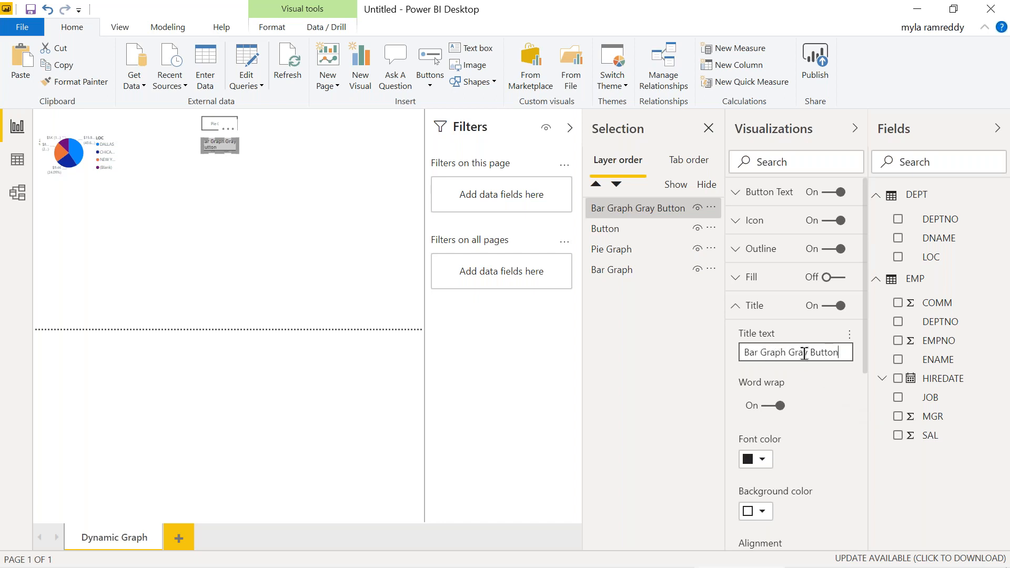
Step: Turn off the title display of the Bar Graph Gray Button
left_click(826, 311)
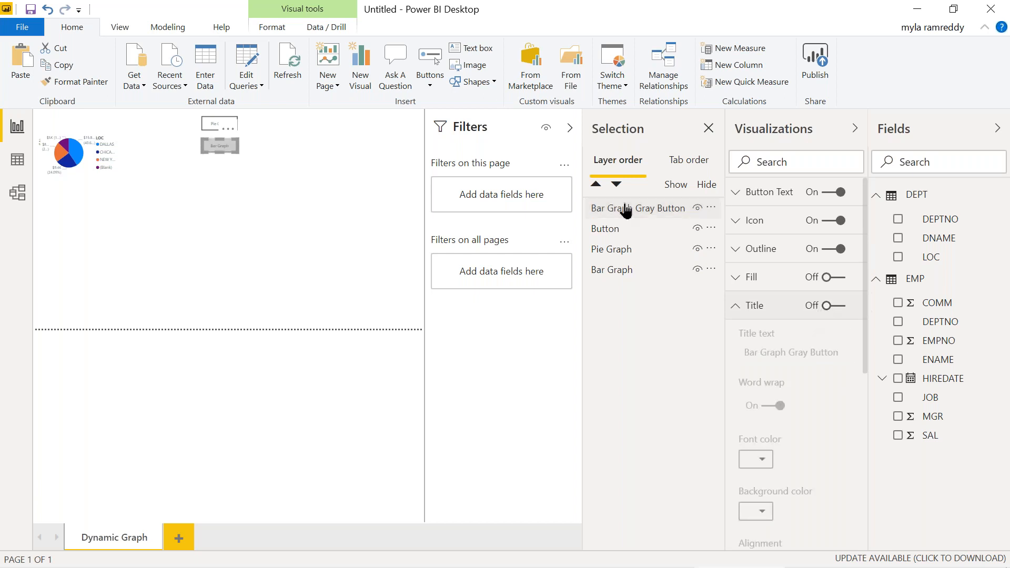
left_click(652, 213)
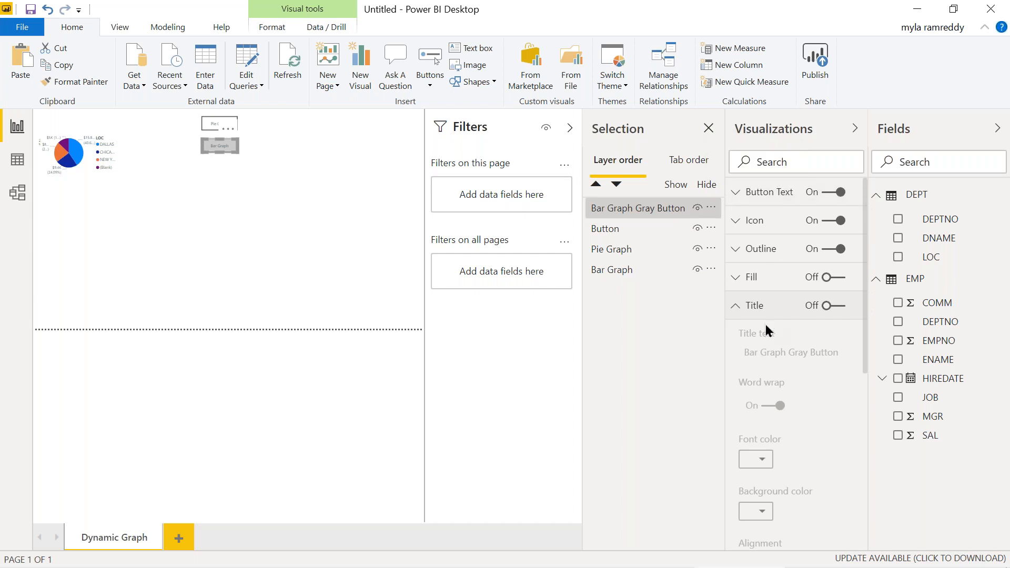
Step: Name the white button by setting its title text to Pie Graph White Button, and turn its title display back off
left_click(606, 230)
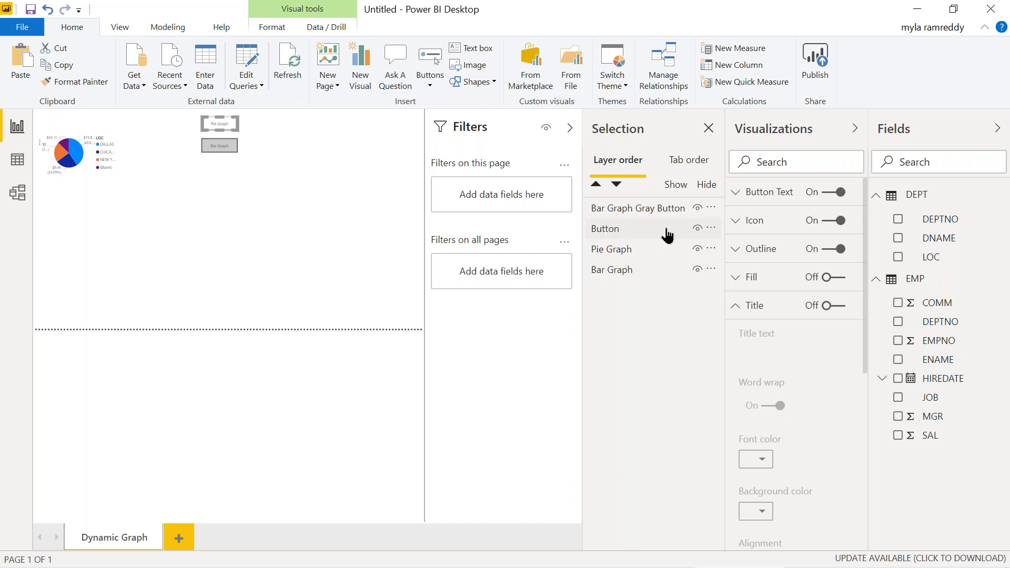
left_click(841, 308)
left_click(760, 351)
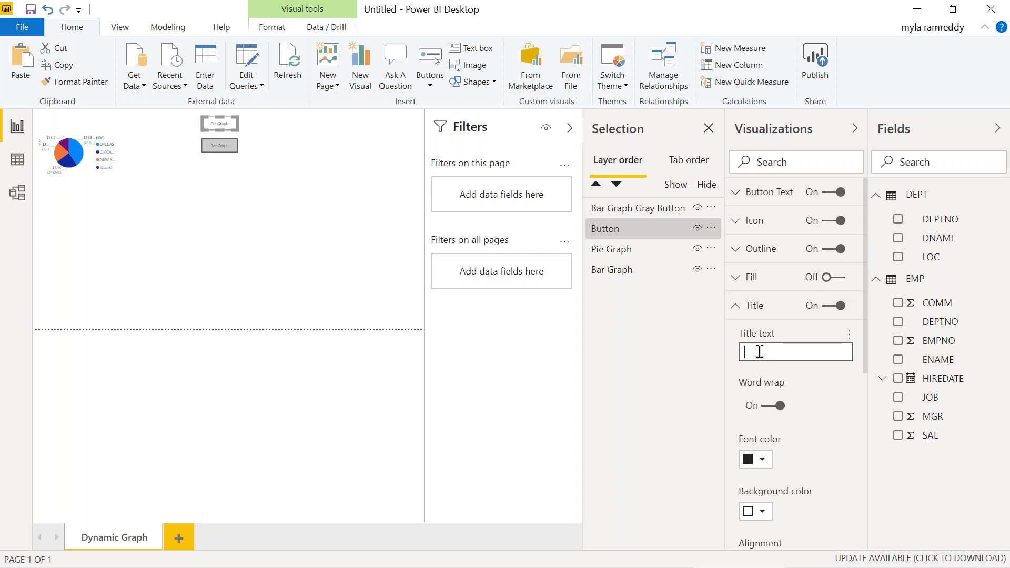
type("Pie Graph W")
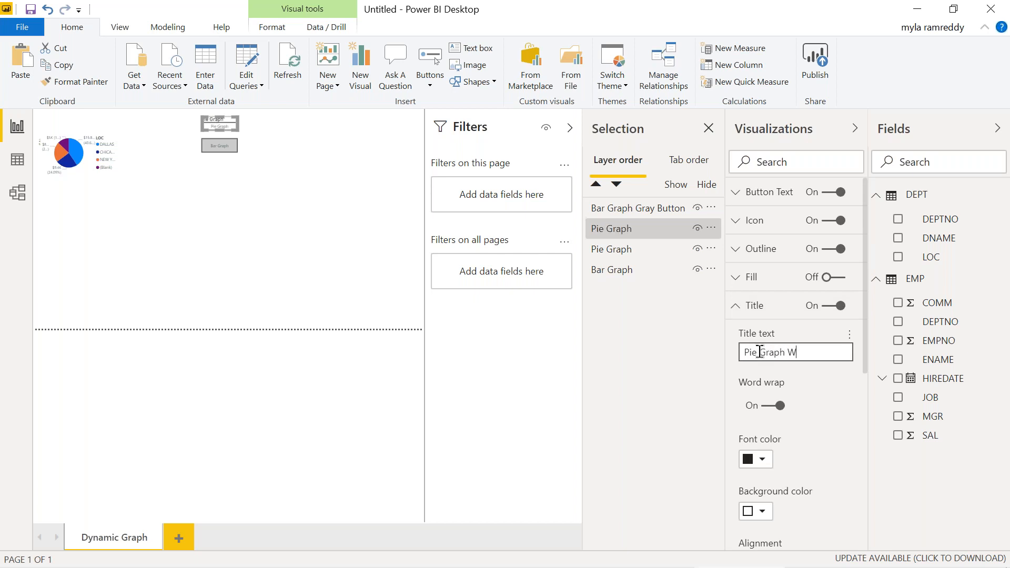
type("hite Button")
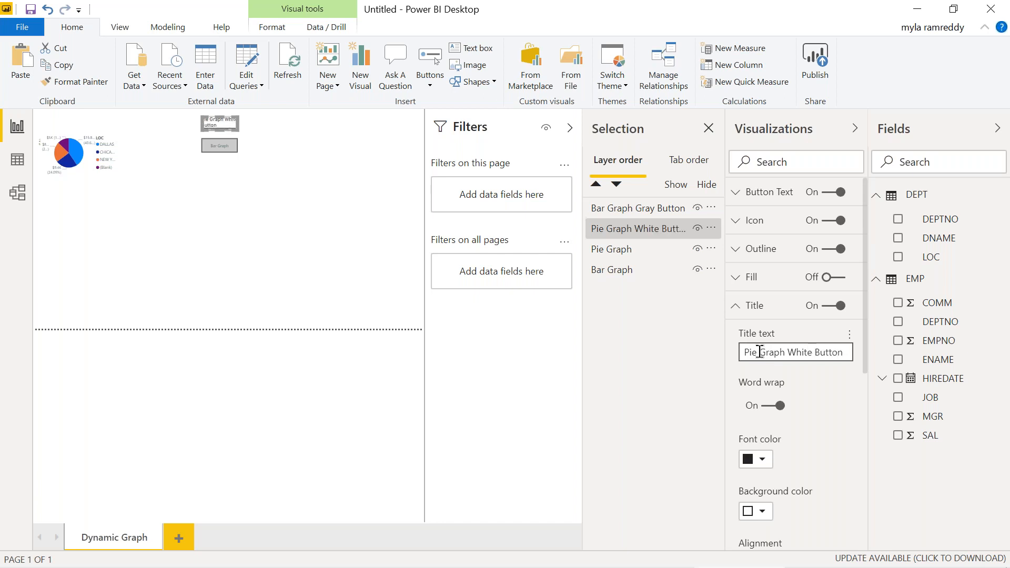
left_click(825, 309)
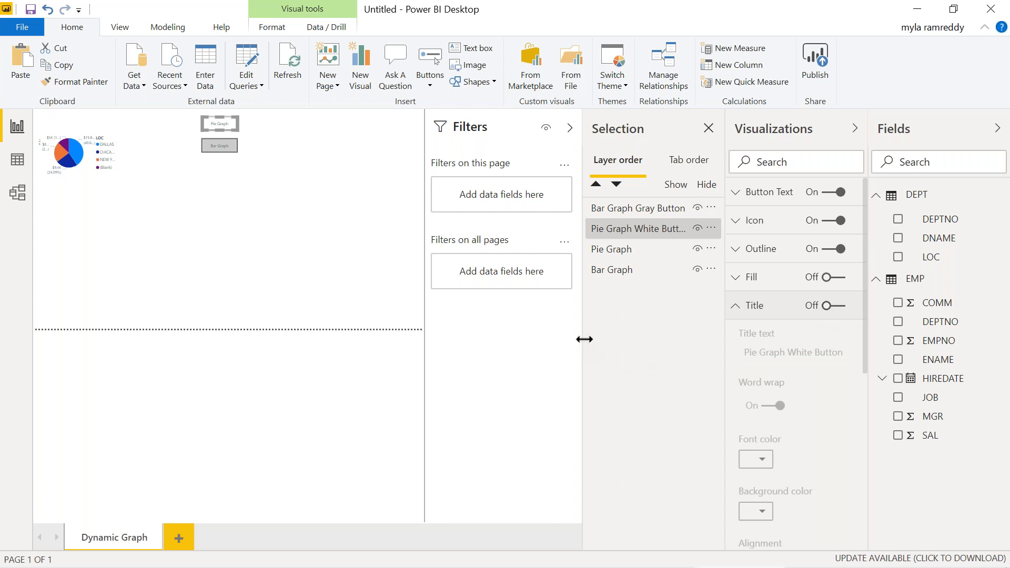
Step: Widen the Selection pane and check which chart or button on the page each listed entry refers to
left_click_drag(582, 338, 548, 342)
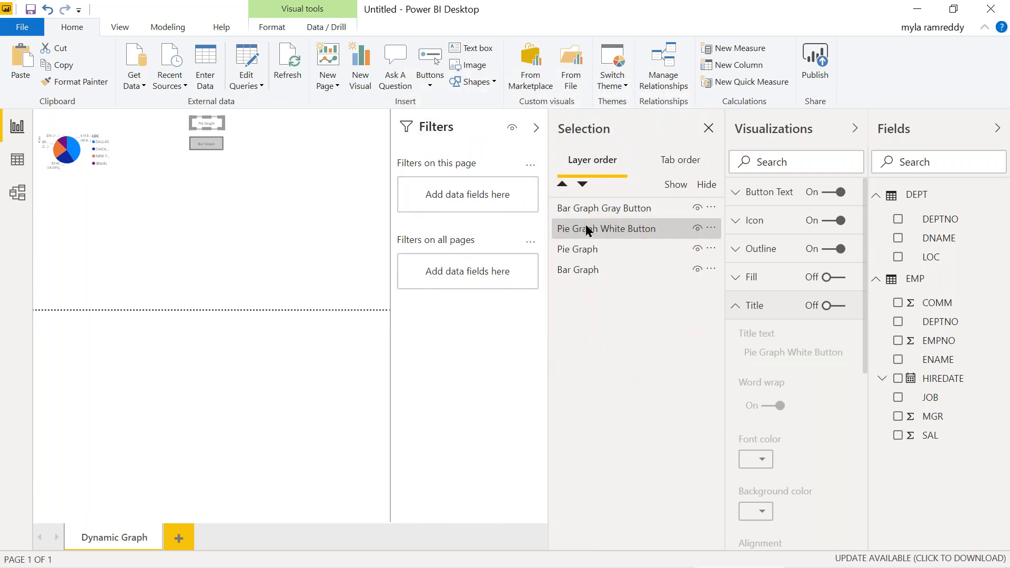
left_click(588, 255)
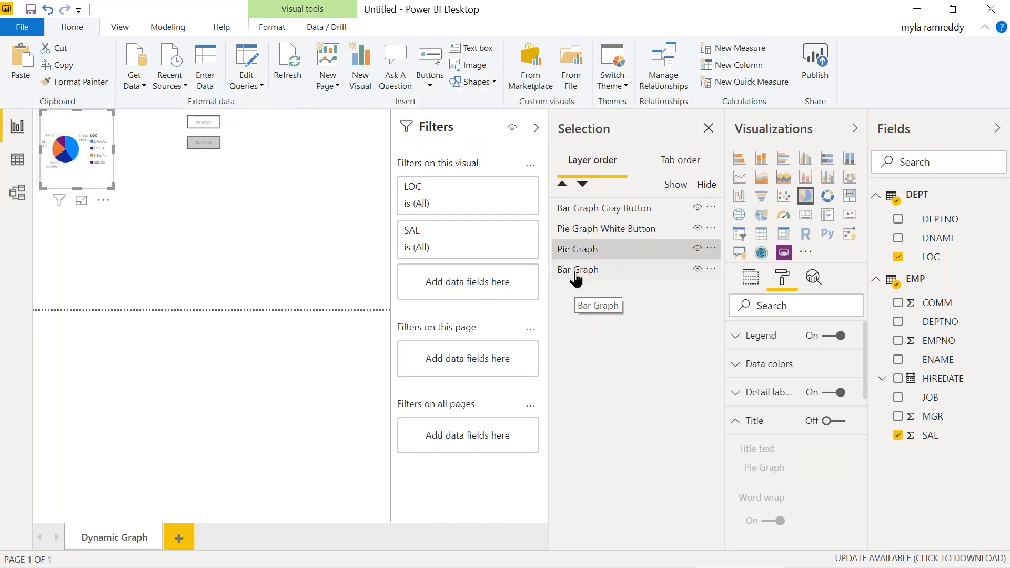
left_click(577, 277)
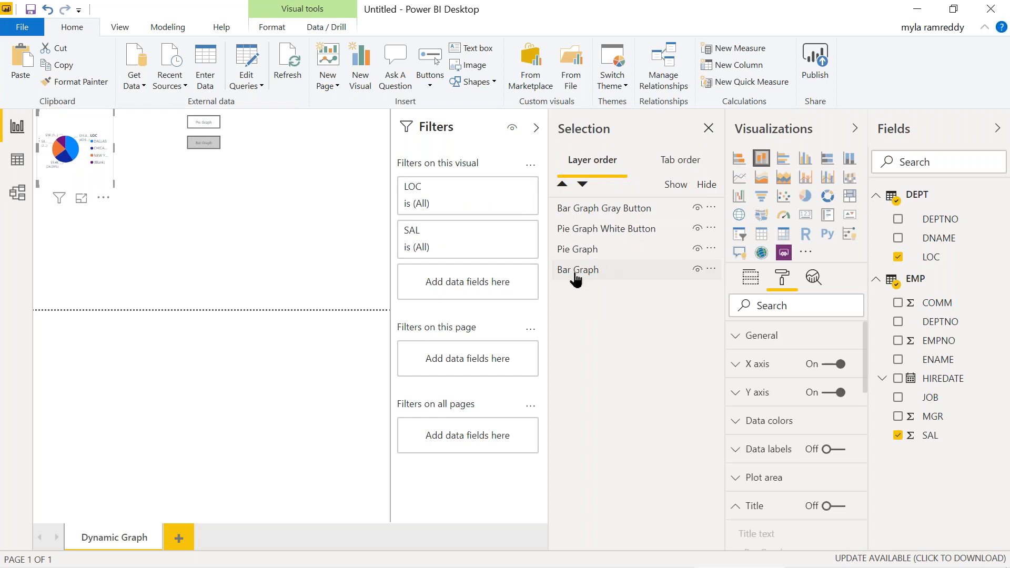
left_click(590, 230)
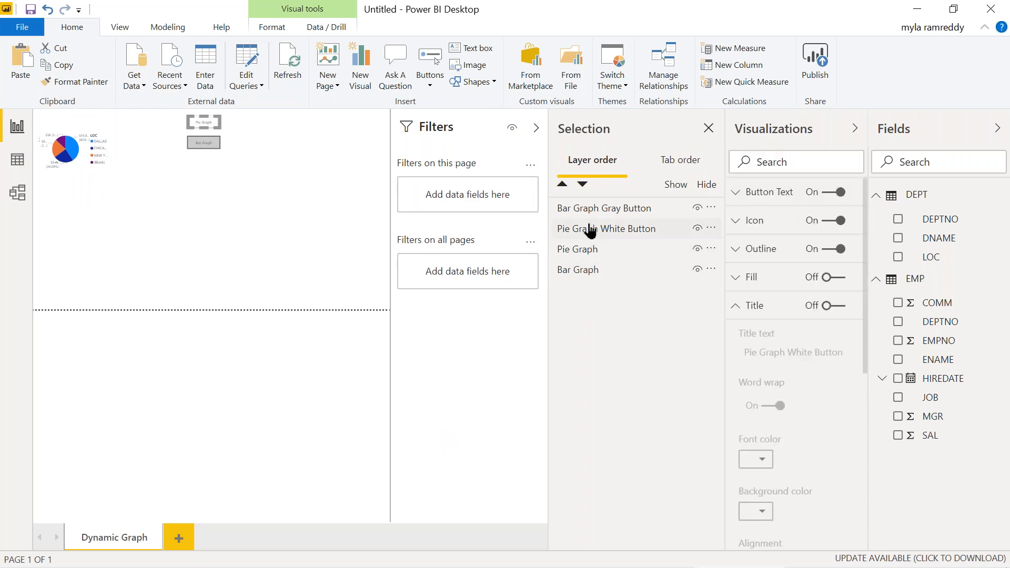
left_click(590, 207)
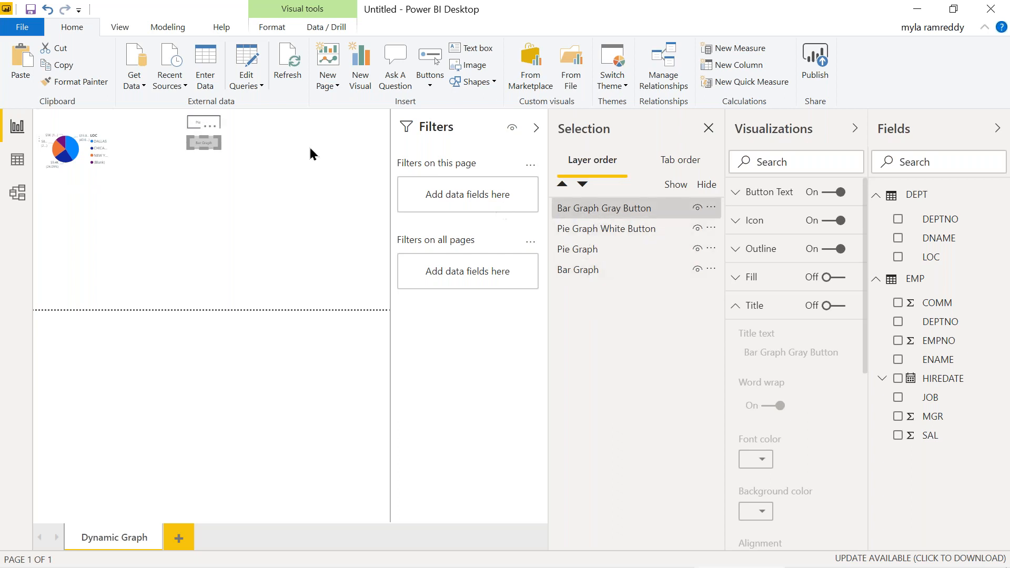
left_click(205, 127)
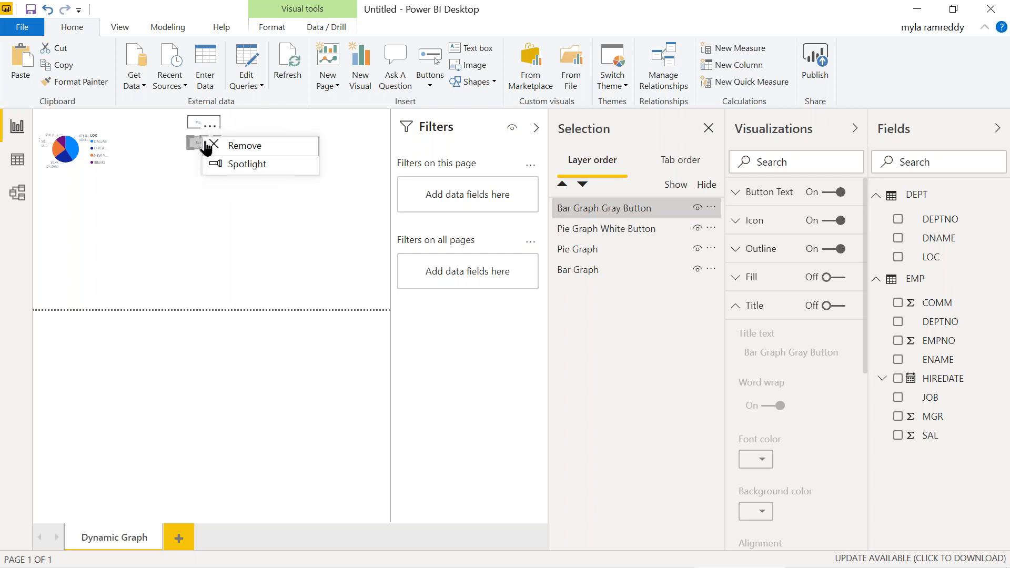
left_click(223, 242)
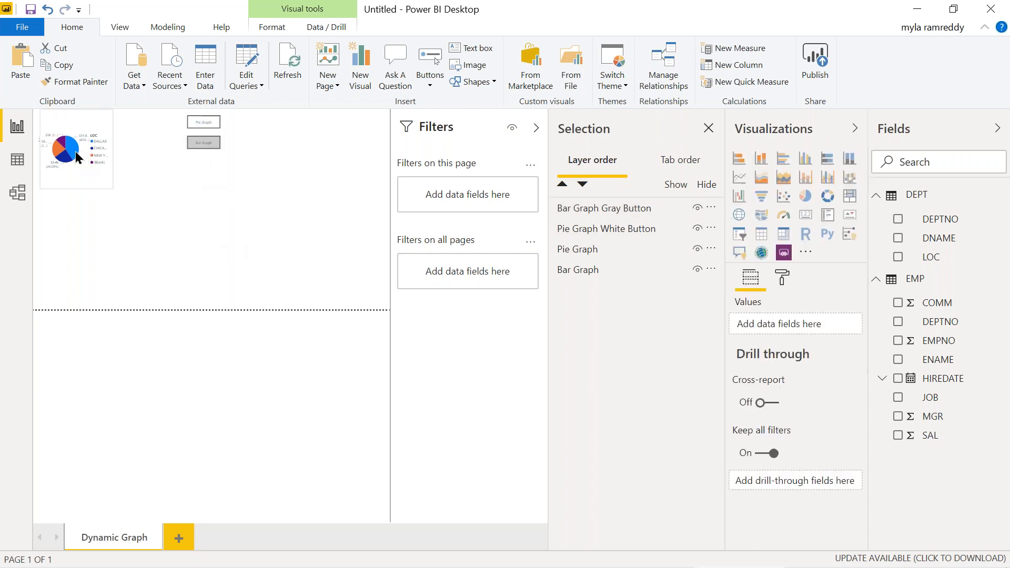
Step: Move the overlapping pie and bar charts apart, and stack them again in the page's upper-left corner
mouse_move(75, 153)
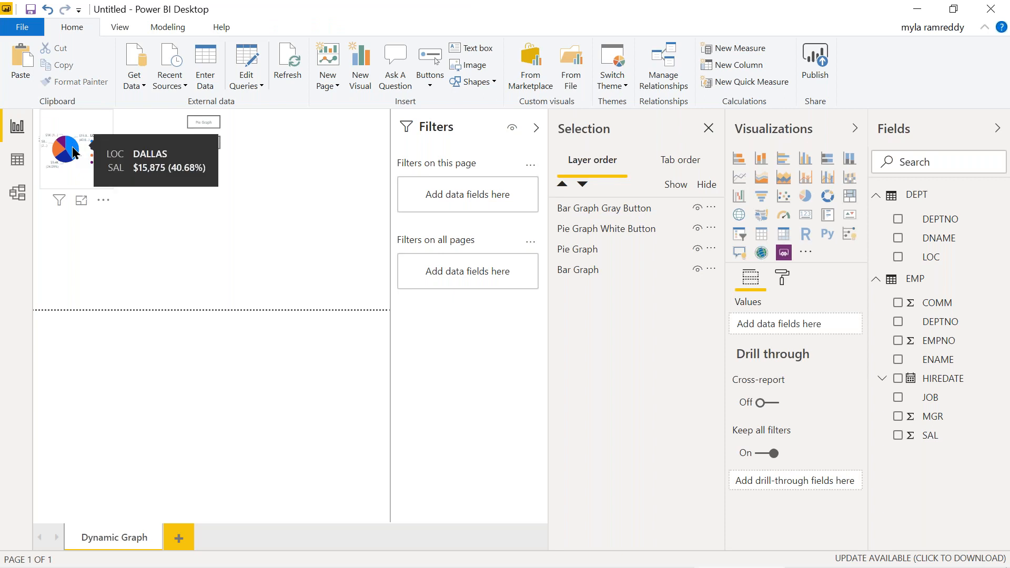
left_click_drag(73, 148, 185, 201)
mouse_move(74, 154)
left_click_drag(74, 154, 181, 214)
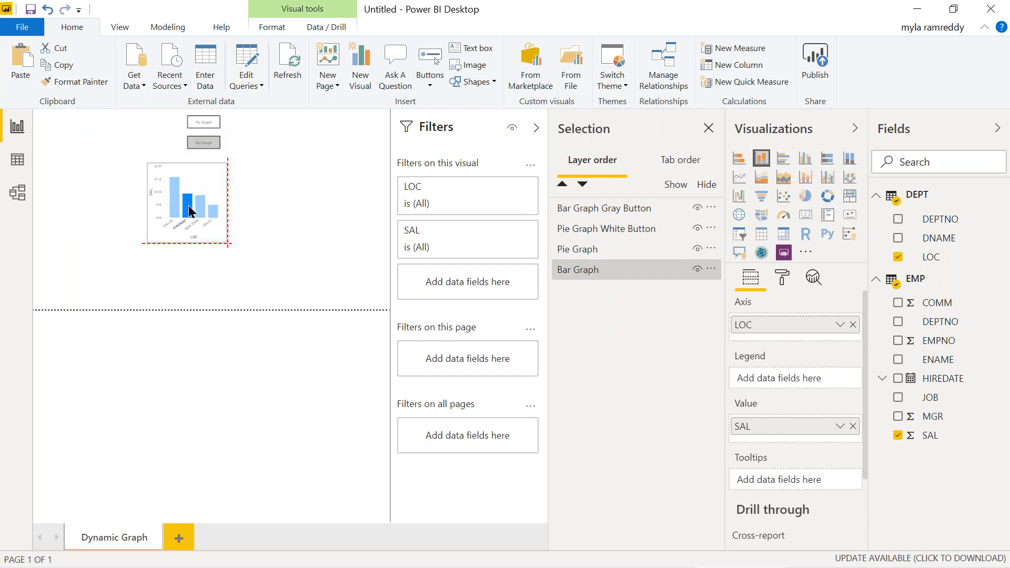
left_click_drag(190, 212, 286, 205)
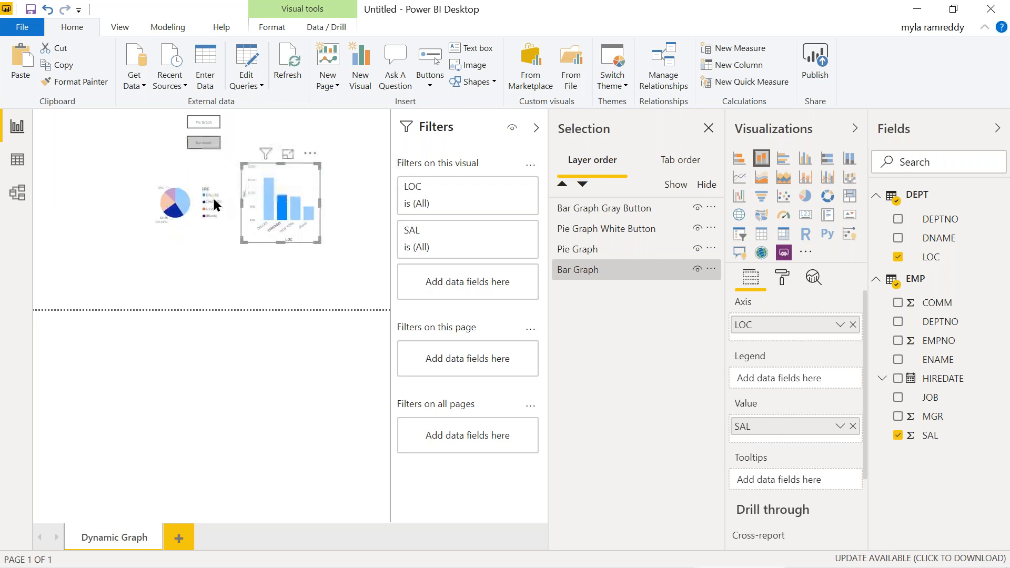
left_click_drag(202, 204, 92, 151)
left_click_drag(277, 204, 73, 150)
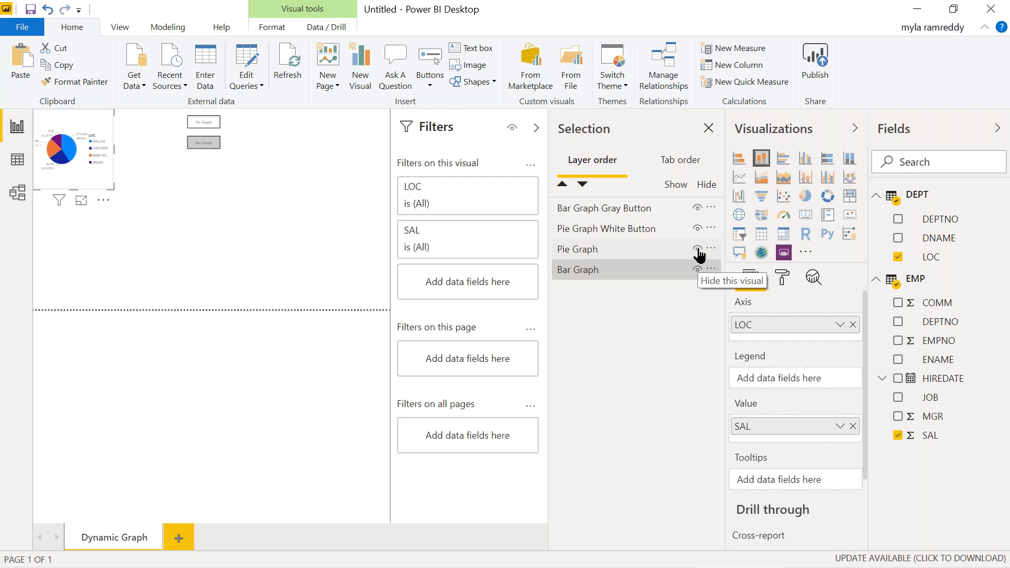
Step: Hide the Pie Graph visual to leave only the bar chart showing in the overlapping charts' spot
left_click(698, 251)
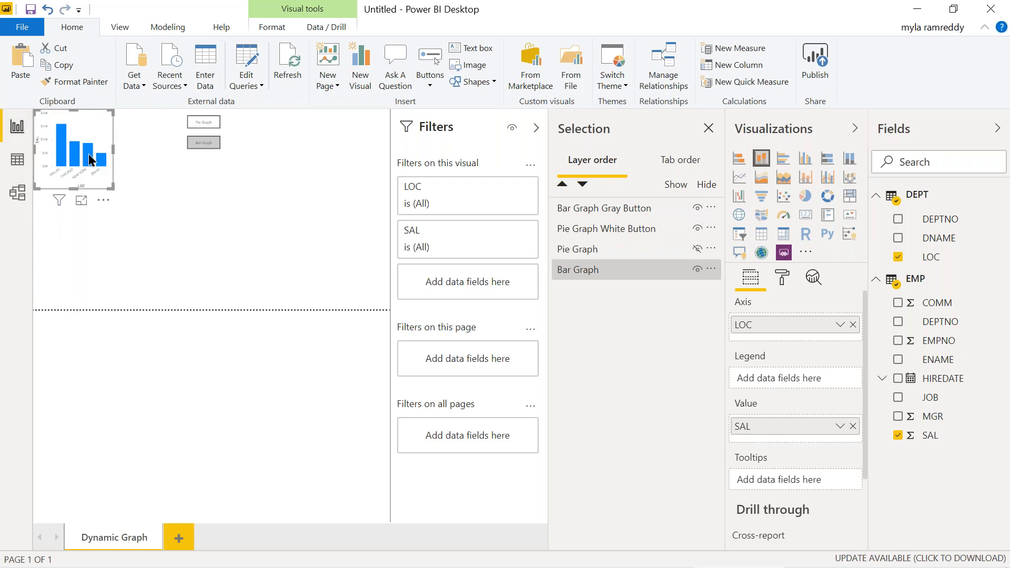
mouse_move(88, 153)
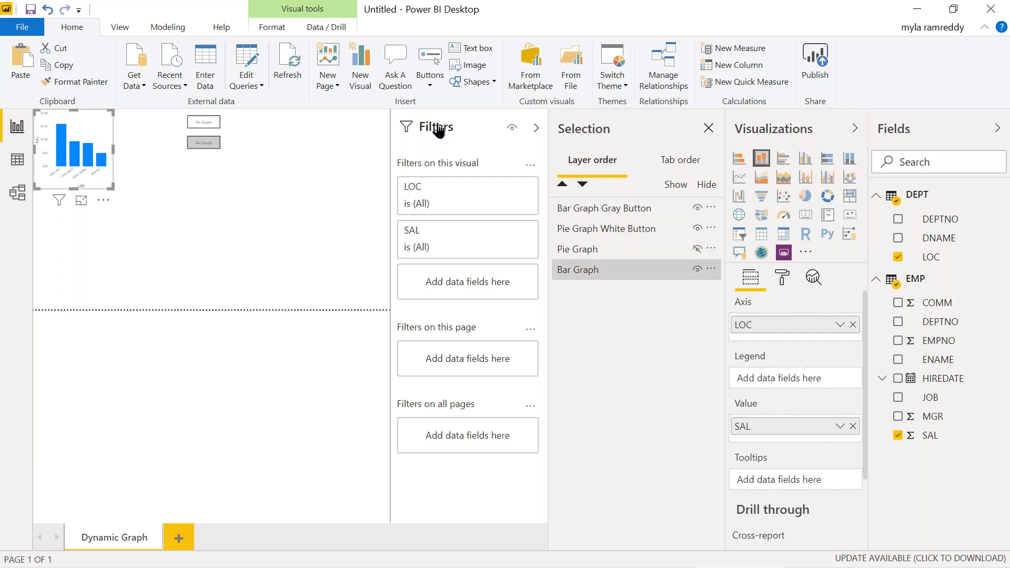
Step: Add a bookmark of the current page state and rename it Bar Graph
left_click(125, 31)
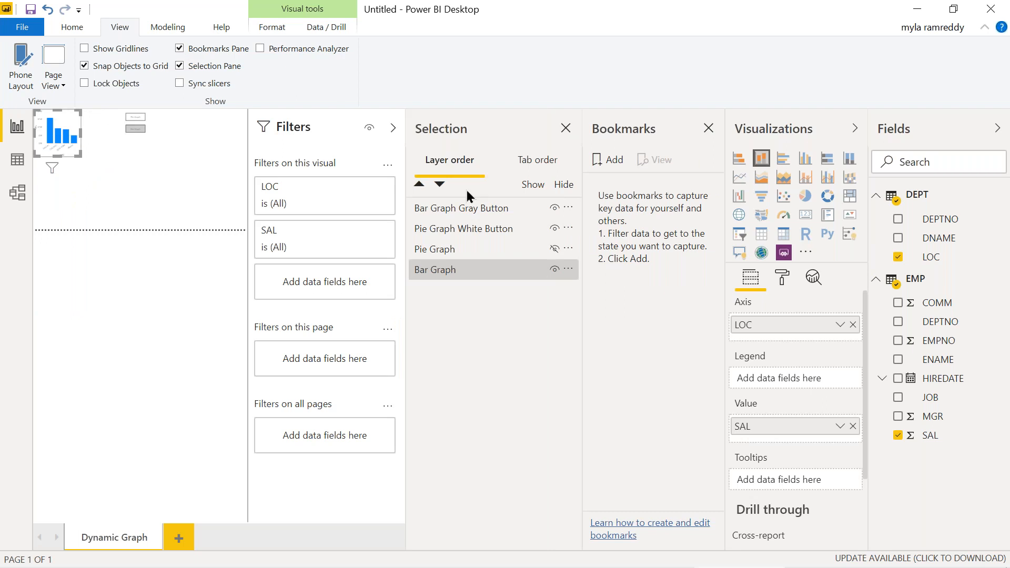
left_click(613, 159)
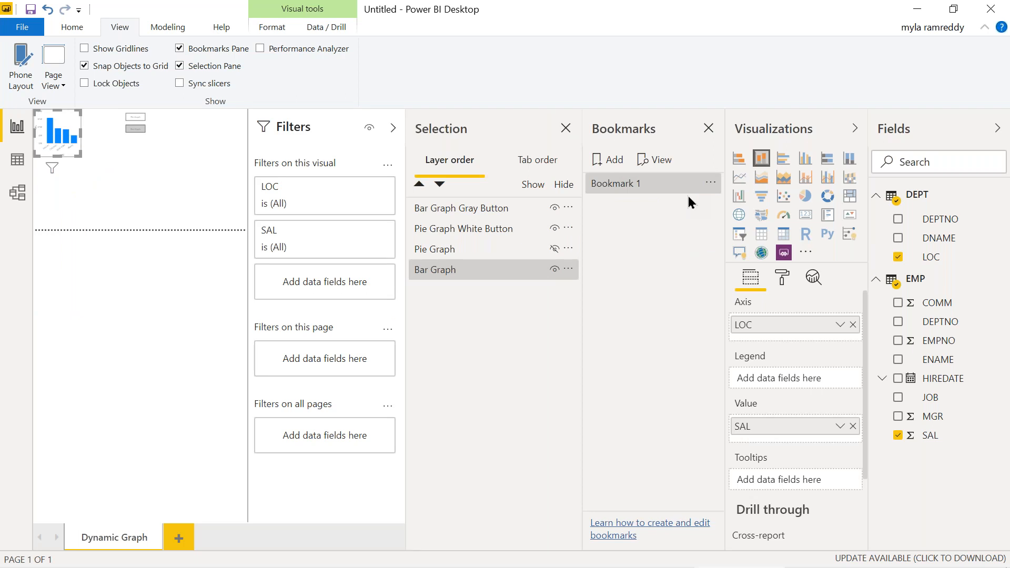
left_click(710, 182)
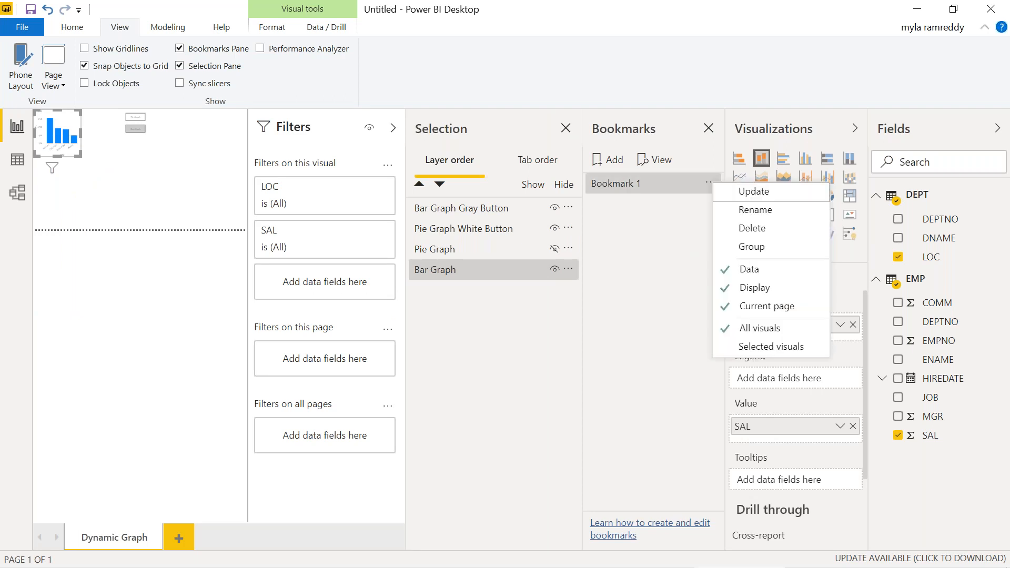
left_click(736, 210)
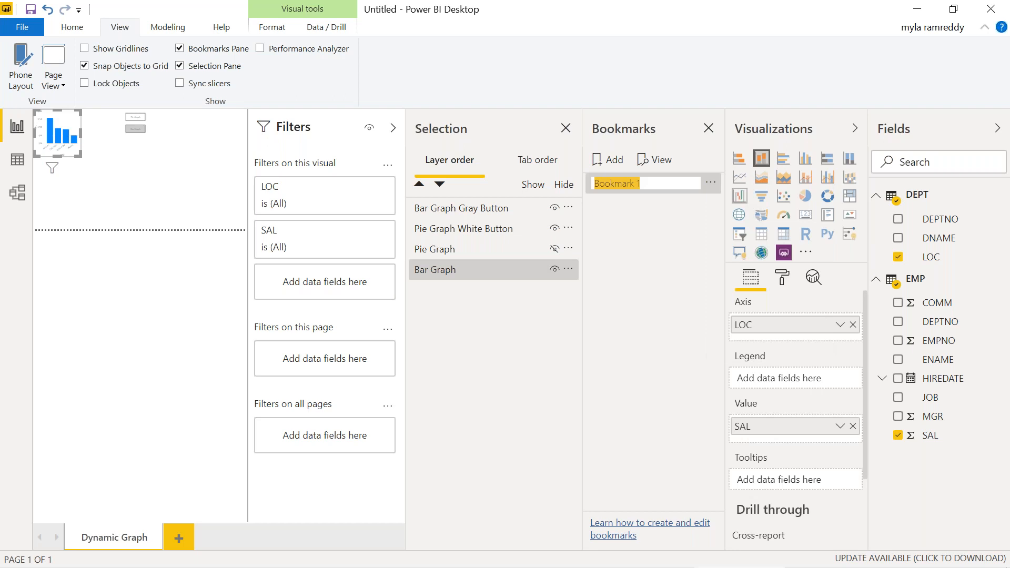
type("Bar")
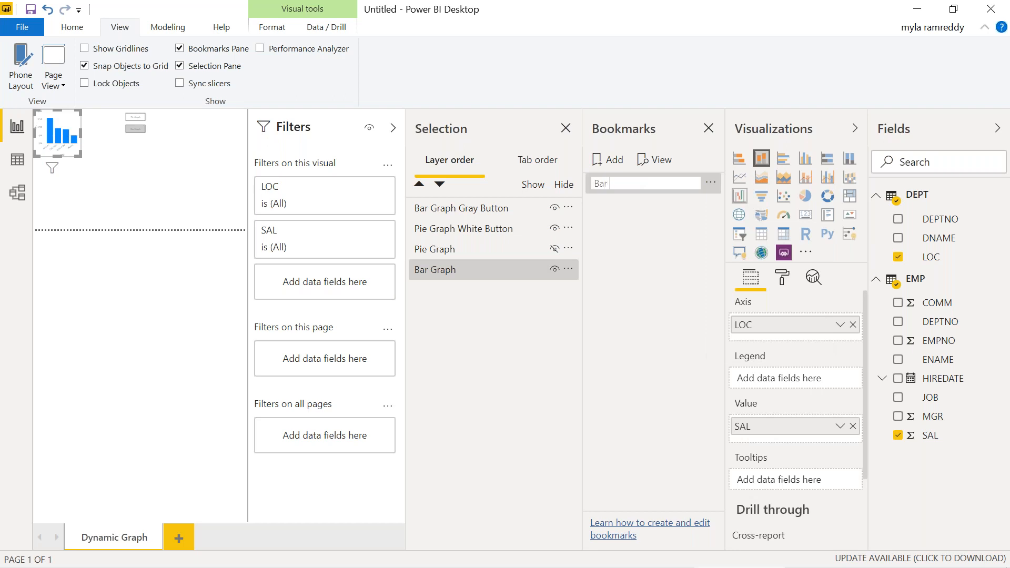
type(" Graph")
key("Return")
left_click(676, 271)
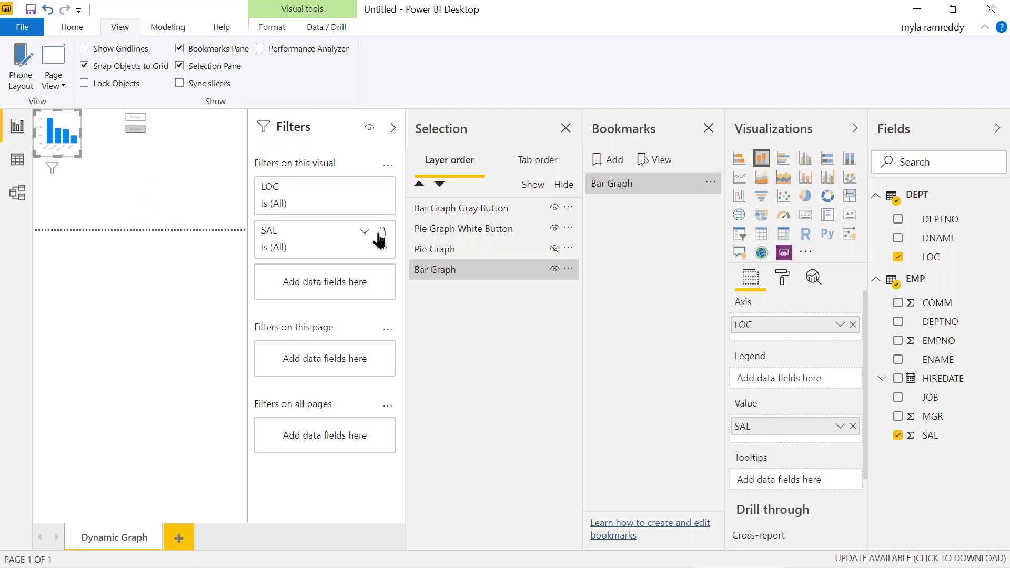
left_click(475, 212)
left_click(470, 230)
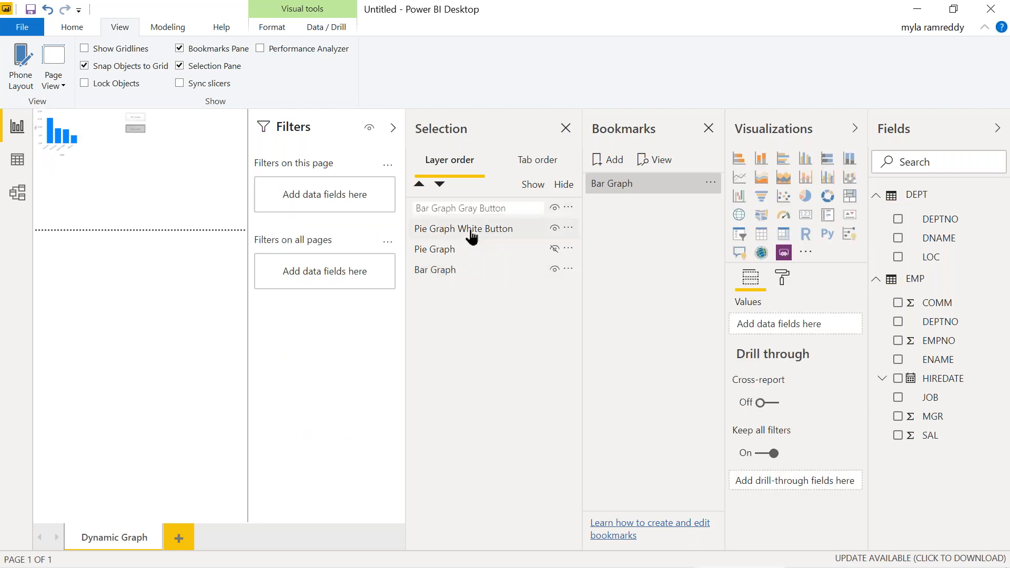
left_click(453, 271)
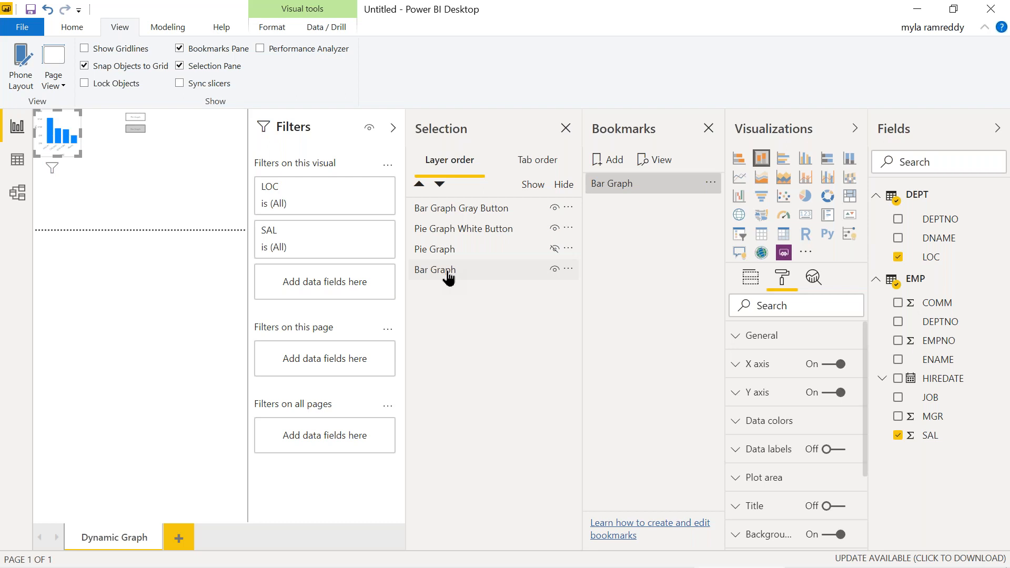
left_click(447, 272)
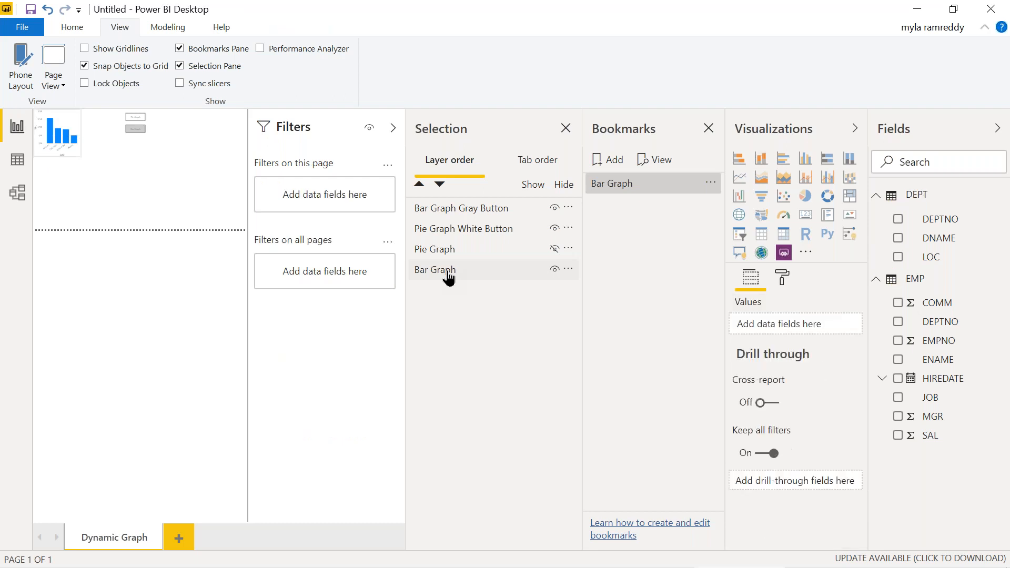
left_click(461, 232)
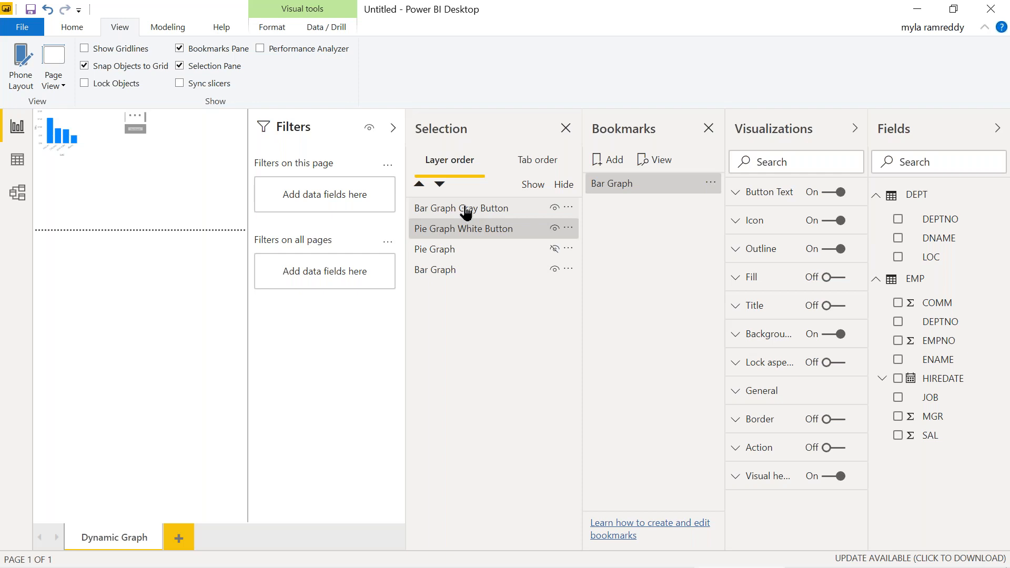
right_click(465, 210)
mouse_move(520, 215)
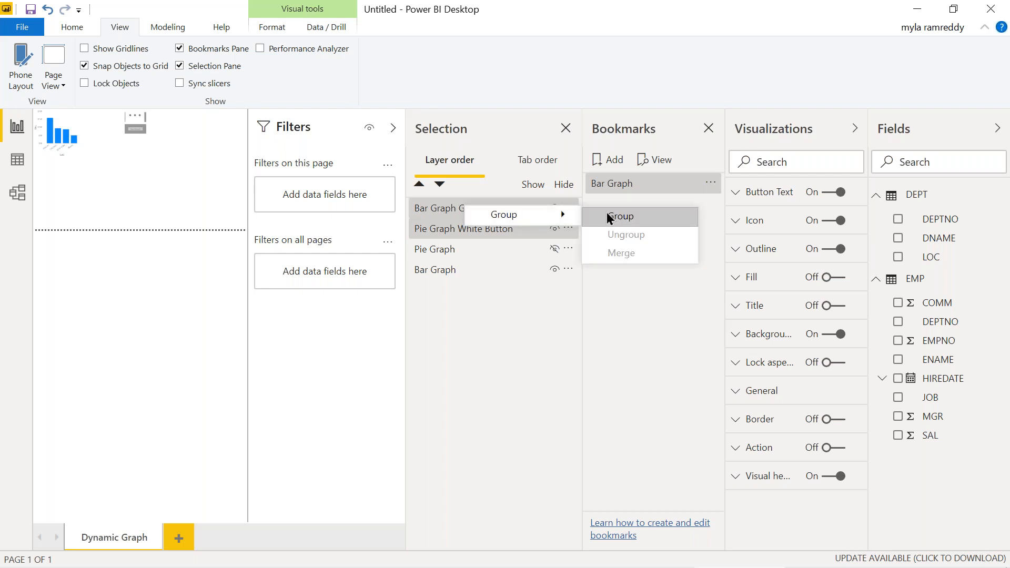
left_click(536, 381)
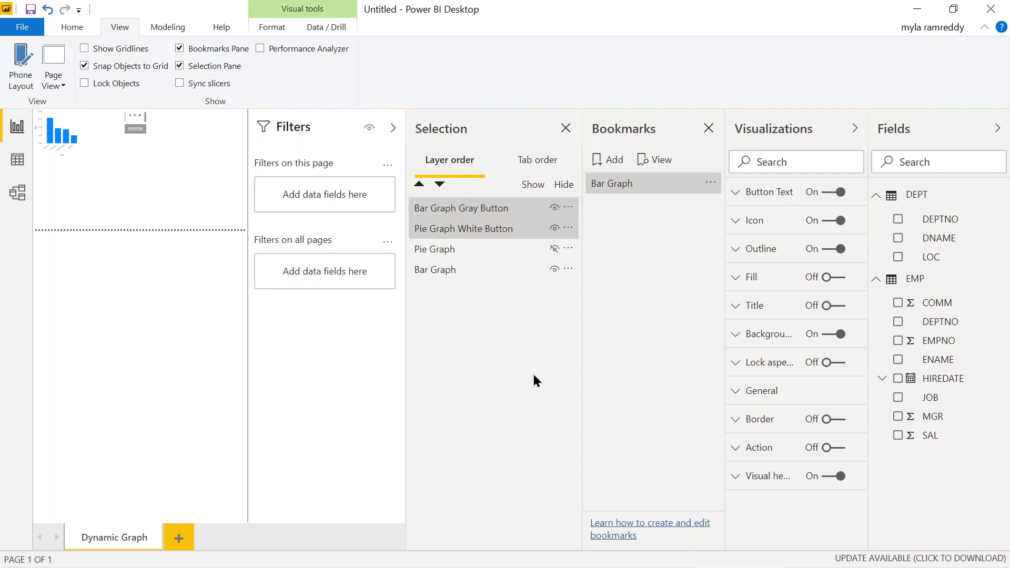
left_click(153, 347)
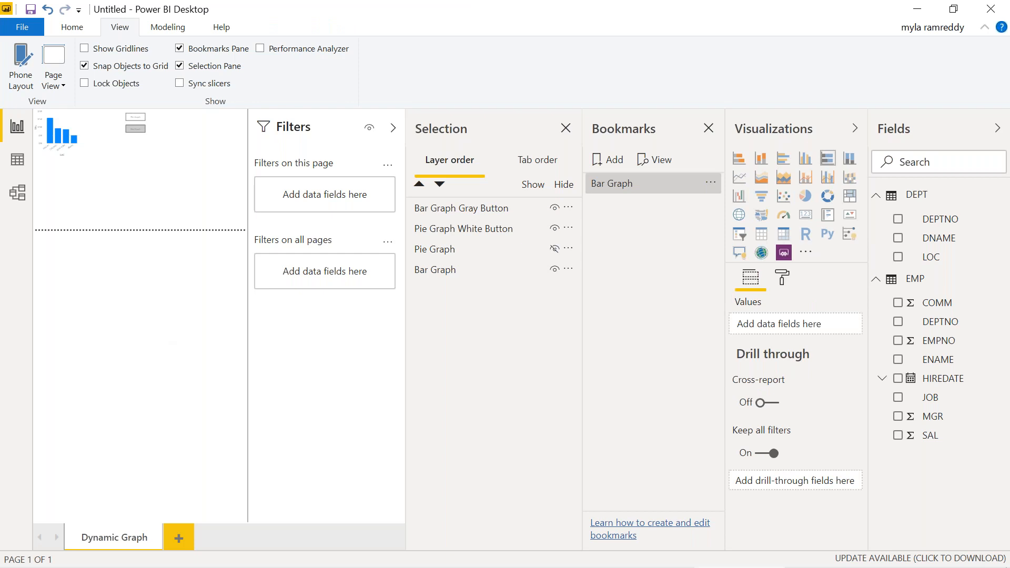
Step: Collapse the Fields and Filters panes to enlarge the report page view
left_click(998, 129)
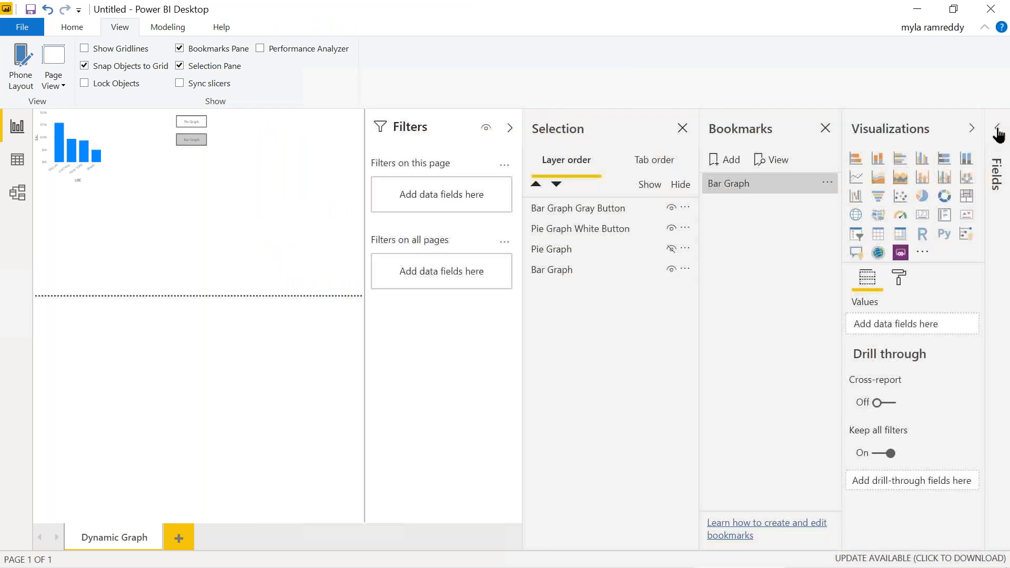
left_click(509, 132)
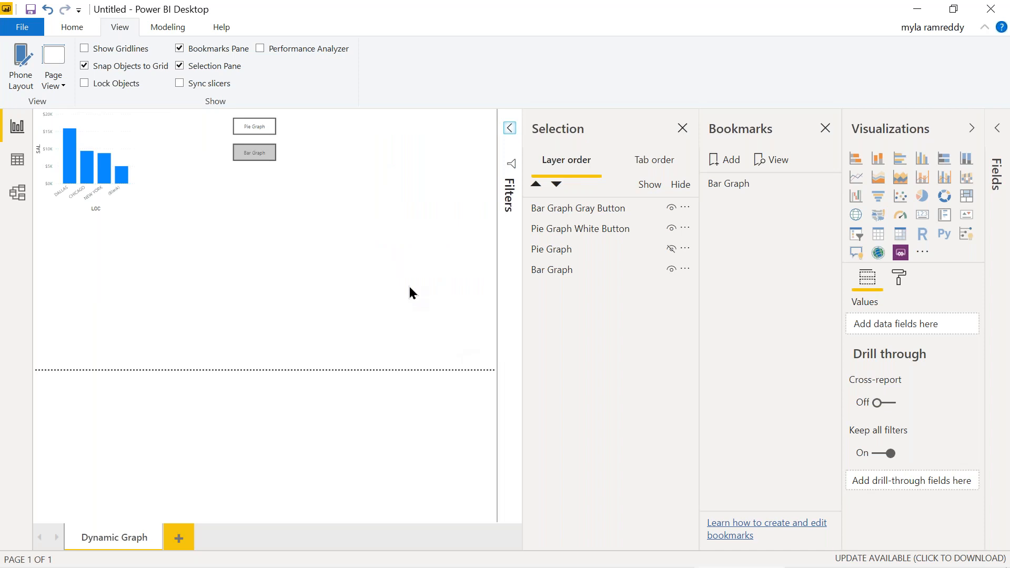
Step: Apply the Bar Graph bookmark, and place two copies of the white Pie Graph button beside the existing buttons
left_click(735, 184)
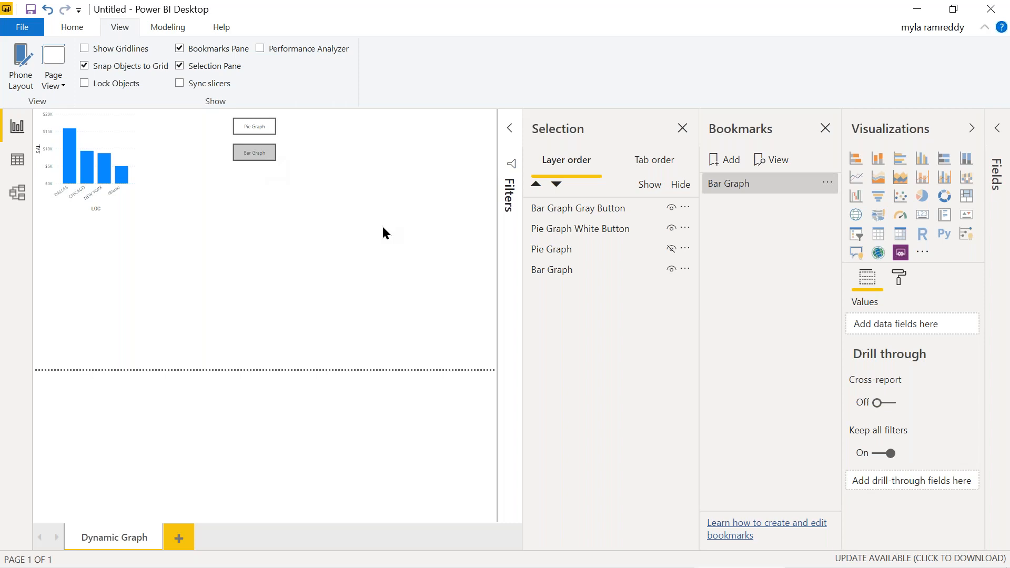
left_click(258, 129)
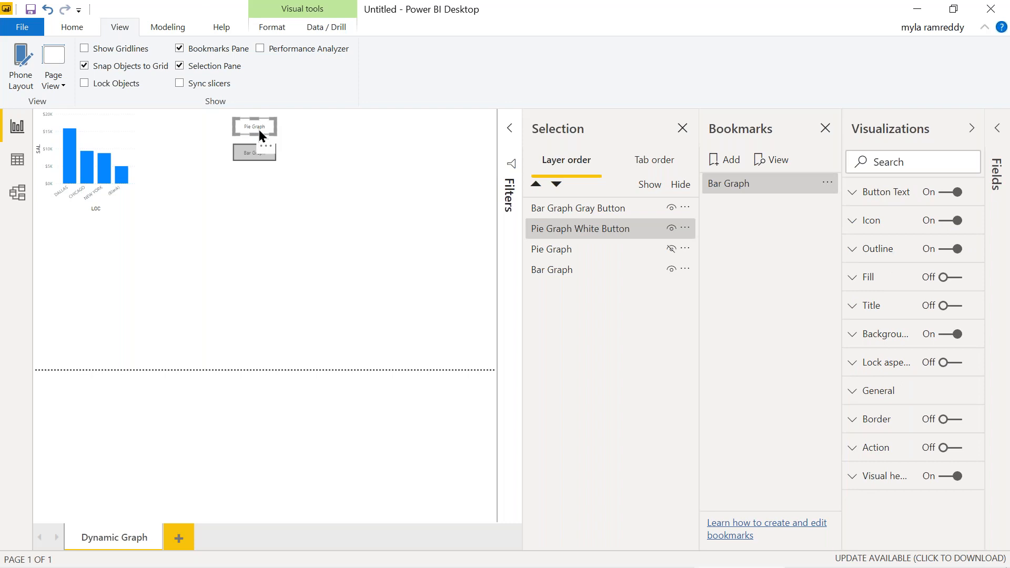
left_click(347, 180)
key("ctrl+v")
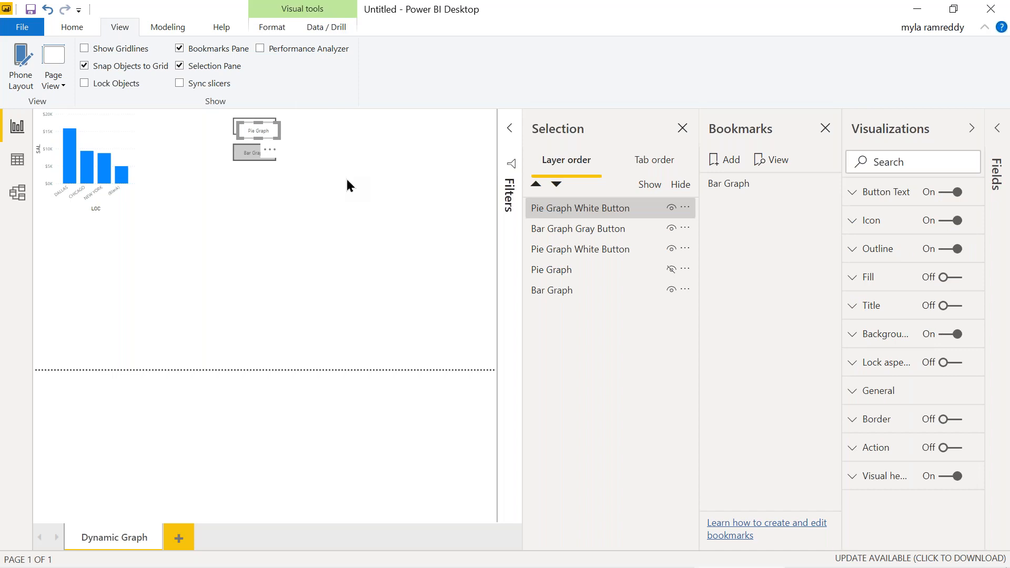
key("ctrl+v")
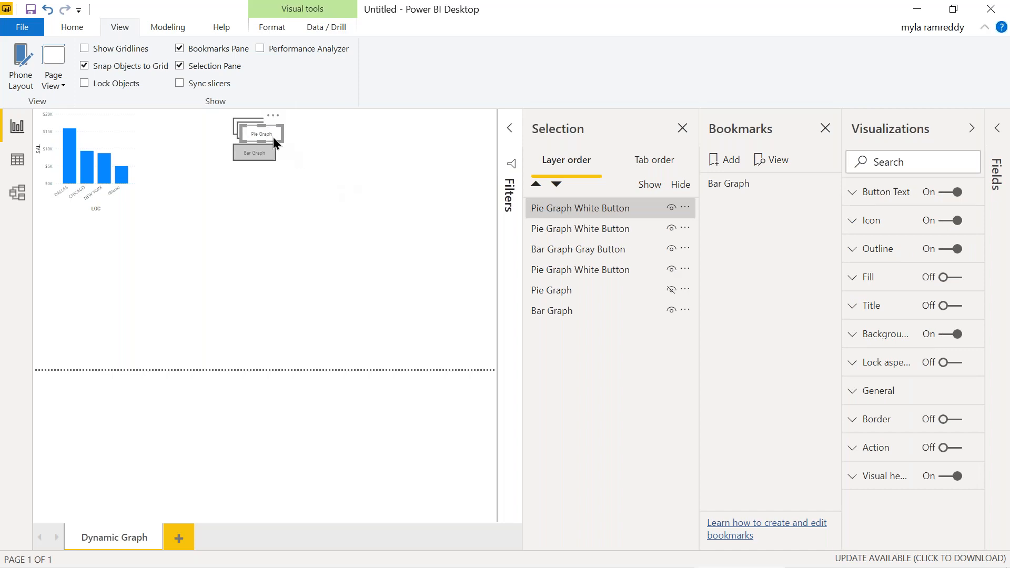
left_click_drag(273, 136, 379, 180)
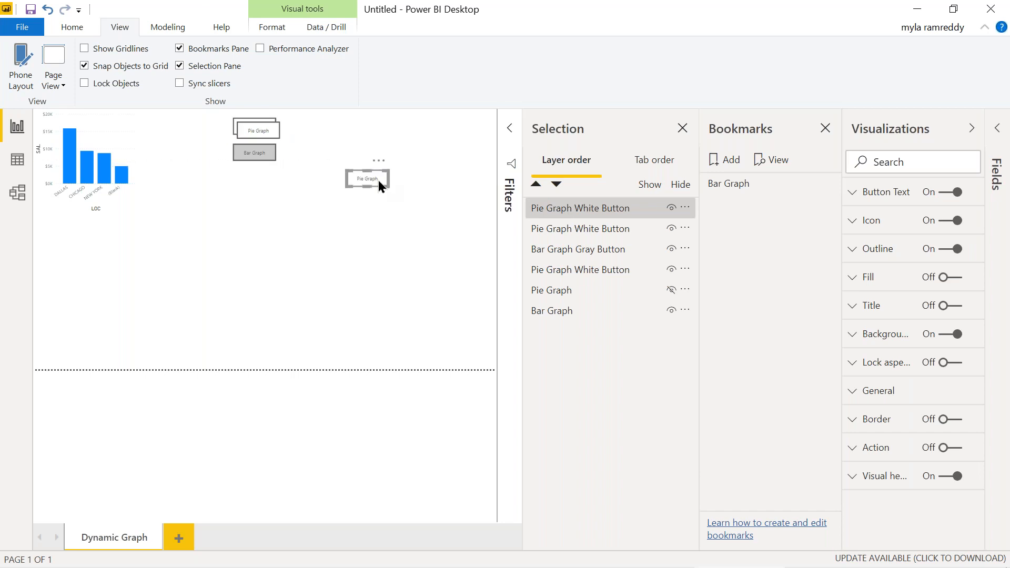
left_click_drag(266, 129, 362, 124)
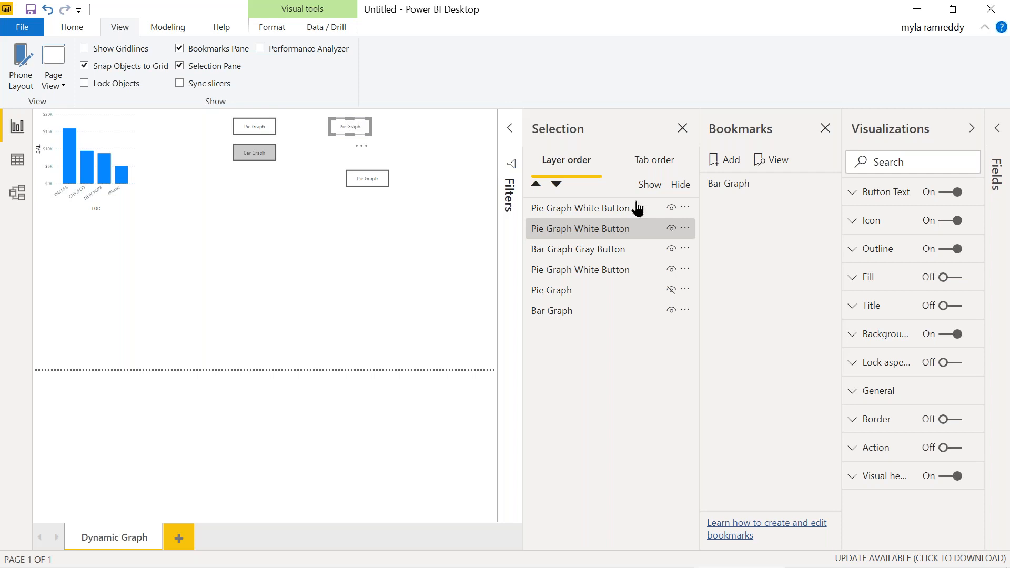
Step: Set the background color of the upper Pie Graph button copy to gray
left_click(871, 341)
left_click(873, 382)
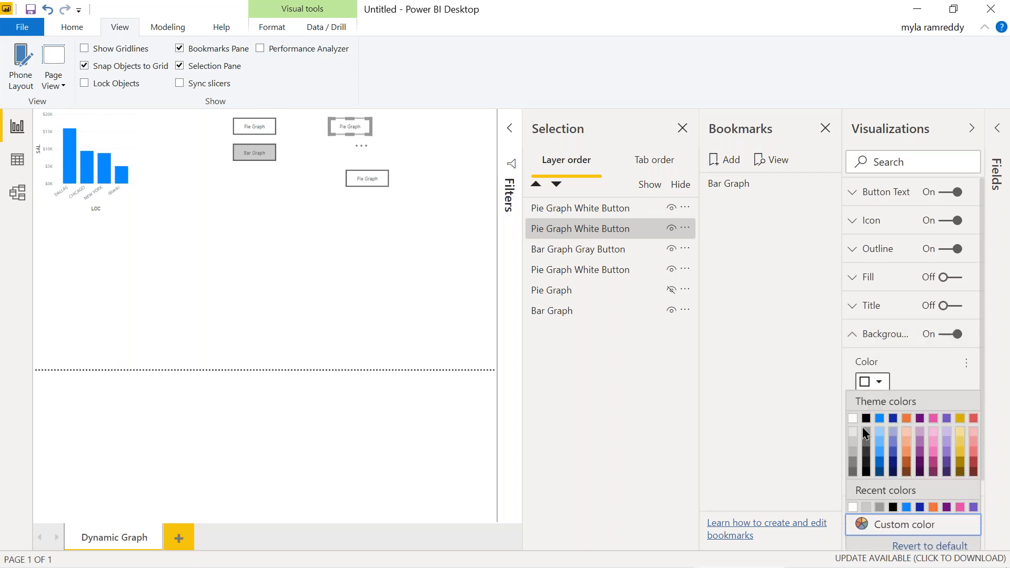
left_click(854, 445)
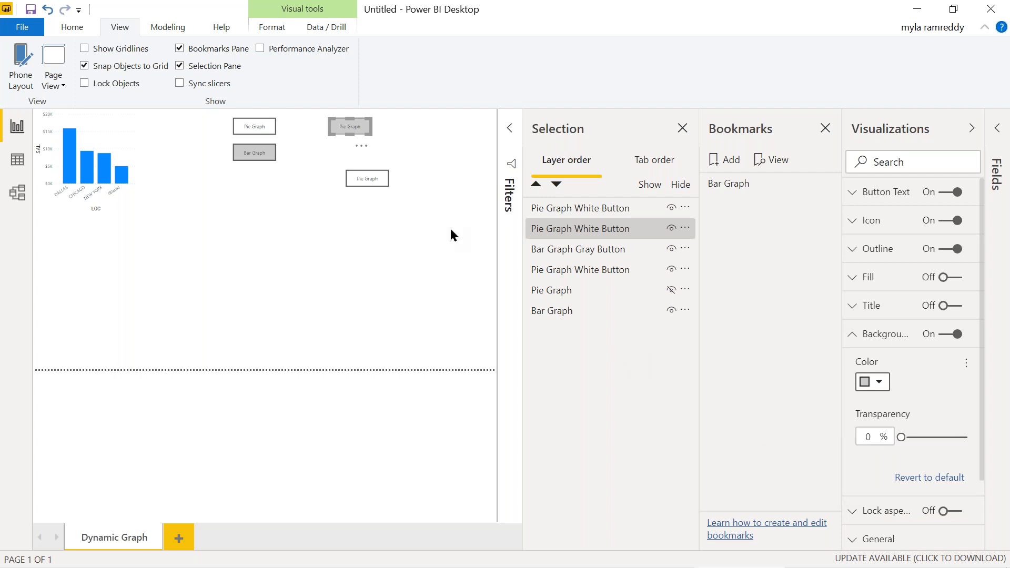
Step: Change the button text of the lower, white Pie Graph copy to Bar Graph
left_click(365, 178)
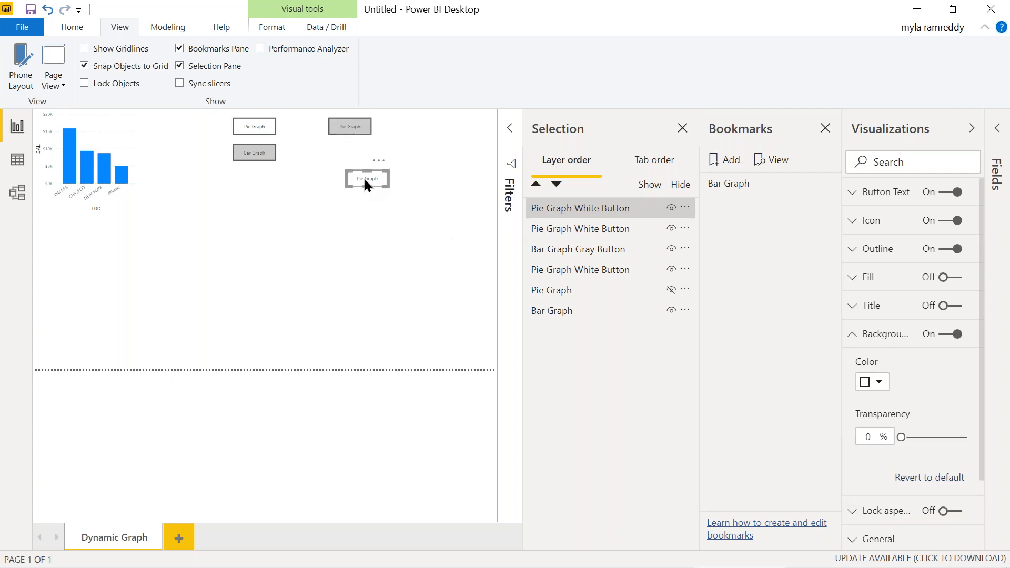
left_click(852, 193)
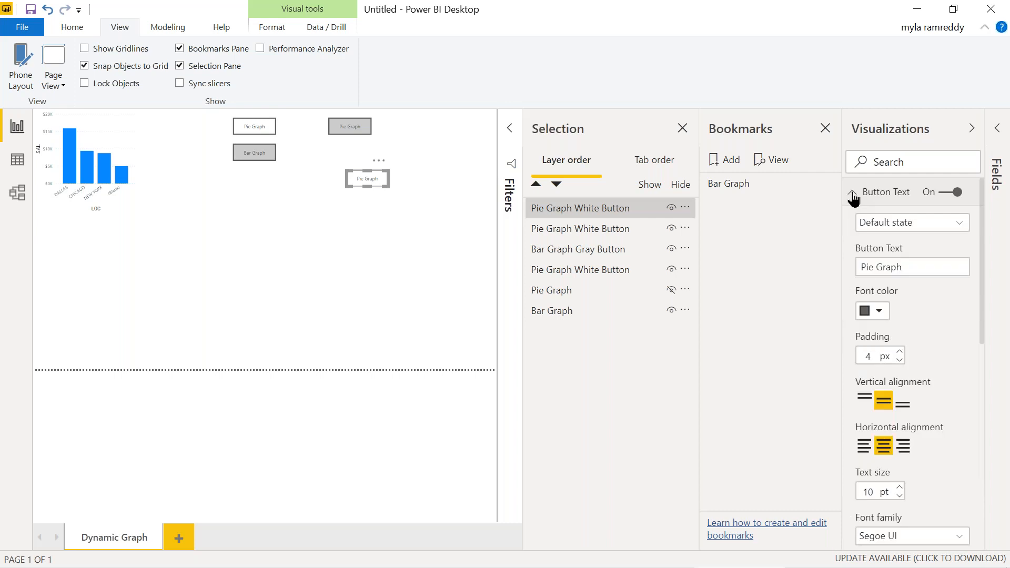
left_click(875, 268)
key("BackSpace")
key("BackSpace")
key("BackSpace")
key("BackSpace")
type("Bar")
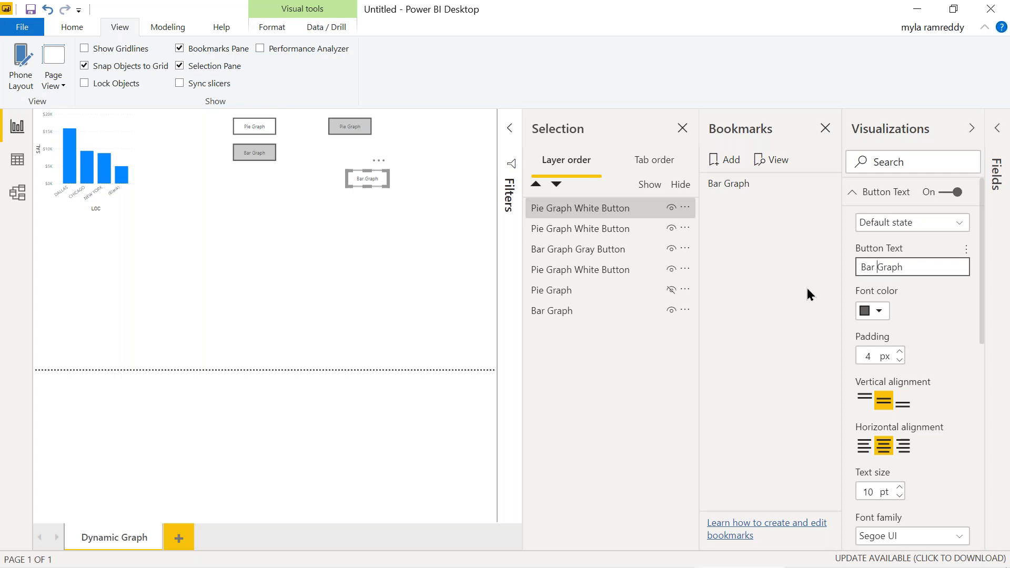
left_click(358, 245)
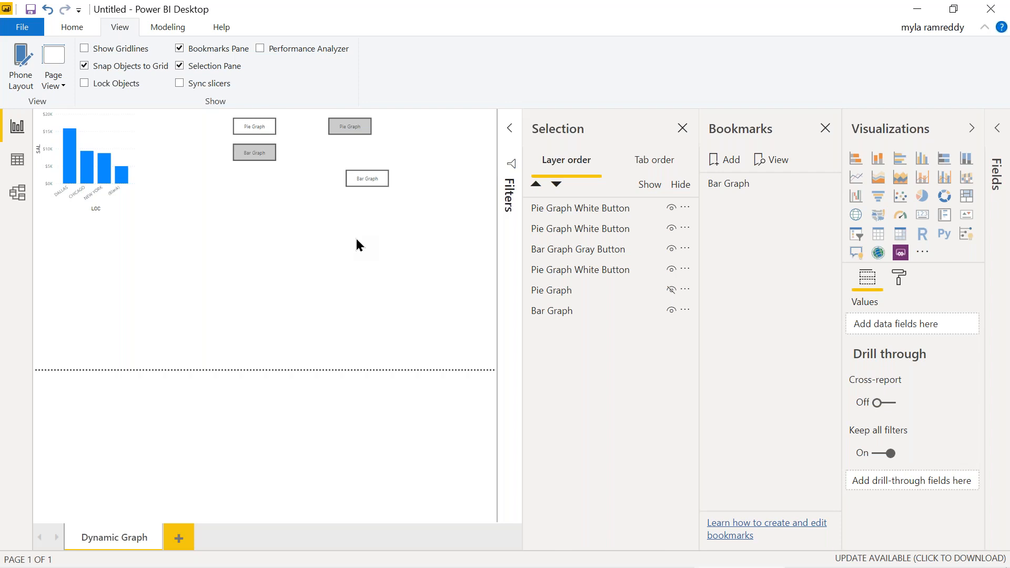
Step: Turn on the white Bar Graph button's action with type Bookmark, linked to the Bar Graph bookmark
left_click(367, 181)
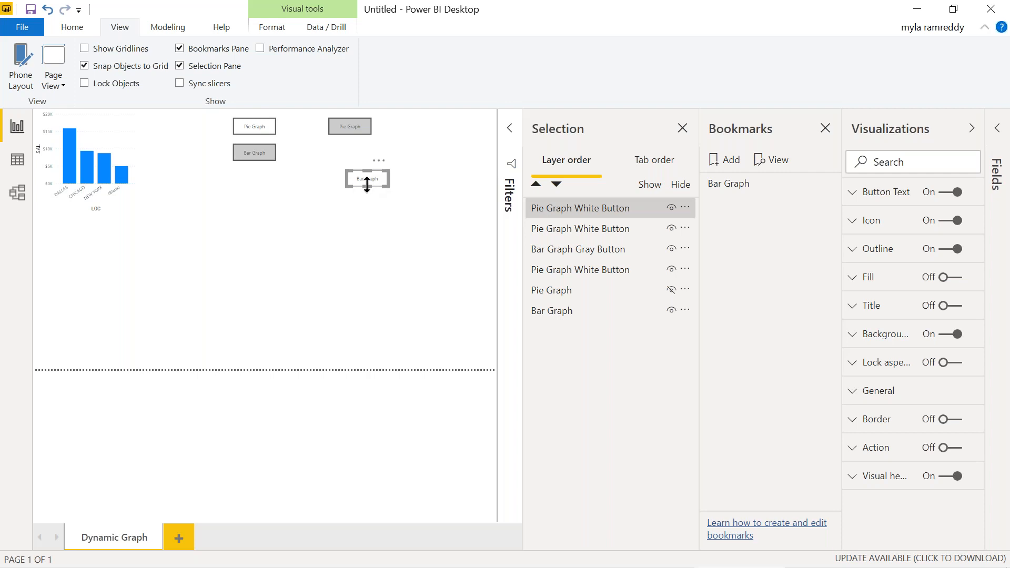
left_click(851, 449)
left_click(955, 448)
scroll(907, 516, "down", 3)
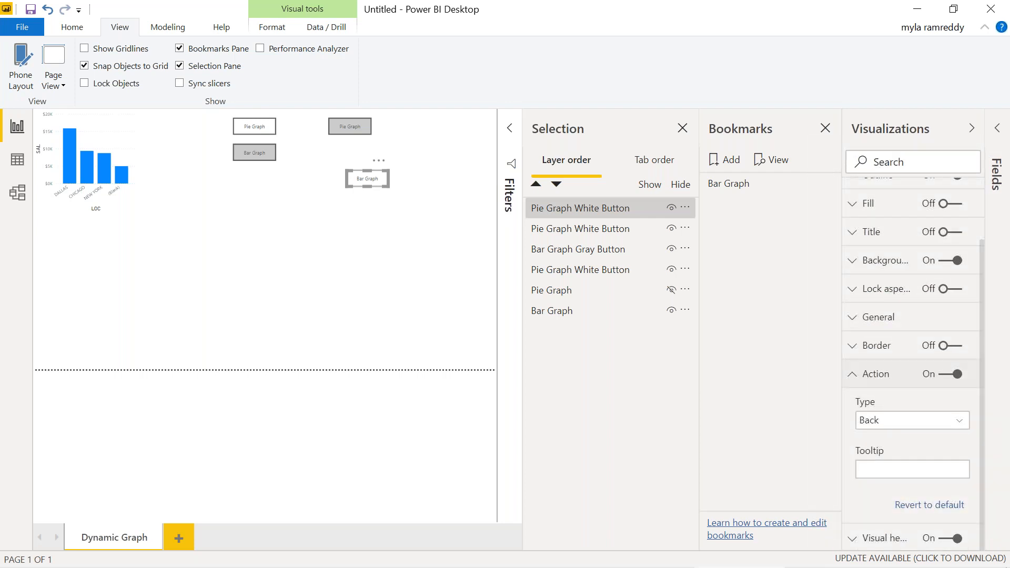
left_click(886, 421)
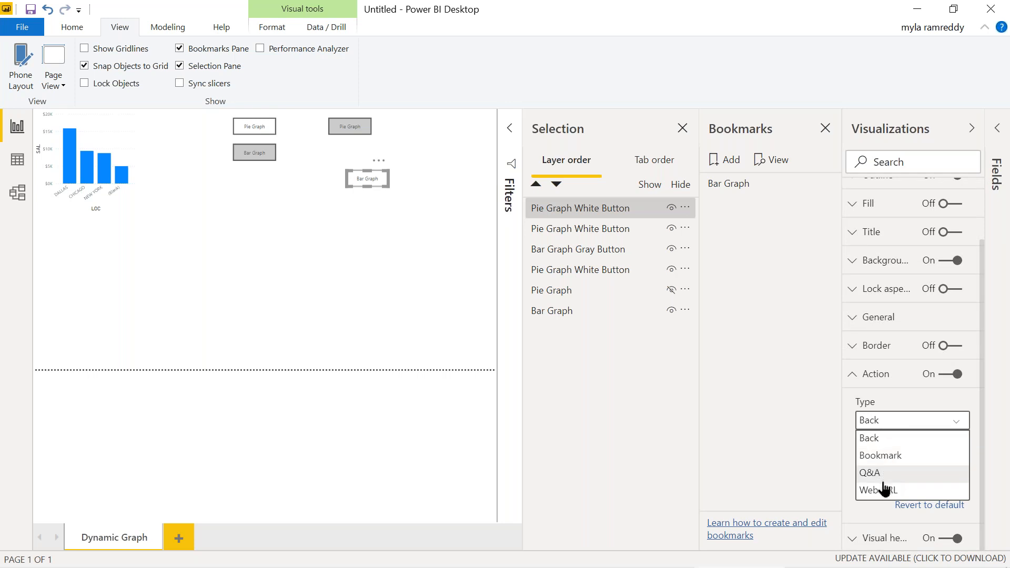
left_click(887, 457)
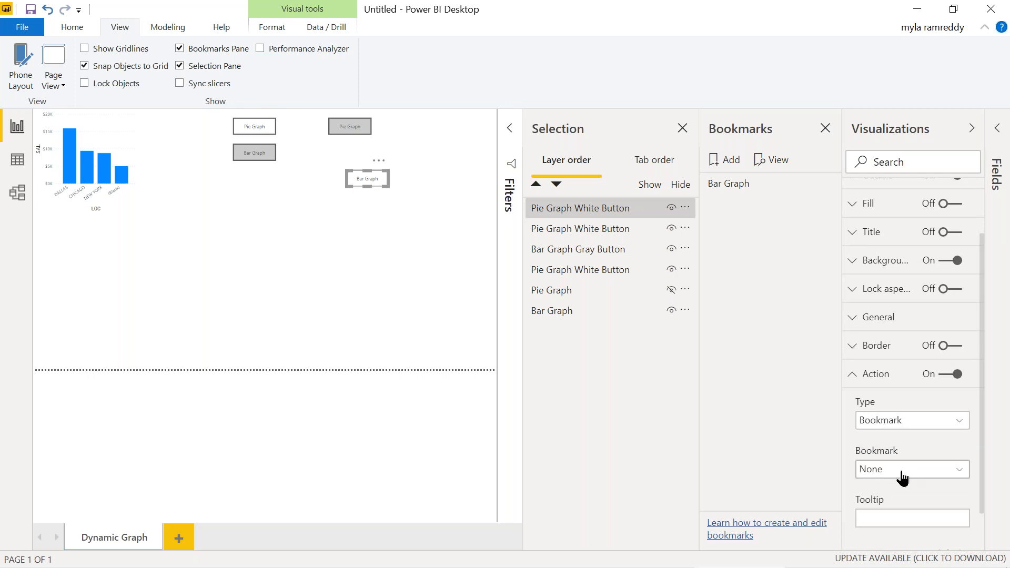
left_click(903, 476)
left_click(886, 505)
Step: Stack the white Bar Graph and gray Pie Graph copies over their matching buttons, and show the pie chart instead of the bar chart
left_click_drag(355, 179, 252, 154)
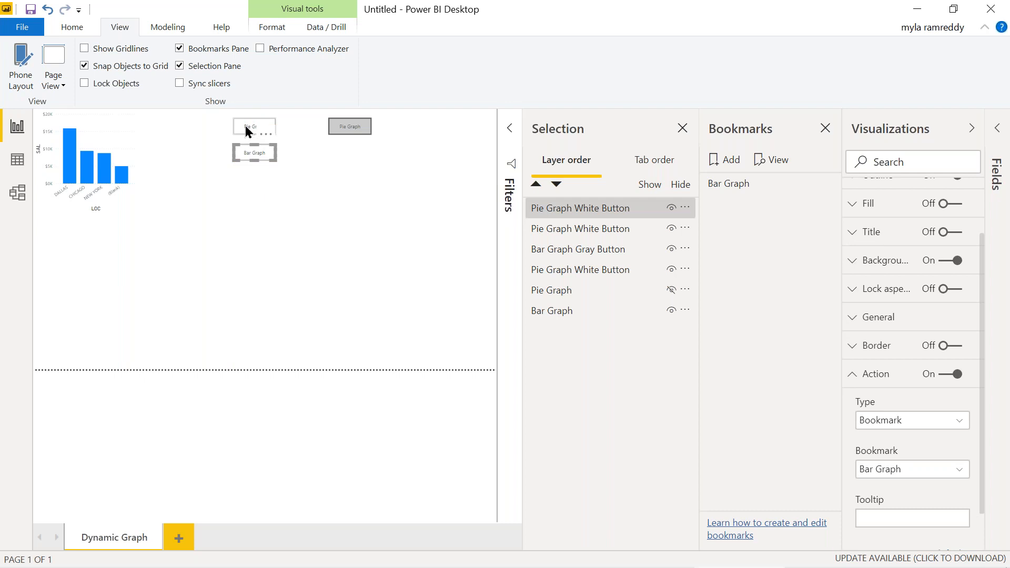
left_click_drag(340, 128, 249, 133)
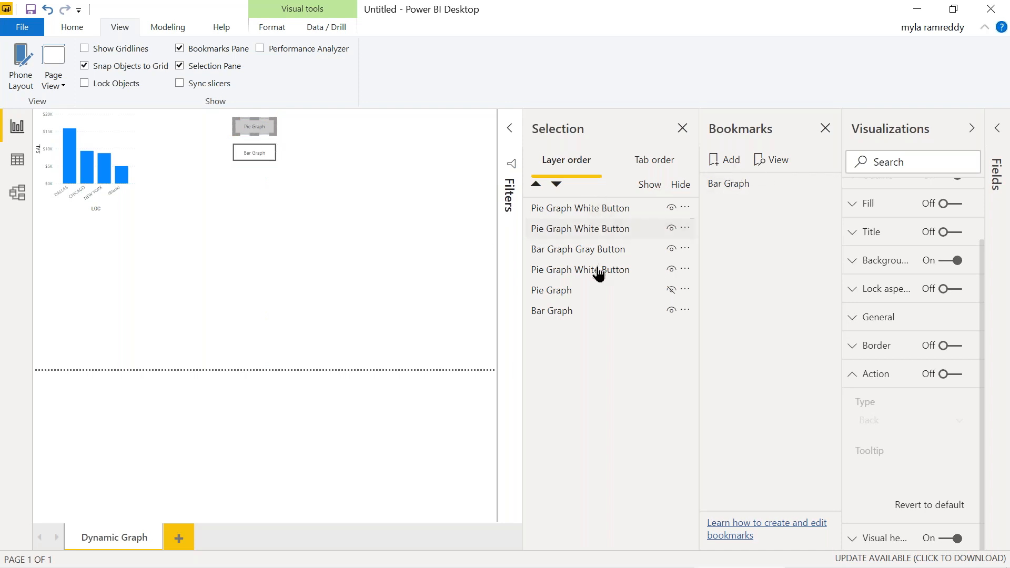
left_click(672, 290)
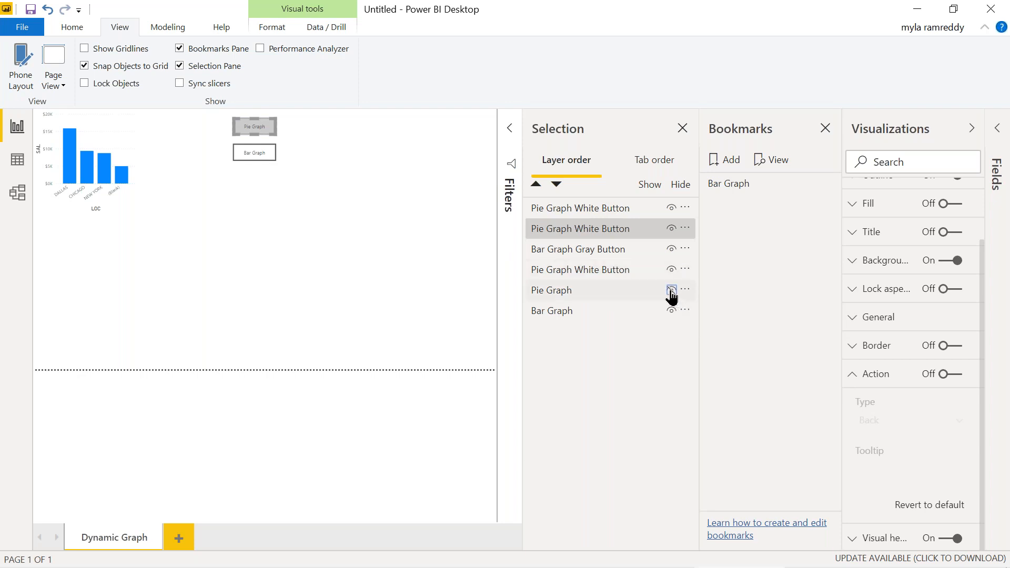
left_click(672, 311)
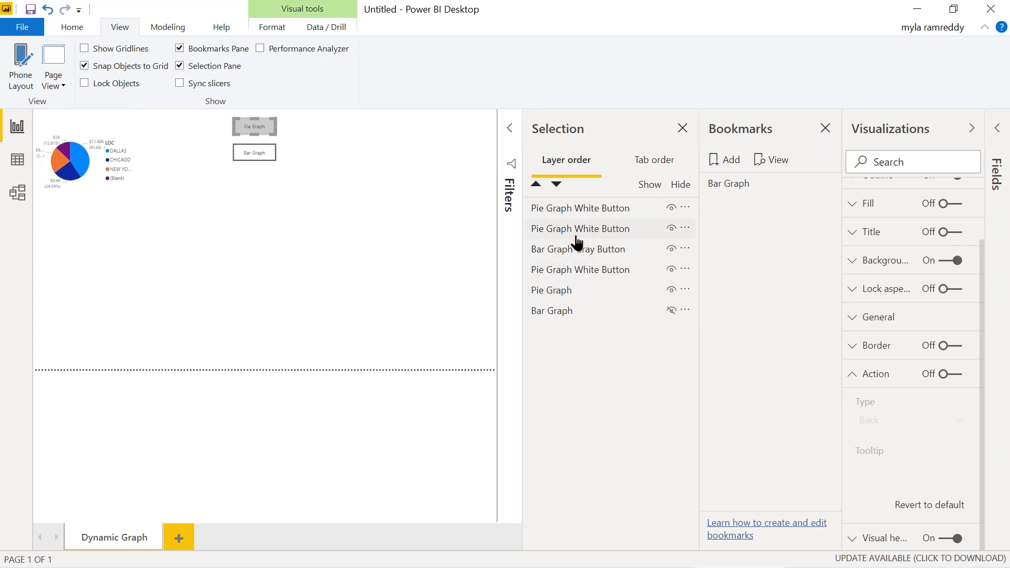
Step: Identify the gray Pie Graph copy in the layer order and move it beside the white Pie Graph button
left_click(610, 234)
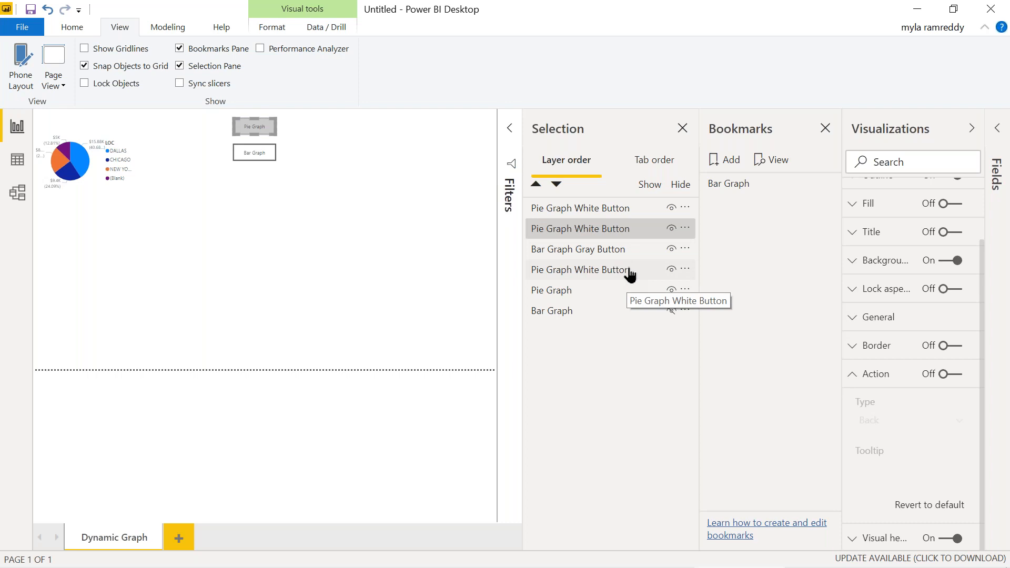
left_click(611, 232)
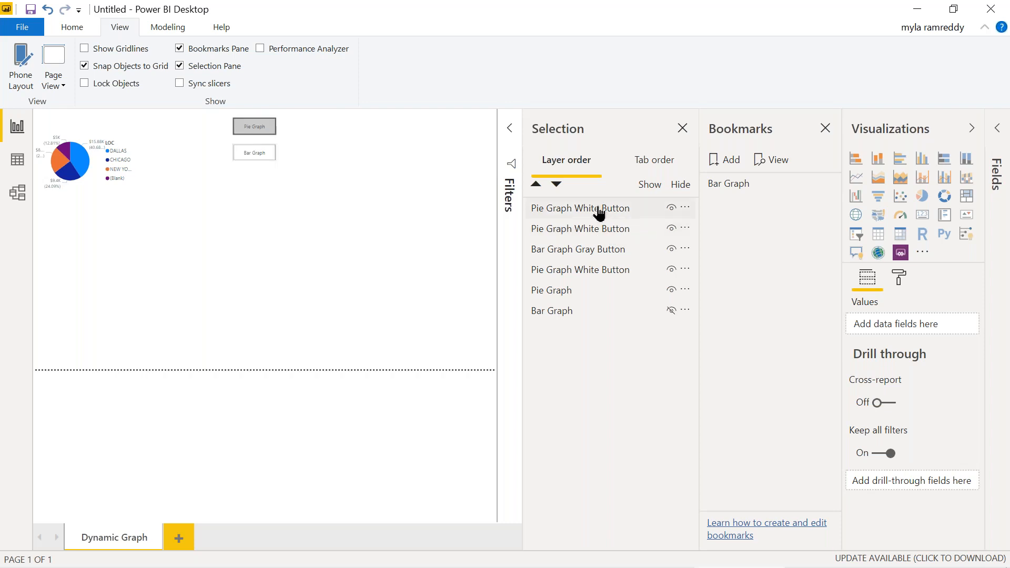
left_click(599, 210)
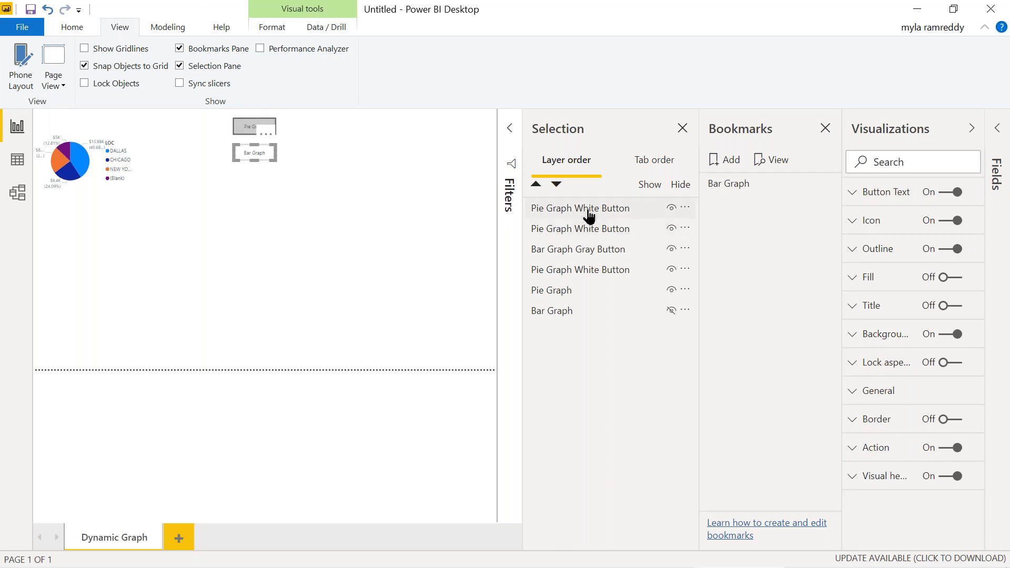
left_click(586, 230)
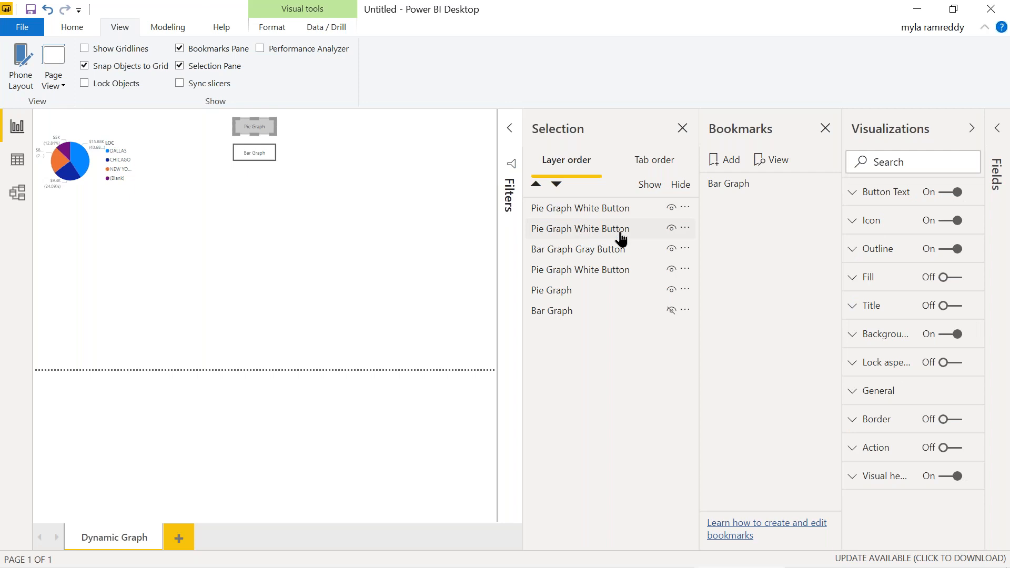
left_click_drag(263, 126, 323, 126)
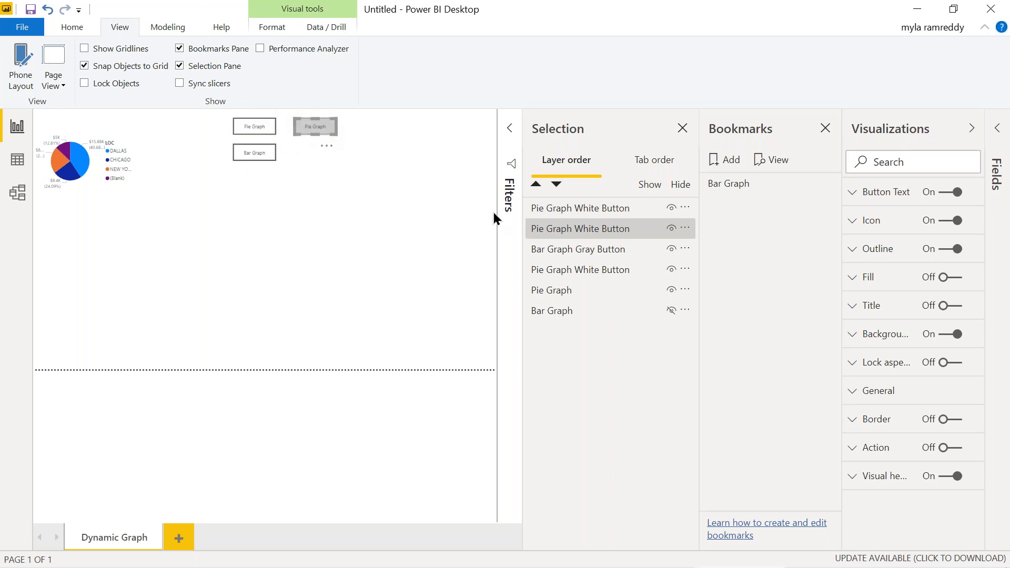
Step: Rename the gray Pie Graph button through its title text as Pie Graph grayButton, keeping the title display off
left_click(573, 230)
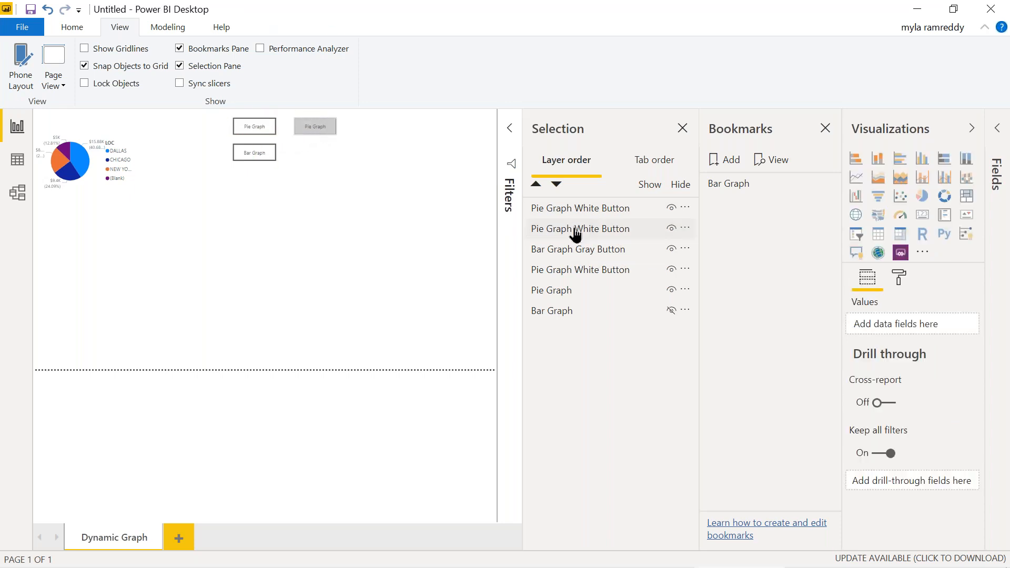
left_click(589, 237)
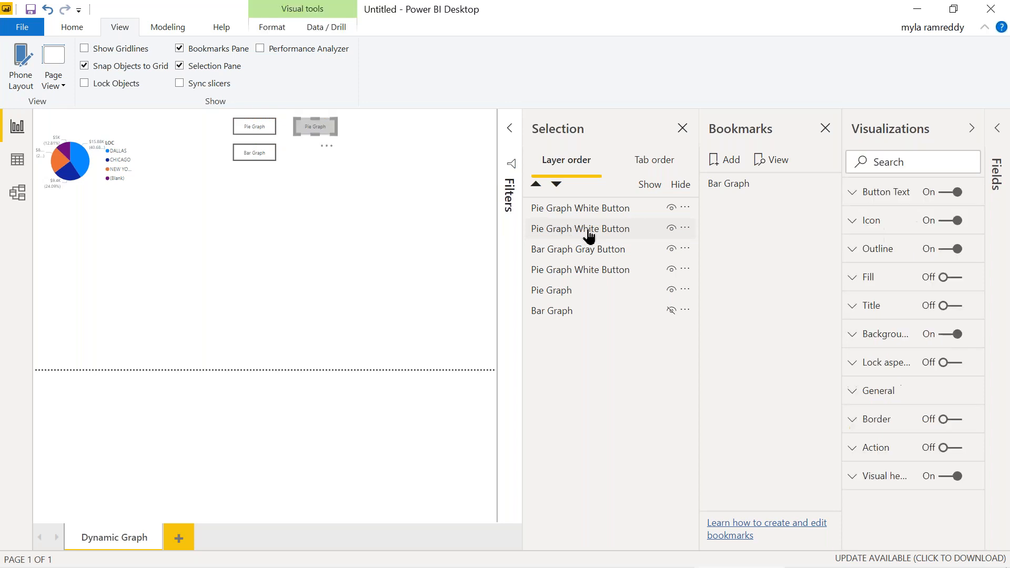
left_click(857, 308)
left_click(948, 310)
double_click(917, 352)
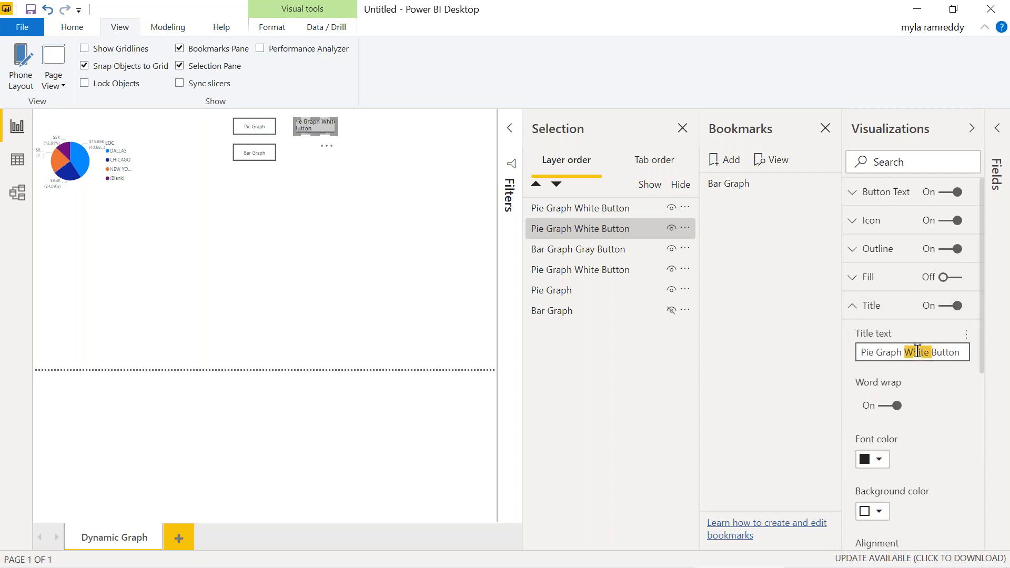
type("gray")
left_click(942, 309)
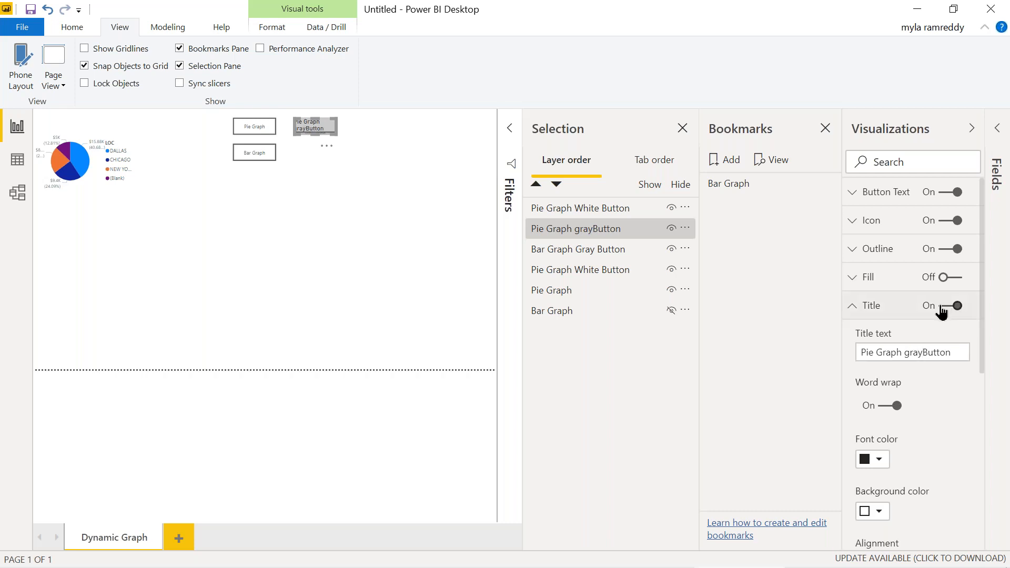
left_click(853, 311)
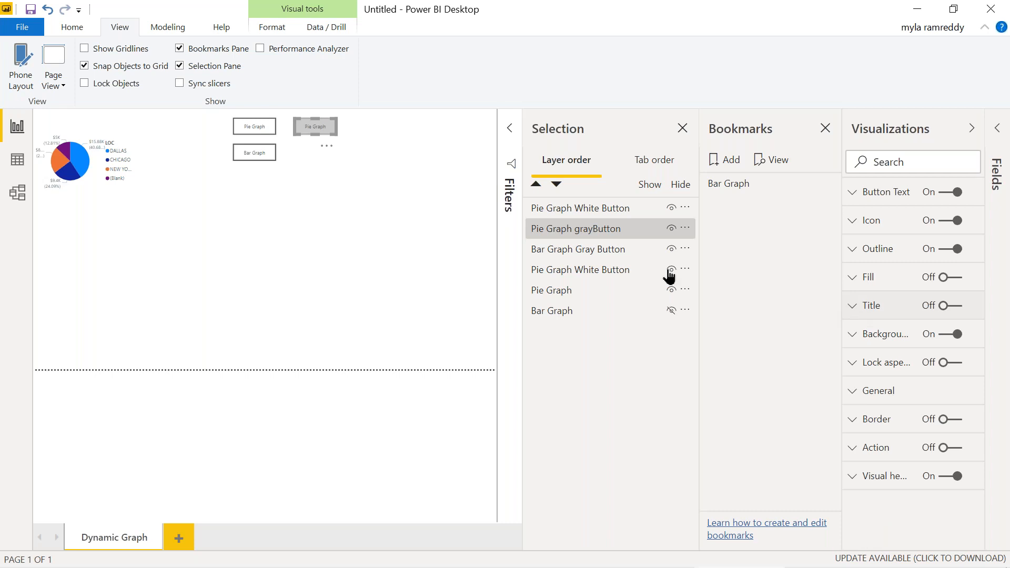
Step: Move the white Bar Graph button off the gray one and retitle it Bar Graph White Button, with the title display off
left_click_drag(255, 158, 323, 165)
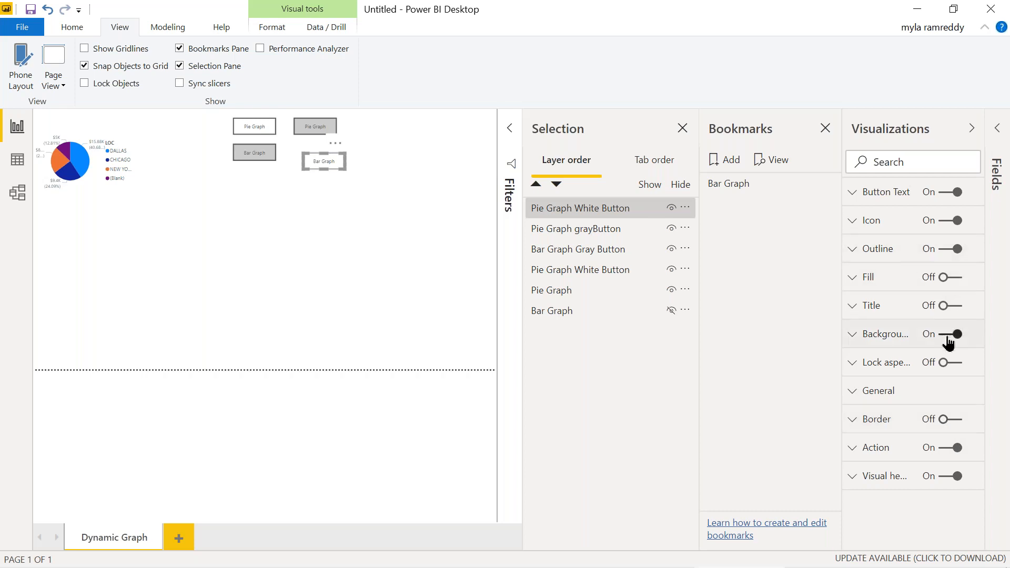
left_click(954, 309)
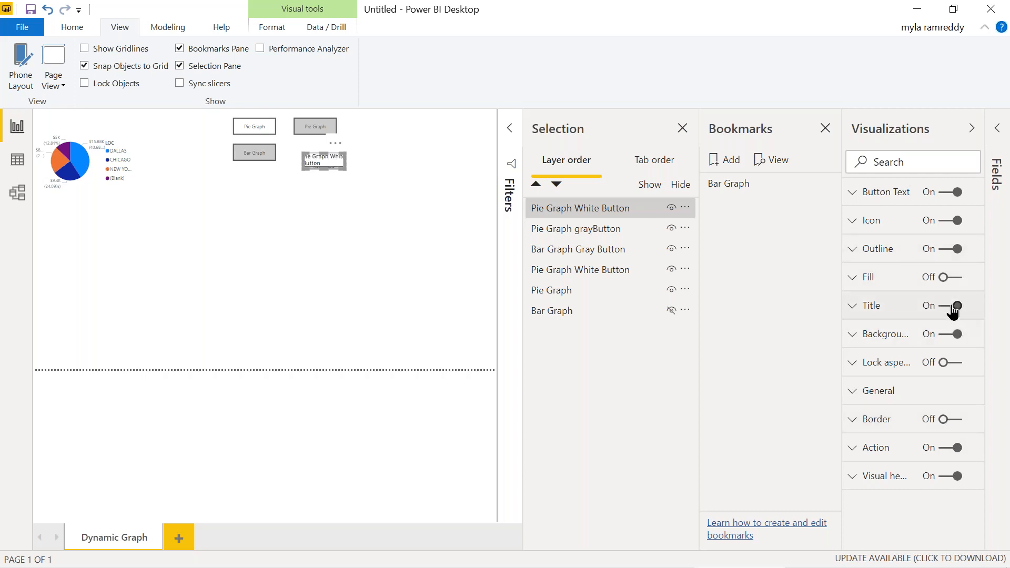
left_click(851, 310)
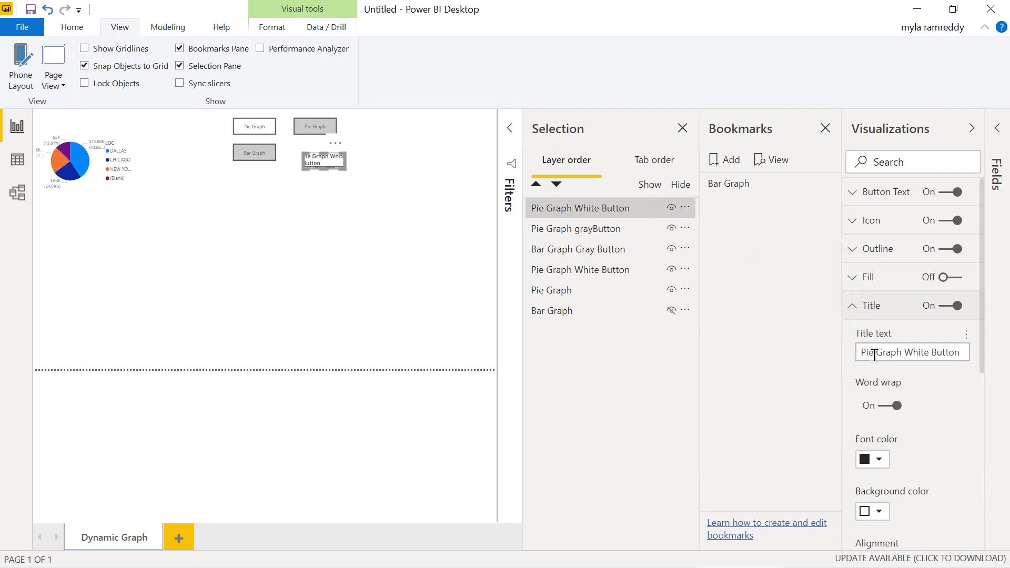
double_click(875, 354)
type("Bar")
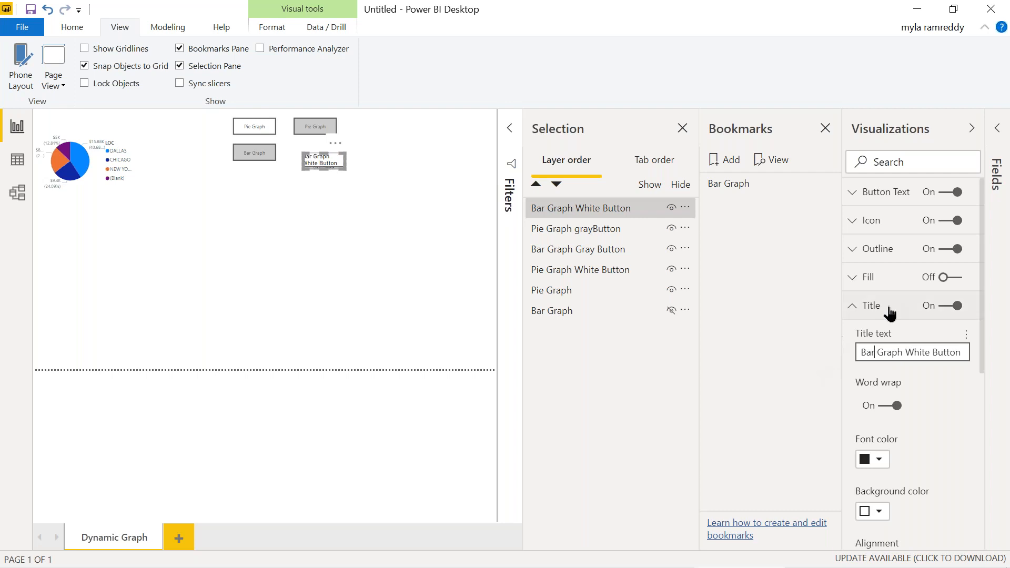
left_click(936, 311)
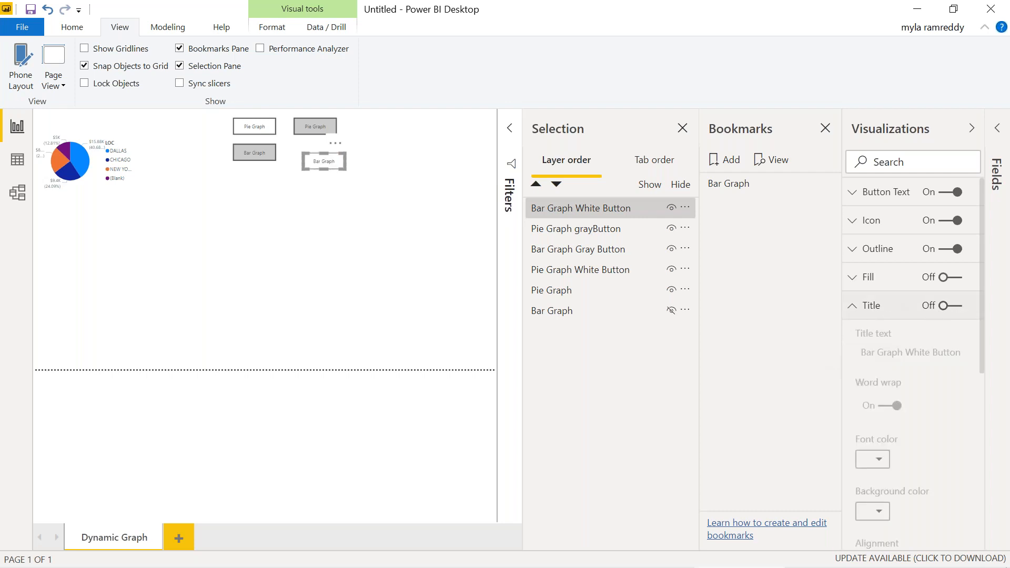
Step: Place the white Bar Graph button and the gray Pie Graph button back over their matching buttons
left_click(412, 275)
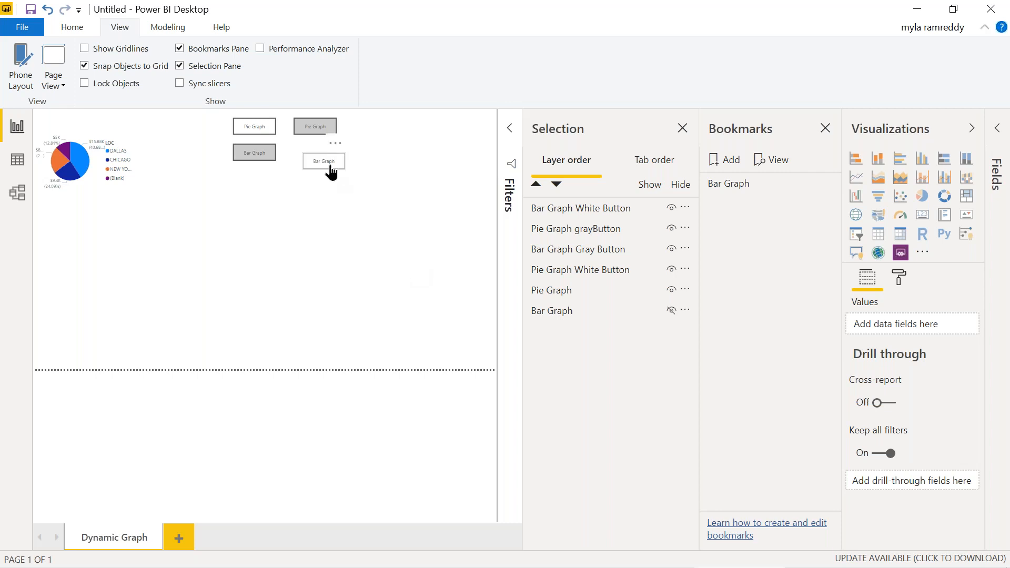
left_click_drag(330, 172, 263, 161)
left_click_drag(311, 128, 253, 133)
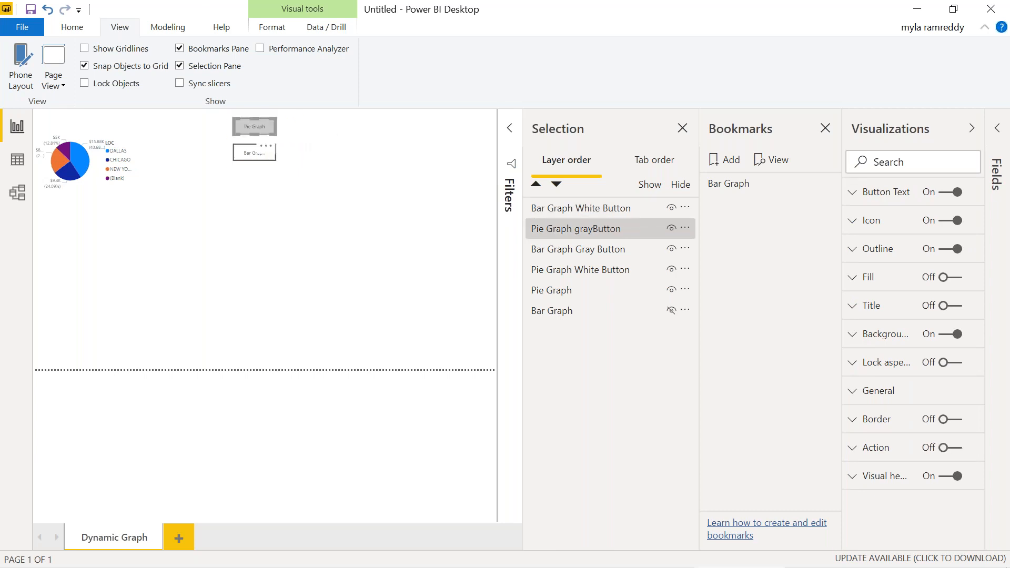
left_click(339, 274)
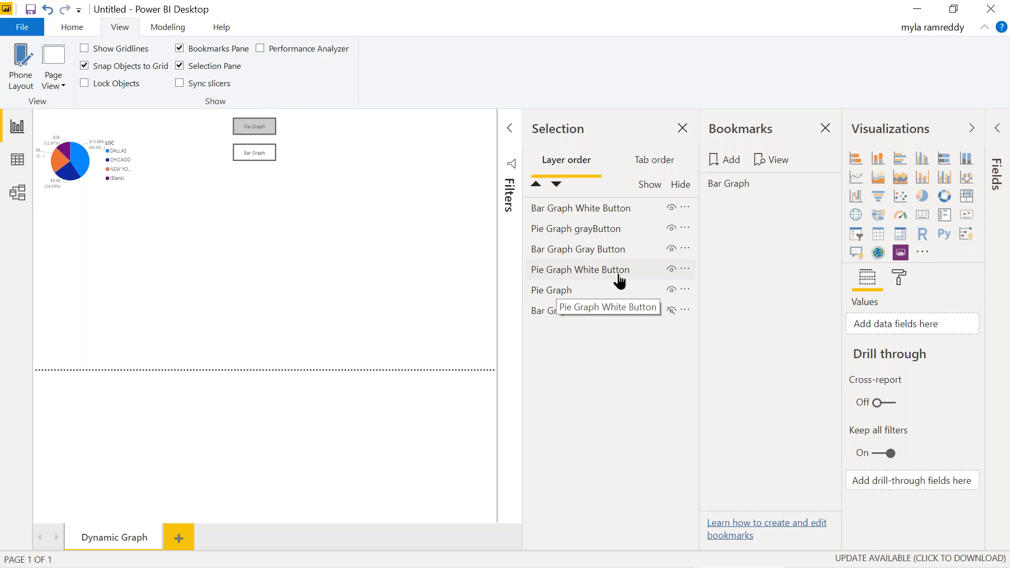
Step: Hide the Pie Graph White Button and Bar Graph Gray Button, and save this view as a bookmark named Pie Graph
left_click(672, 269)
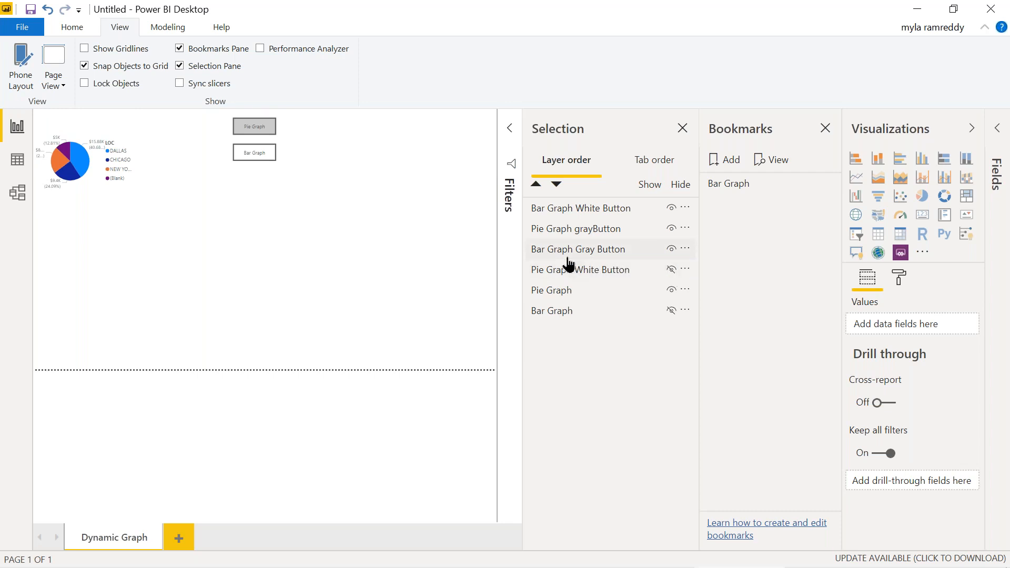
left_click(672, 252)
left_click(730, 160)
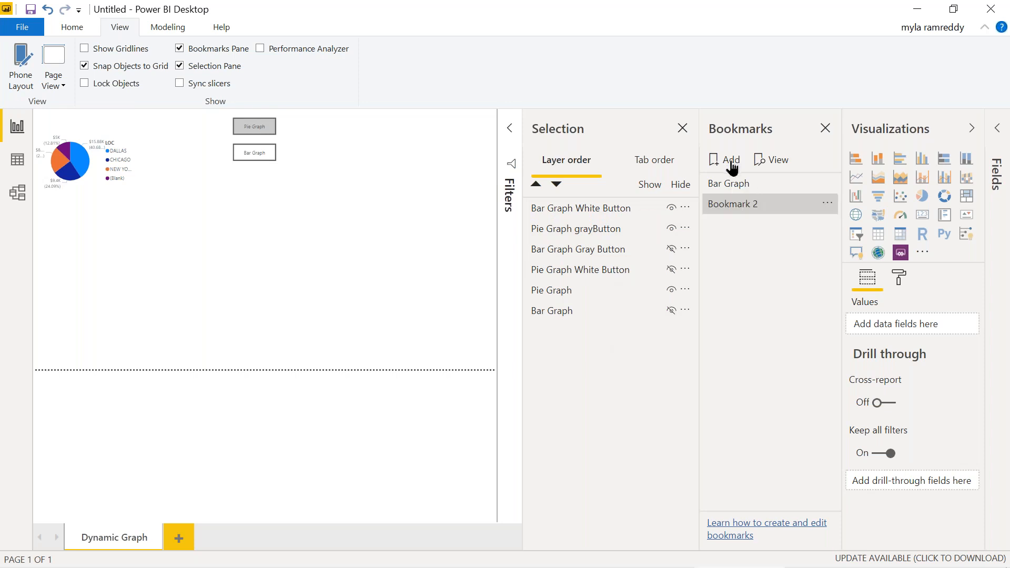
left_click(827, 204)
left_click(859, 228)
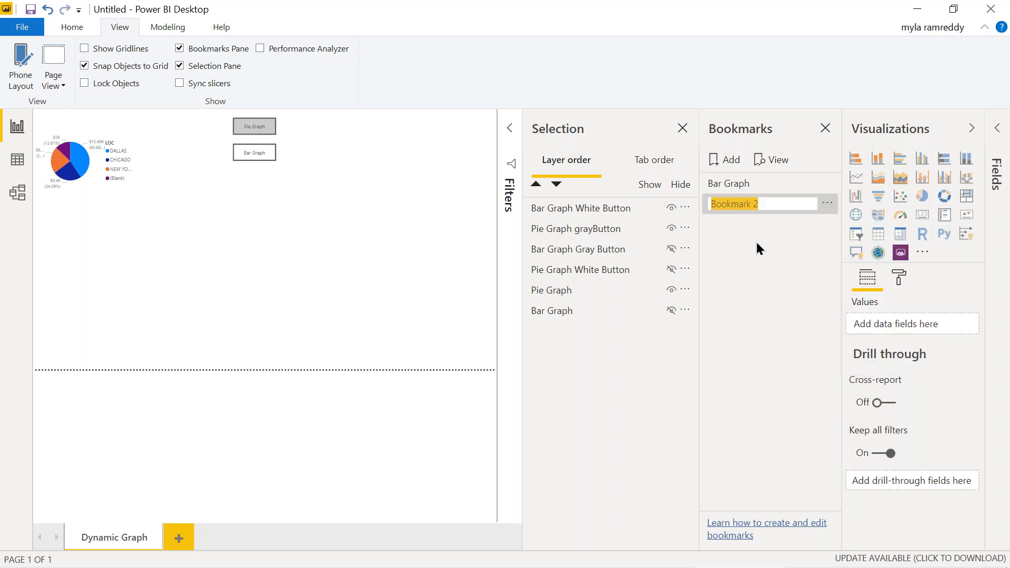
type("Pie Graph")
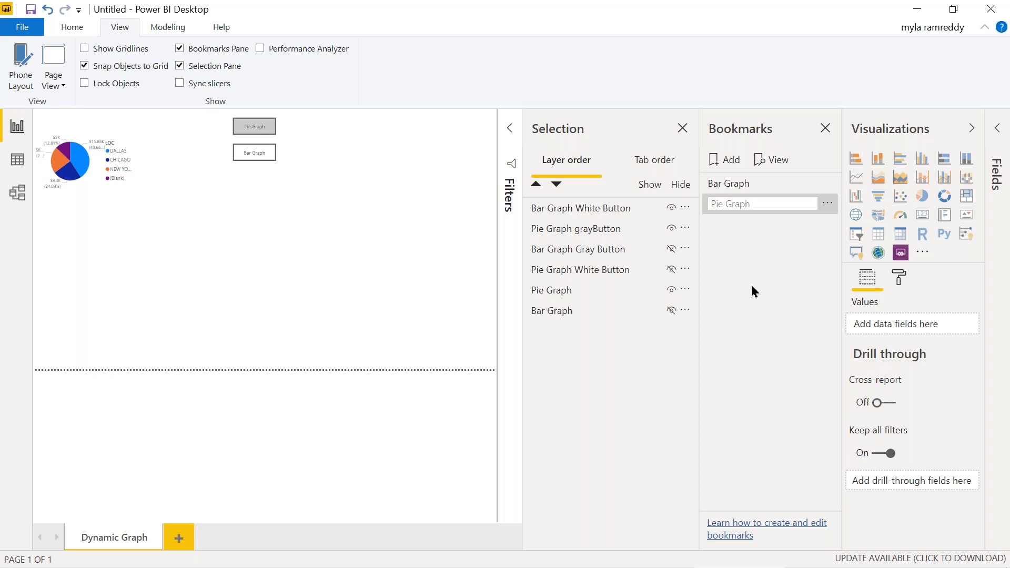
key("Return")
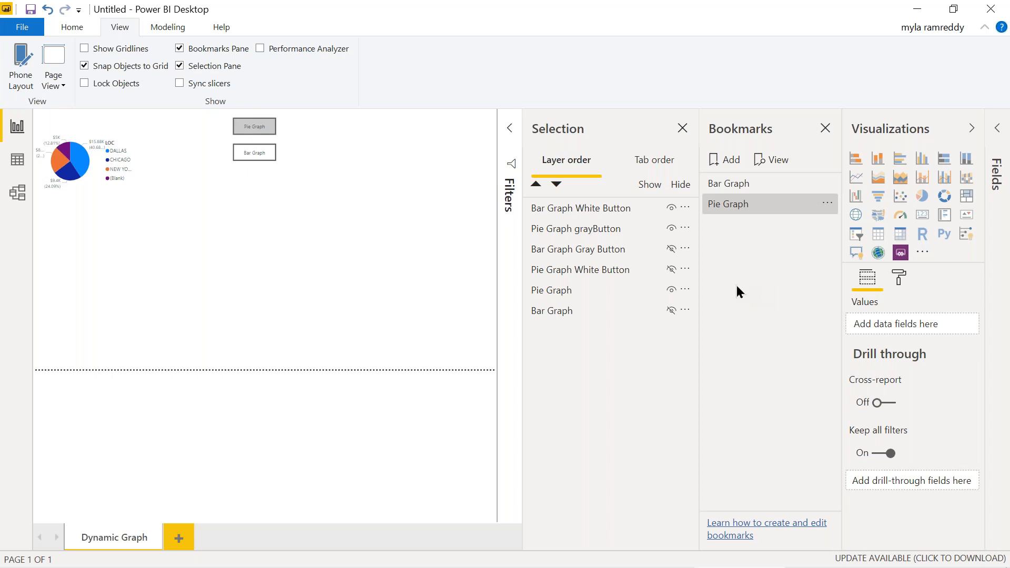
left_click(742, 210)
Step: Unhide the Pie Graph White Button and turn on its action with type Bookmark, targeting the Pie Graph bookmark
left_click(601, 272)
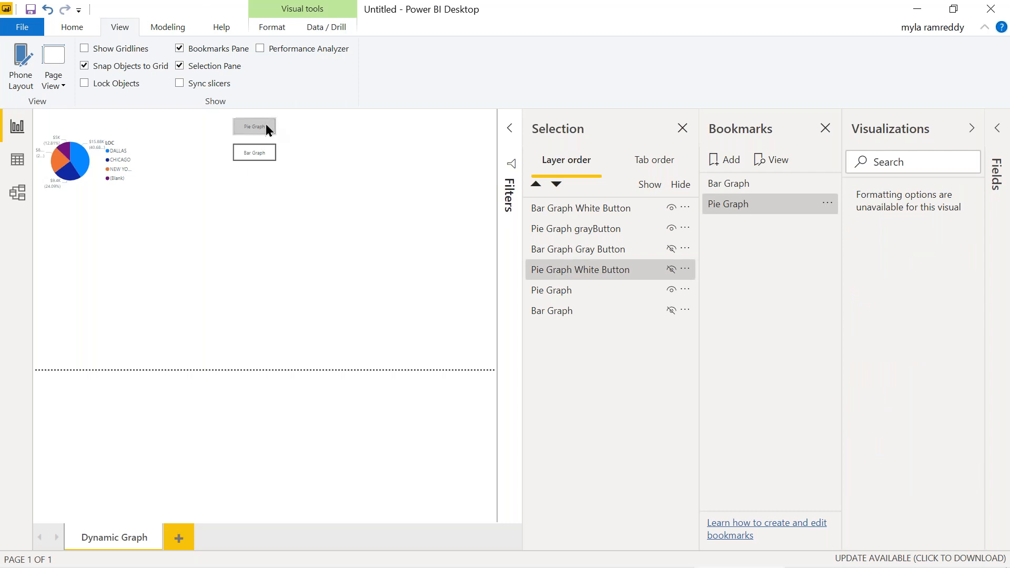
left_click(671, 270)
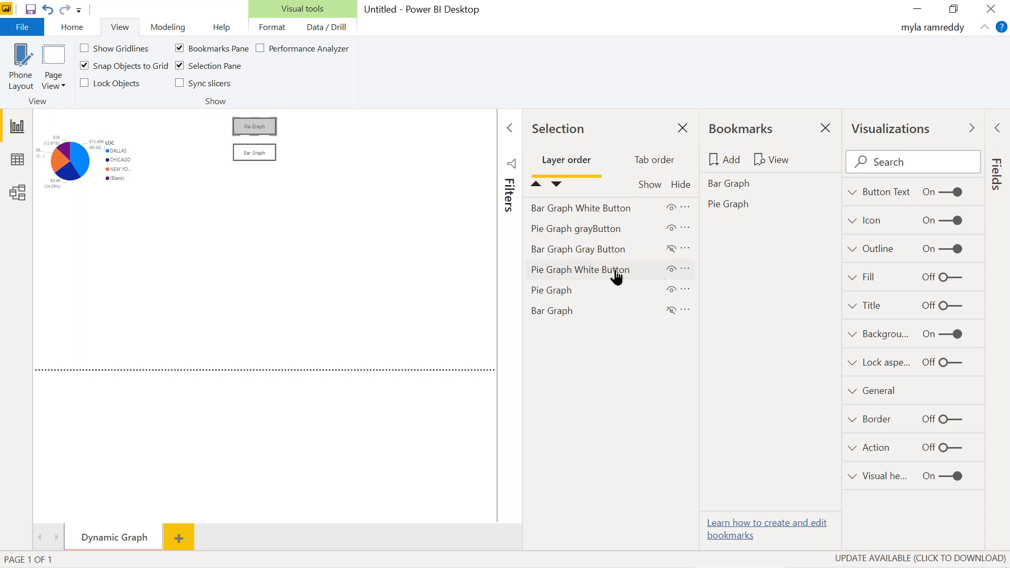
left_click(586, 274)
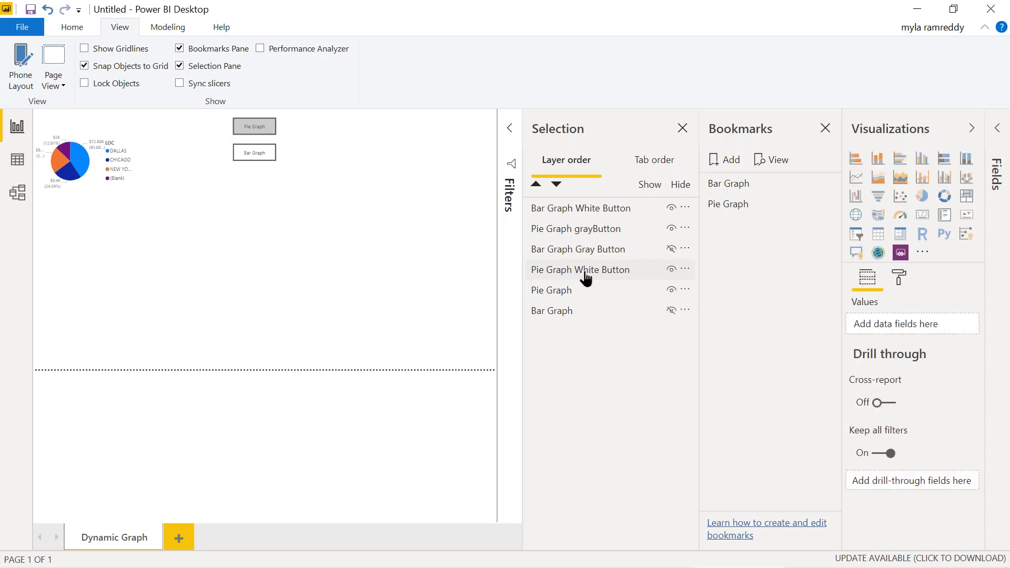
left_click(586, 277)
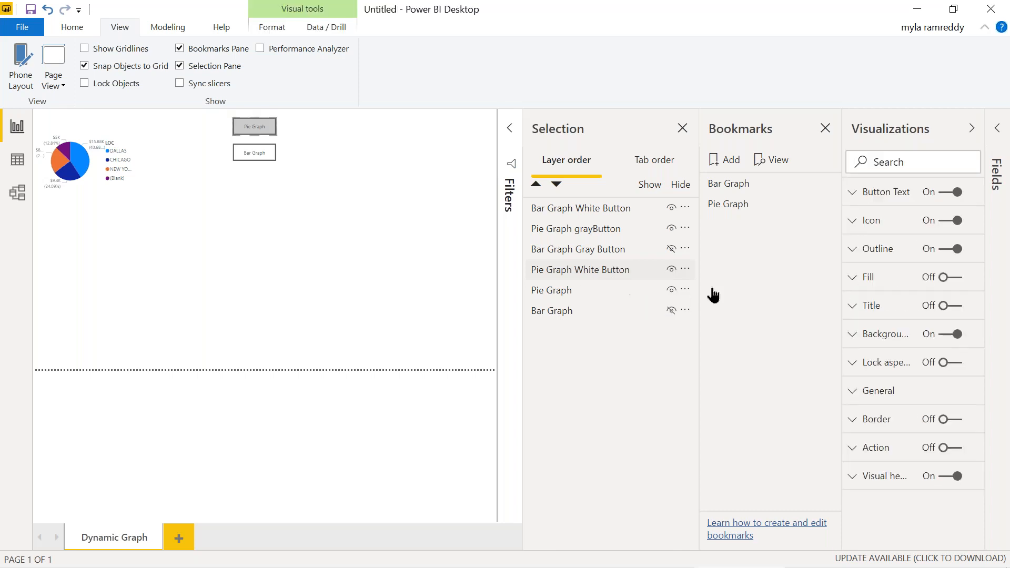
left_click(870, 451)
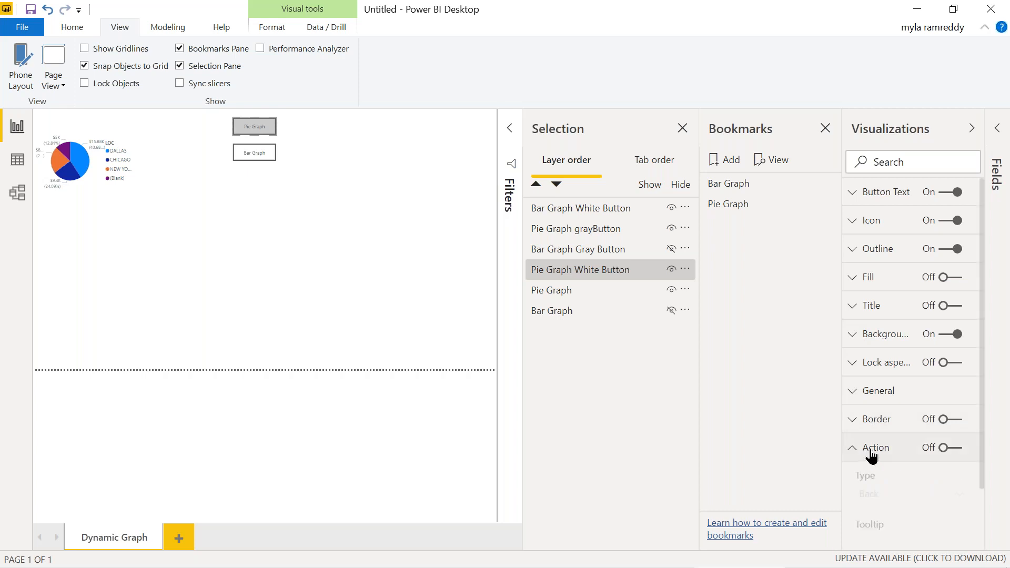
left_click(960, 453)
left_click(891, 499)
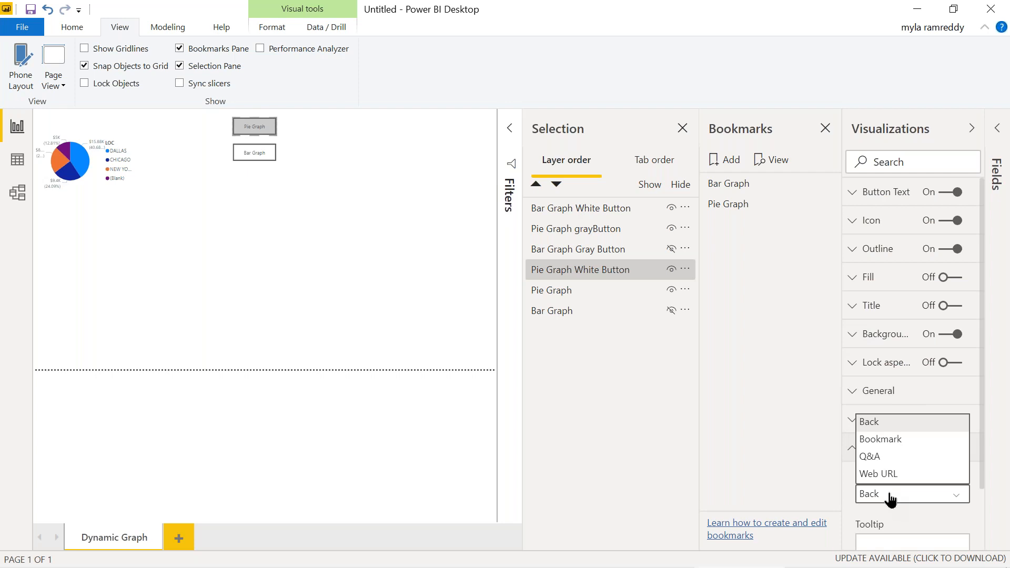
left_click(890, 445)
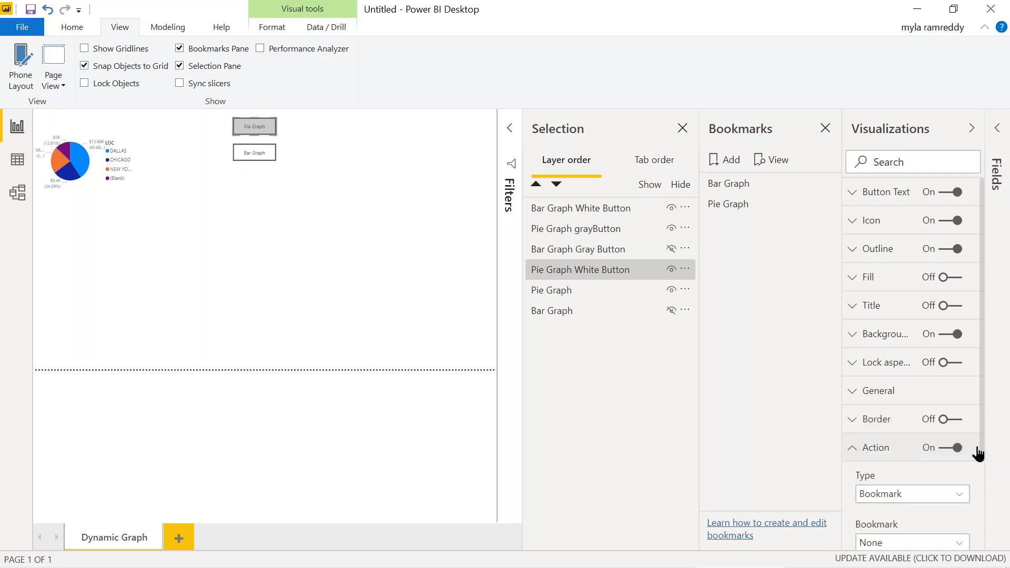
left_click_drag(983, 457, 986, 506)
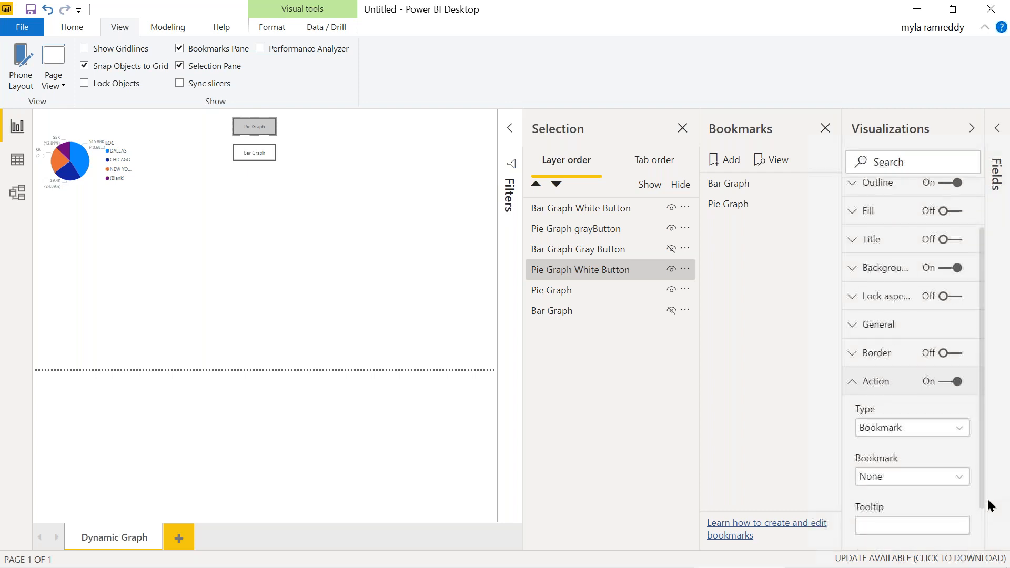
left_click(924, 476)
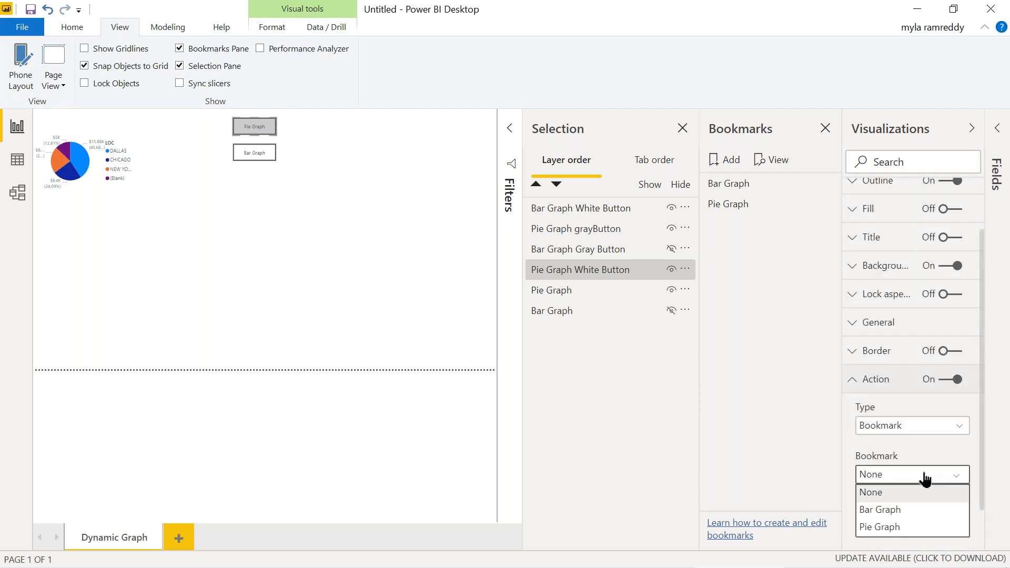
left_click(890, 527)
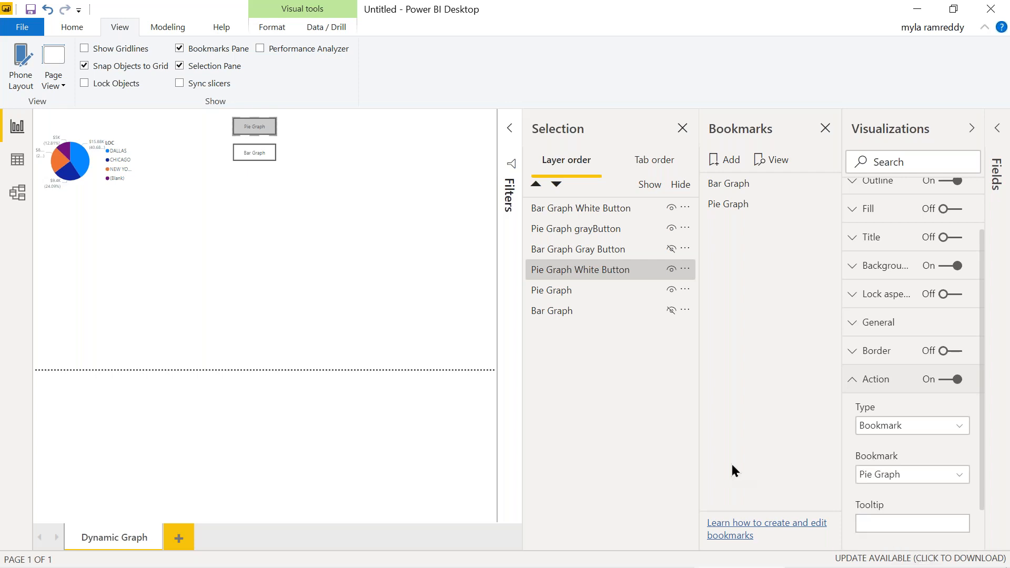
left_click(387, 295)
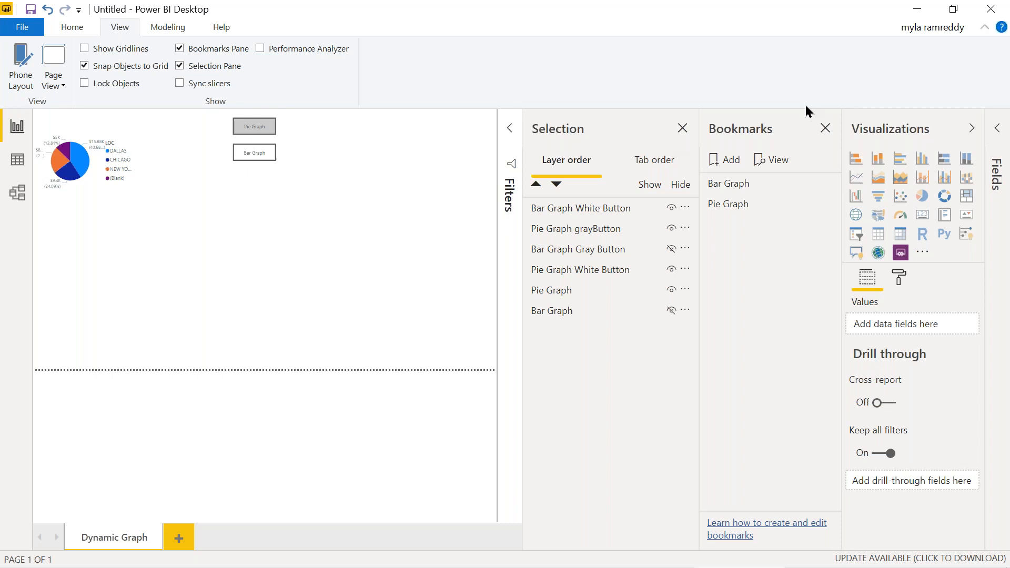
Step: Close the Bookmarks and Selection panes and follow the Bar Graph button's link to test the switch to the bar chart
left_click(825, 130)
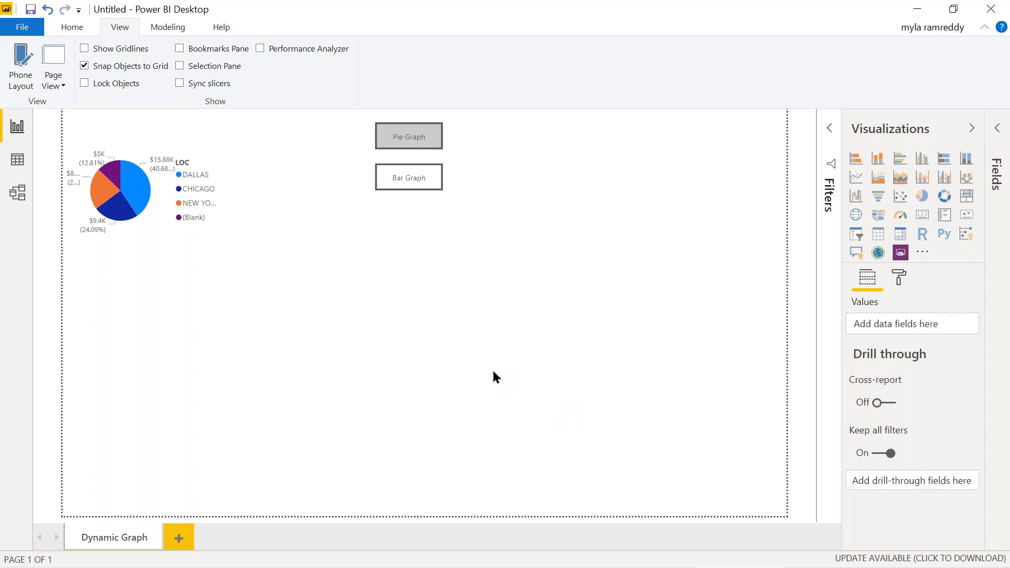
left_click(408, 185, "ctrl")
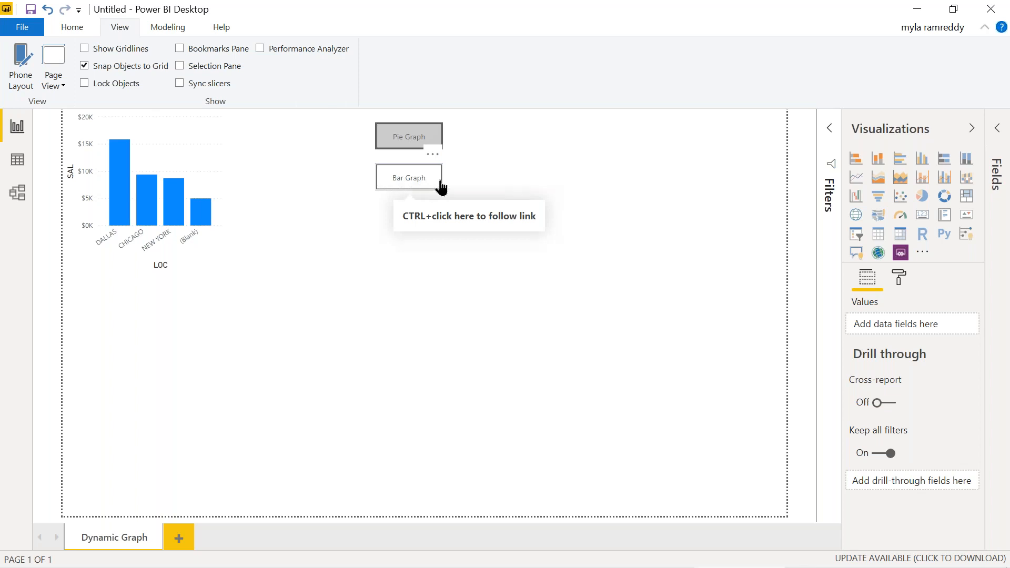
left_click(408, 184)
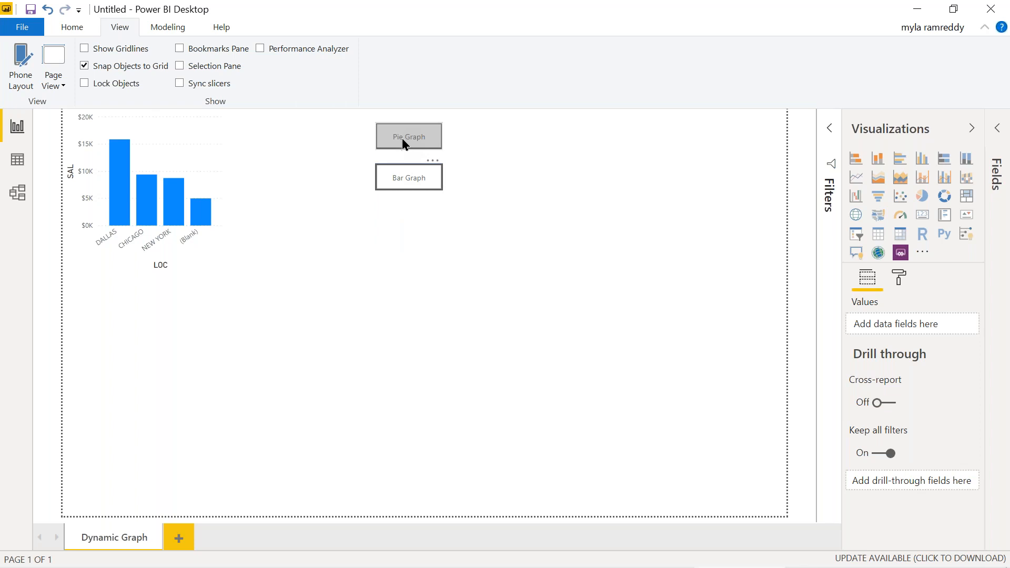
Step: Move the gray Pie Graph button aside to uncover the white one, and follow the white button's link to the pie chart
left_click(402, 138)
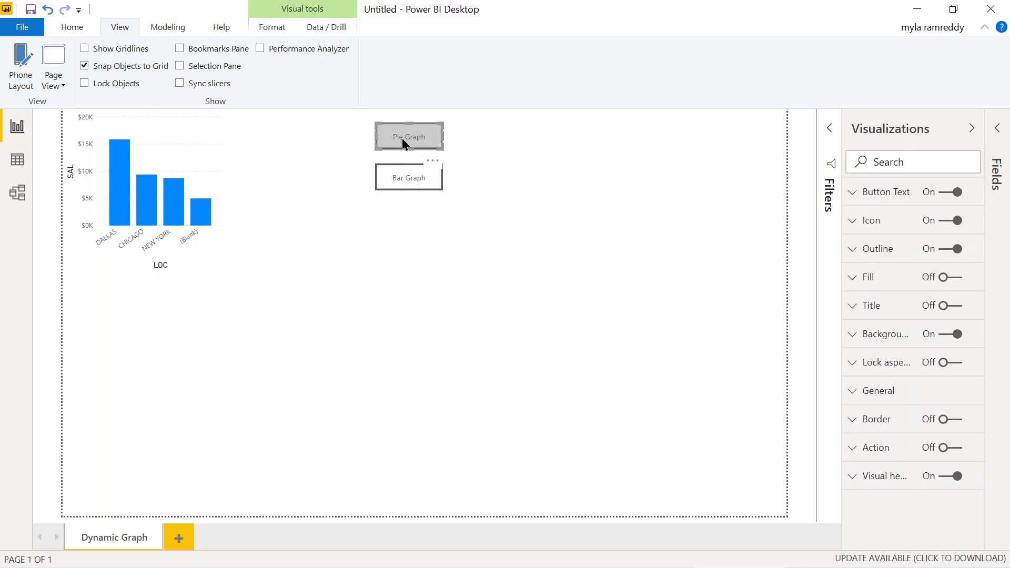
key("ctrl+c")
key("ctrl+v")
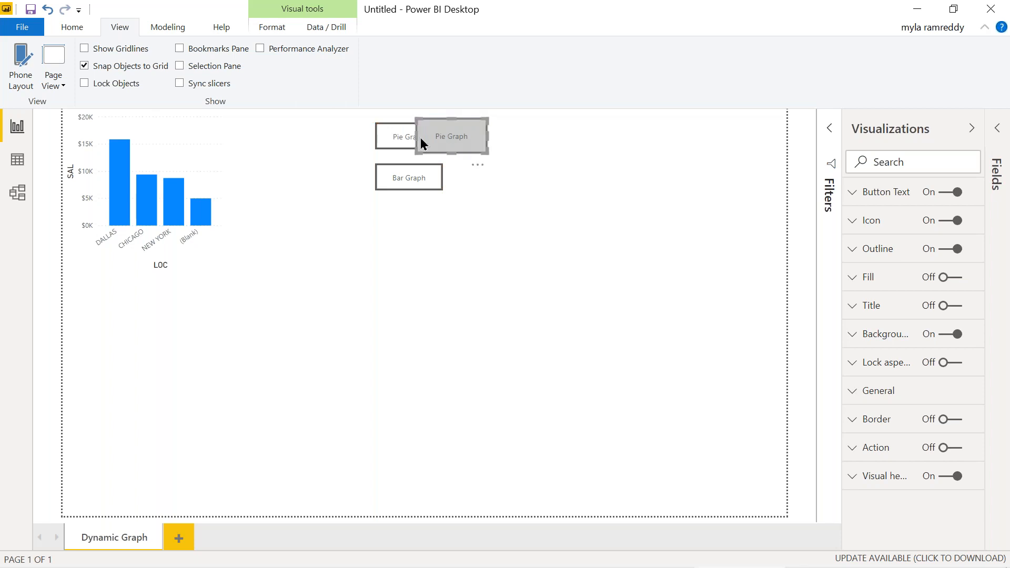
left_click_drag(401, 147, 448, 143)
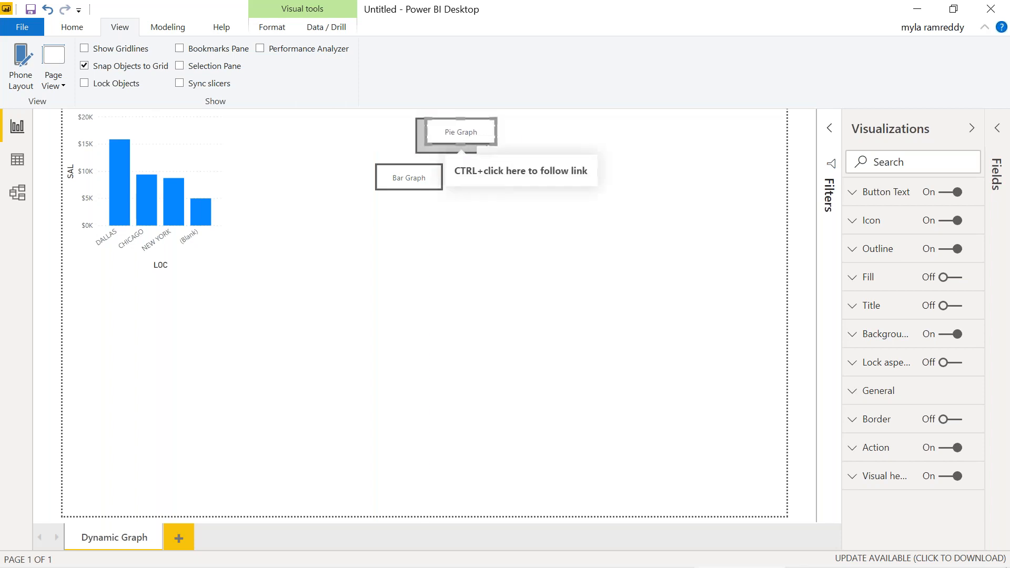
left_click(456, 140, "ctrl")
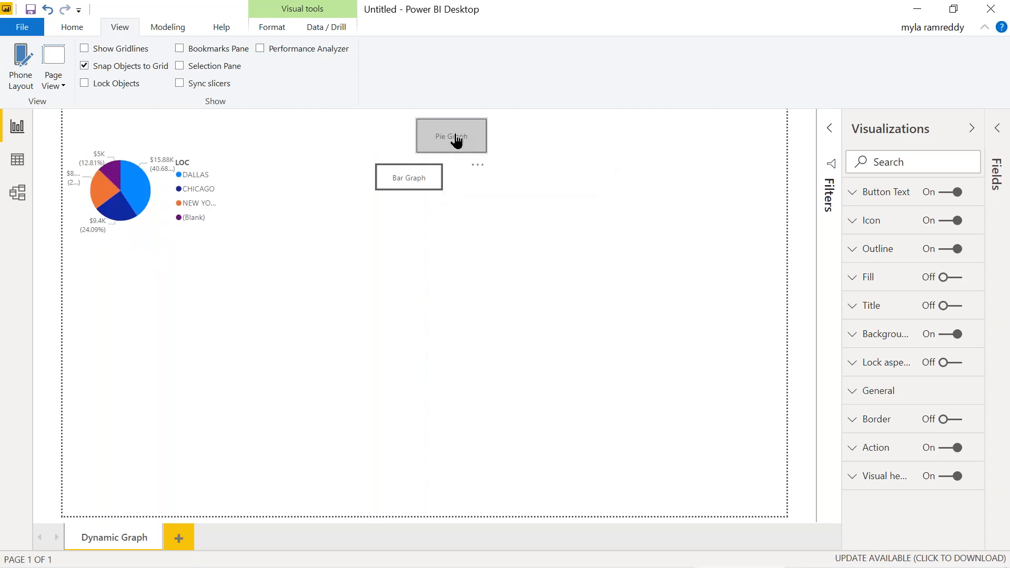
Step: Reduce the gray Pie Graph button's height and reposition it just above the white Bar Graph button
left_click_drag(449, 143, 428, 143)
left_click_drag(422, 138, 417, 139)
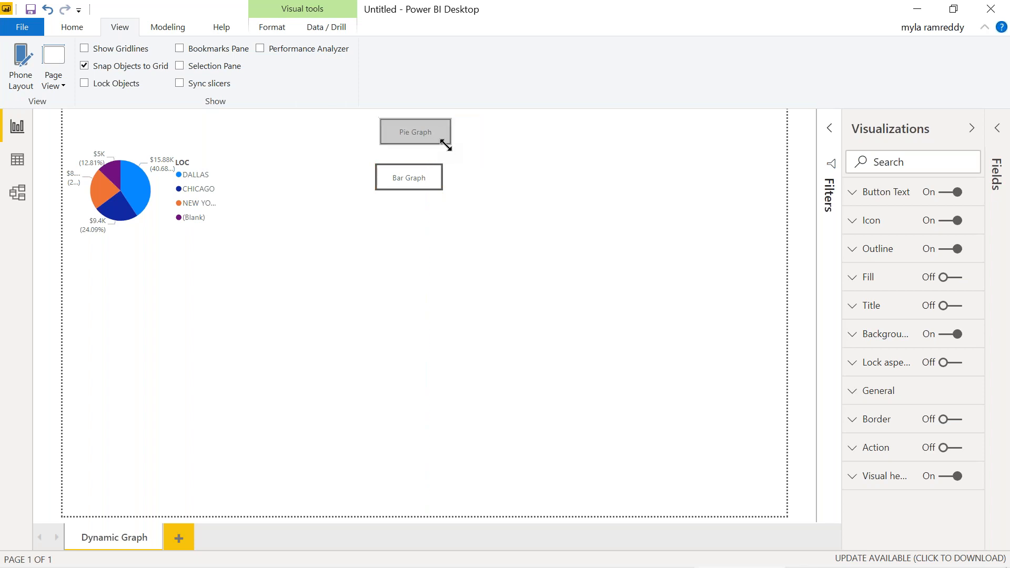
left_click_drag(448, 152, 467, 133)
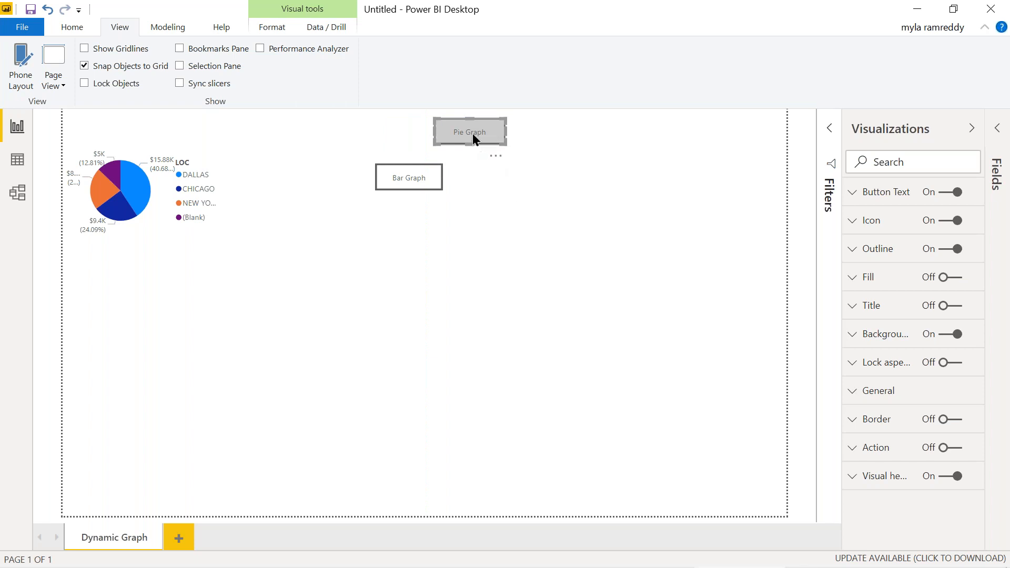
key("Escape")
left_click_drag(465, 148, 413, 139)
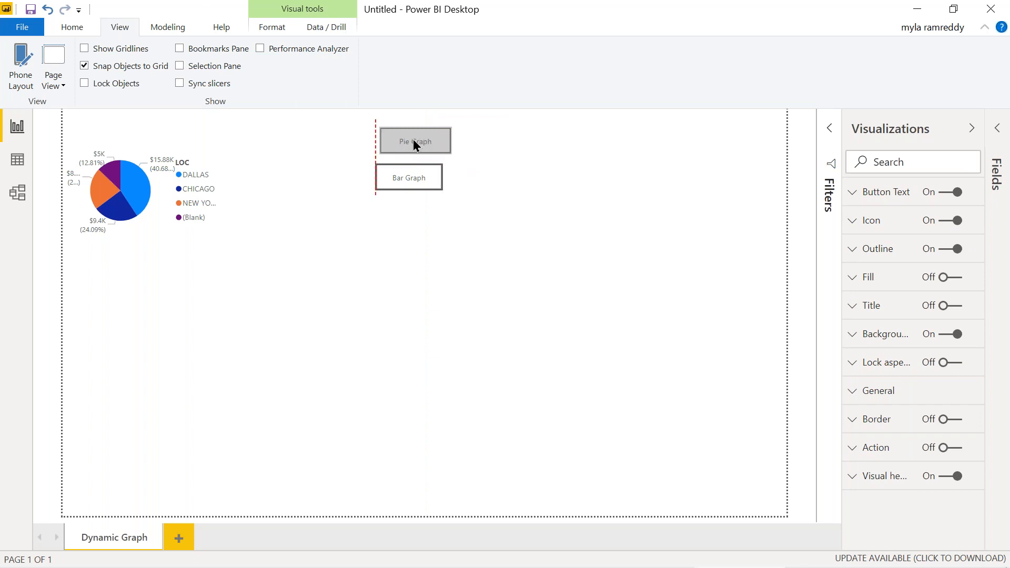
Step: In the bar chart view, move the white Pie Graph button further clear of the gray one and test its bookmark link
left_click(409, 185, "ctrl")
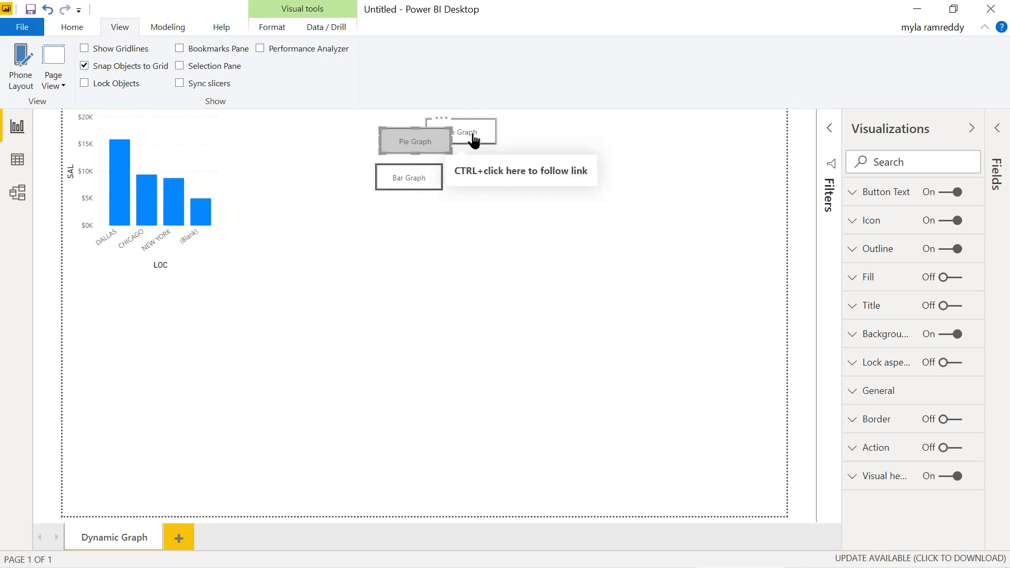
left_click_drag(478, 135, 493, 134)
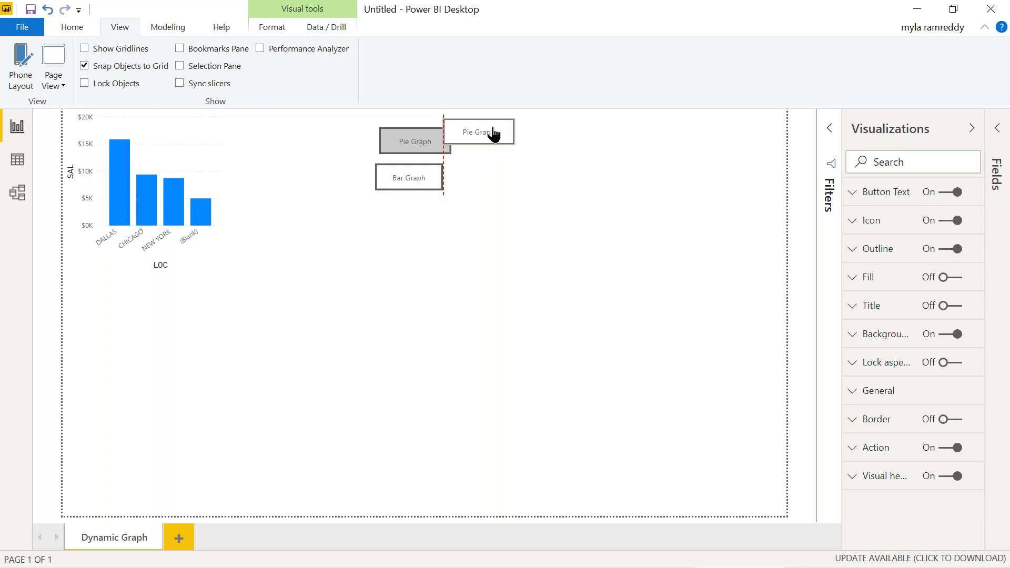
left_click_drag(494, 135, 493, 135)
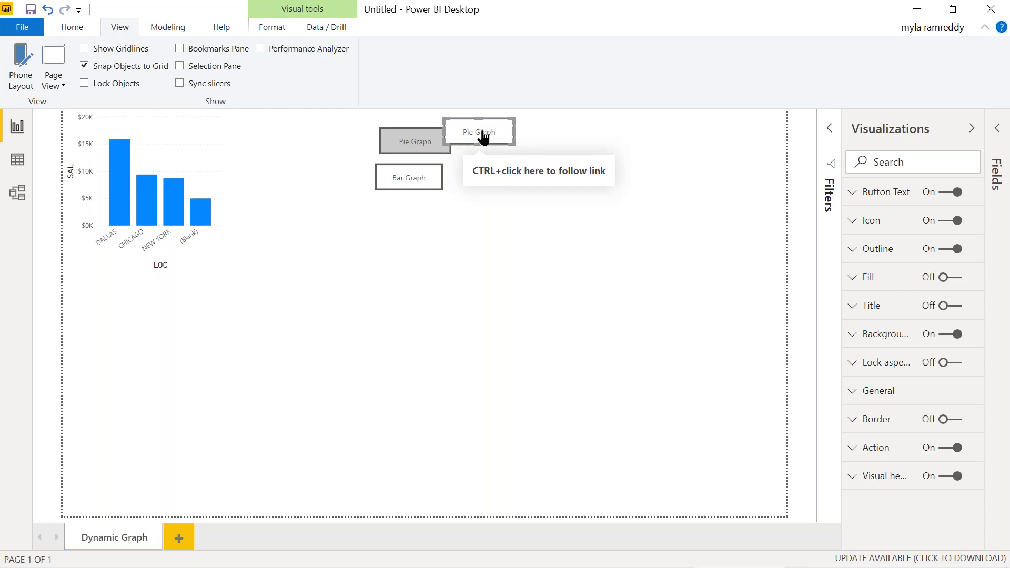
key("Escape")
left_click(484, 136, "ctrl")
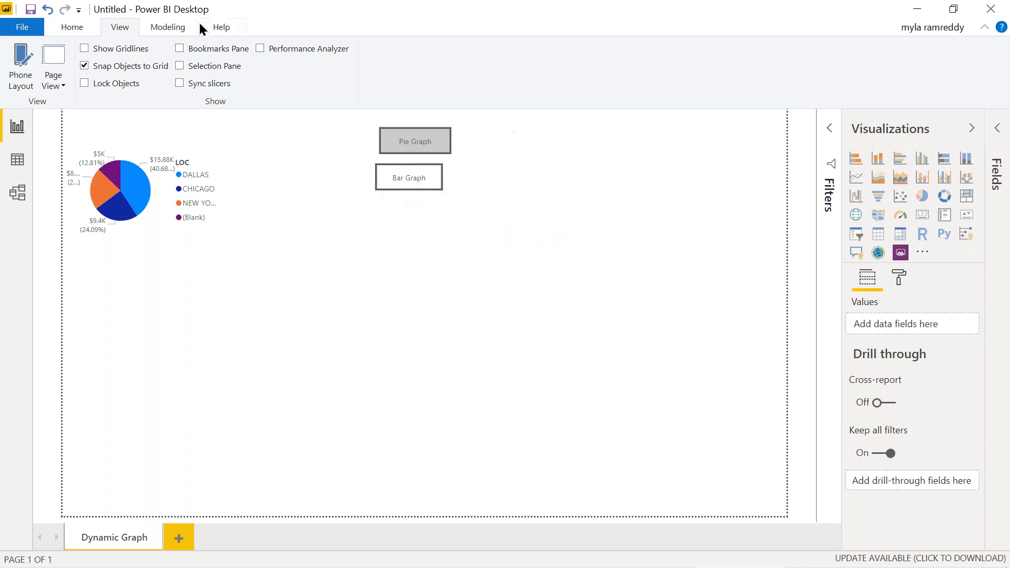
Step: Show the Bookmarks pane and apply the Bar Graph bookmark to check its view
left_click(179, 49)
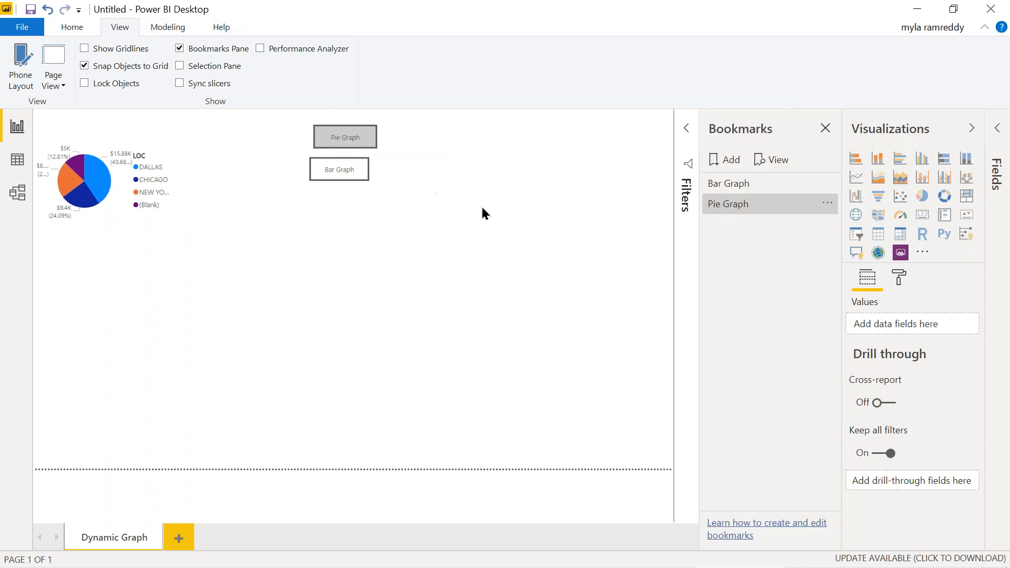
left_click(734, 187)
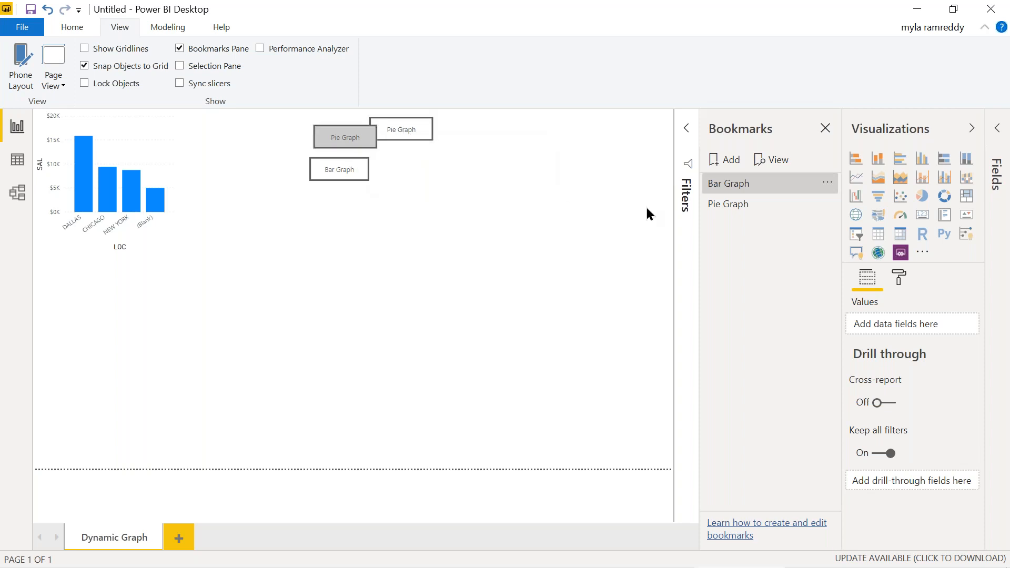
Step: Apply the Pie Graph bookmark, shift the gray Pie Graph button closer in line with the white Bar Graph button, and update the bookmark
left_click(732, 208)
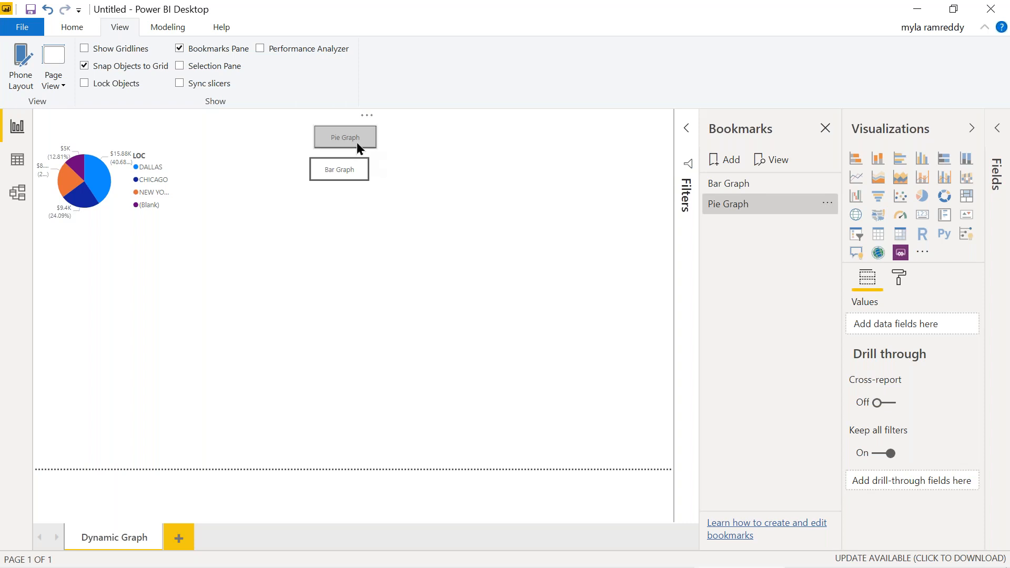
left_click_drag(343, 140, 337, 140)
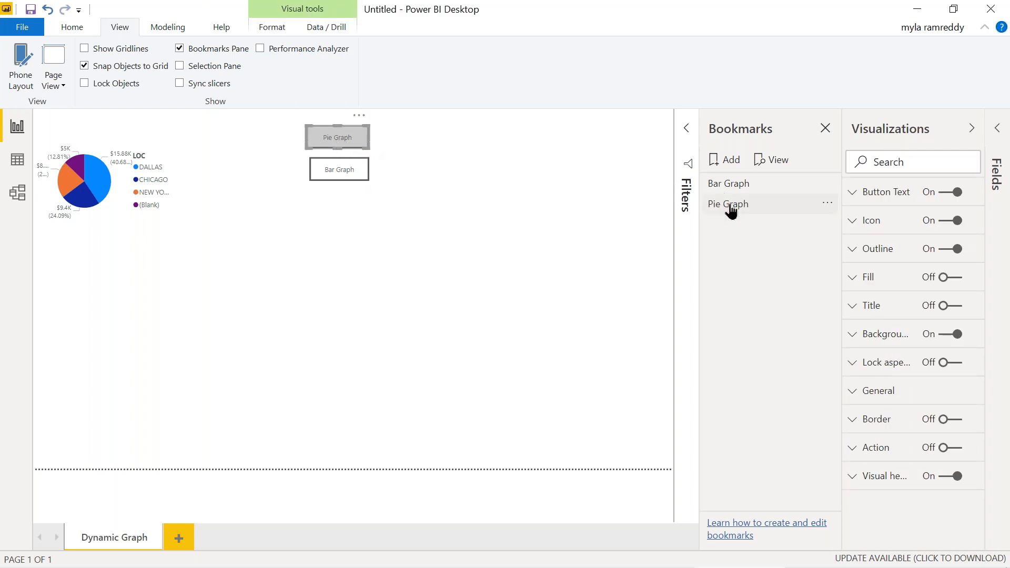
left_click(825, 204)
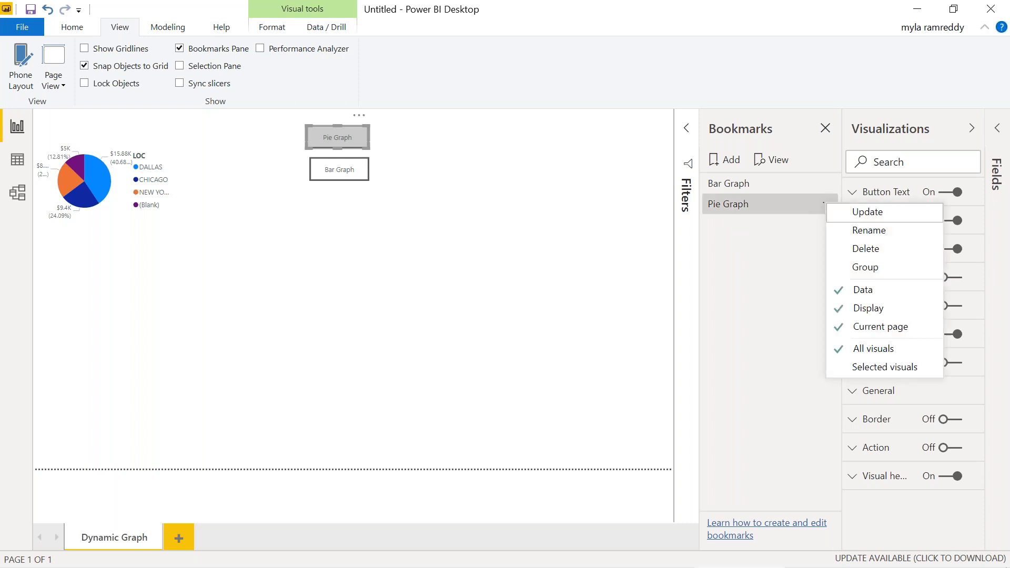
left_click(853, 213)
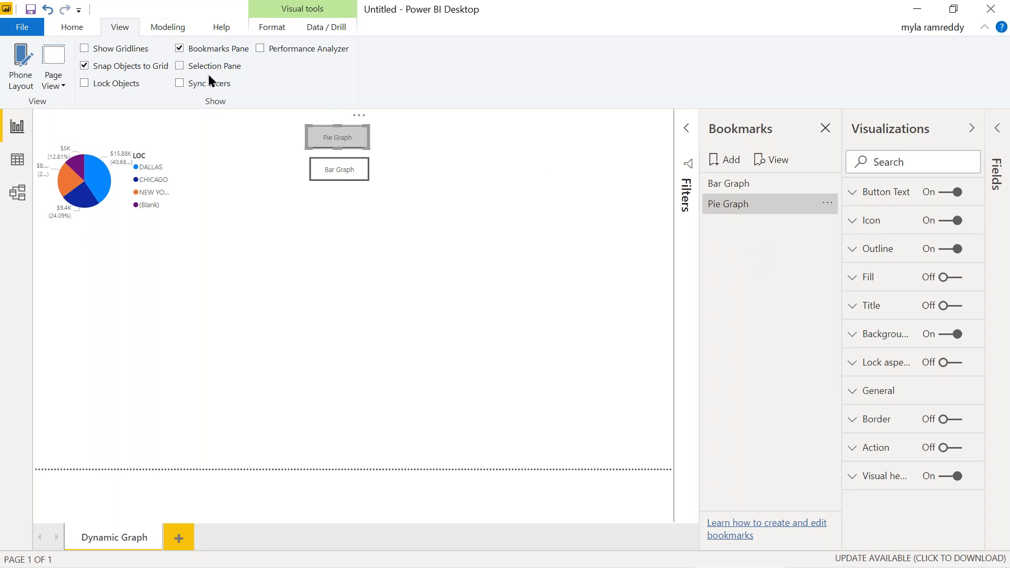
Step: Show the Selection pane and check which charts and buttons are visible in the Pie Graph bookmark
left_click(182, 65)
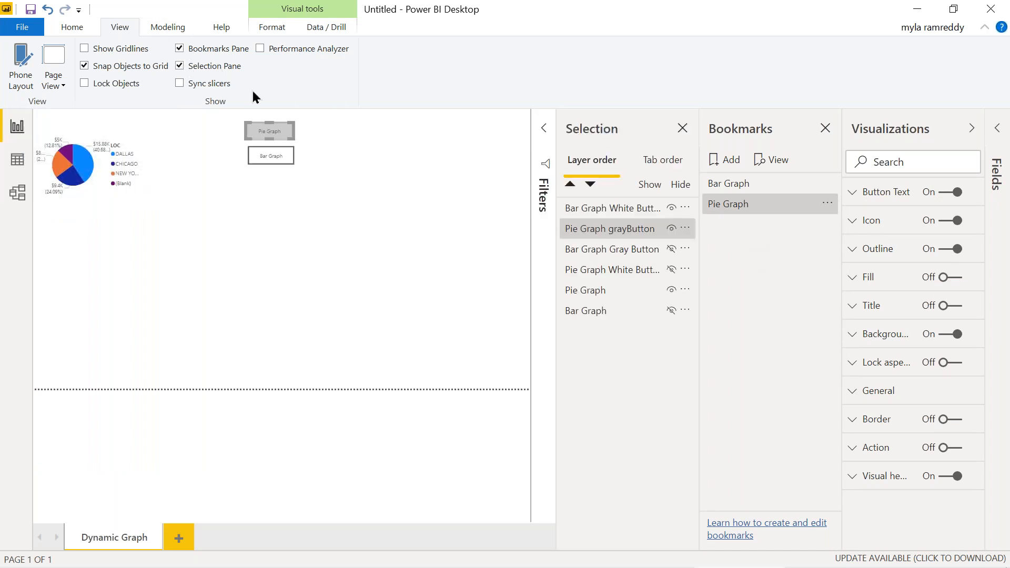
left_click(732, 209)
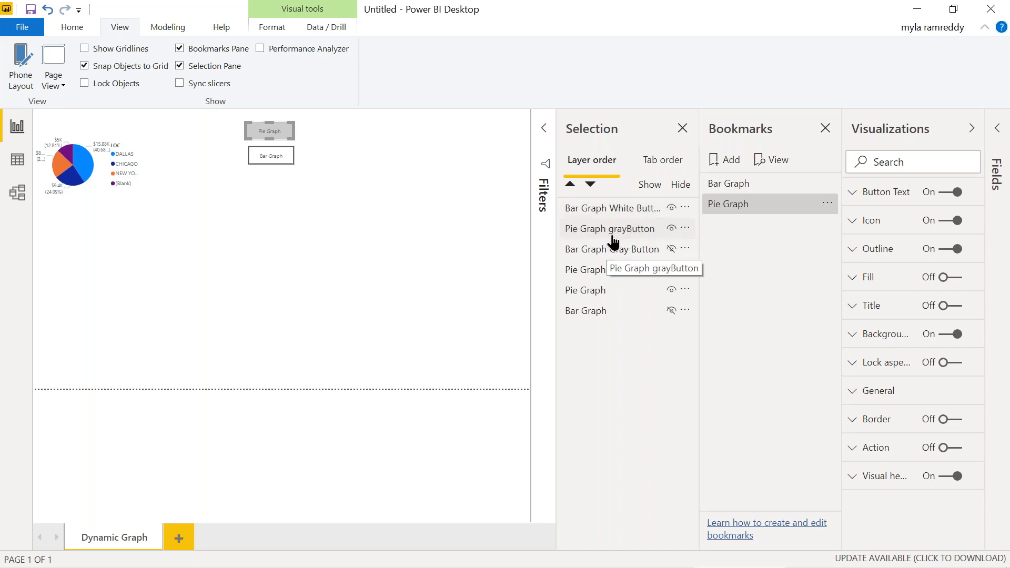
left_click(661, 234)
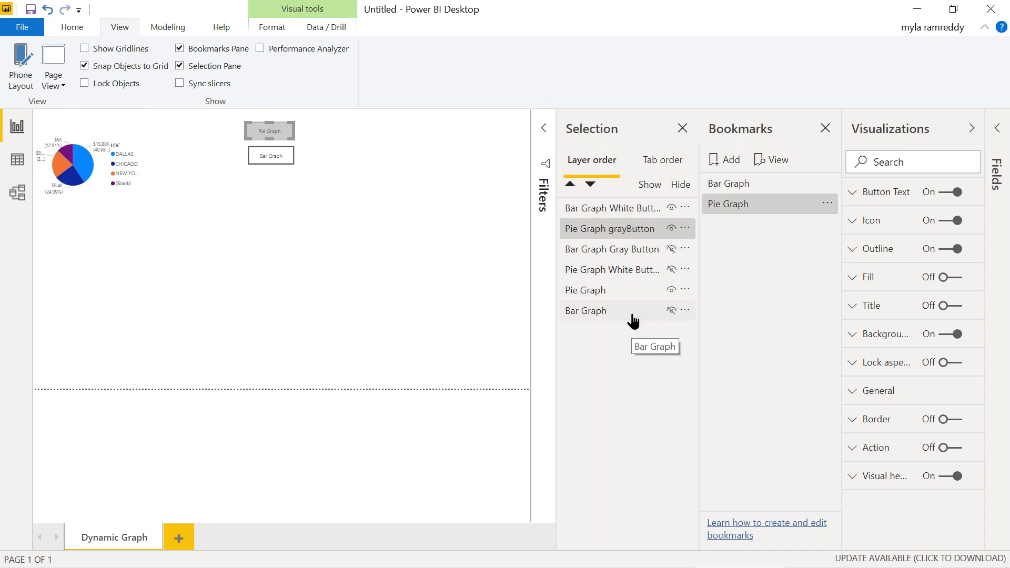
Step: In the Bar Graph bookmark's view, hide the white Bar Graph and gray Pie Graph buttons and move the white Pie Graph button above the gray Bar Graph button
left_click(742, 187)
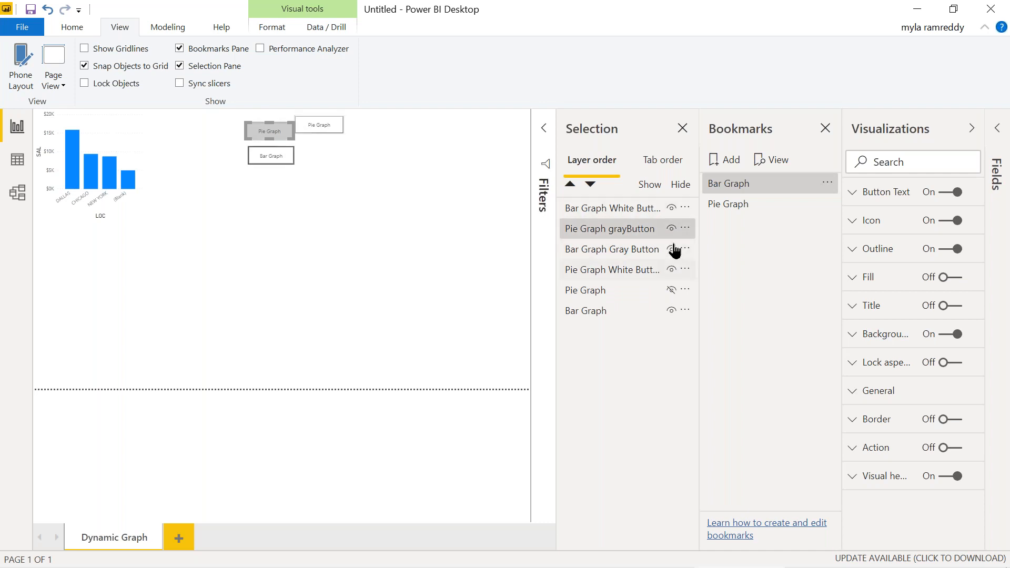
left_click(750, 188)
left_click(674, 229)
left_click(671, 208)
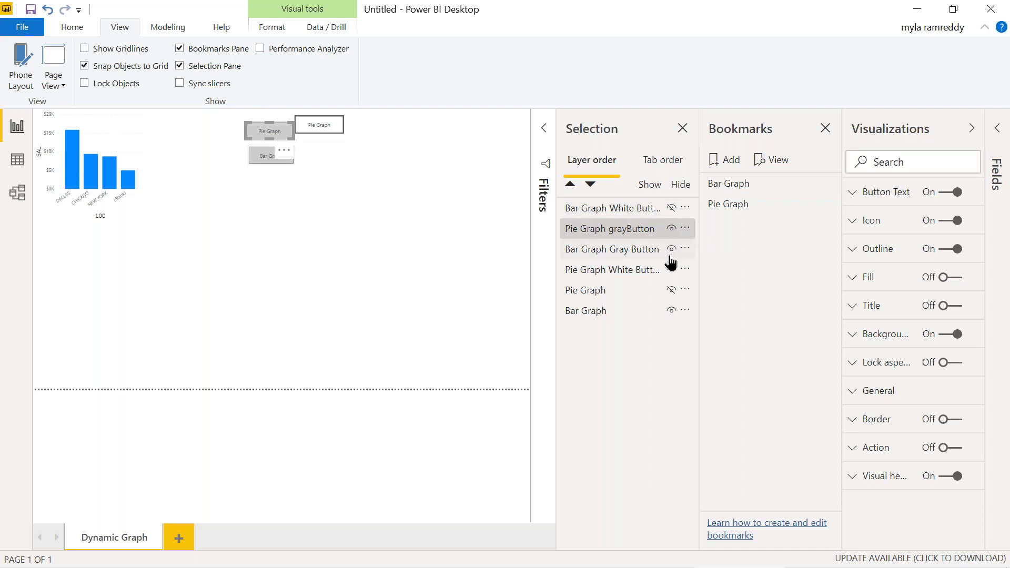
left_click(671, 229)
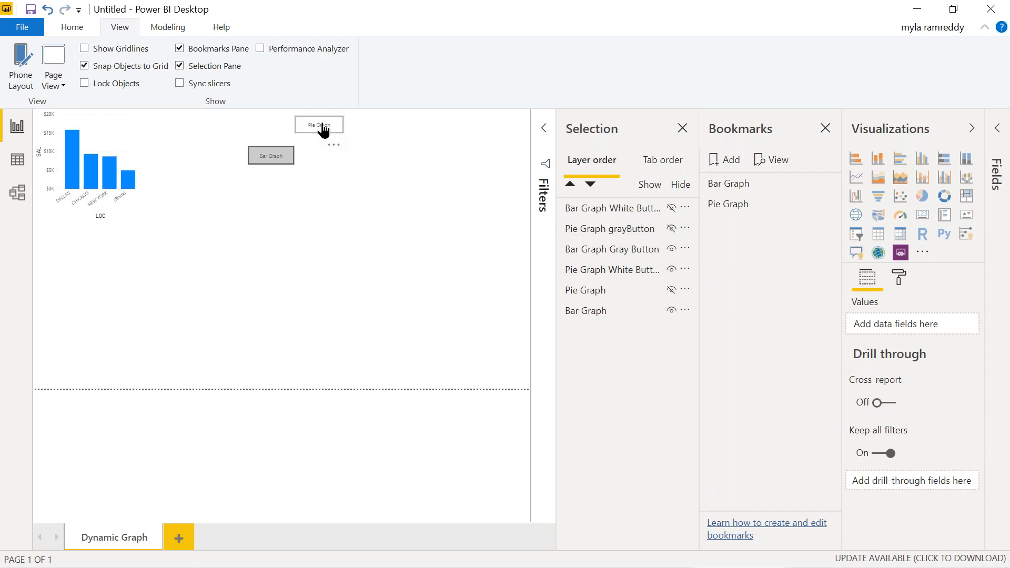
left_click_drag(315, 130, 280, 134)
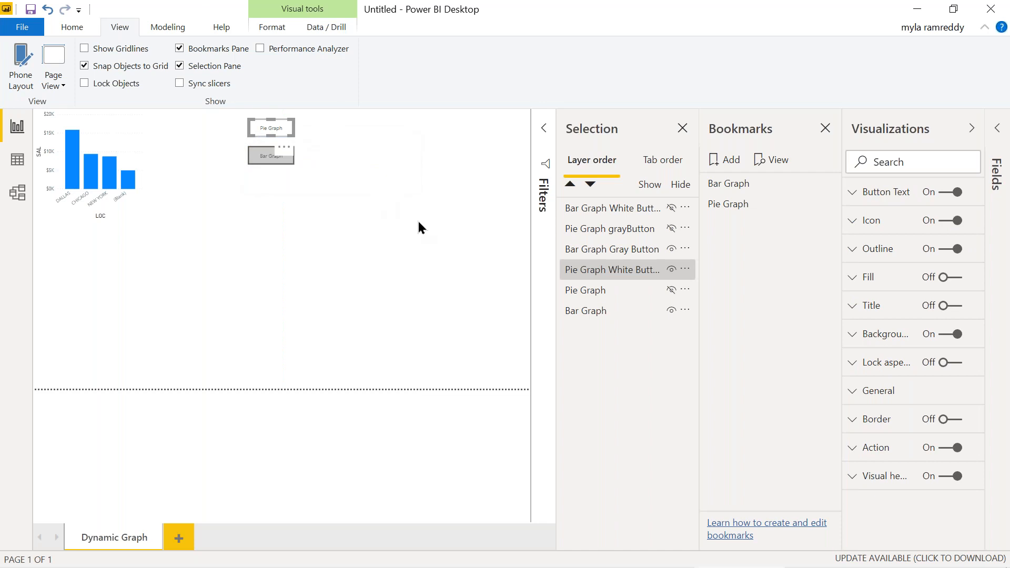
Step: Reapply the Bar Graph bookmark and move the gray Pie Graph button exactly over the white Pie Graph button
left_click(740, 185)
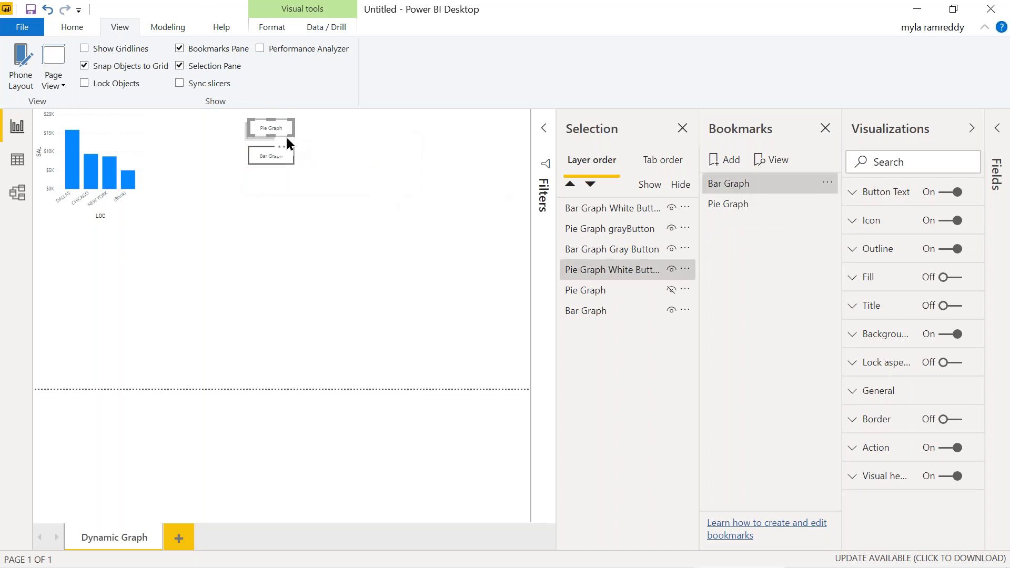
left_click_drag(274, 134, 270, 140)
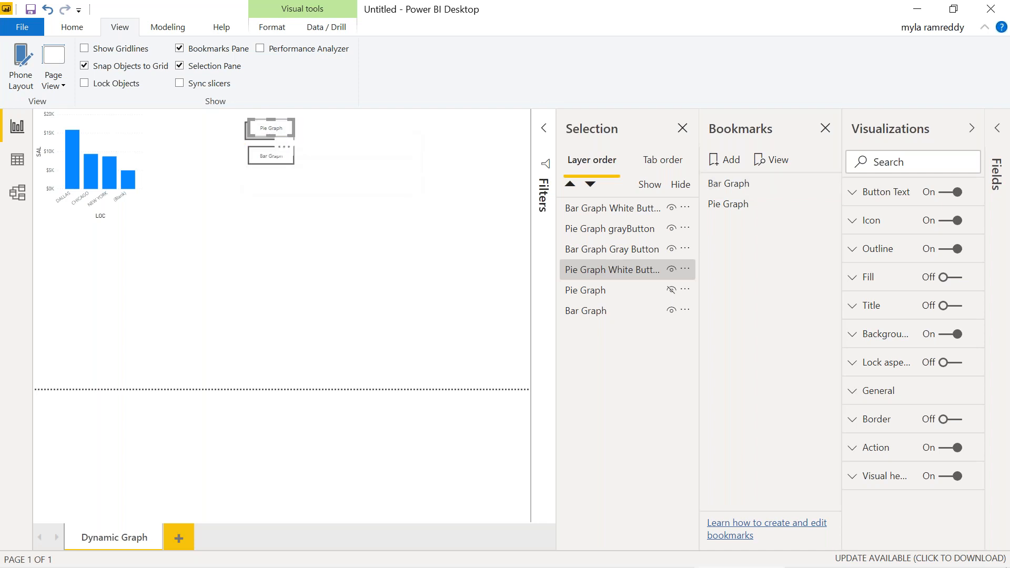
left_click(248, 140)
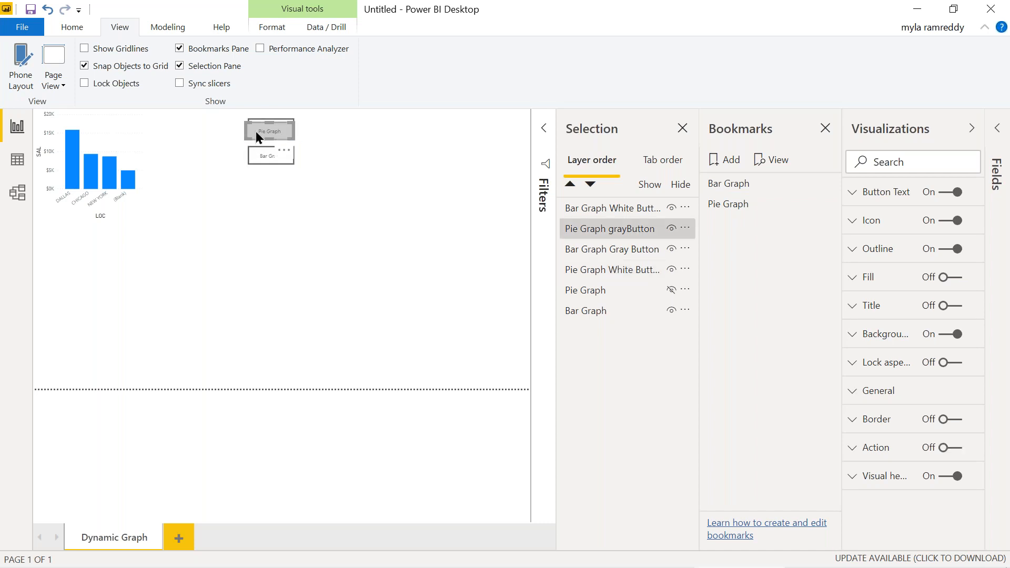
left_click_drag(255, 130, 257, 128)
Step: With the Bar Graph bookmark applied, hide the white Bar Graph button and the gray Pie Graph button, and update the bookmark
left_click(737, 191)
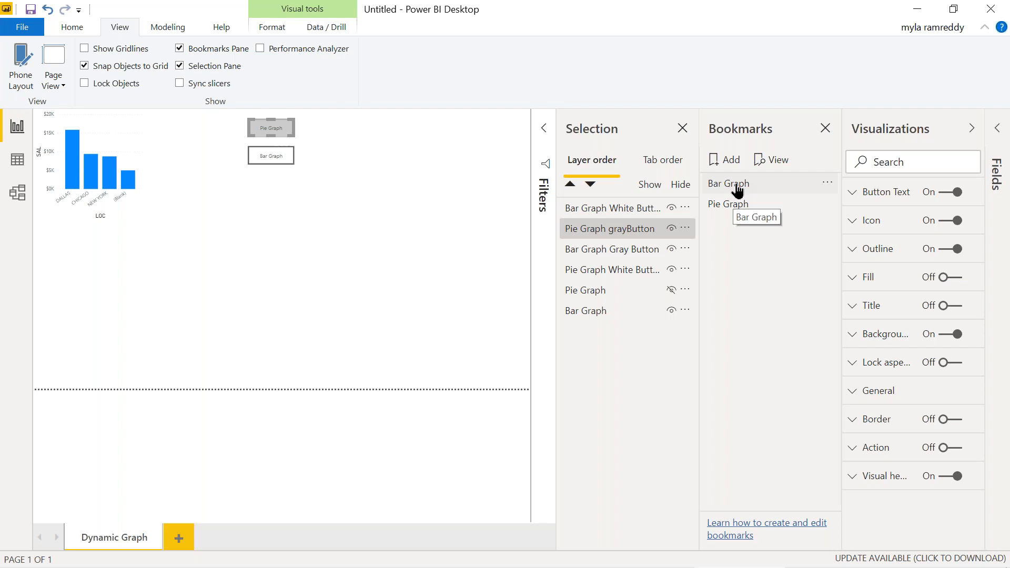
left_click(735, 185)
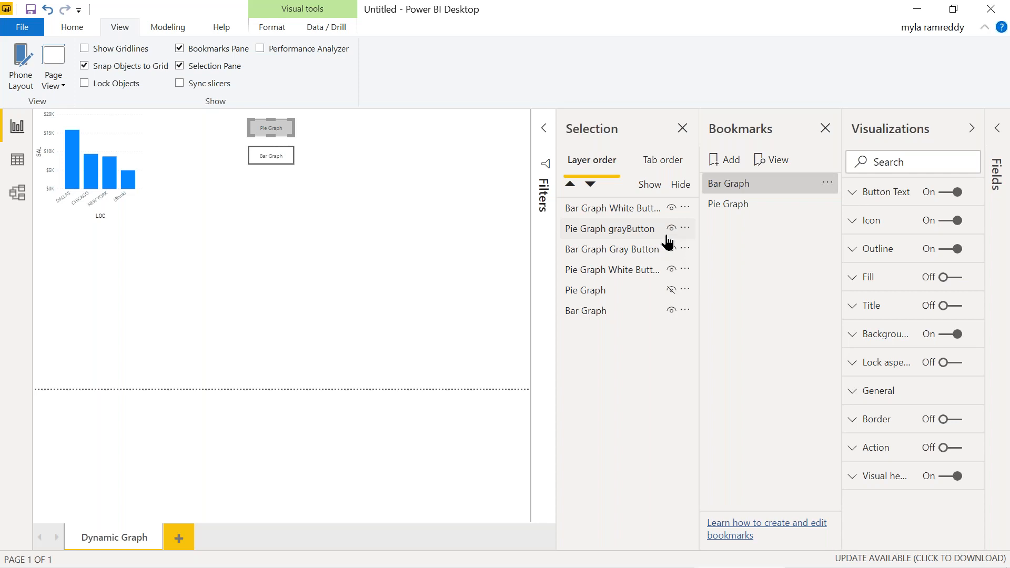
left_click(667, 242)
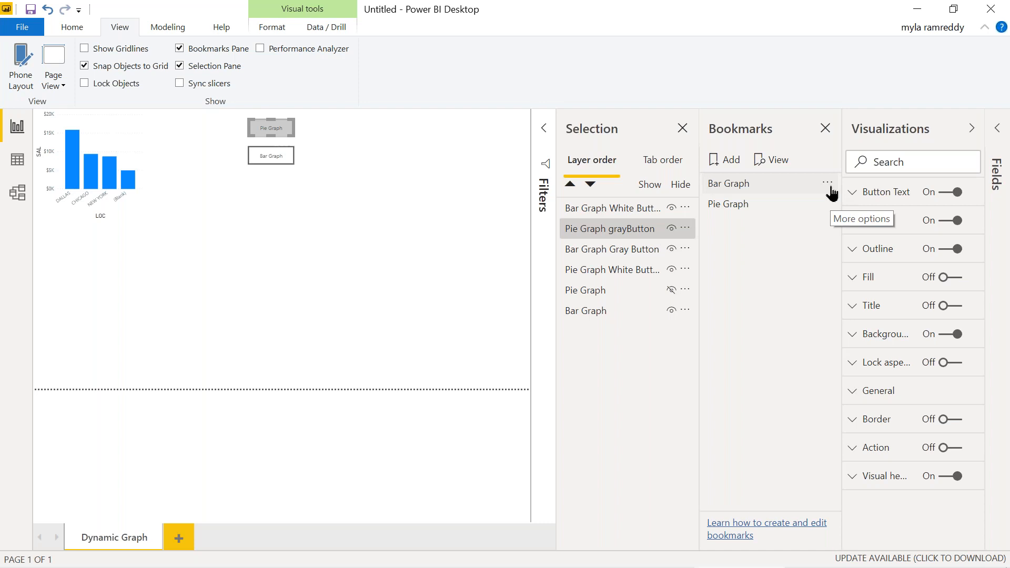
left_click(735, 190)
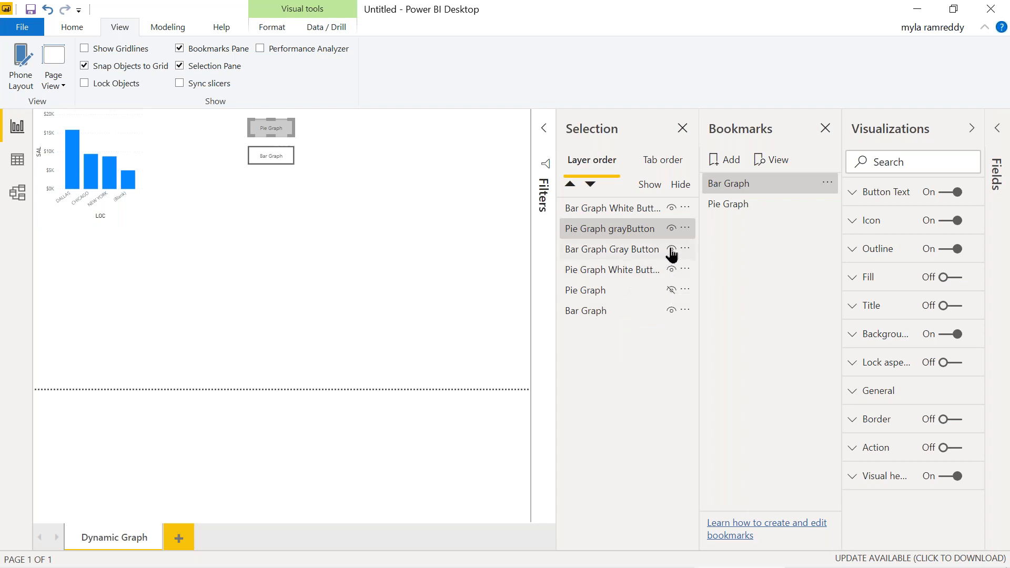
left_click(664, 230)
left_click(672, 208)
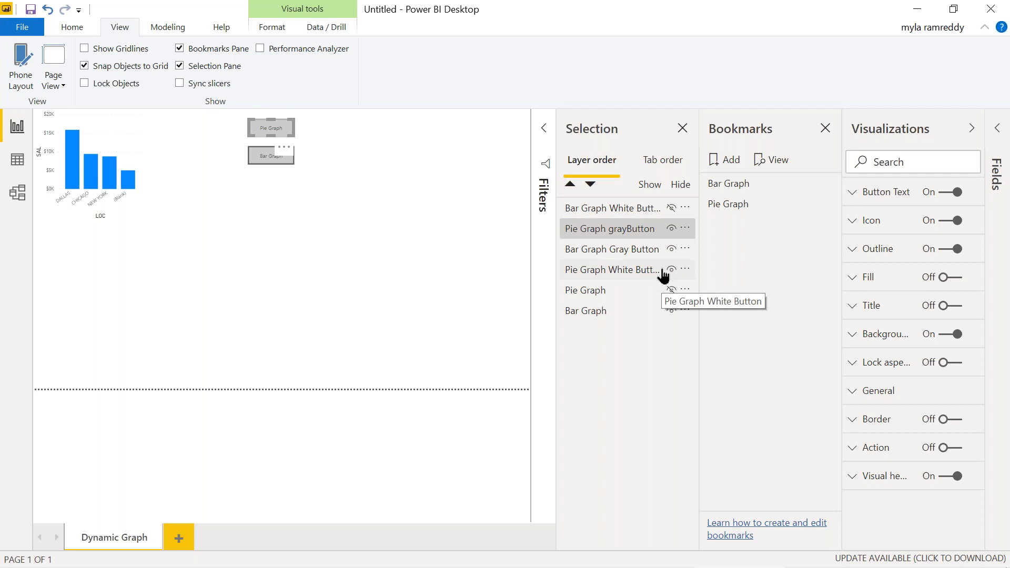
left_click(672, 229)
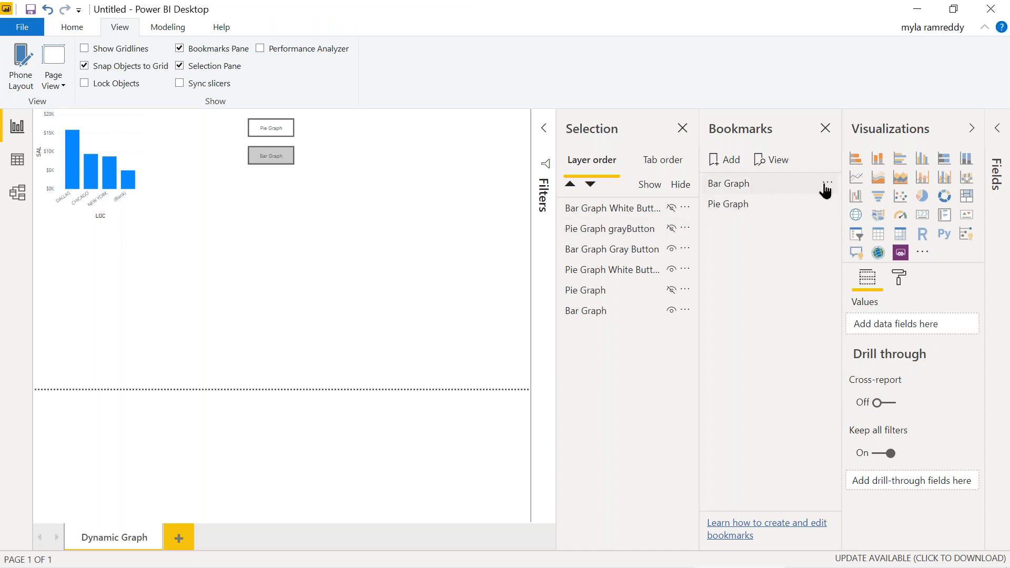
left_click(826, 185)
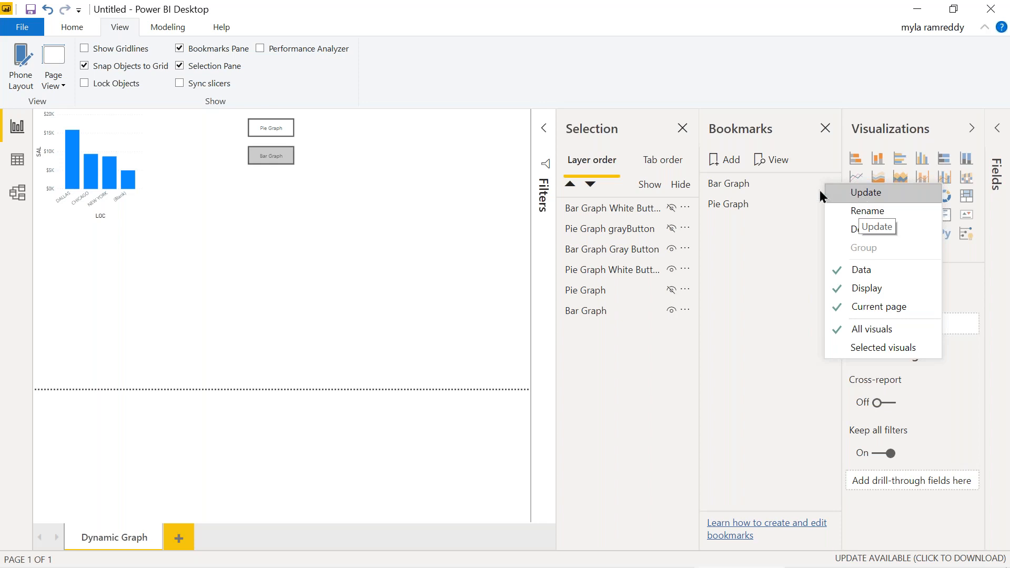
left_click(849, 195)
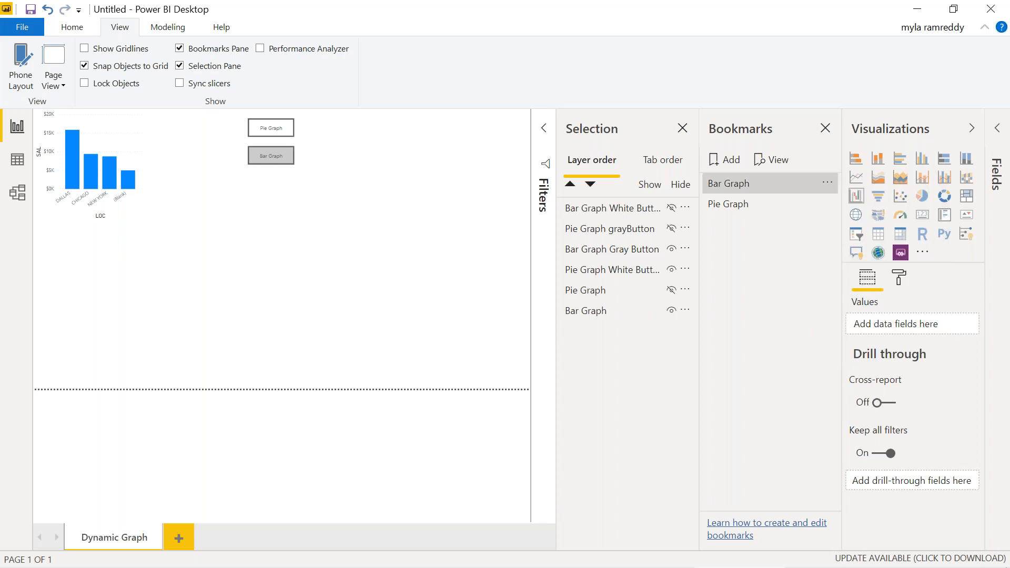
Step: Test the Pie Graph and Bar Graph bookmarks, and follow the links of the white Pie Graph and white Bar Graph buttons
left_click(733, 209)
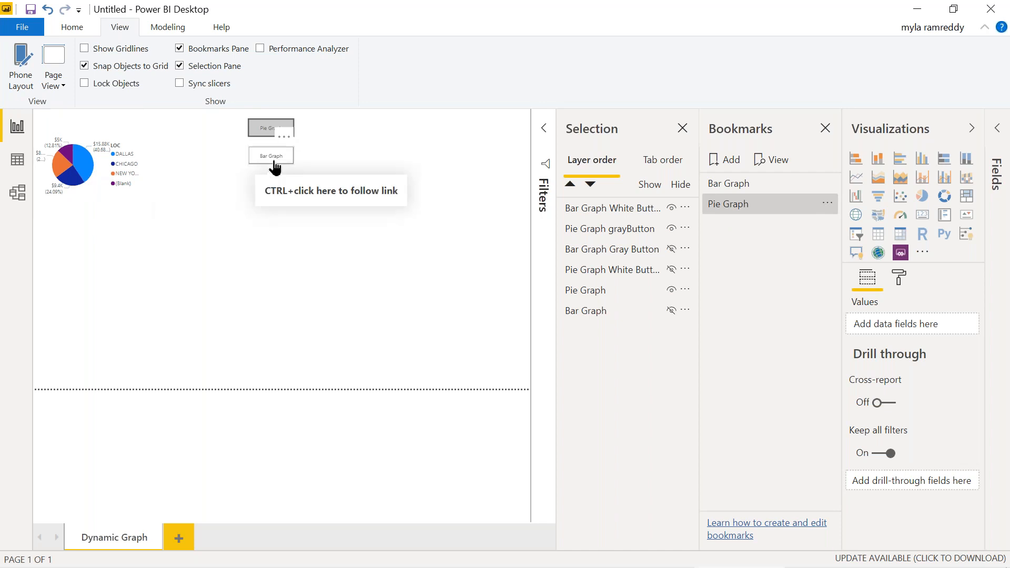
left_click(728, 184)
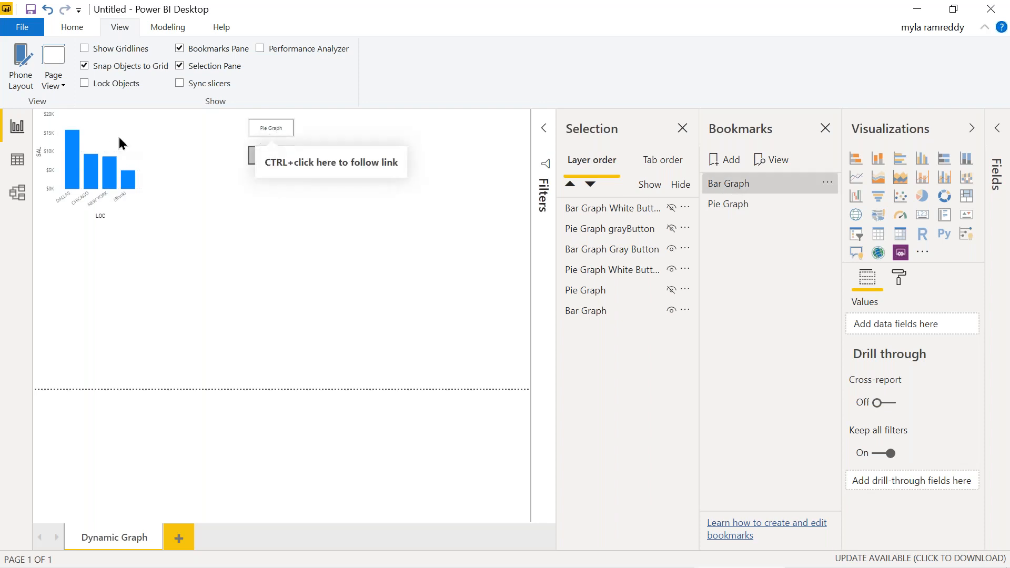
mouse_move(113, 182)
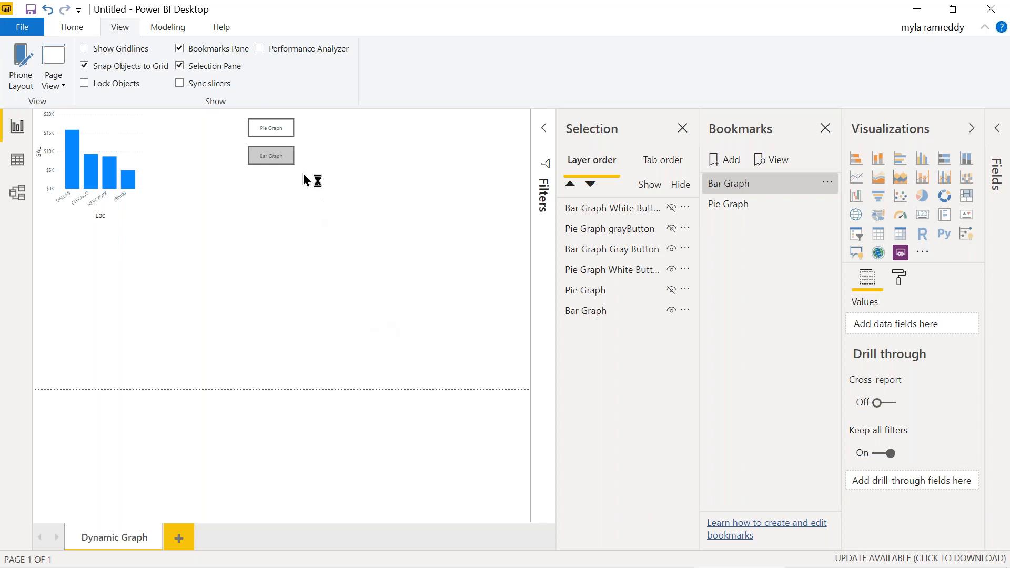
left_click(277, 135, "ctrl")
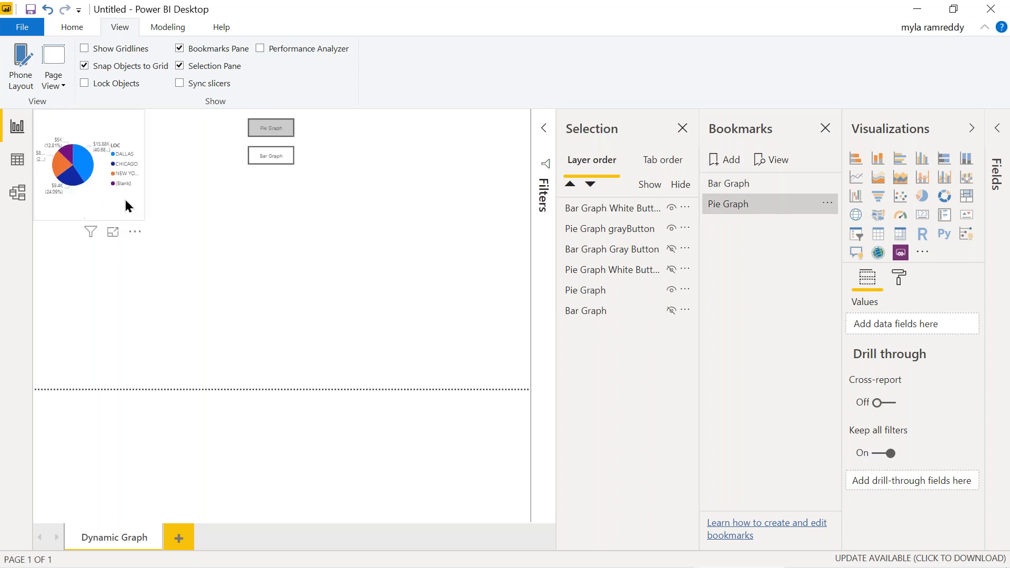
left_click(272, 158, "ctrl")
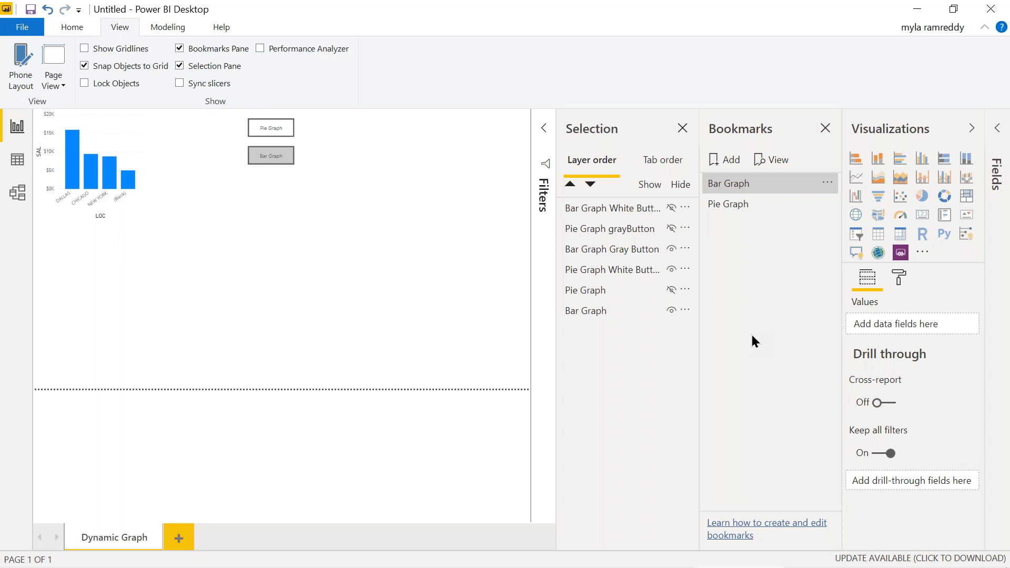
Step: In the Bar Graph view, group the Bar Graph Gray Button, Pie Graph White Button and Bar Graph chart, and expand the group
left_click(723, 184)
left_click(635, 252)
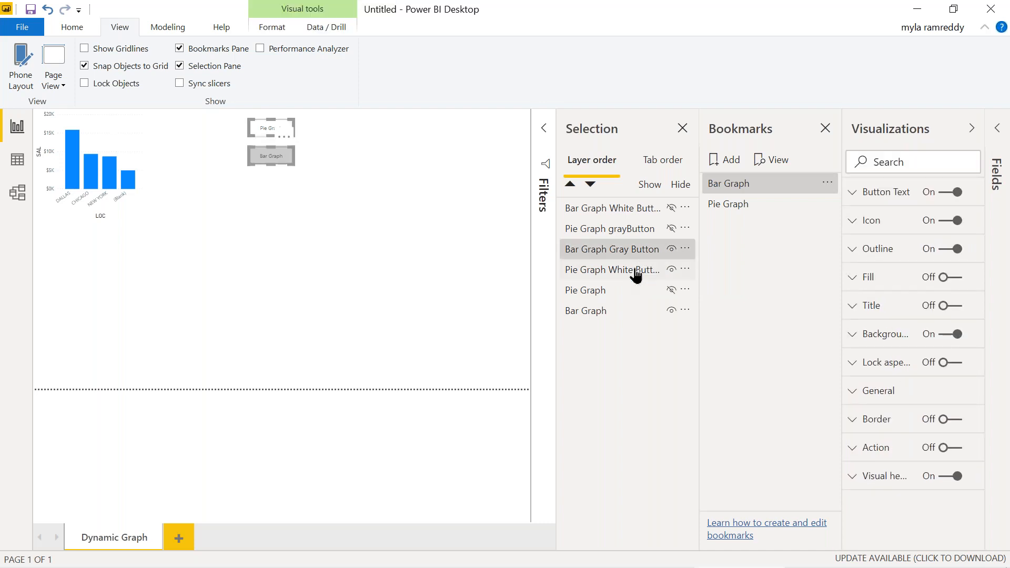
left_click(634, 280, "ctrl")
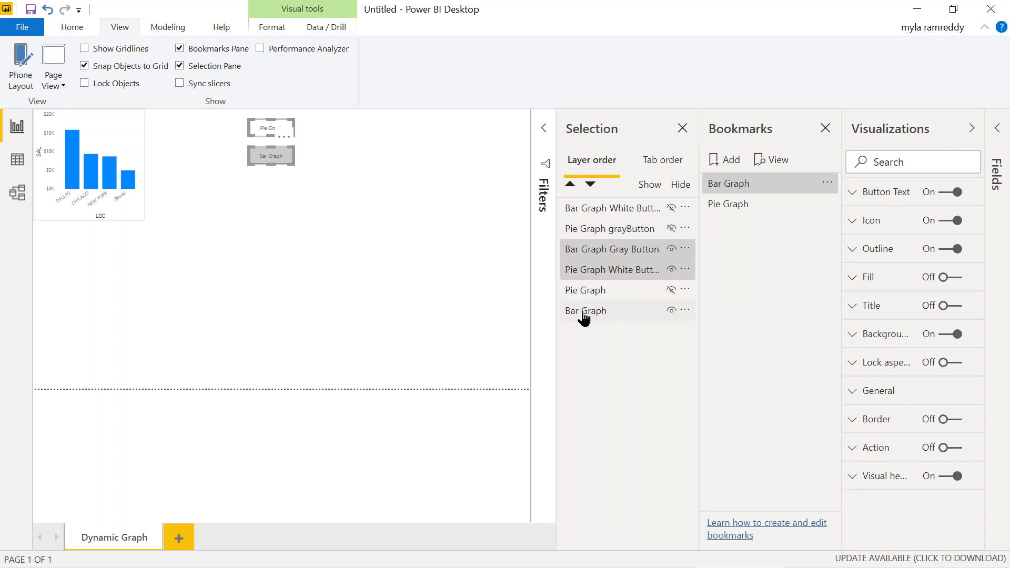
left_click(583, 313, "ctrl")
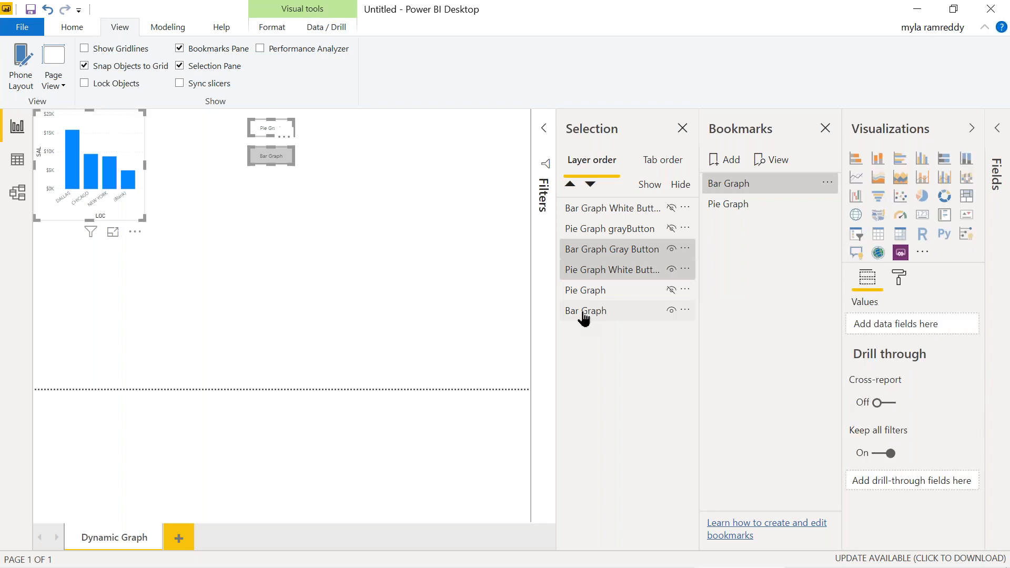
right_click(584, 314)
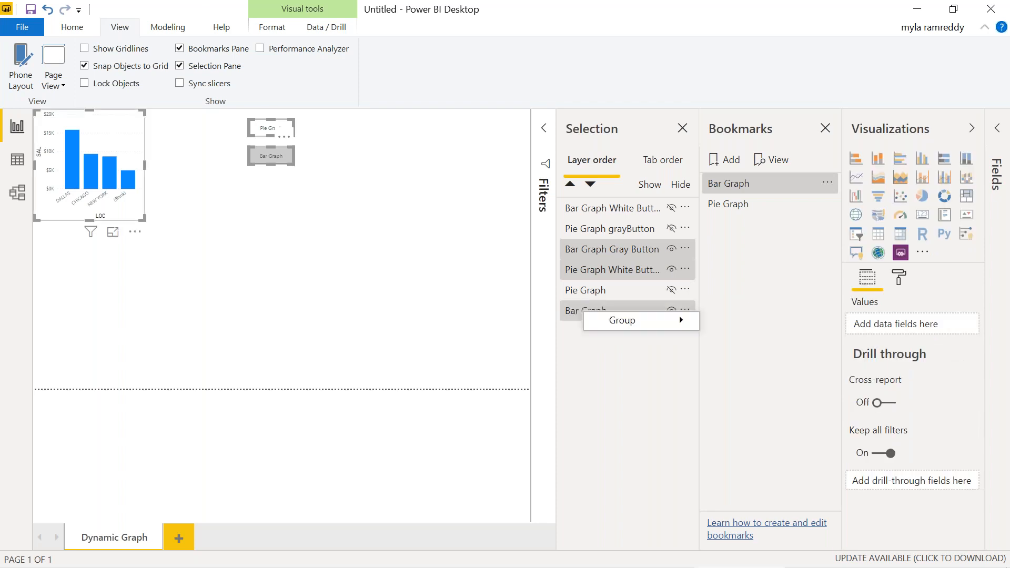
mouse_move(661, 322)
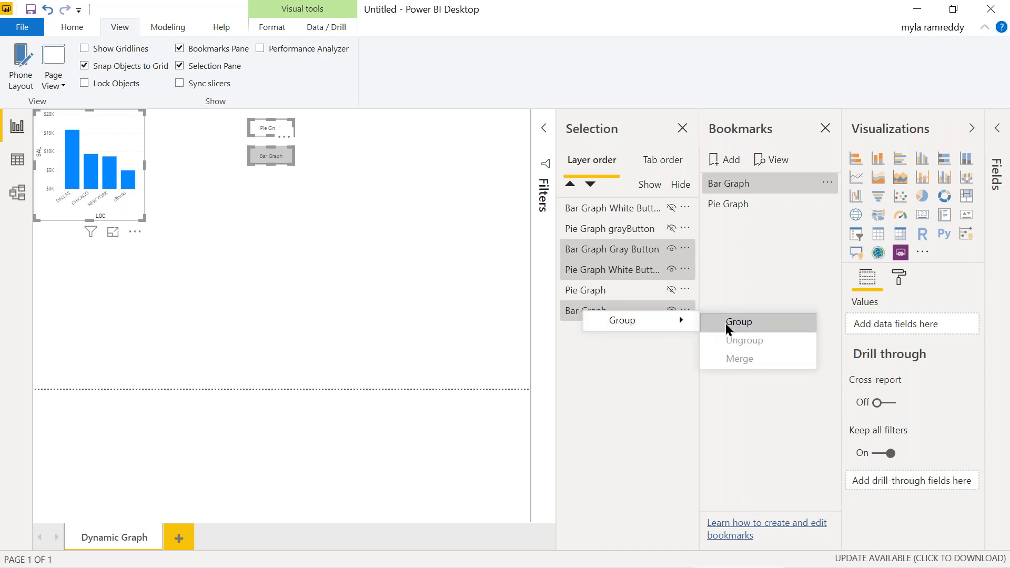
left_click(739, 322)
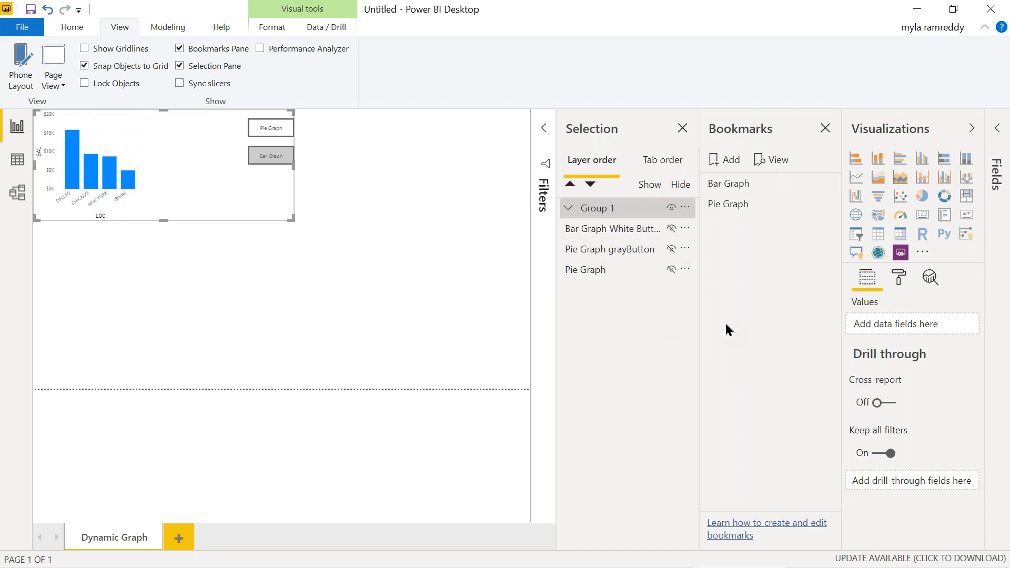
left_click(570, 210)
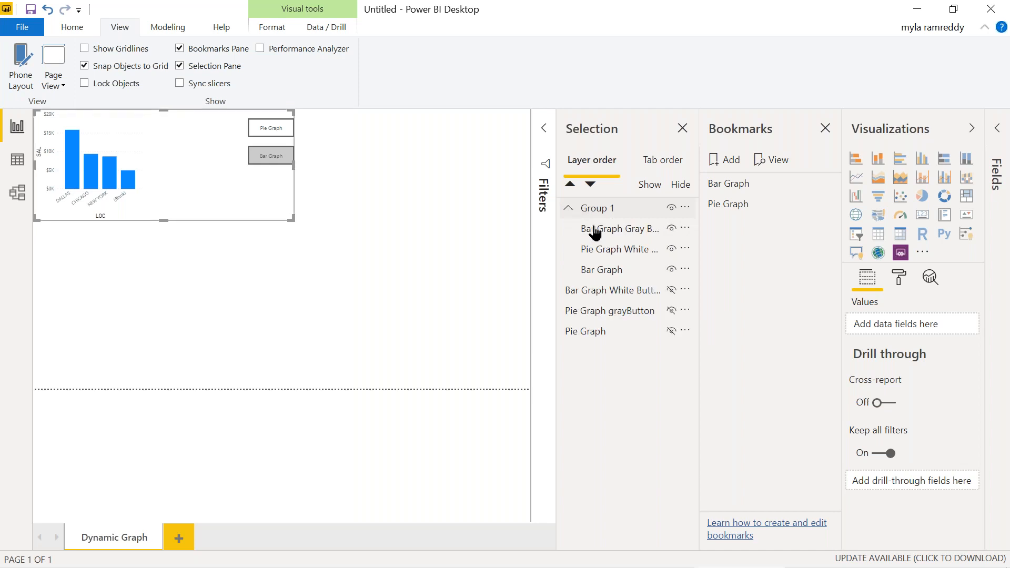
Step: Group the Bar Graph White Button, Pie Graph grayButton and Pie Graph chart, and collapse Group 1
left_click(629, 298)
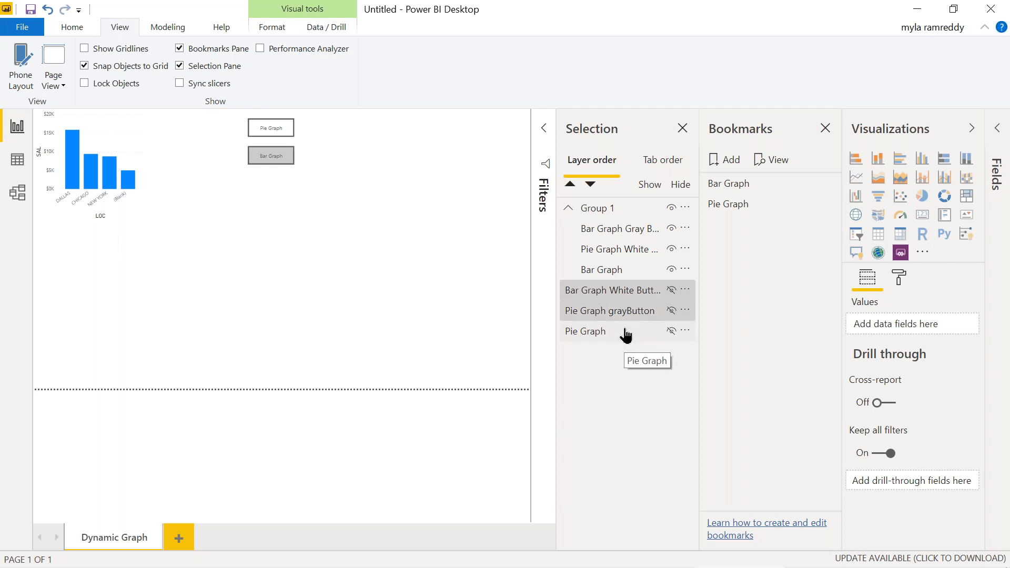
right_click(626, 335)
mouse_move(664, 336)
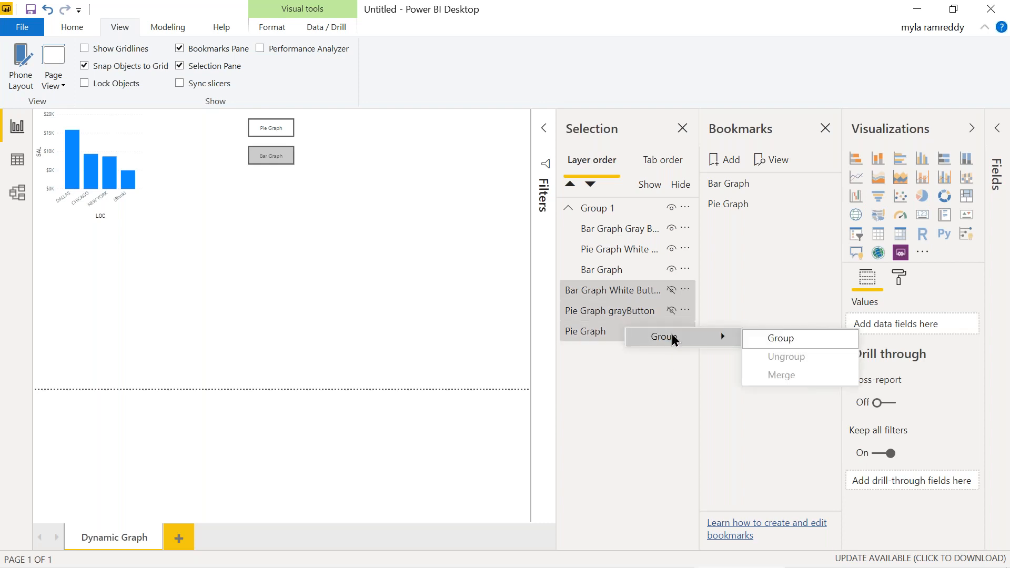
left_click(754, 337)
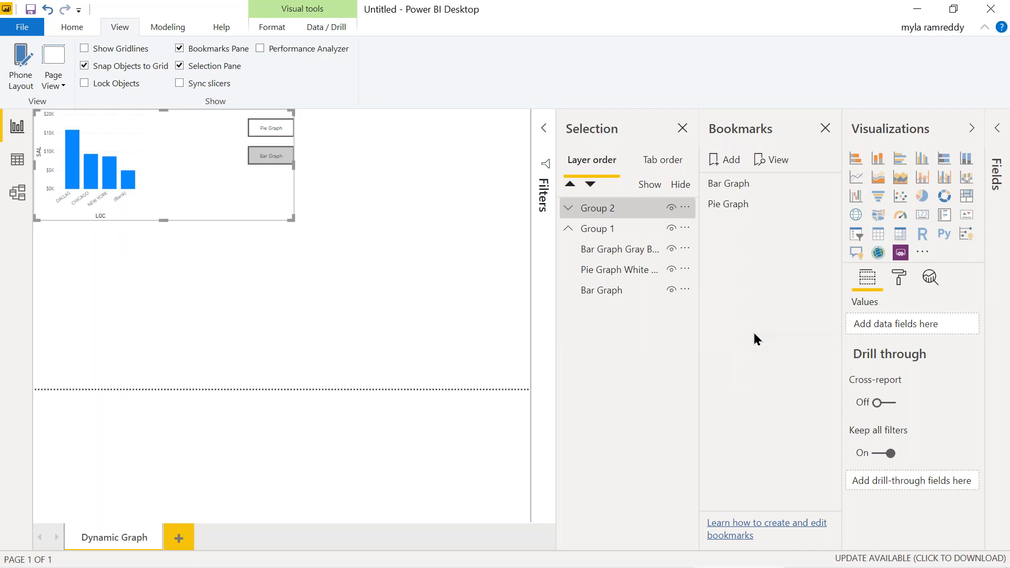
left_click(568, 230)
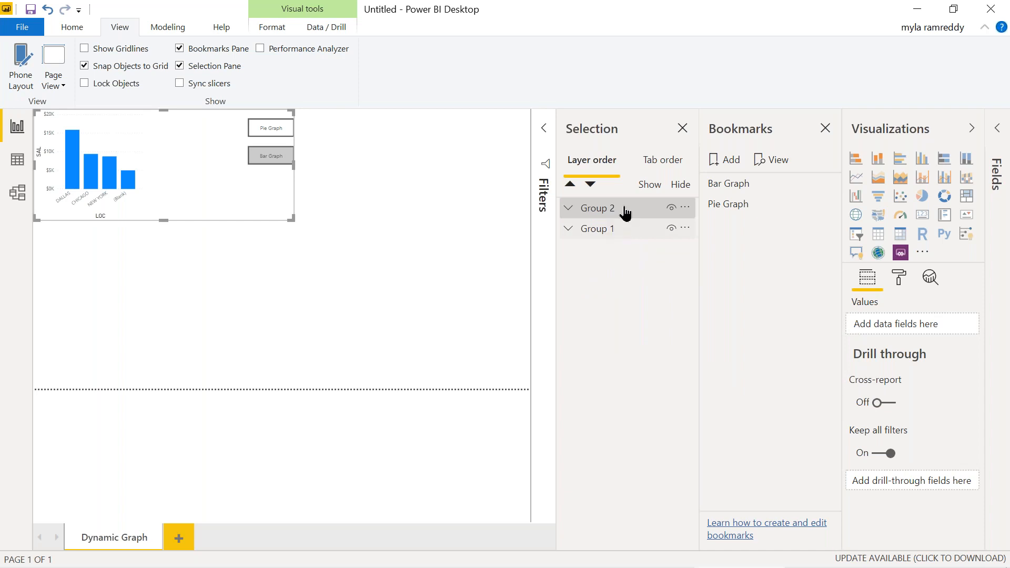
Step: Select Group 1 and Group 2 in turn to check them, and show Group 2 on the page
left_click(601, 232)
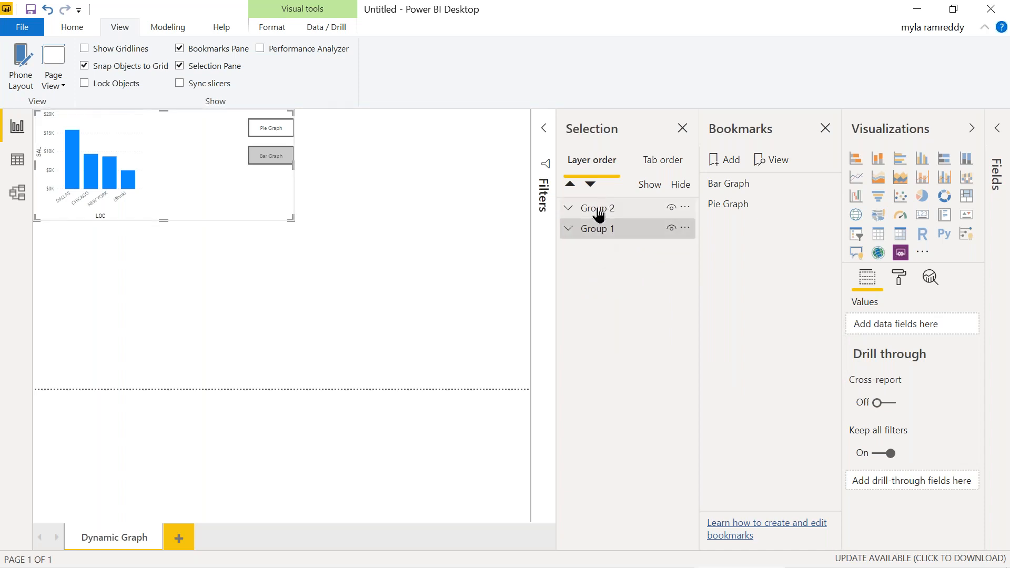
left_click(598, 213)
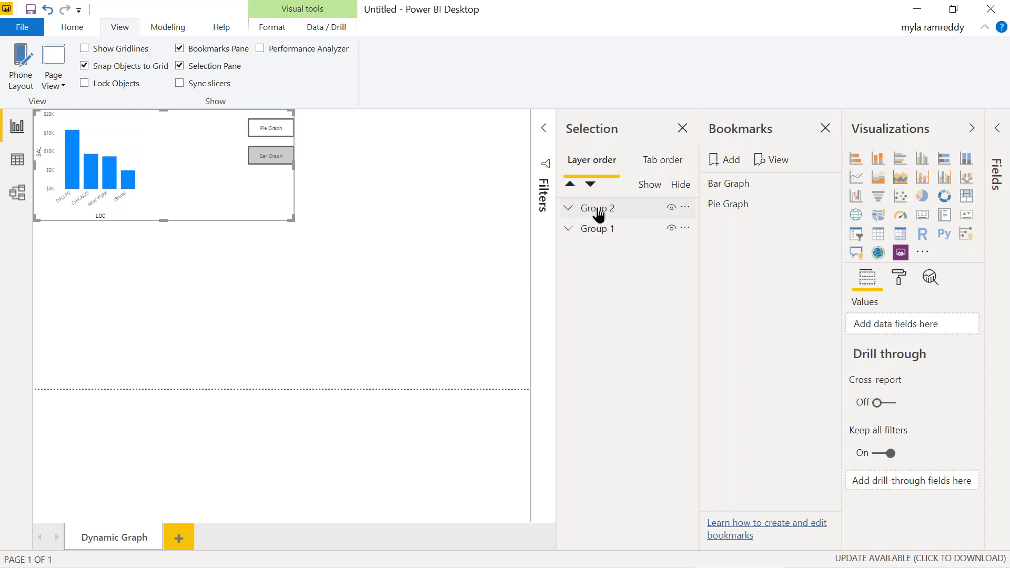
left_click(626, 208)
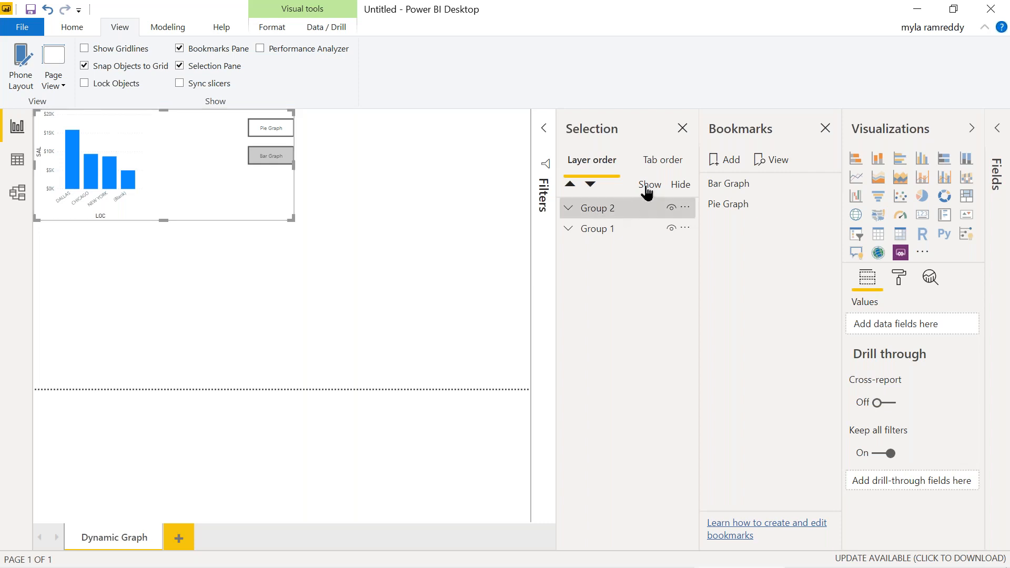
left_click(647, 185)
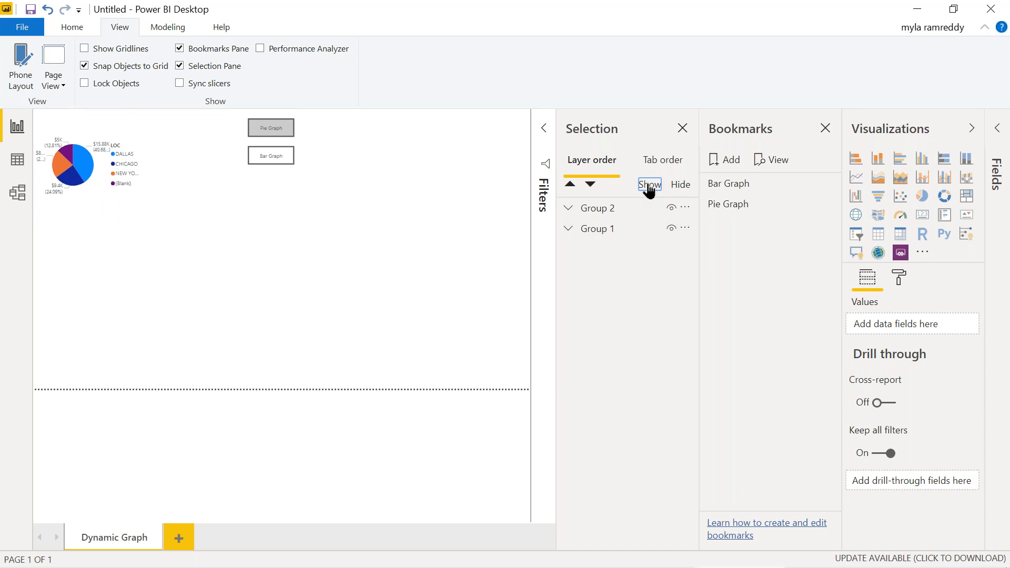
left_click(611, 287)
Step: Play the bookmarks as a slideshow, switching from Bar Graph to Pie Graph and back, and exit the slideshow
left_click(777, 164)
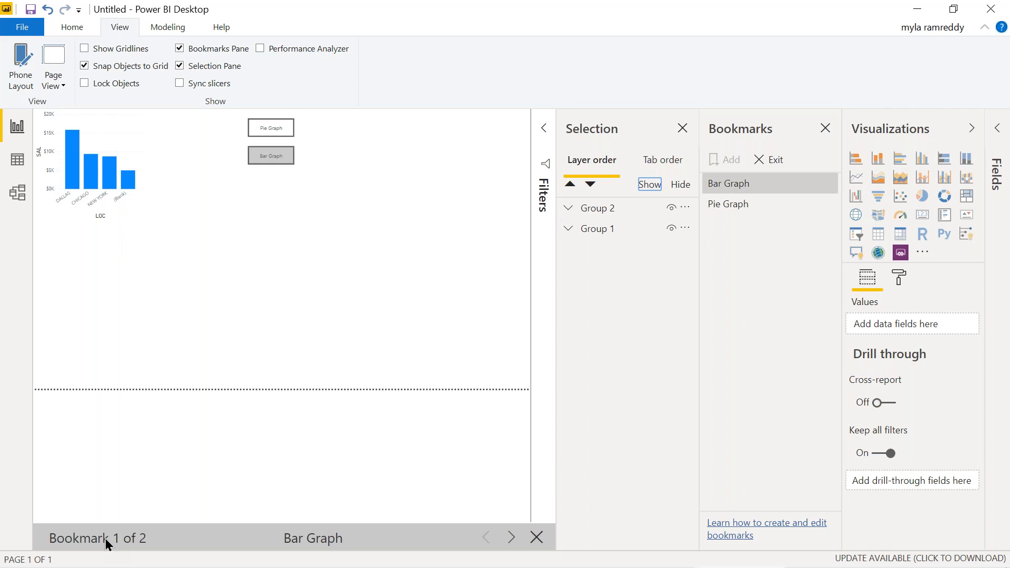
left_click(735, 186)
left_click(511, 537)
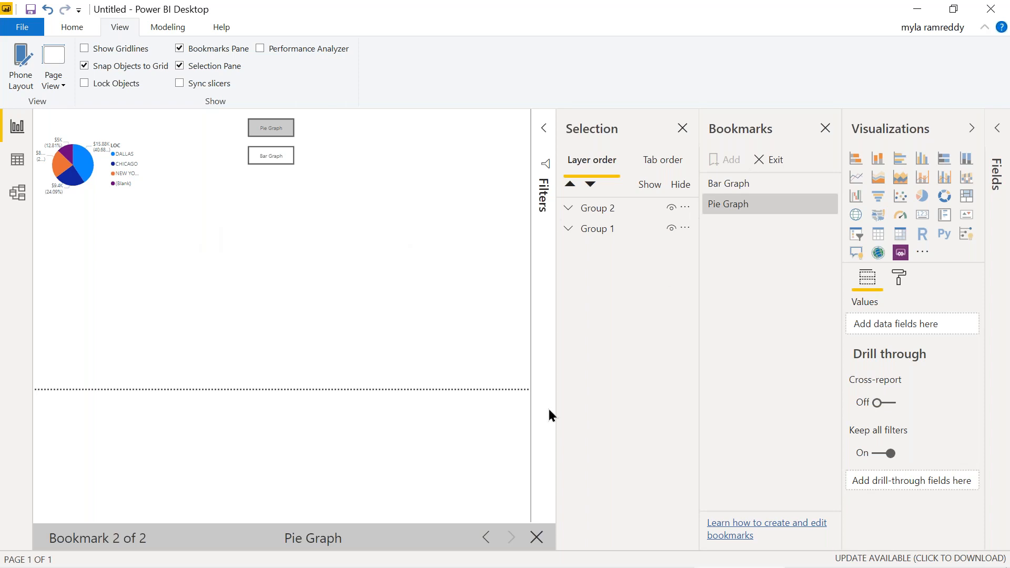
left_click(485, 538)
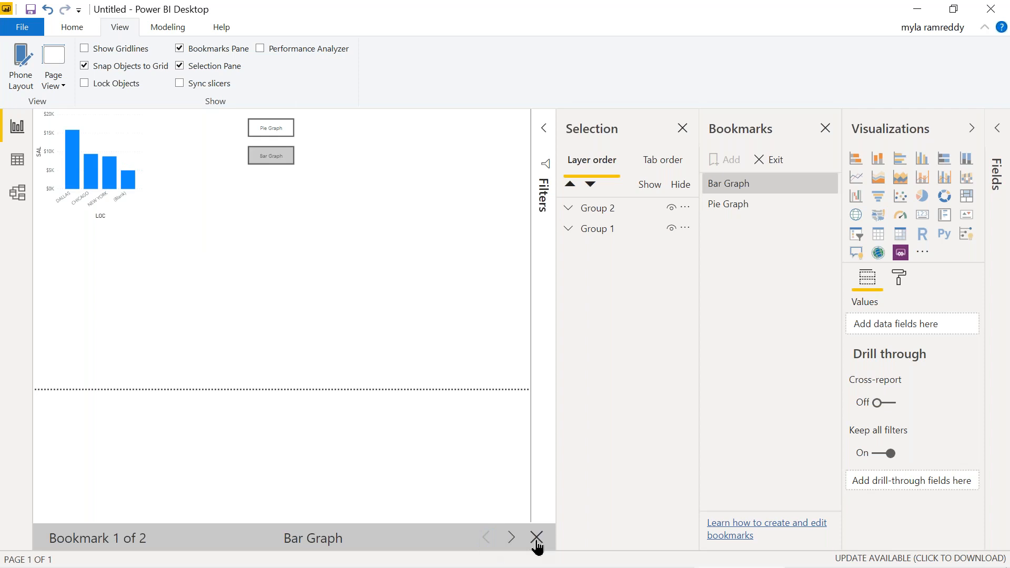
left_click(777, 161)
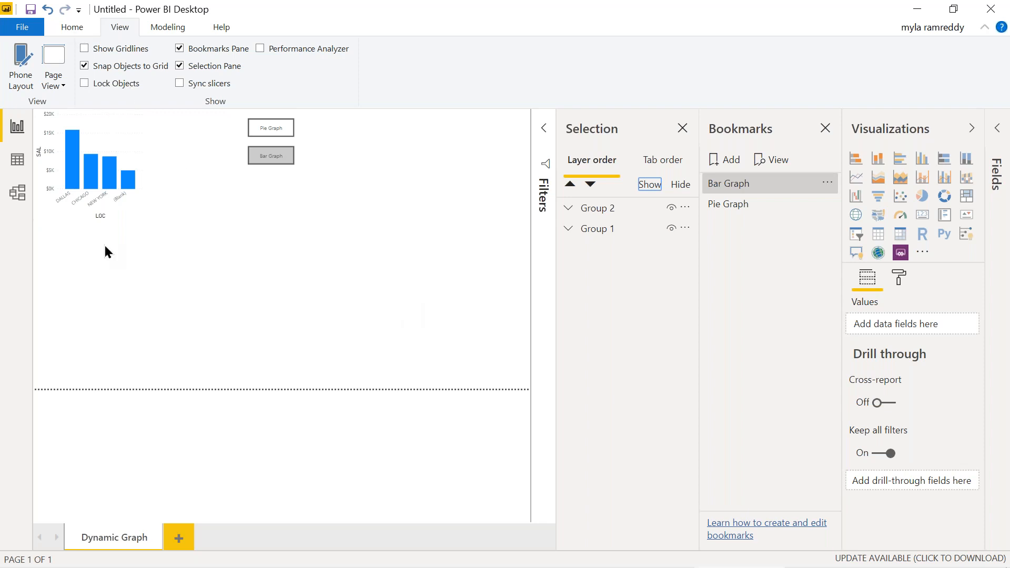
Step: Save the report as Dynamic_graphs_bookmark1.pbix in the pbixfiles folder
left_click(30, 9)
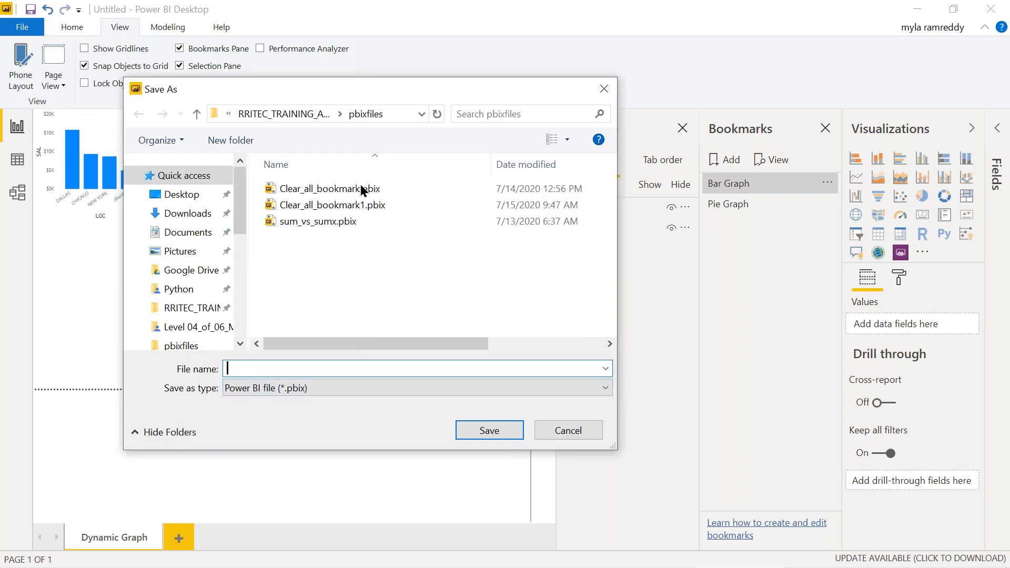
left_click(342, 205)
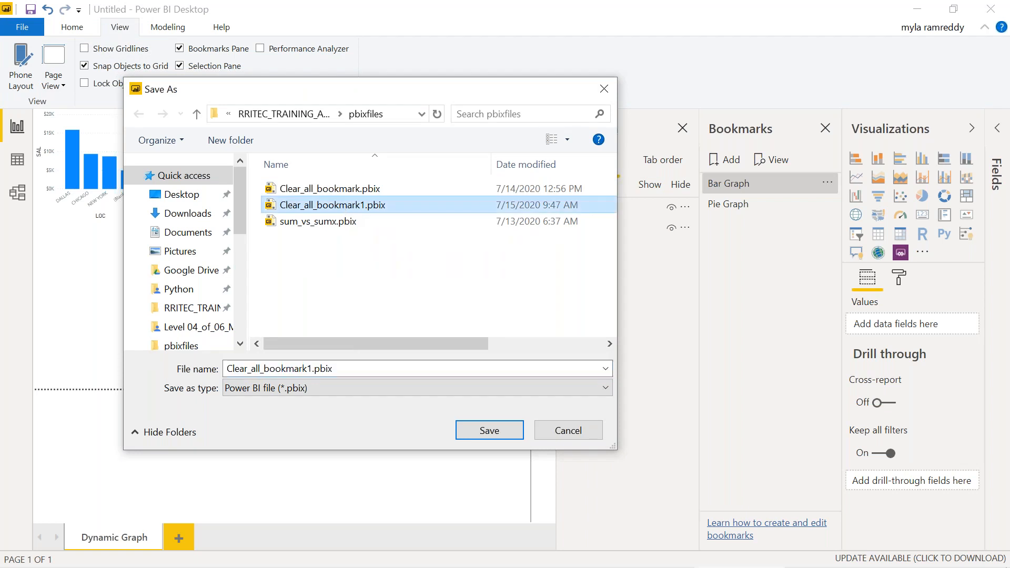
double_click(261, 368)
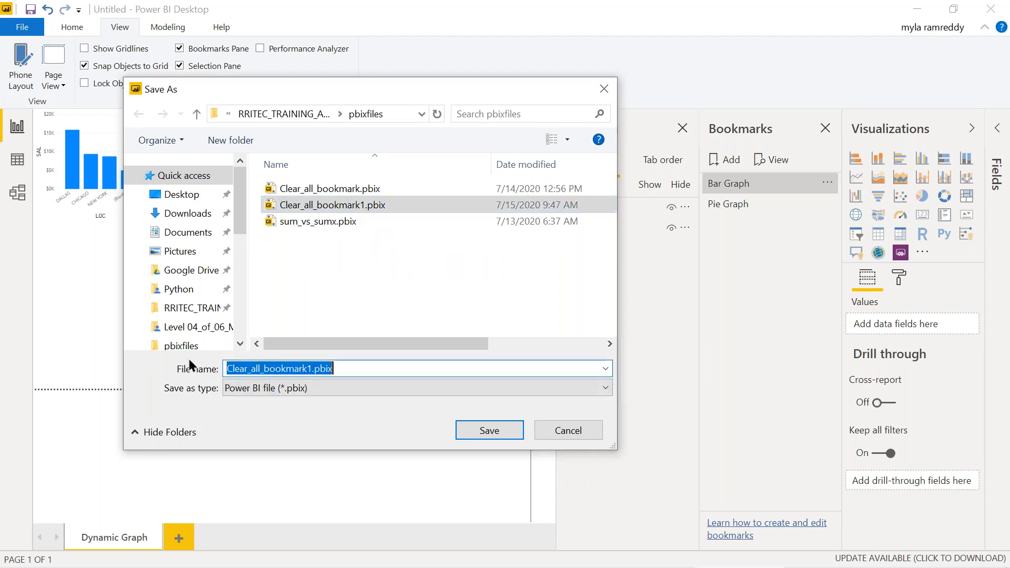
left_click(263, 367)
key("BackSpace")
key("BackSpace")
key("BackSpace")
key("BackSpace")
key("BackSpace")
key("BackSpace")
key("BackSpace")
key("BackSpace")
key("BackSpace")
key("BackSpace")
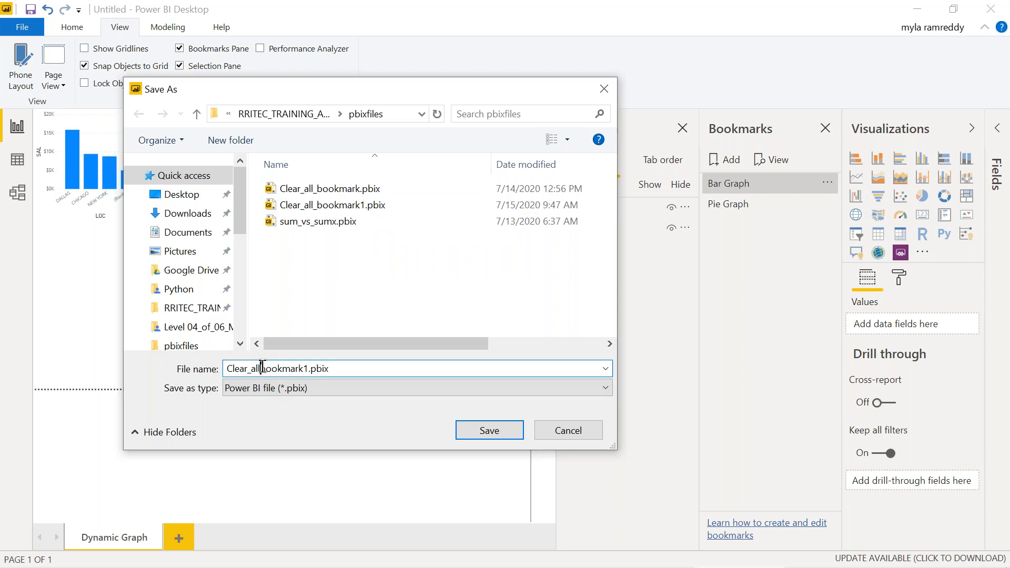
type("Dynamic")
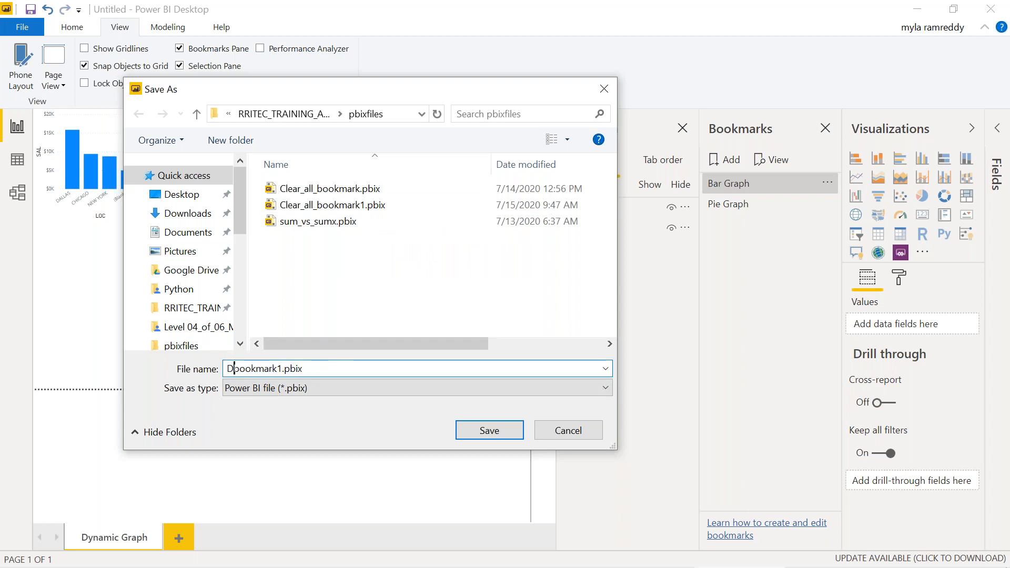
type("_g")
type("raphs")
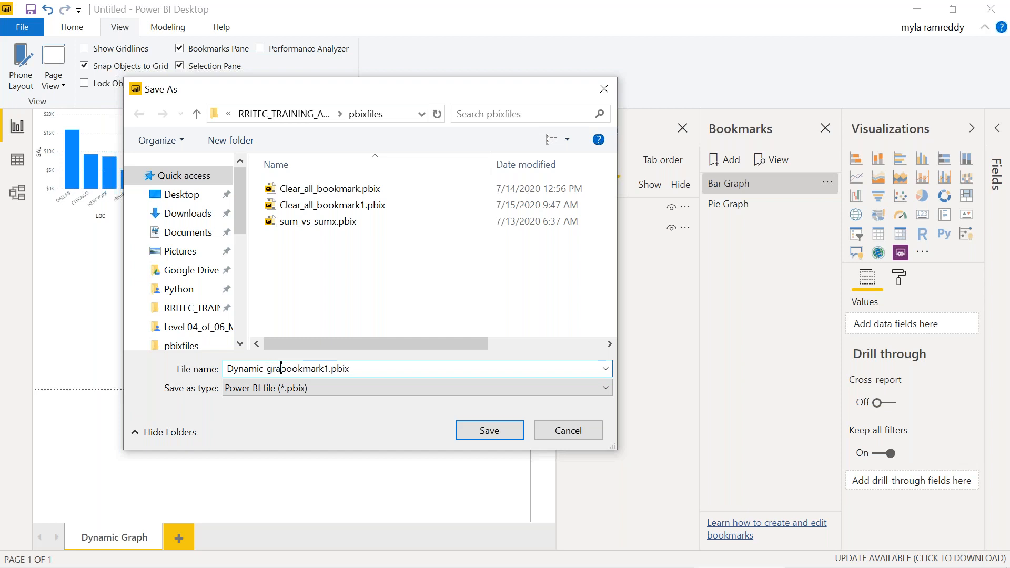
type("_")
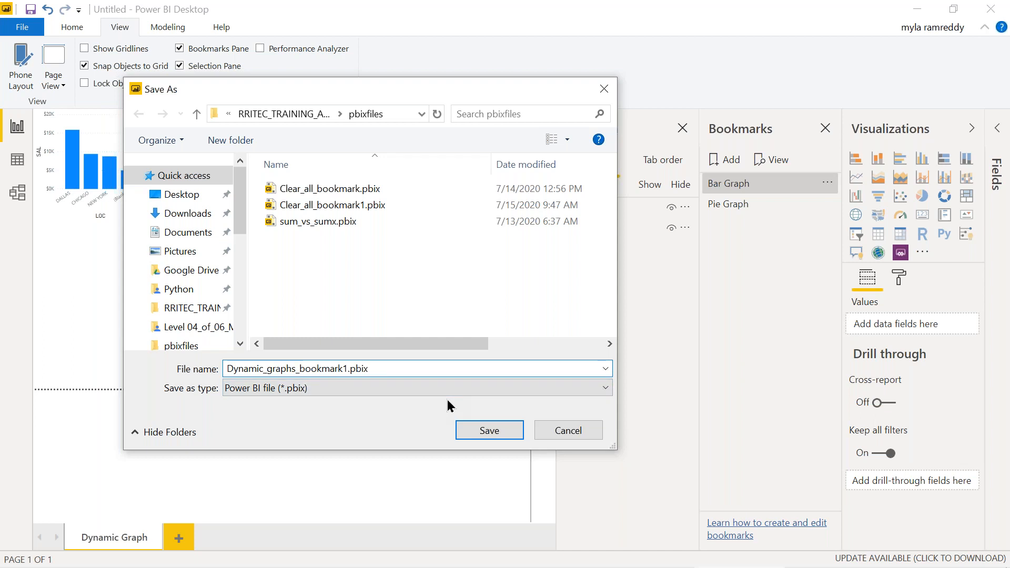
left_click(483, 435)
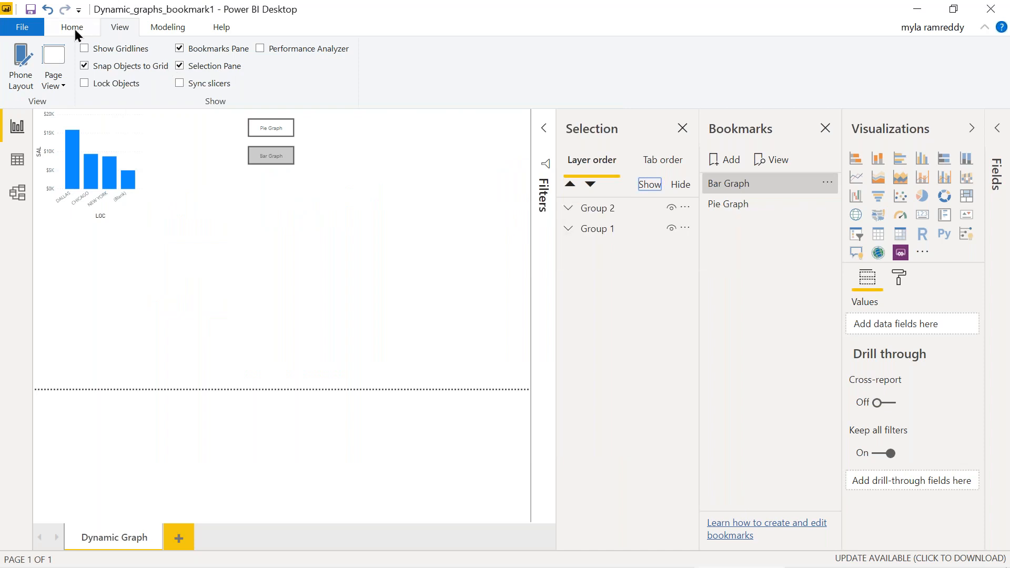
Step: Publish the report to My workspace
left_click(68, 28)
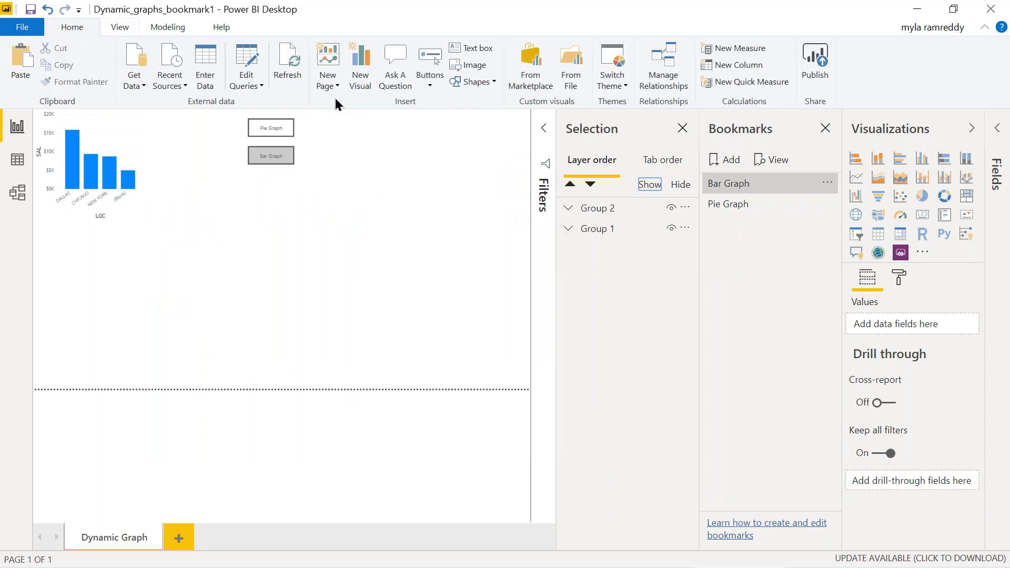
left_click(816, 70)
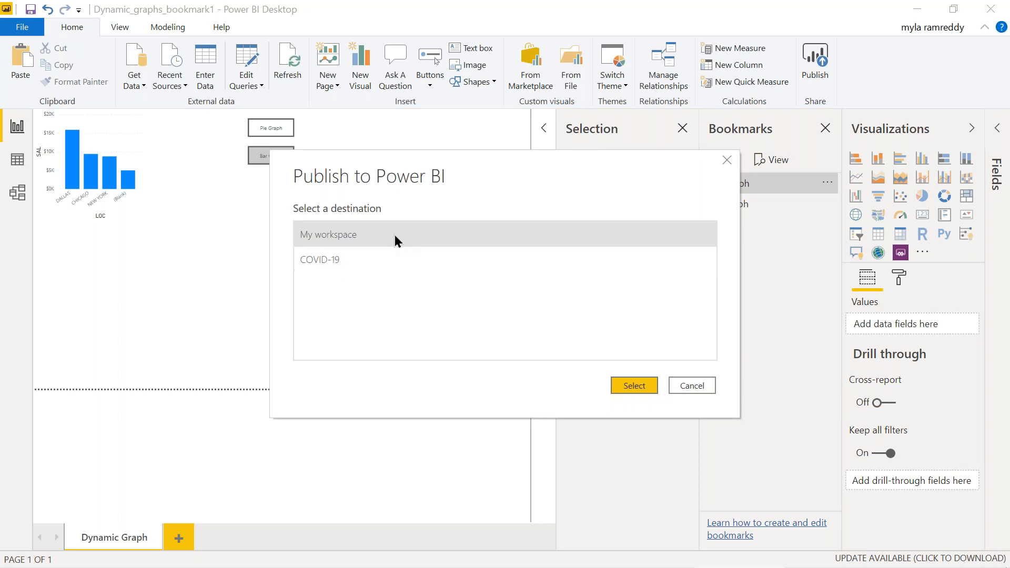
left_click(634, 385)
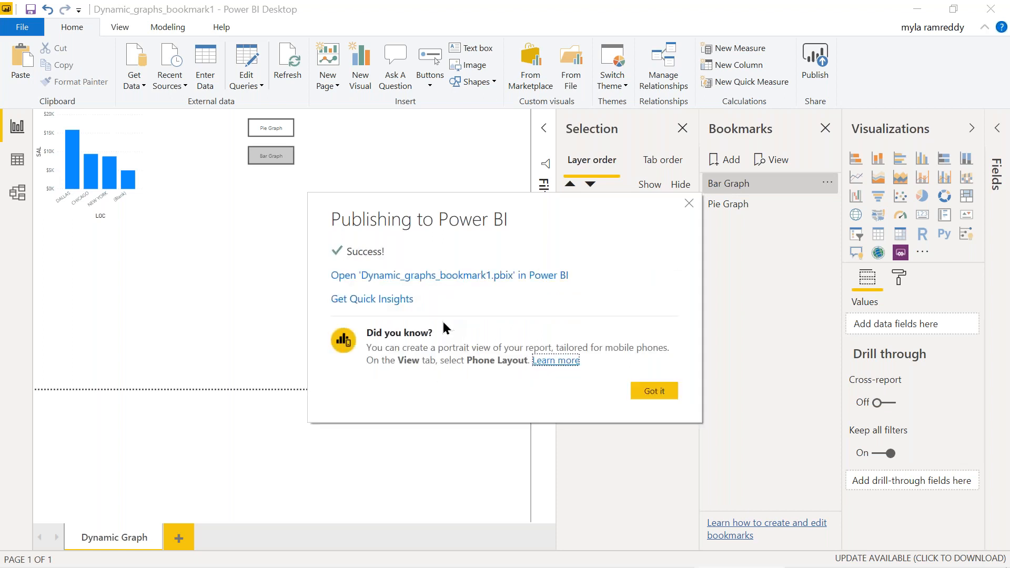
Step: Open the published Dynamic_graphs_bookmark1 report in the Power BI service in the browser and reload its page
left_click(456, 278)
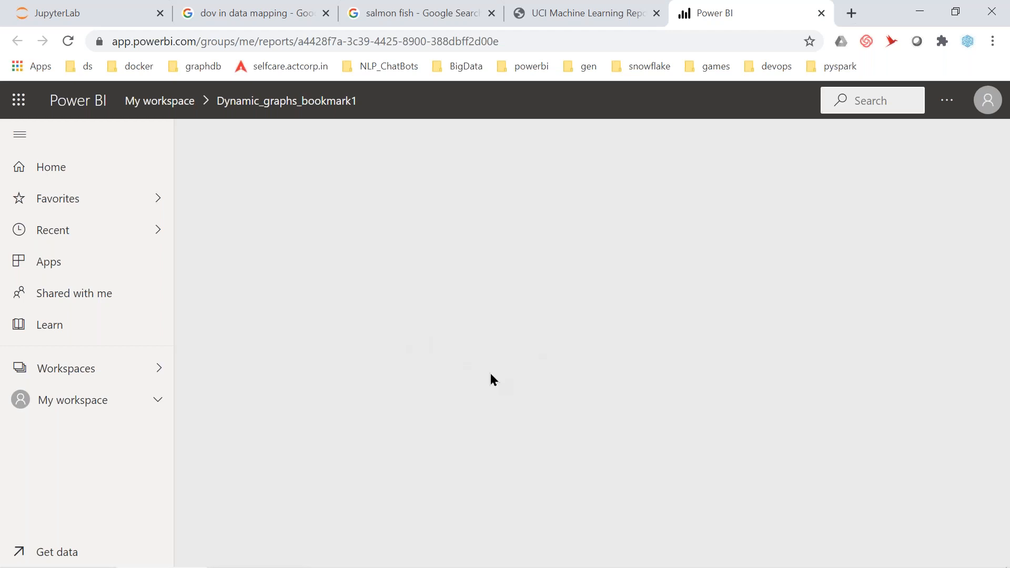
left_click(527, 46)
key("Return")
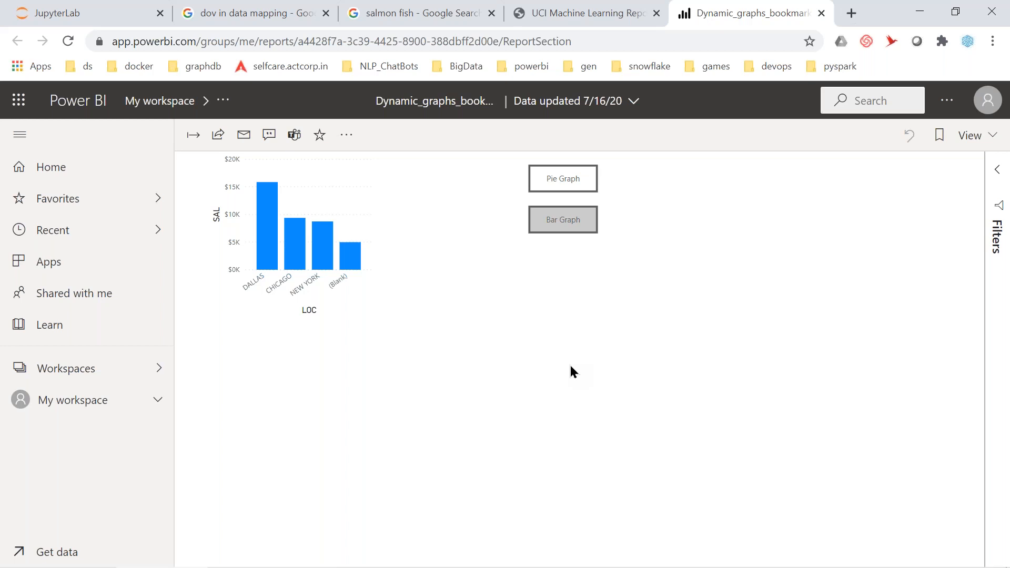
left_click(347, 138)
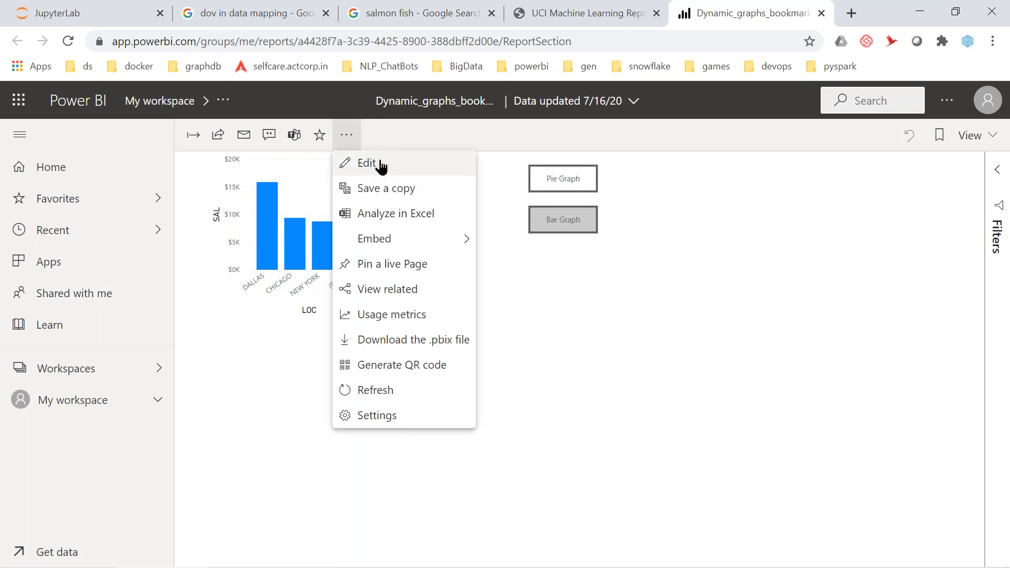
left_click(594, 371)
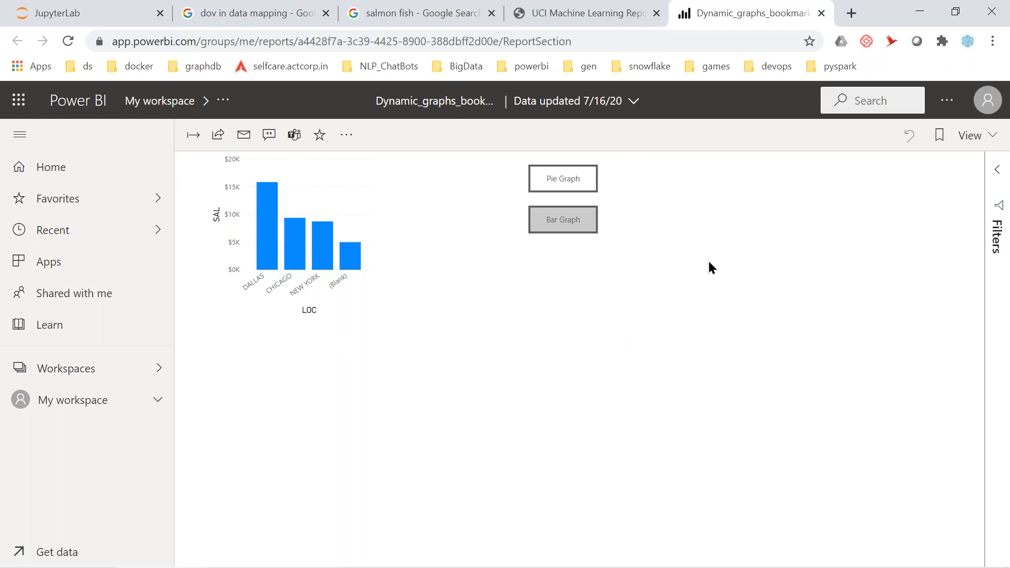
Step: Test the published report's chart switching with the white Pie Graph and Bar Graph buttons, ending on the pie chart
left_click(555, 184)
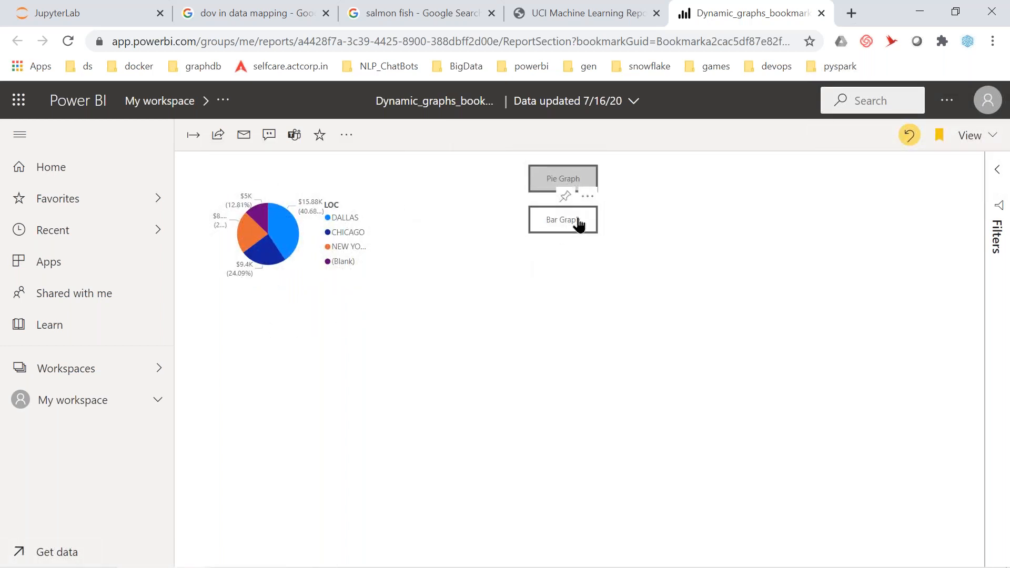
left_click(563, 220)
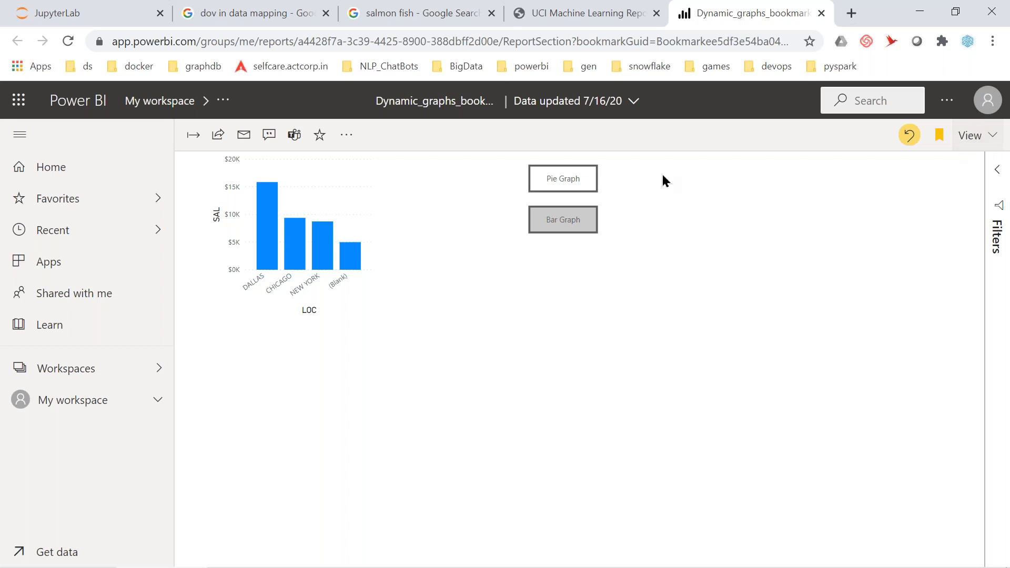
left_click(562, 185)
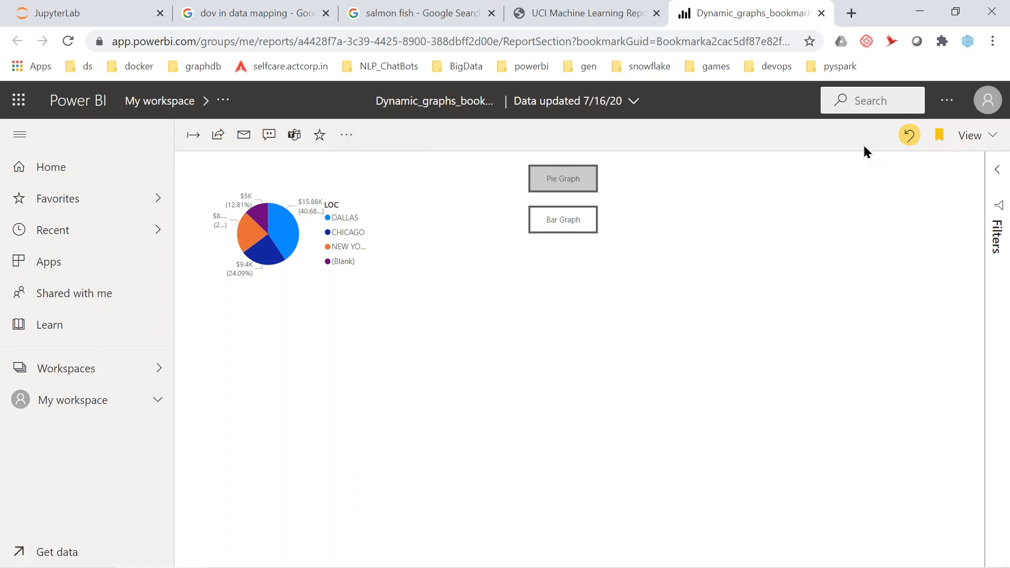
left_click(992, 137)
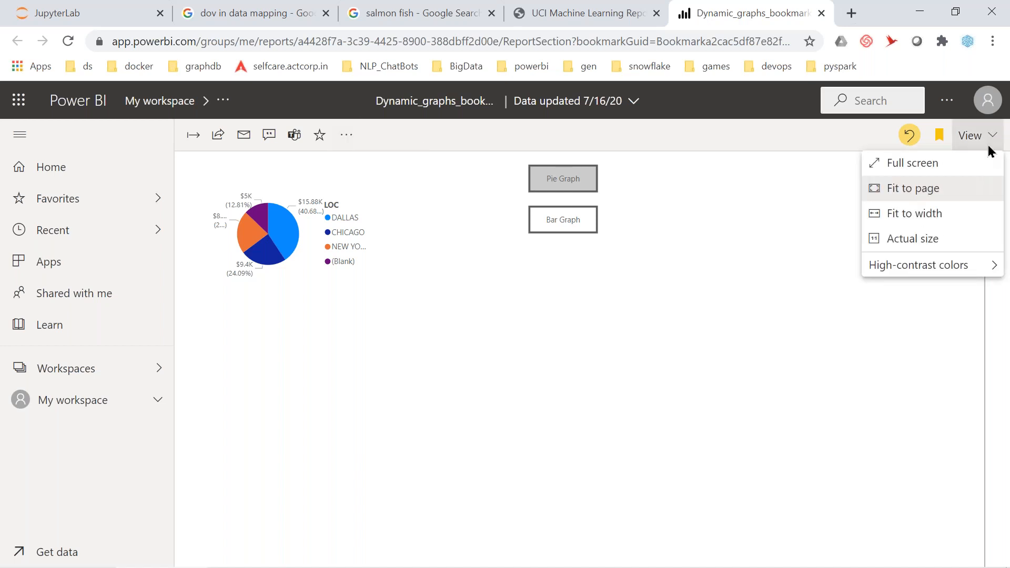
mouse_move(943, 270)
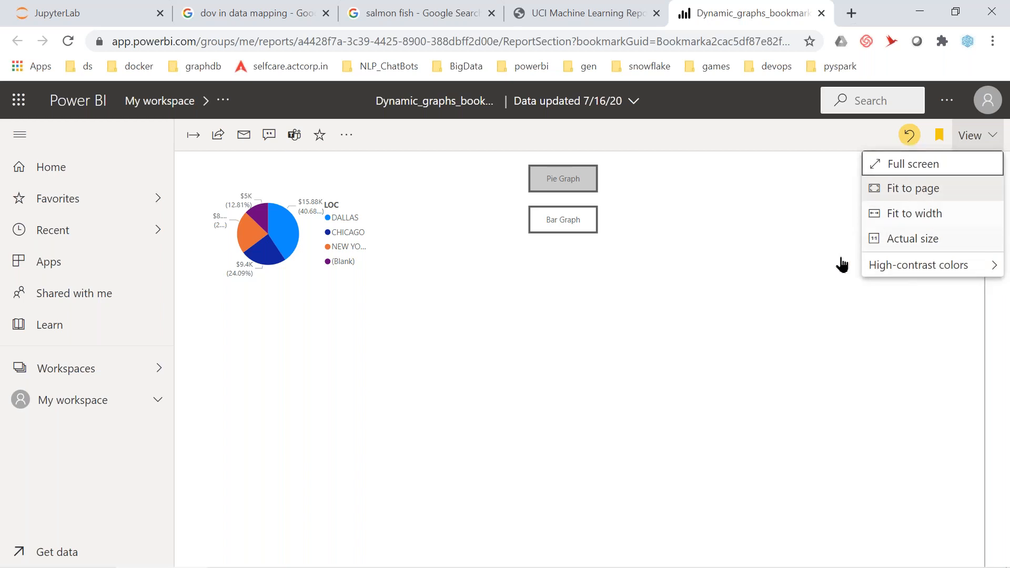
mouse_move(883, 269)
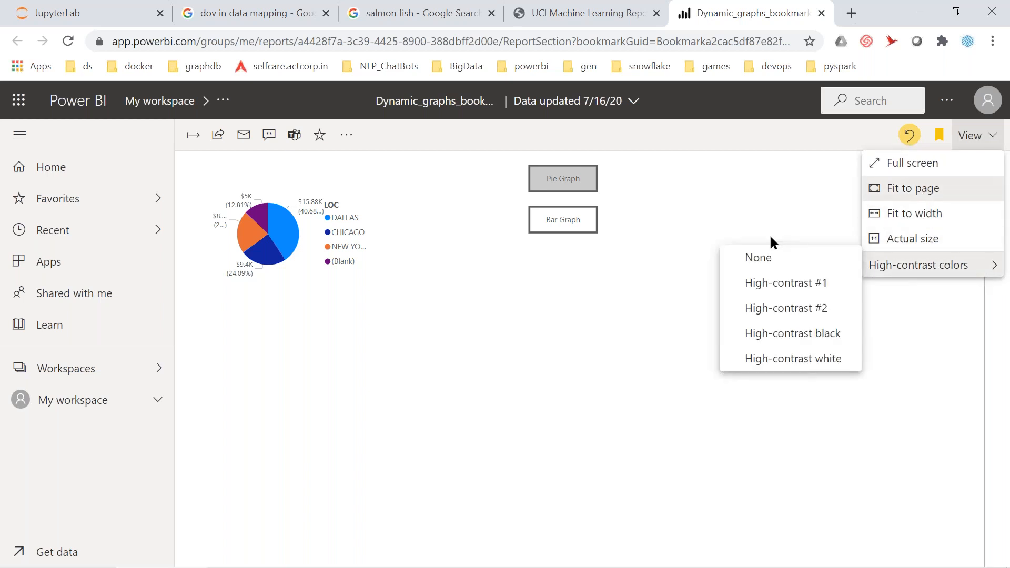
Step: Open the published report in editing mode
left_click(346, 137)
left_click(346, 136)
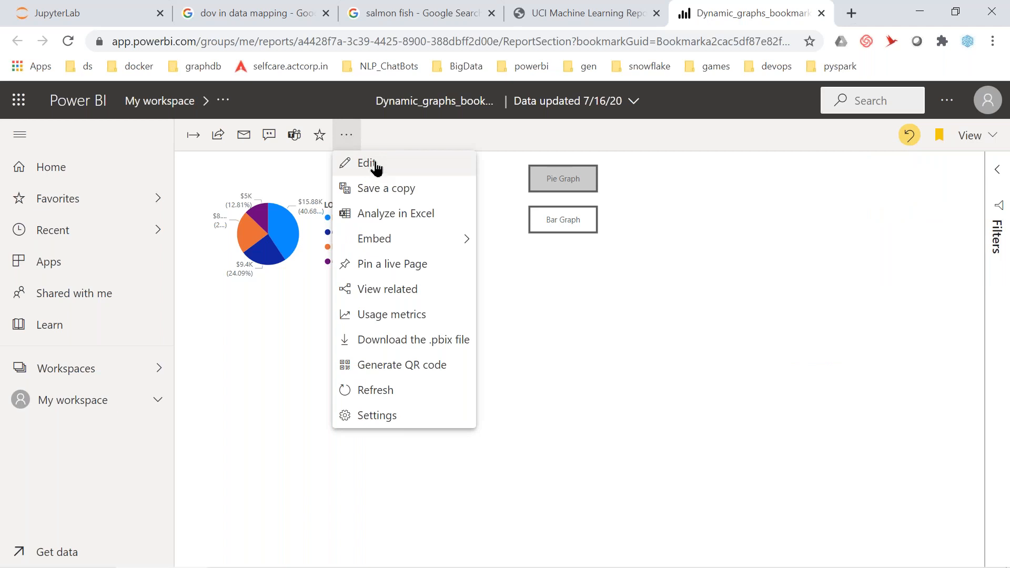
left_click(377, 171)
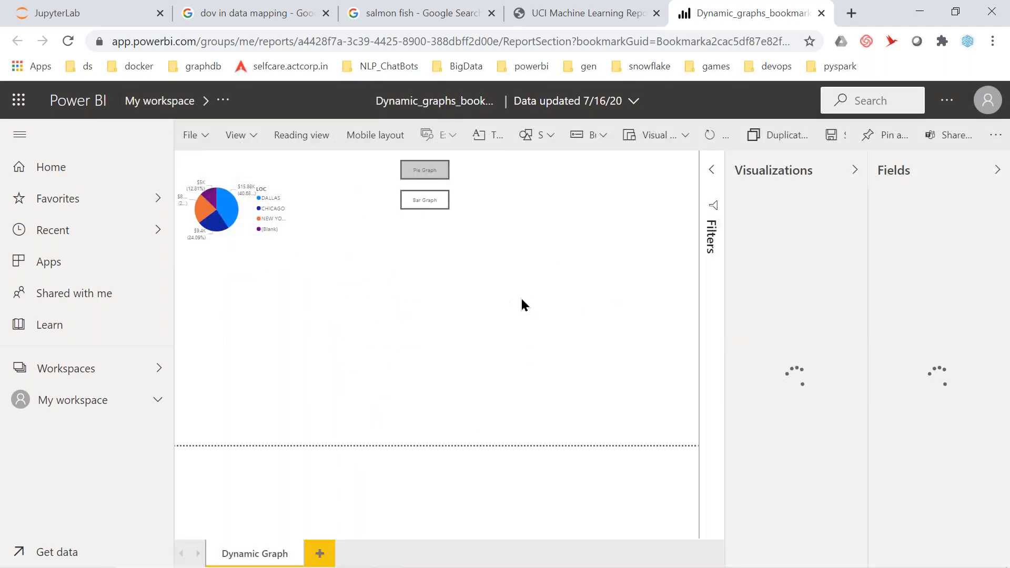
Step: Show the Bookmarks pane in the online editor and look through its Personal bookmarks and Report bookmarks sections
left_click(253, 138)
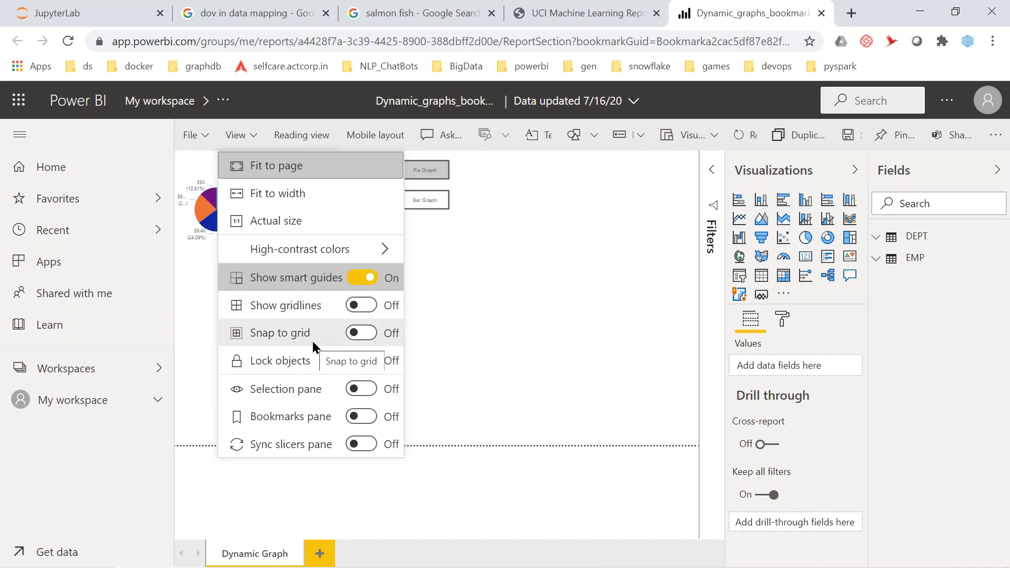
left_click(369, 418)
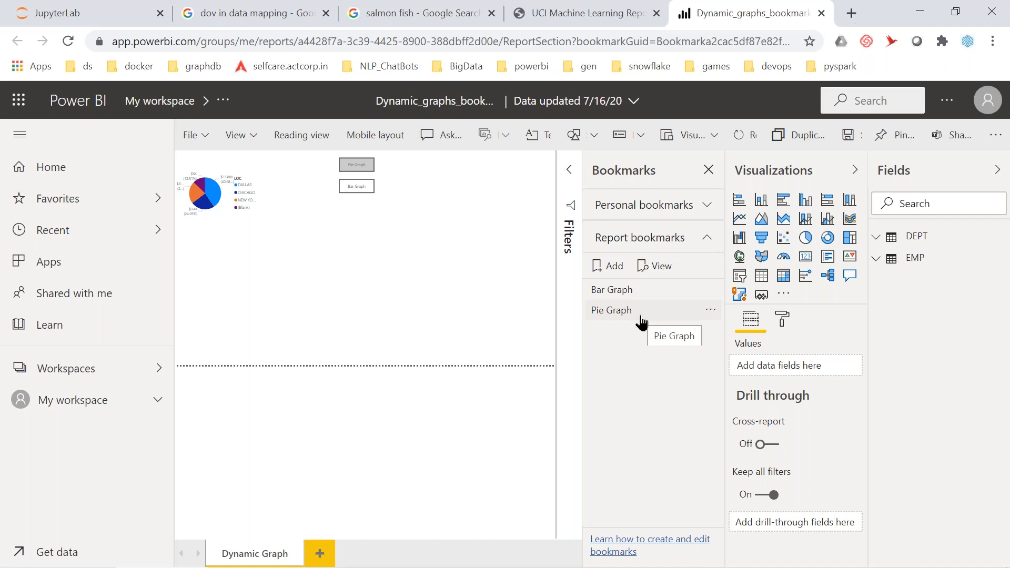
left_click(707, 209)
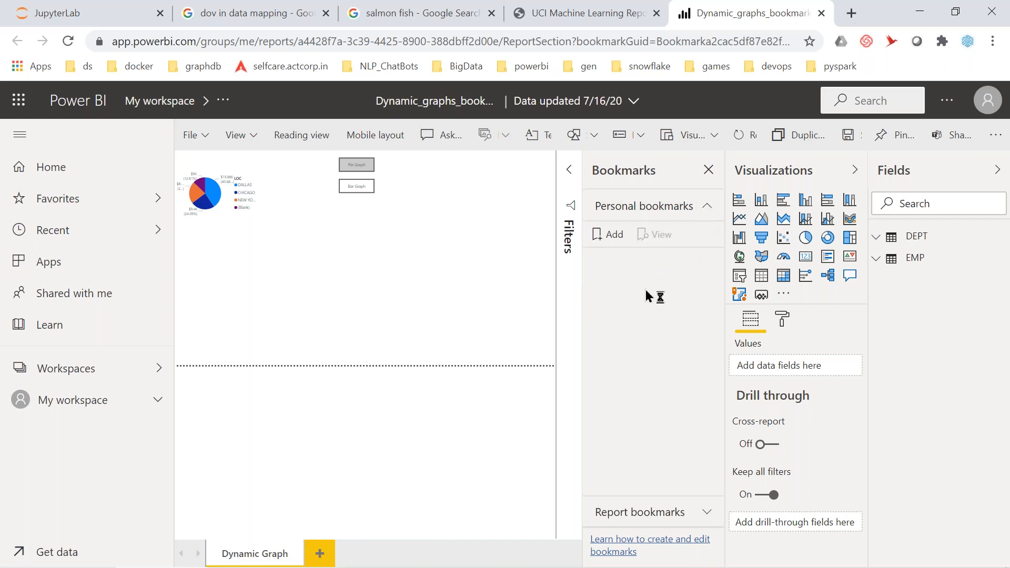
left_click(707, 207)
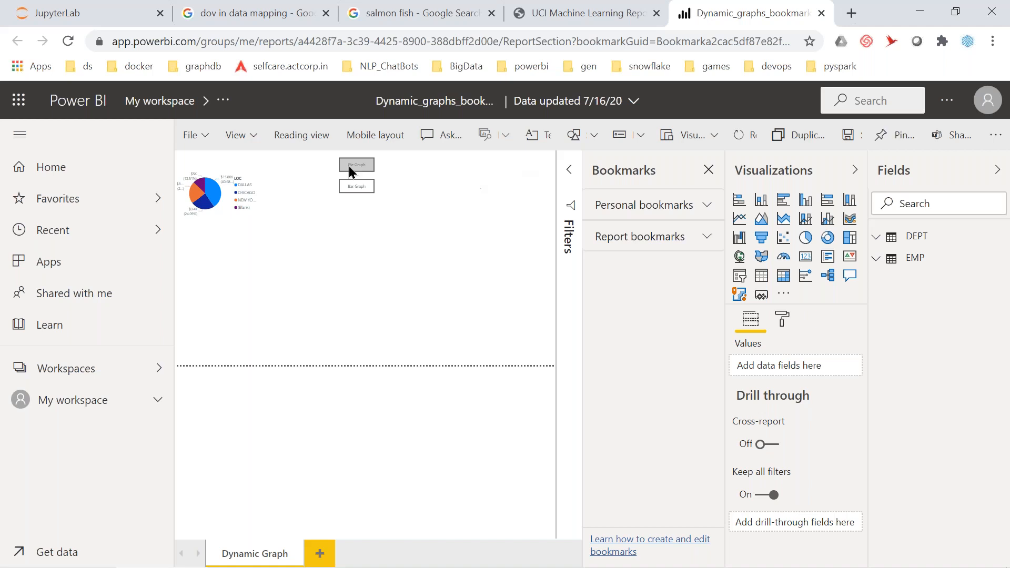
left_click(684, 206)
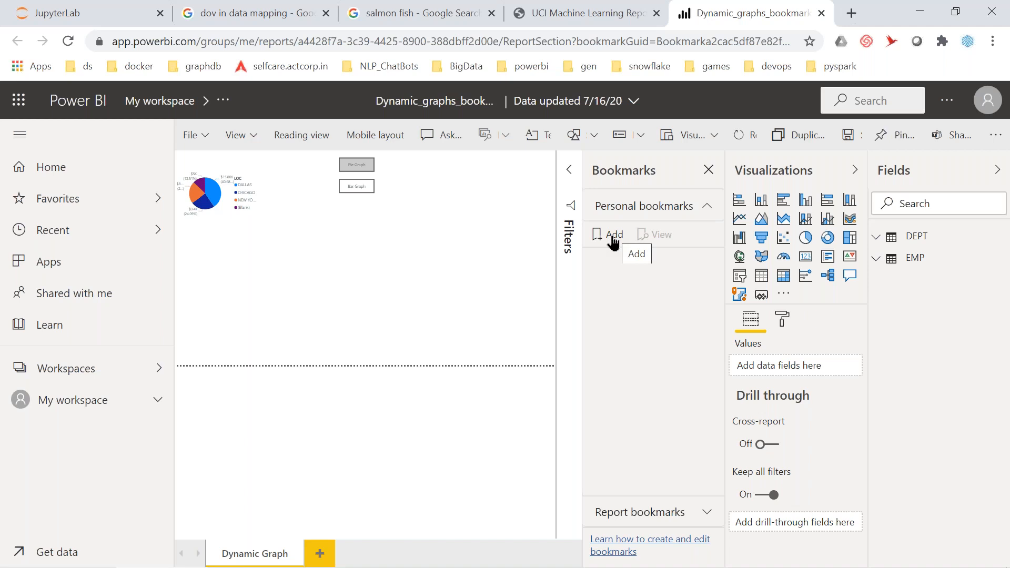
left_click(680, 208)
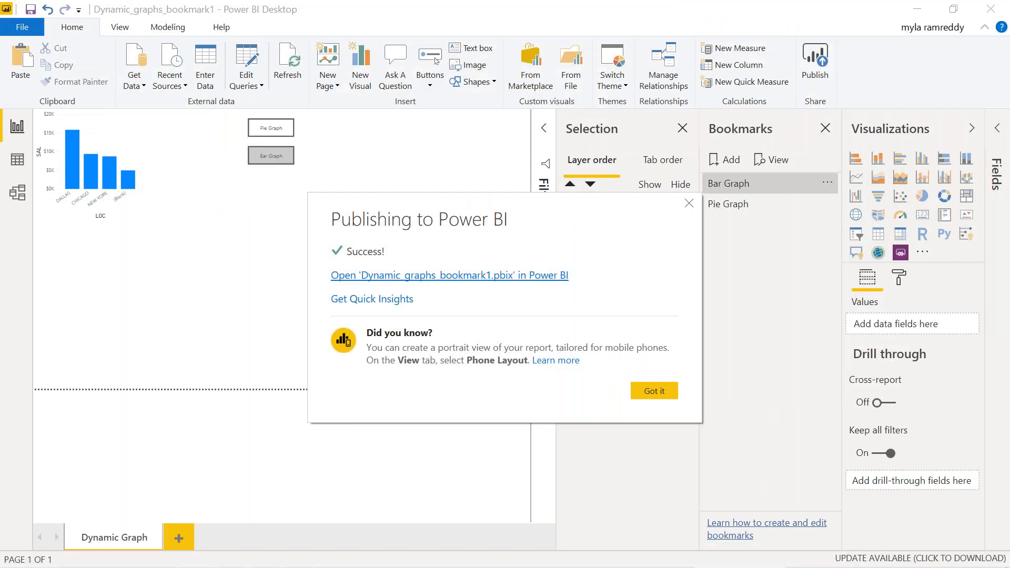
Step: Switch to Power BI Desktop, dismiss the publishing message, and check selecting the bar chart and its individual bars within the group
left_click(651, 400)
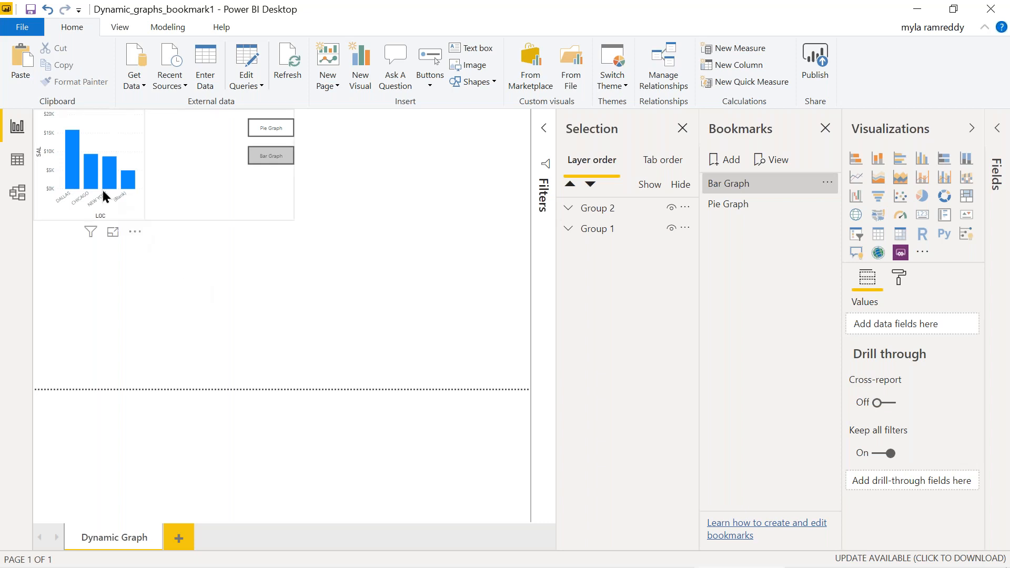
mouse_move(75, 176)
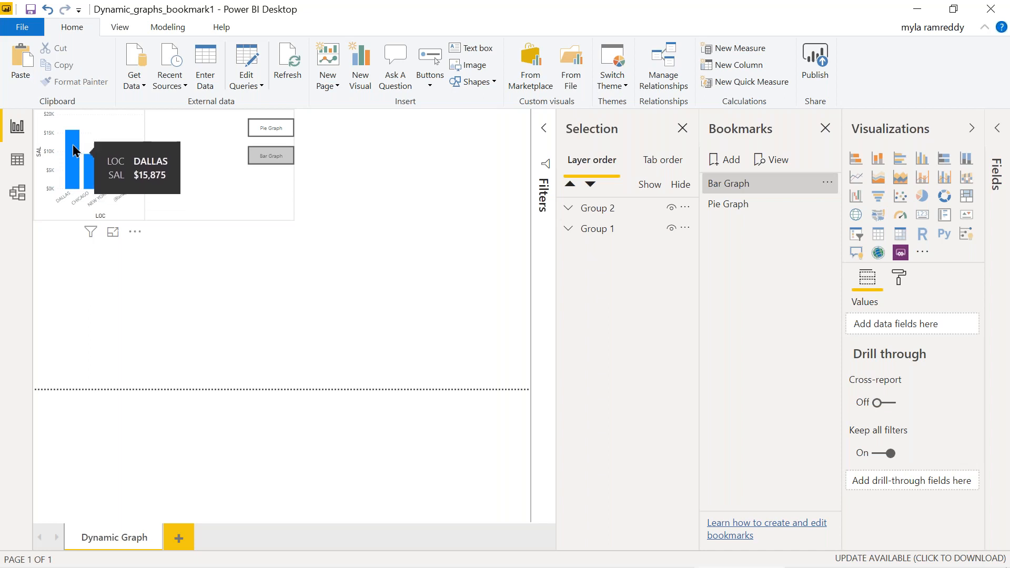
left_click(86, 185)
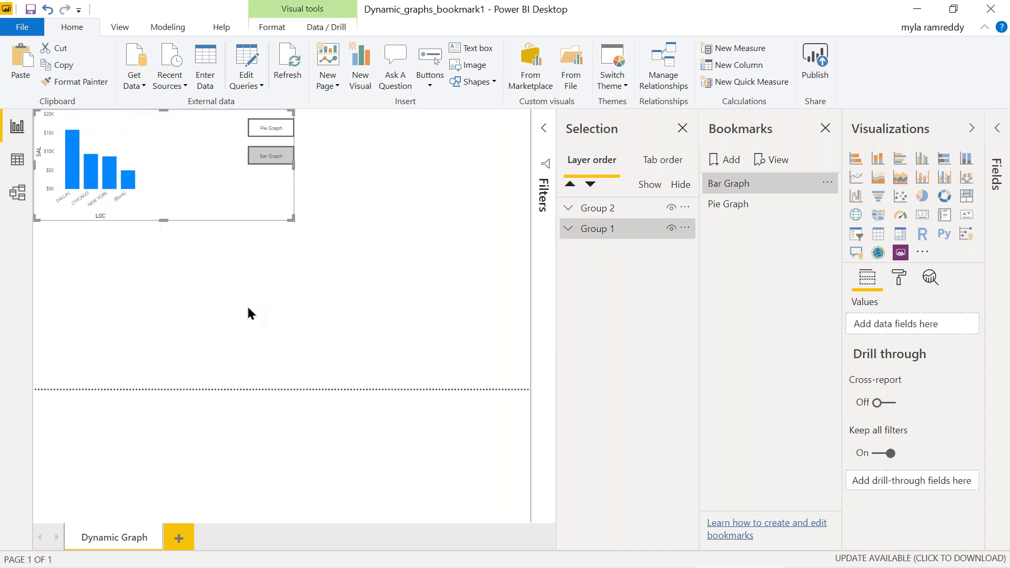
left_click(248, 308)
left_click(91, 174)
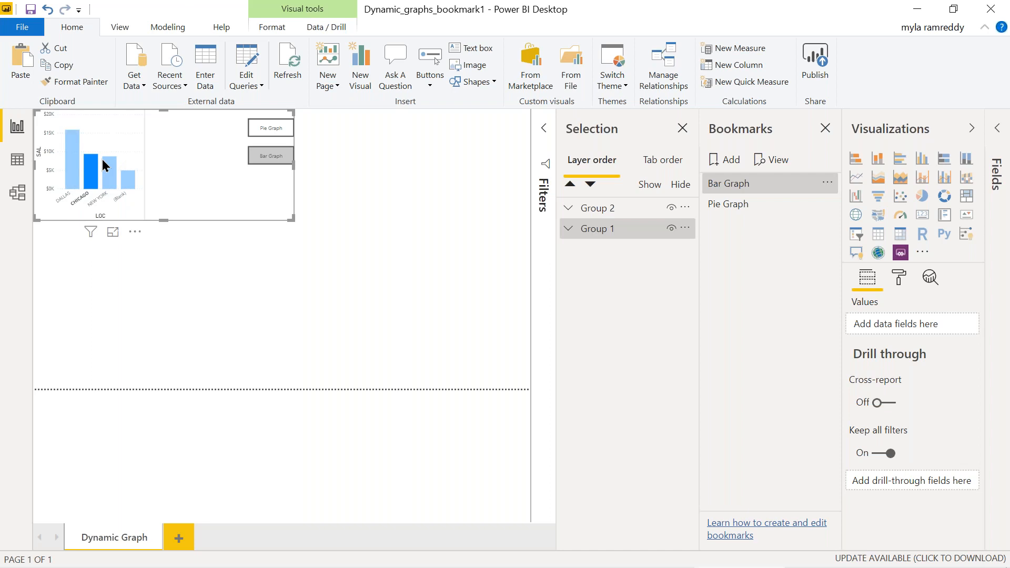
left_click(104, 164)
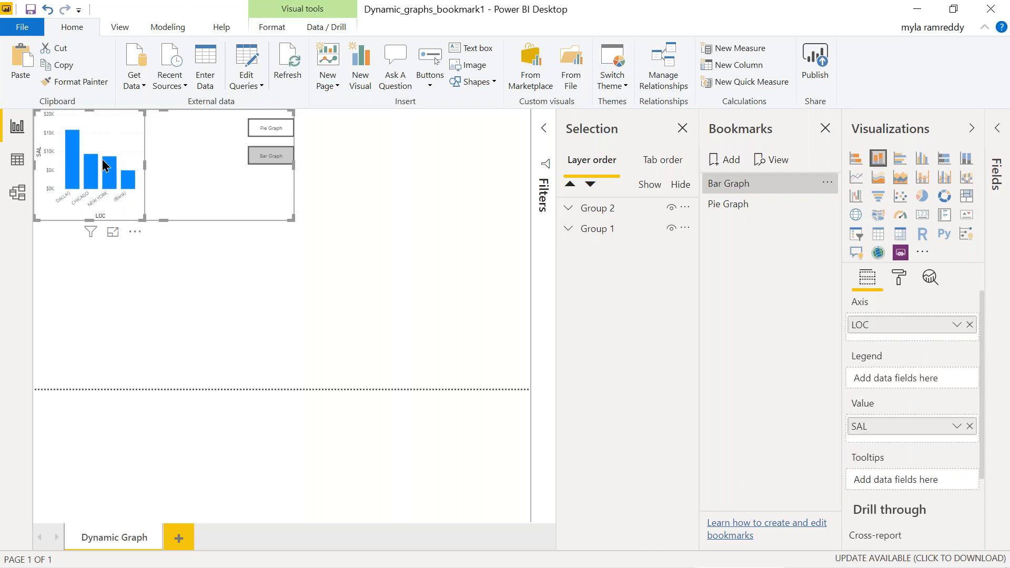
left_click(210, 354)
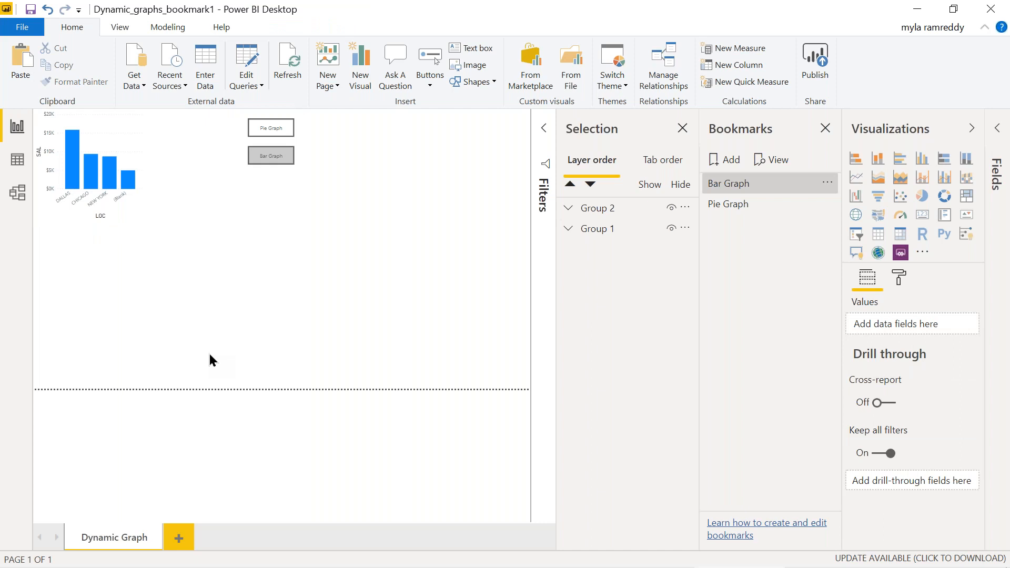
Step: Copy the bar chart group from the Dynamic Graph page onto a new report page
left_click(127, 171)
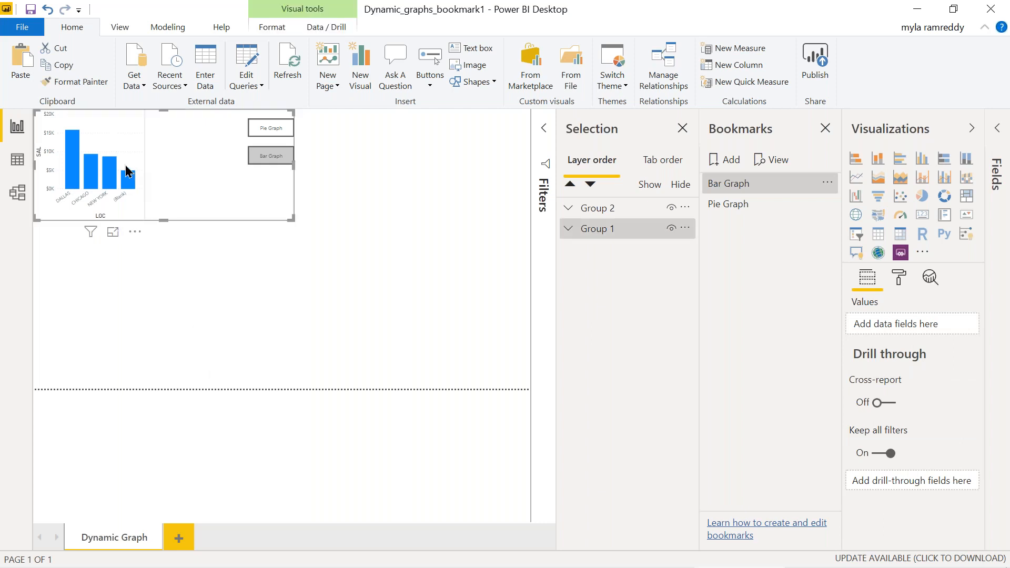
left_click(179, 540)
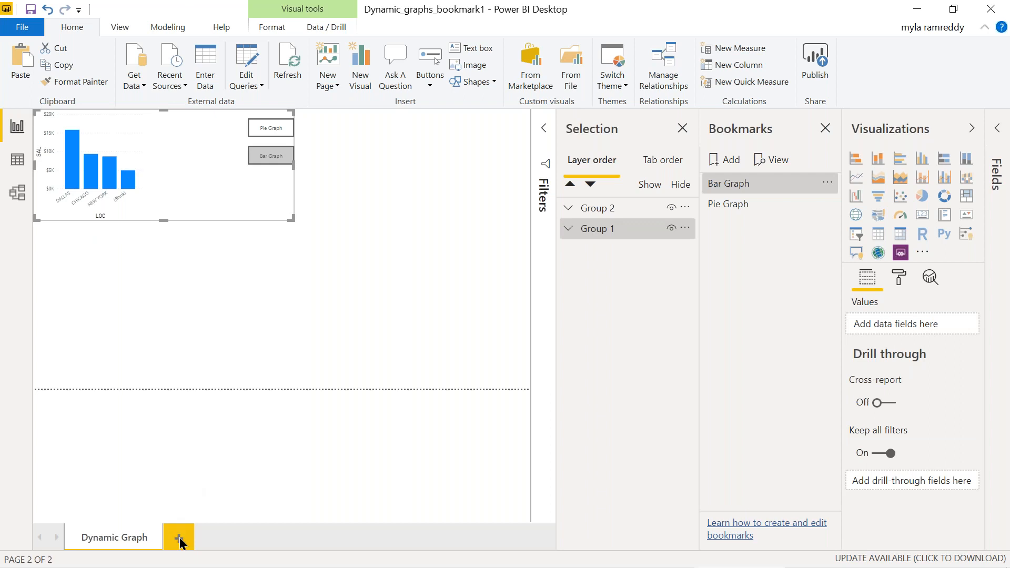
key("ctrl+v")
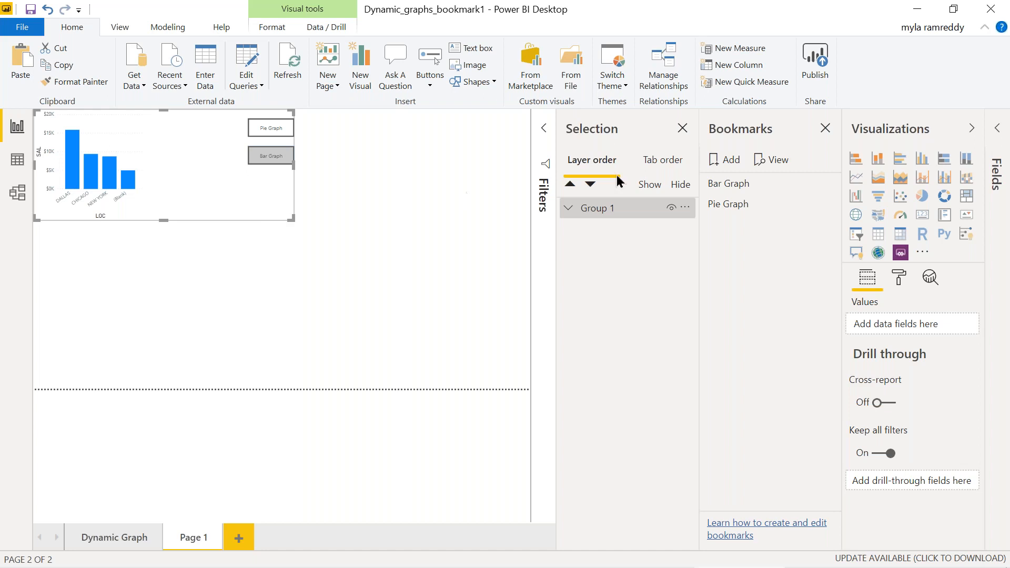
Step: Close the Bookmarks and Selection panes and highlight the CHICAGO bar in the copied chart
left_click(824, 129)
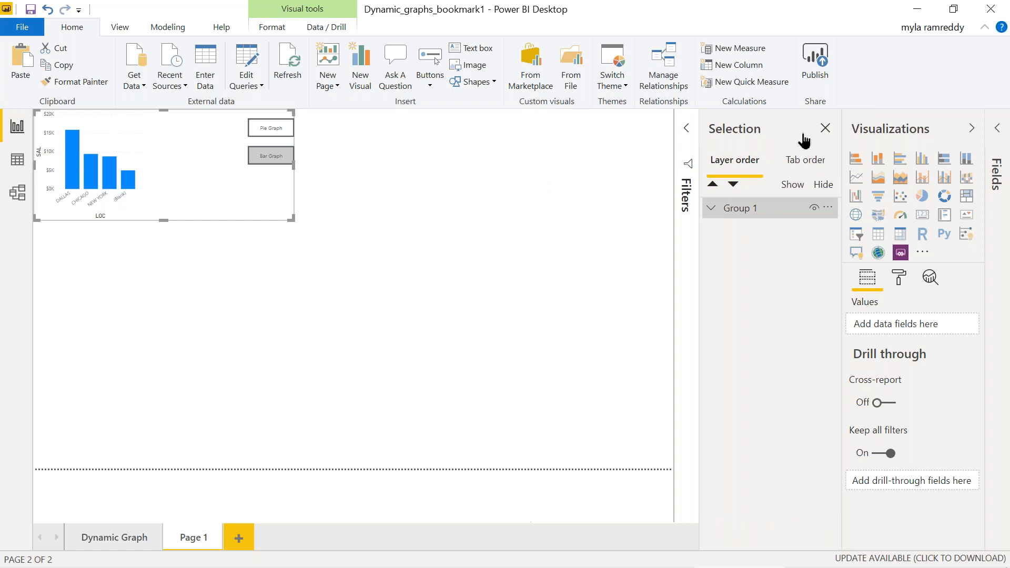
left_click(824, 129)
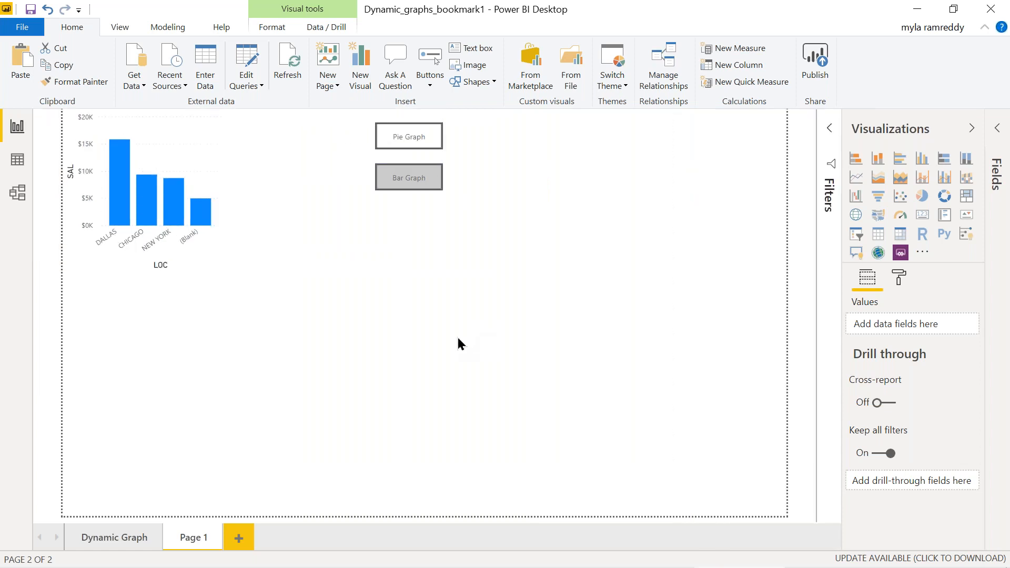
left_click(148, 209)
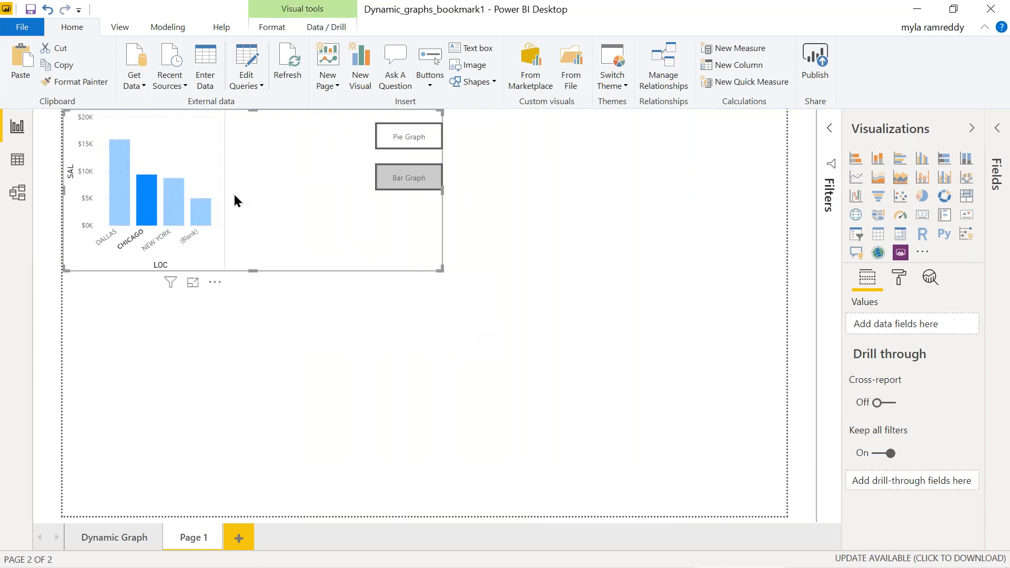
left_click(459, 257)
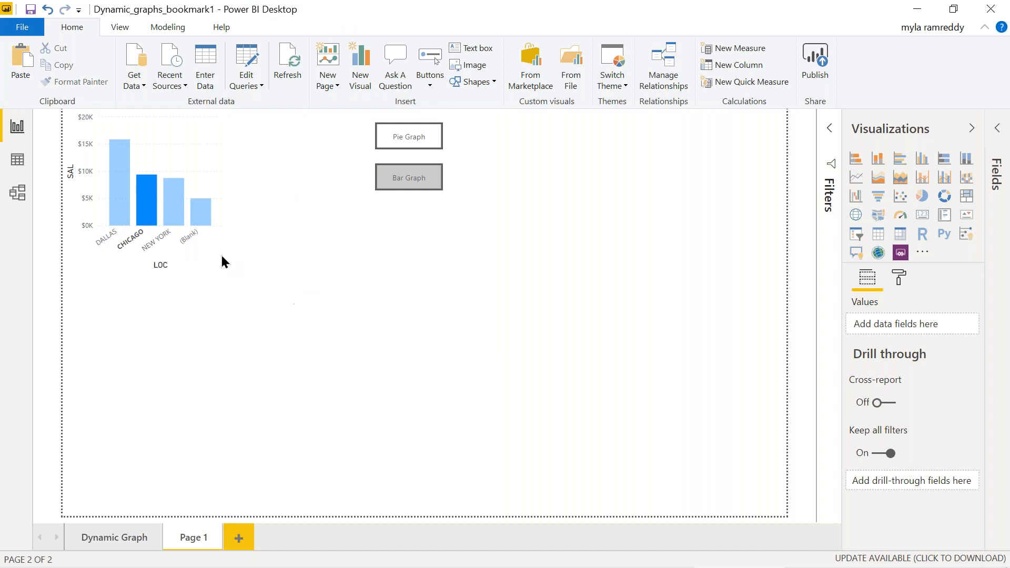
Step: On the Dynamic Graph page, highlight the NEW YORK bar, make the bar chart group taller, and move it toward the page's centre
left_click(110, 541)
left_click(178, 213)
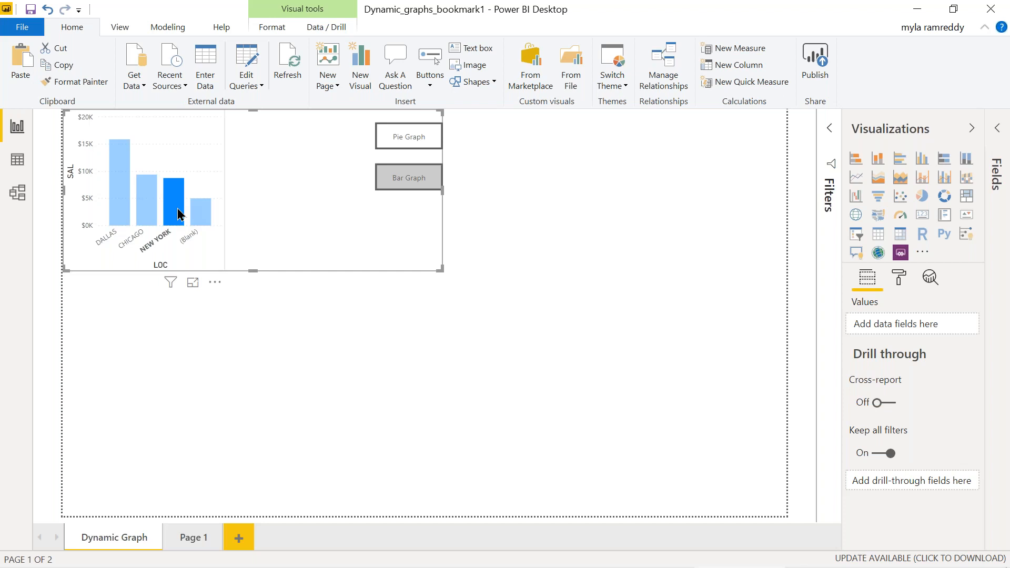
left_click_drag(253, 271, 247, 344)
left_click(405, 208)
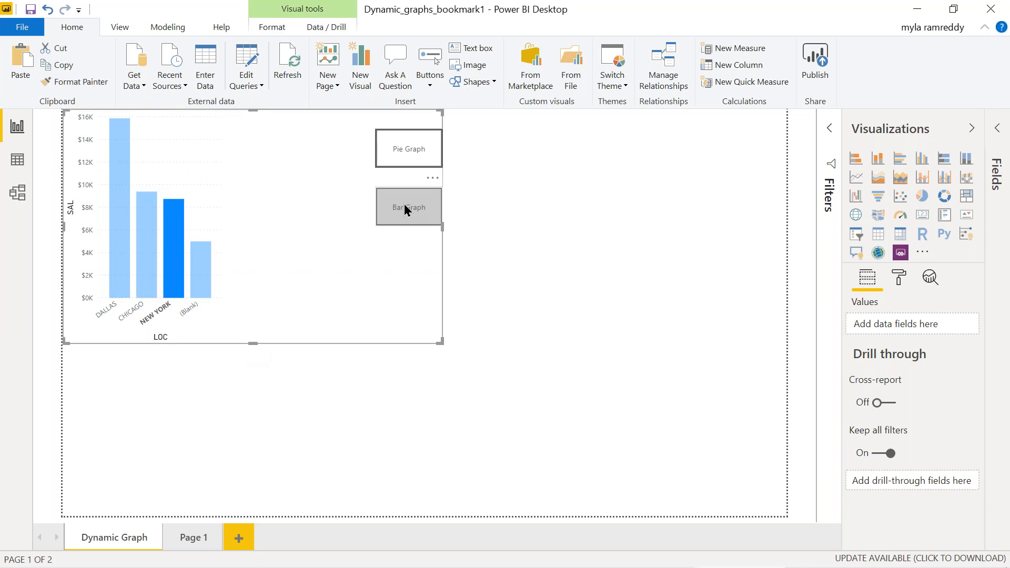
left_click_drag(403, 208, 529, 209)
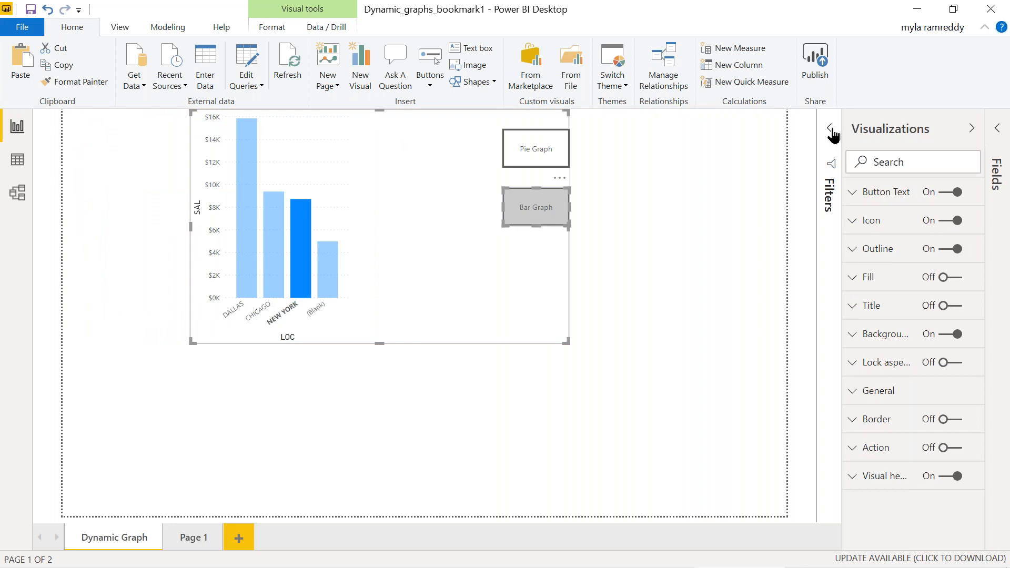
Step: Show the Selection pane for the Dynamic Graph page
left_click(124, 29)
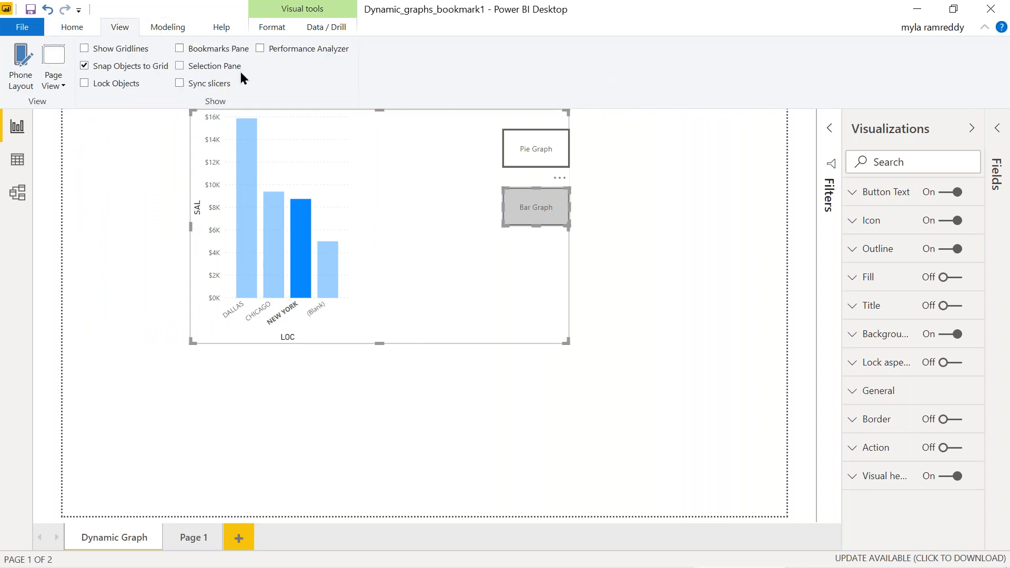
left_click(374, 214)
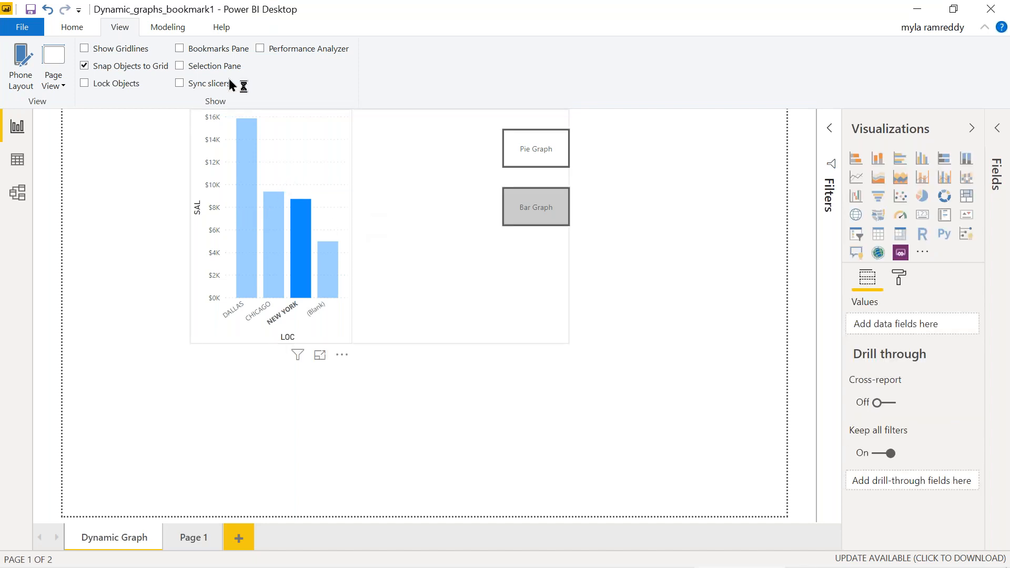
left_click(195, 69)
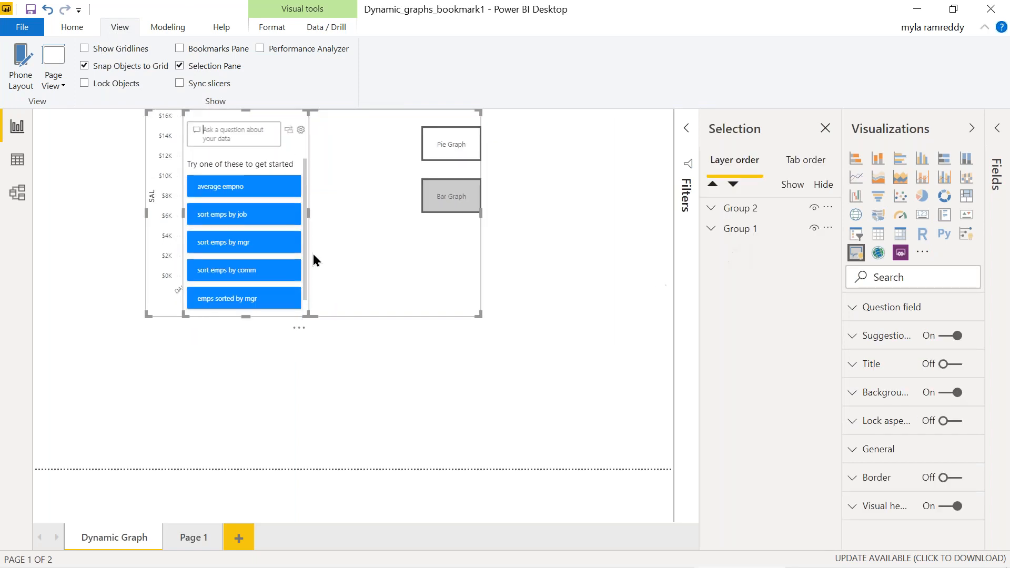
Step: Try to move the Q&A visual within the bar chart group and turn it into a standard visual, dismissing the error
left_click_drag(258, 181, 320, 232)
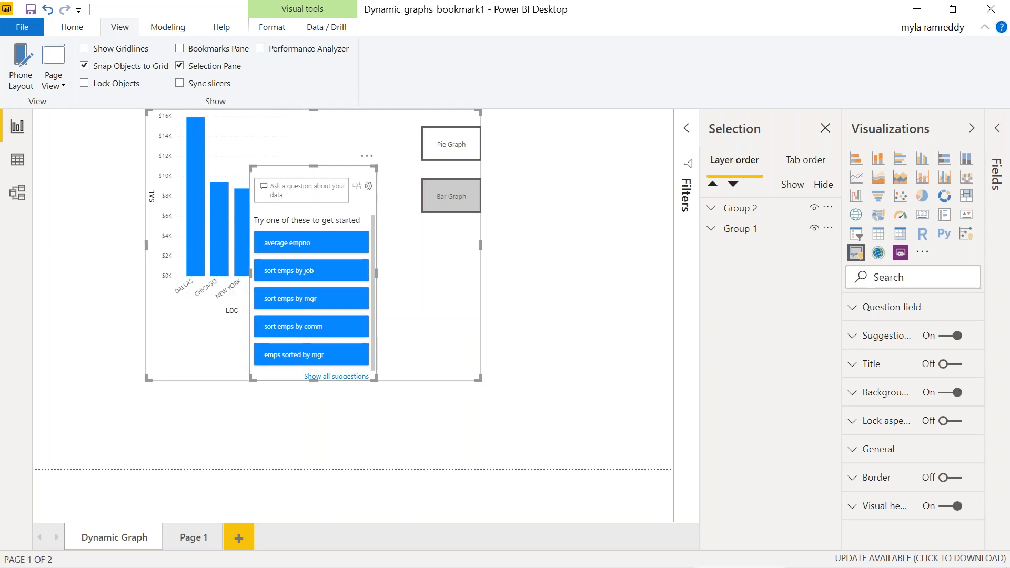
left_click(356, 187)
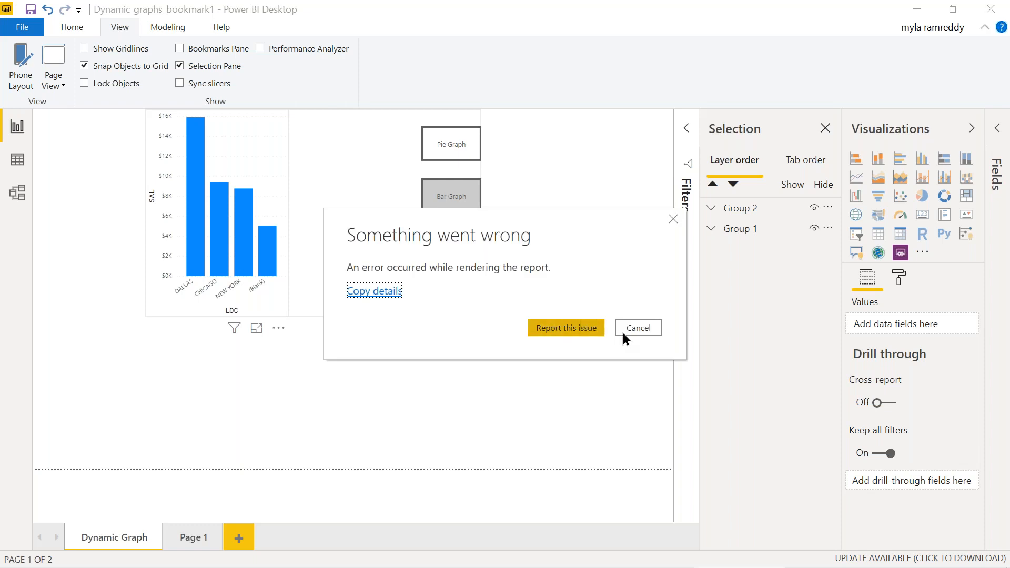
left_click(637, 329)
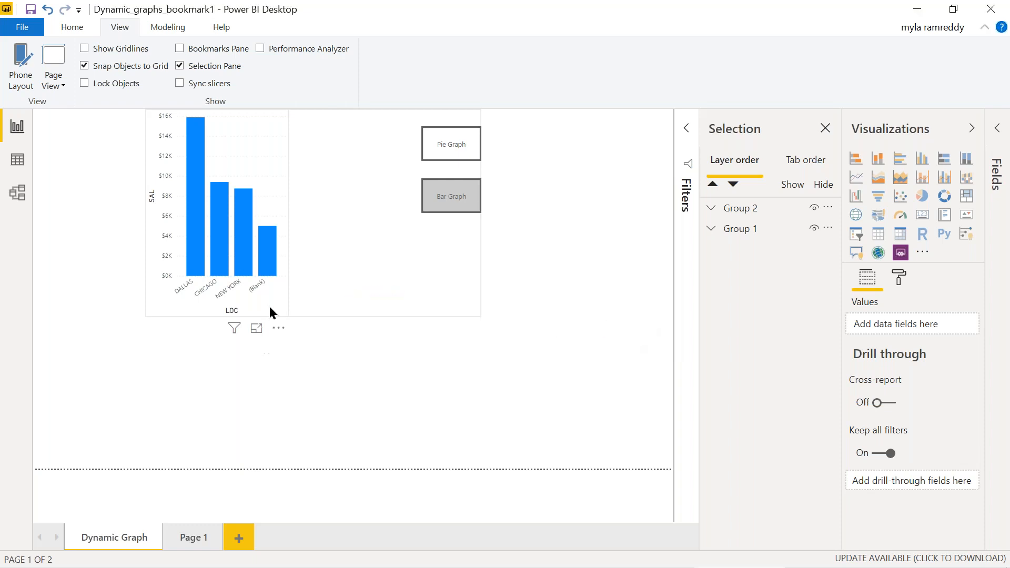
Step: Highlight the CHICAGO bar, make the bar chart group narrower, and turn off snapping objects to the grid
left_click(272, 324)
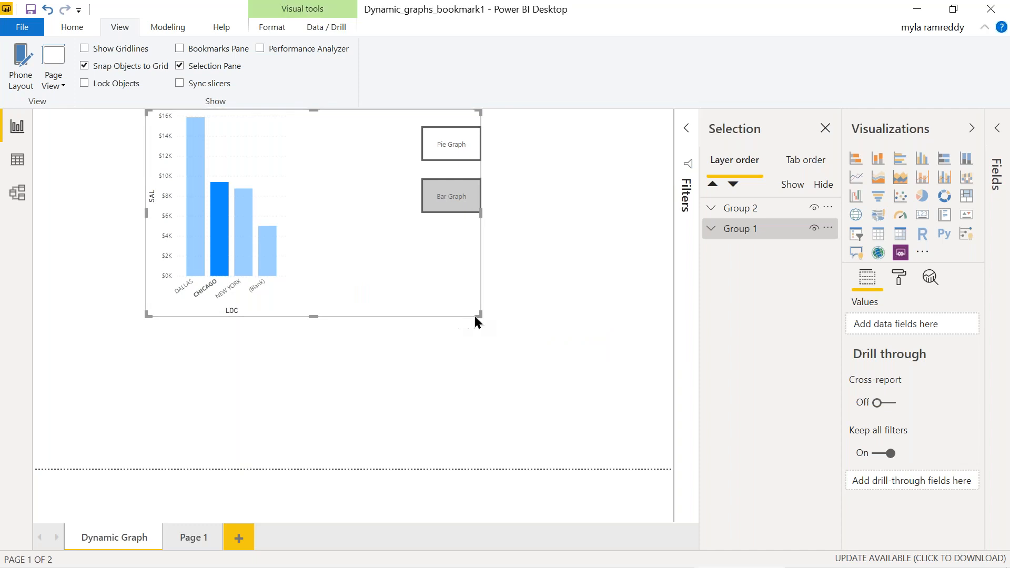
left_click_drag(477, 315, 409, 309)
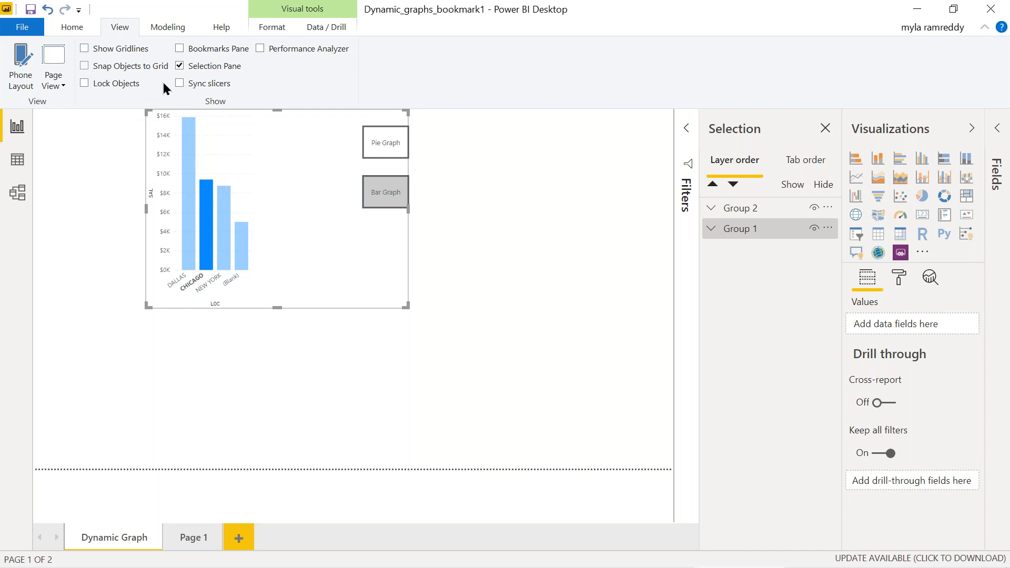
left_click(103, 86)
left_click(102, 87)
Step: Add another report page and create a table on it with LOC from DEPT and SAL from EMP
left_click(238, 537)
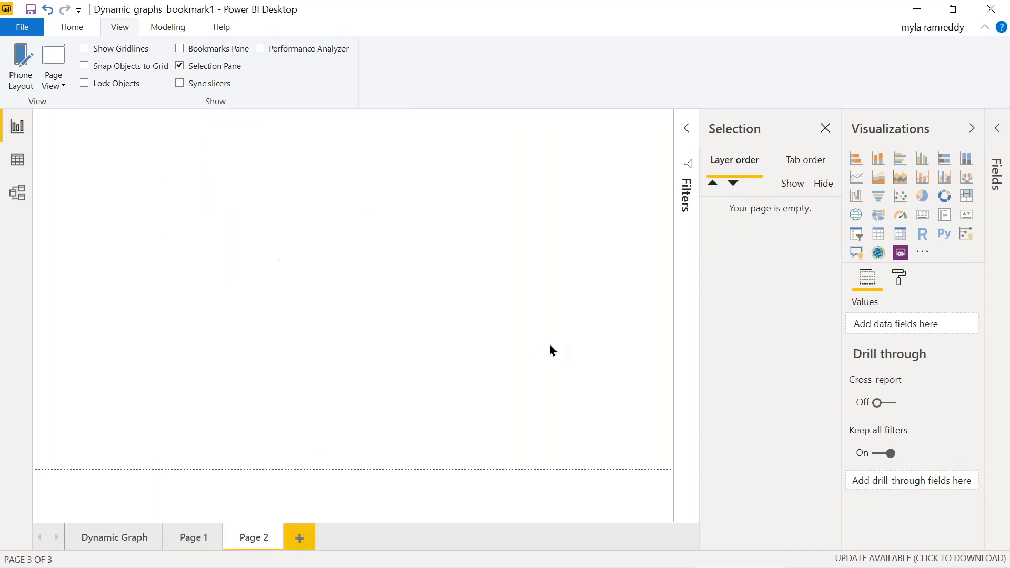
left_click(1000, 152)
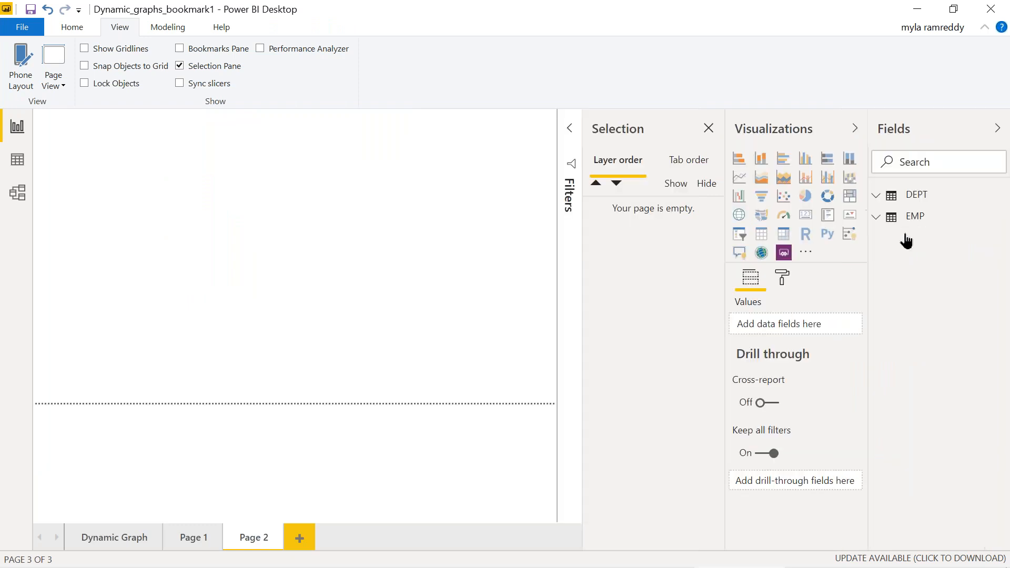
left_click(878, 203)
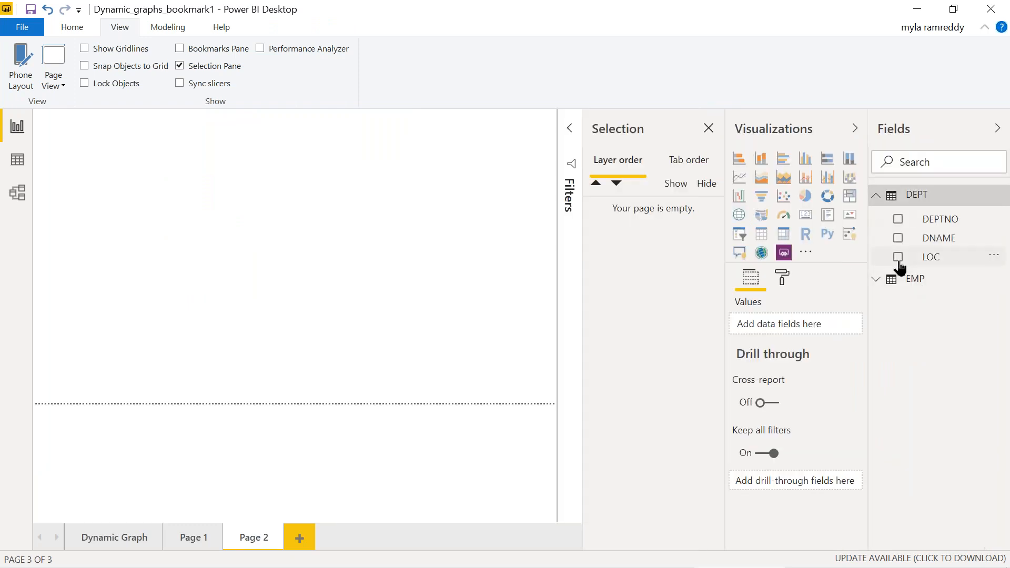
left_click(880, 282)
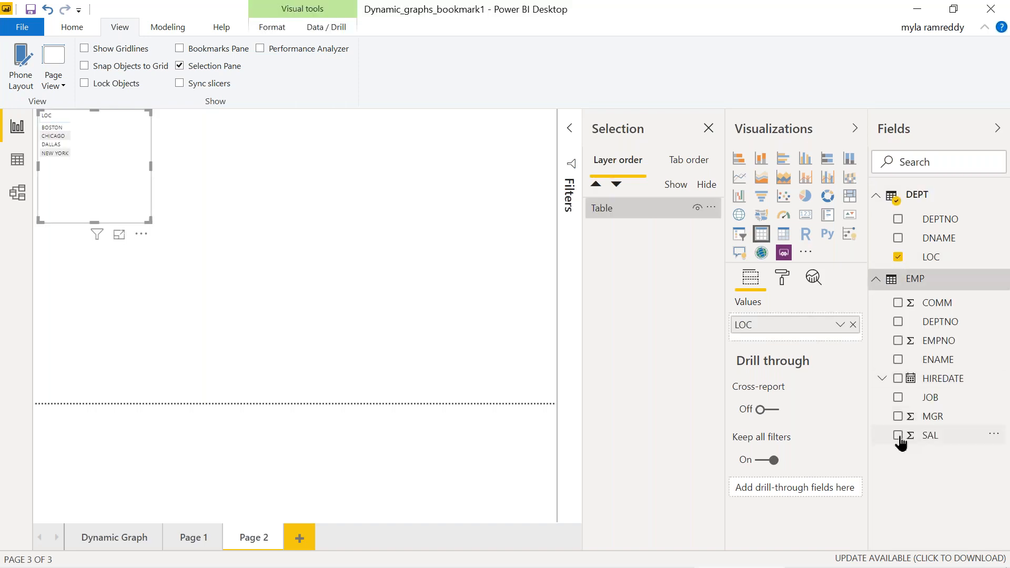
left_click(898, 436)
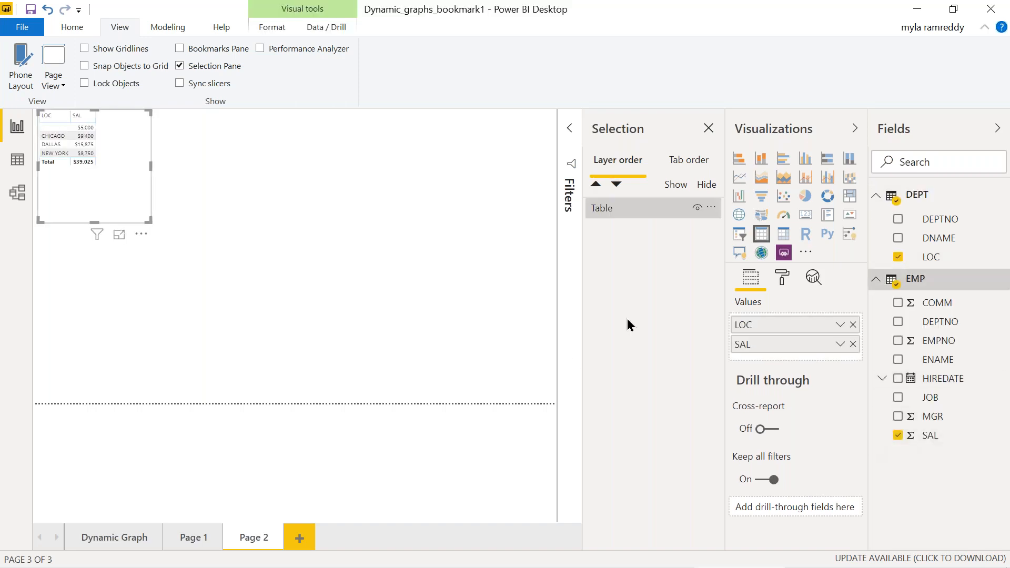
Step: Turn the LOC and SAL table into a stacked column chart and move it away from the page's corner
left_click(762, 158)
left_click_drag(114, 140, 238, 191)
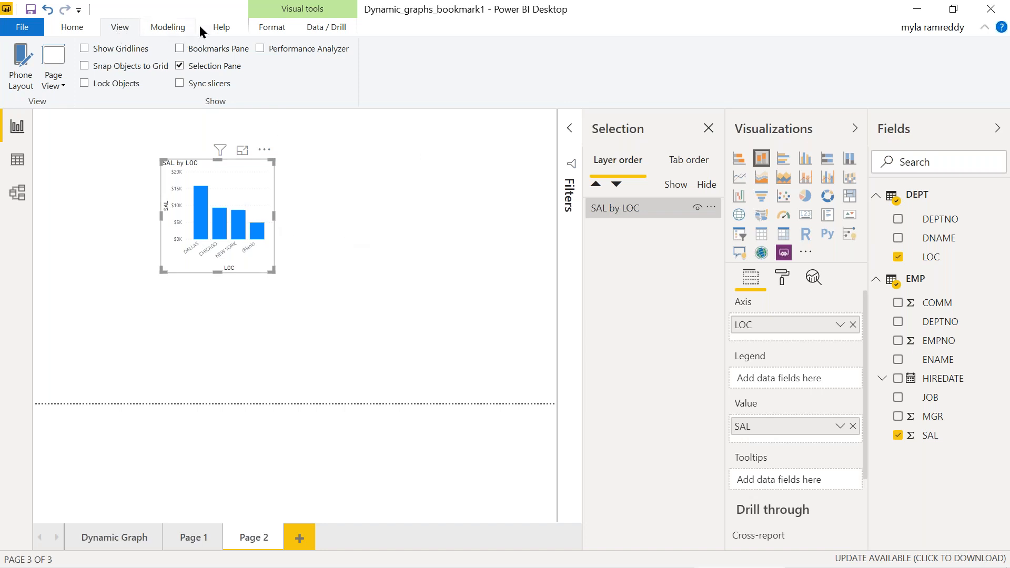
Step: Insert a blank button to the right of the column chart and give it a blue background
left_click(72, 28)
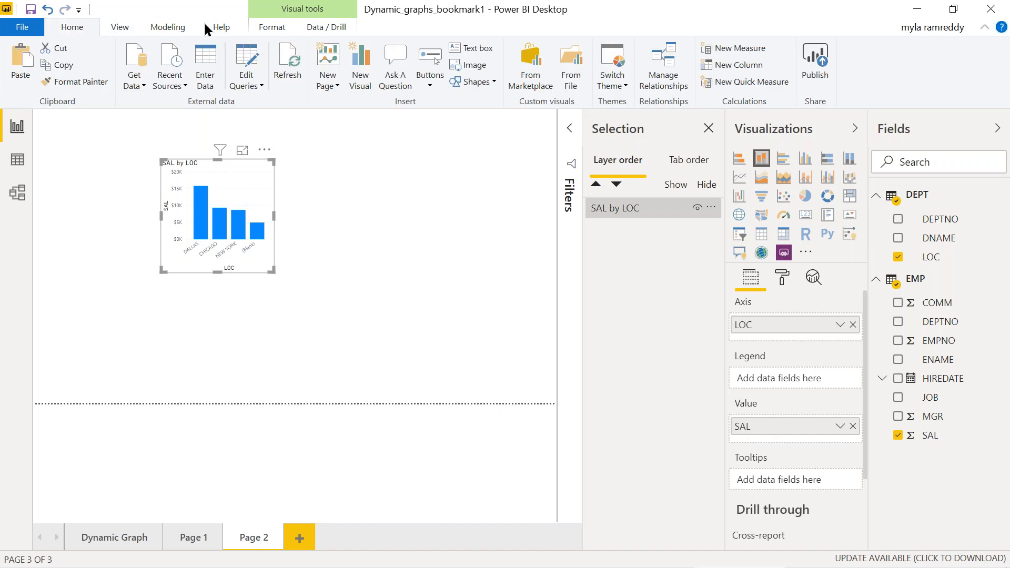
left_click(430, 87)
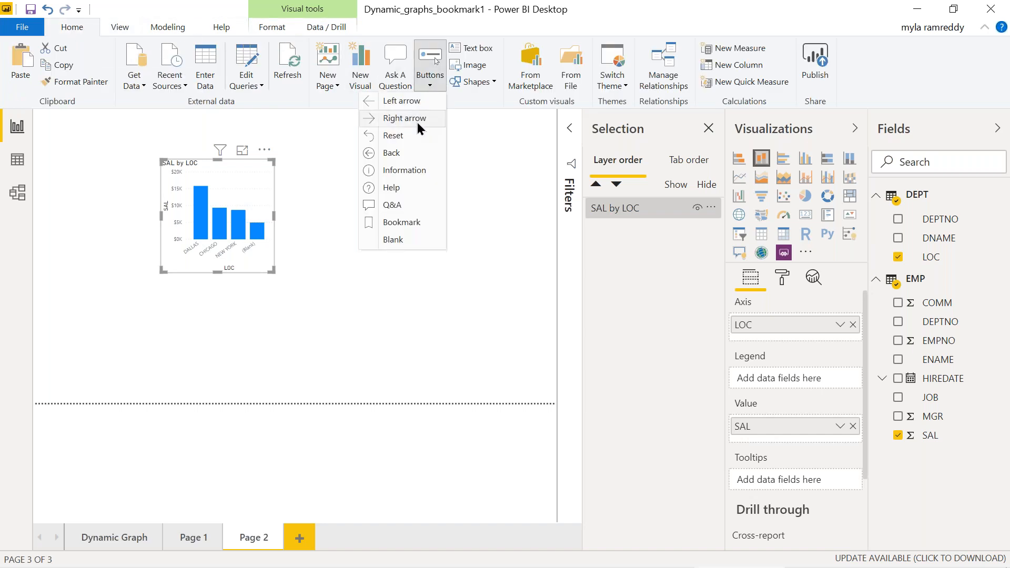
left_click(402, 238)
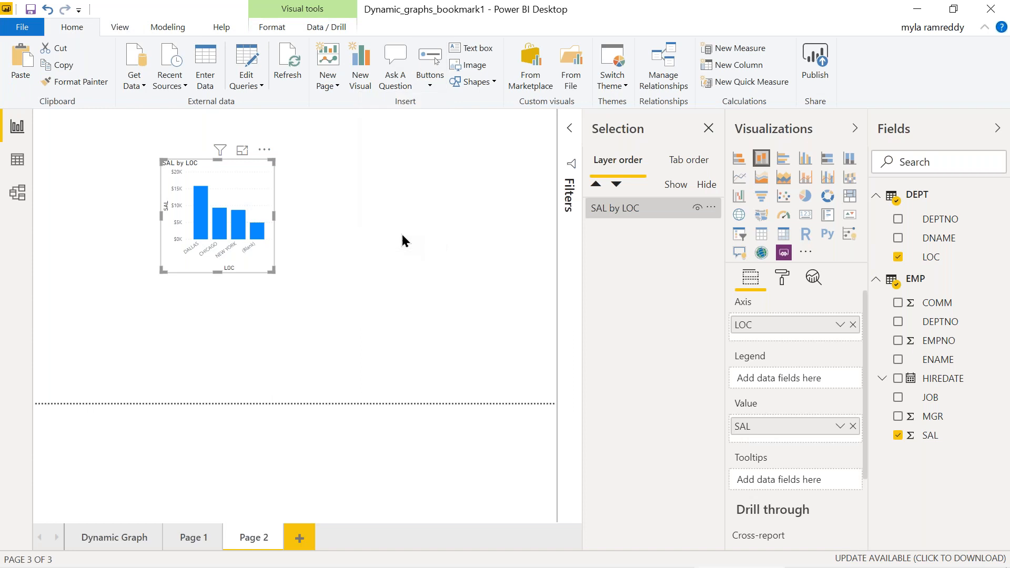
left_click_drag(62, 125, 410, 182)
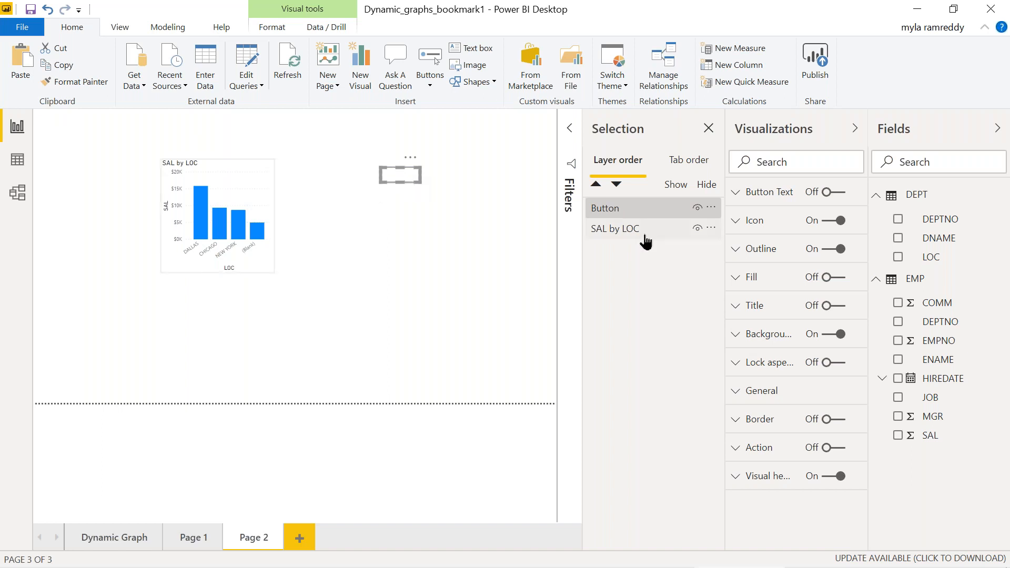
left_click(752, 336)
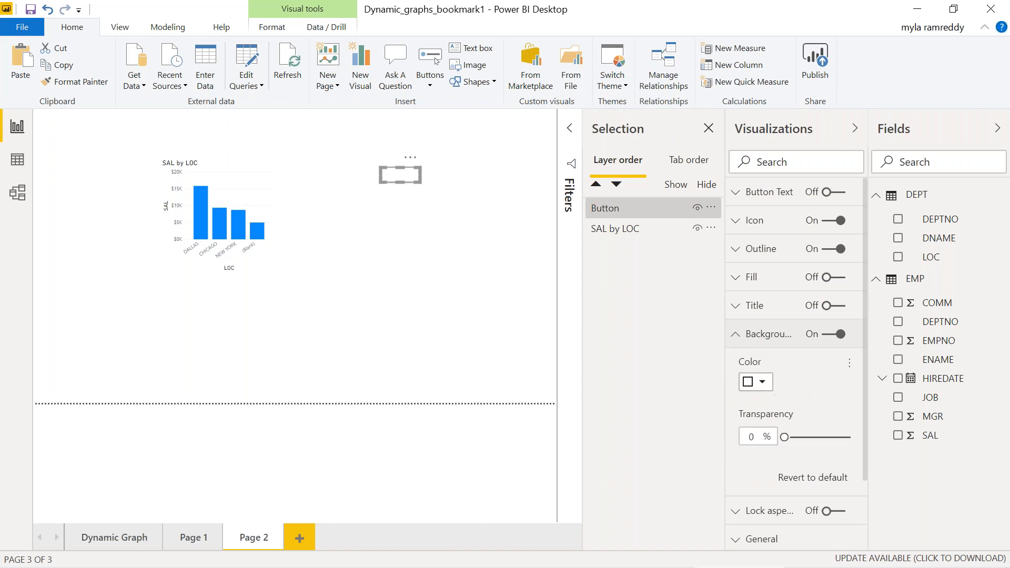
left_click(763, 385)
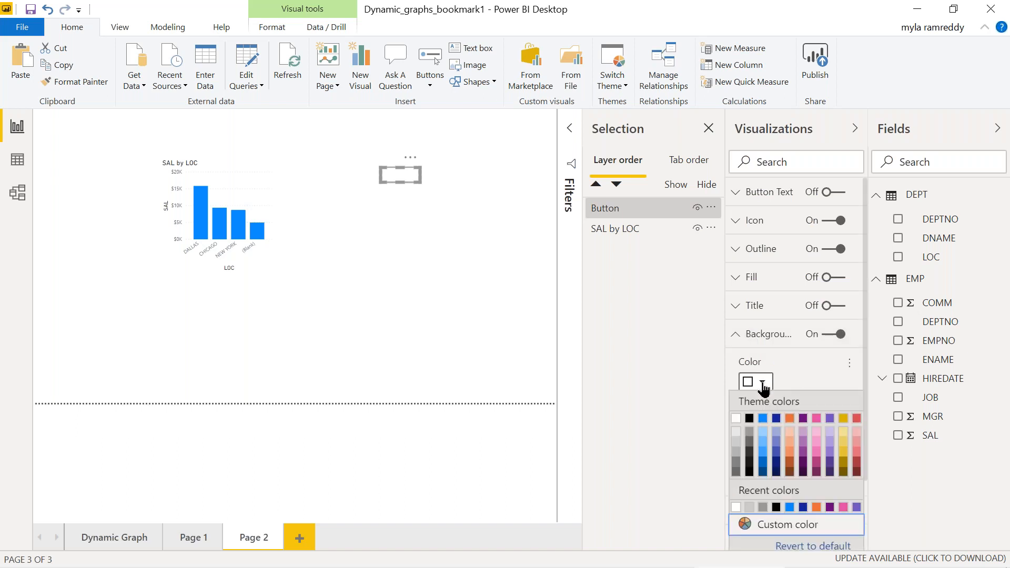
left_click(763, 418)
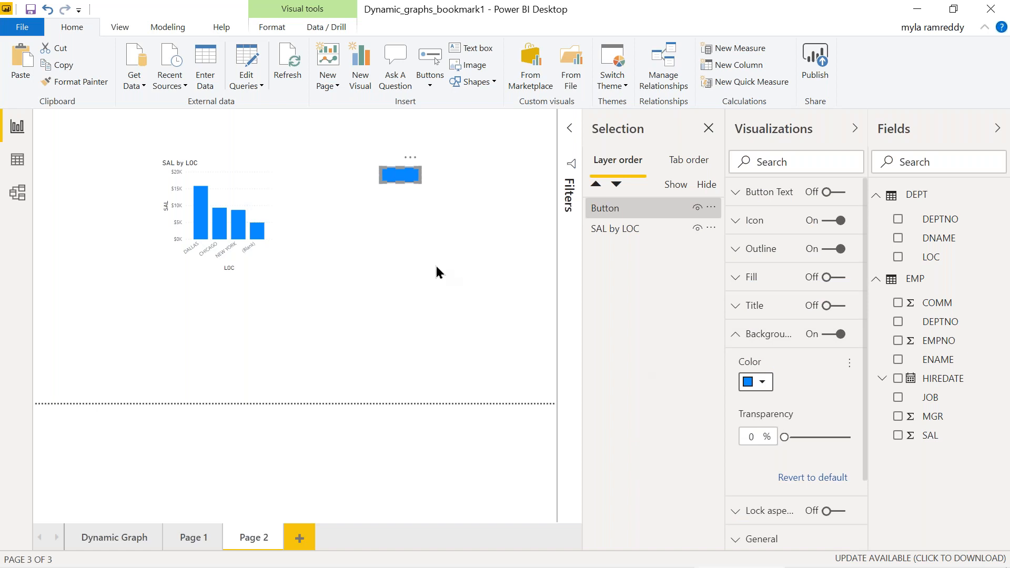
left_click(447, 284)
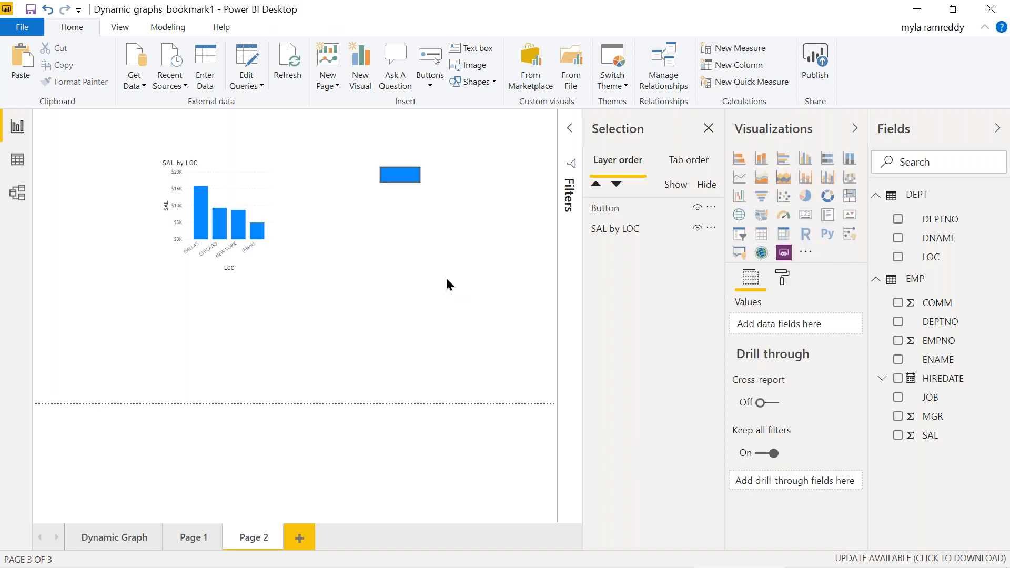
Step: Duplicate the blue button three times and stack the copies directly below the original
left_click(404, 178)
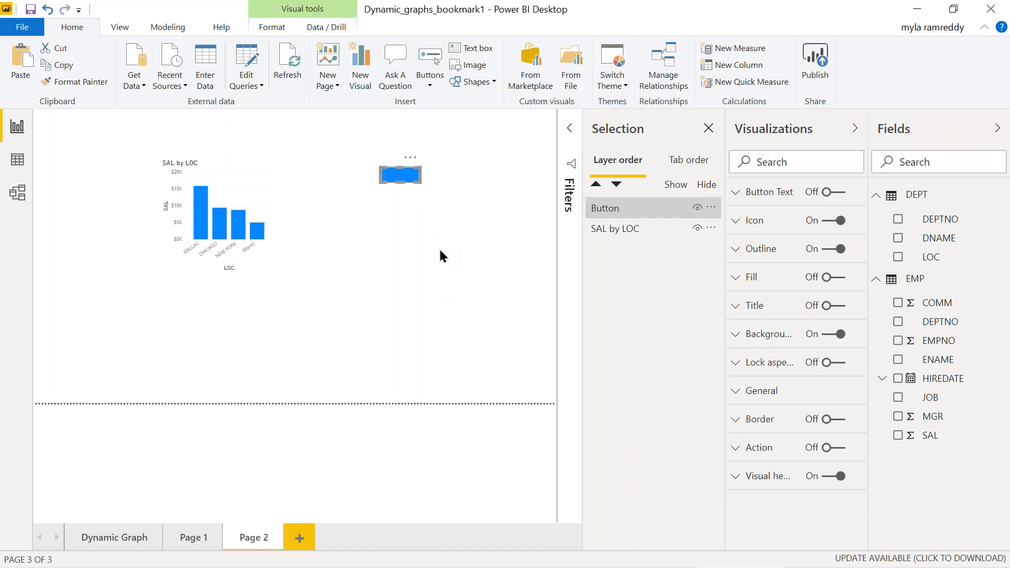
key("ctrl+v")
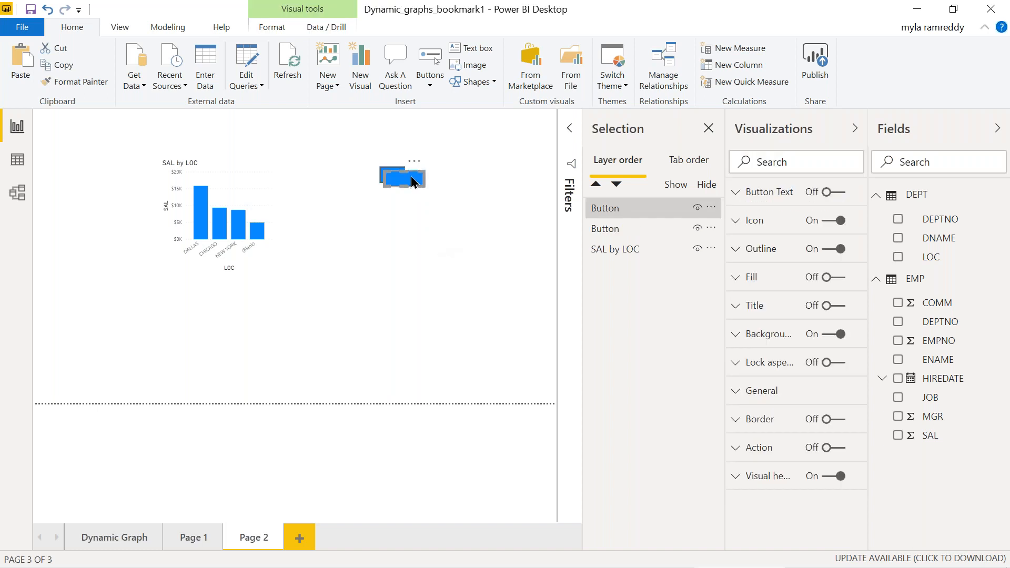
left_click_drag(412, 182, 408, 193)
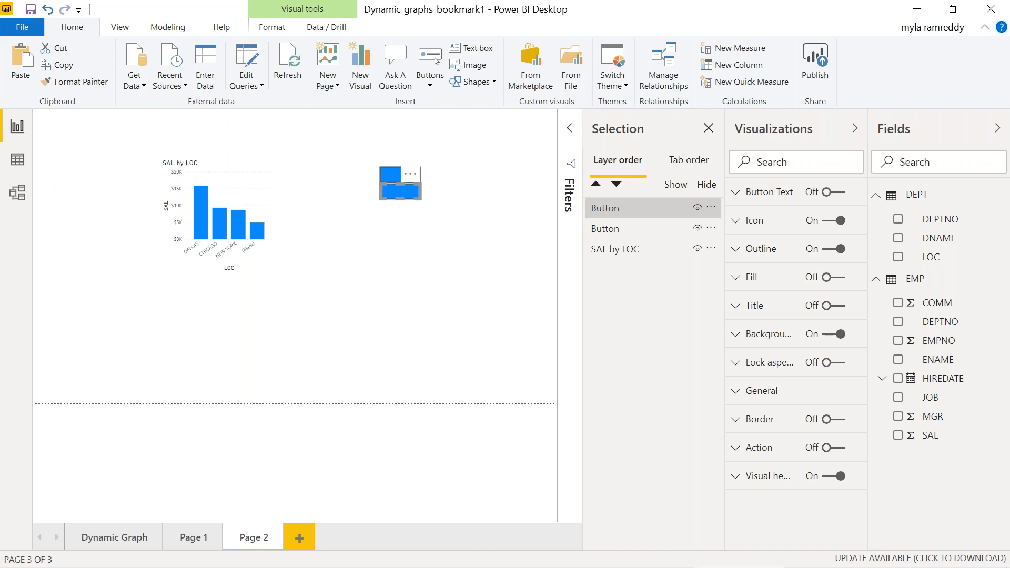
key("ctrl+v")
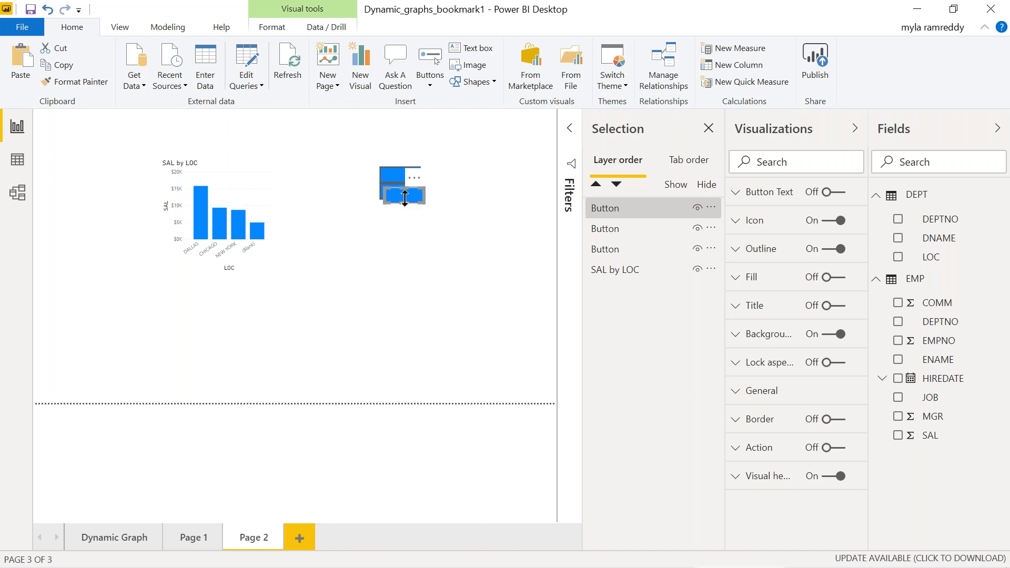
left_click_drag(397, 203, 392, 207)
key("ctrl+z")
left_click_drag(398, 200, 389, 211)
key("ctrl+c")
key("ctrl+v")
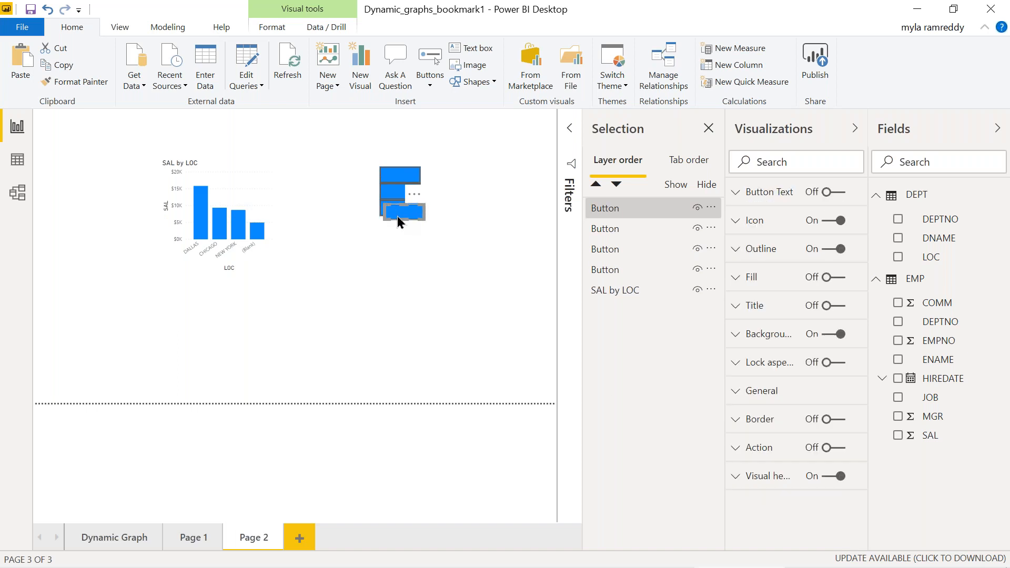
left_click_drag(399, 215, 394, 228)
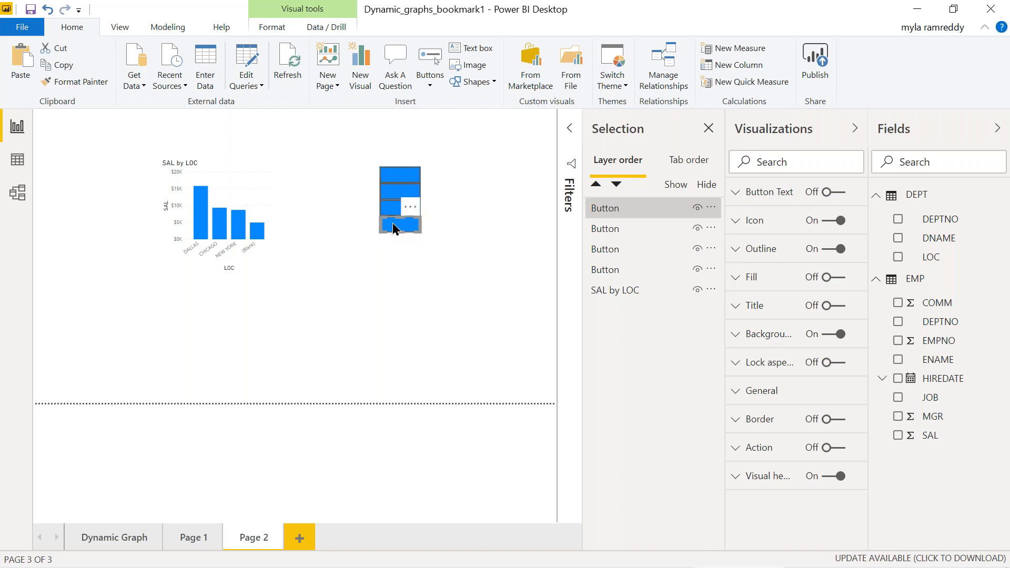
left_click(451, 190)
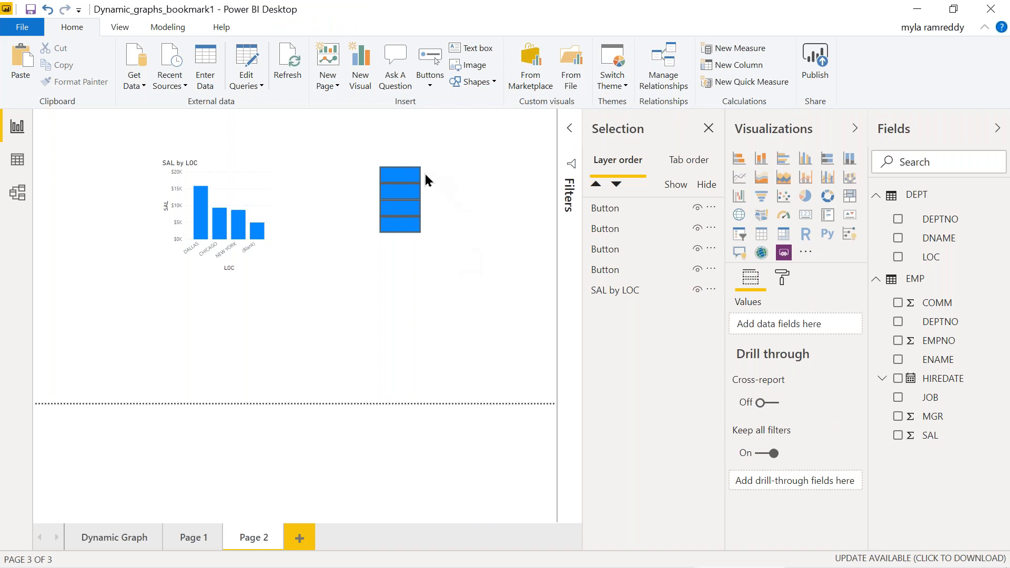
Step: Set the background colors of the second, third and fourth buttons to red, purple and gold
left_click(408, 196)
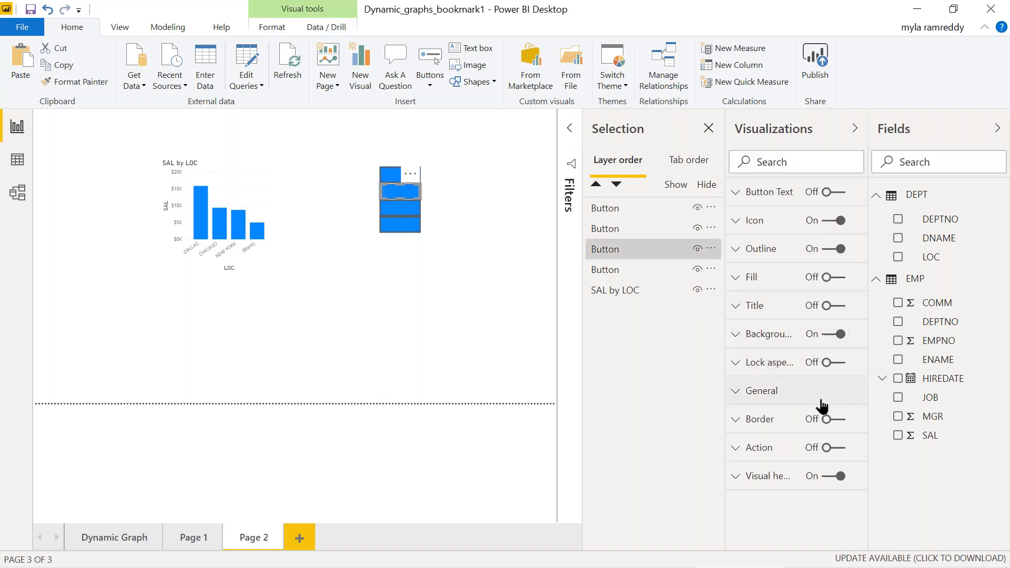
left_click(777, 341)
left_click(761, 385)
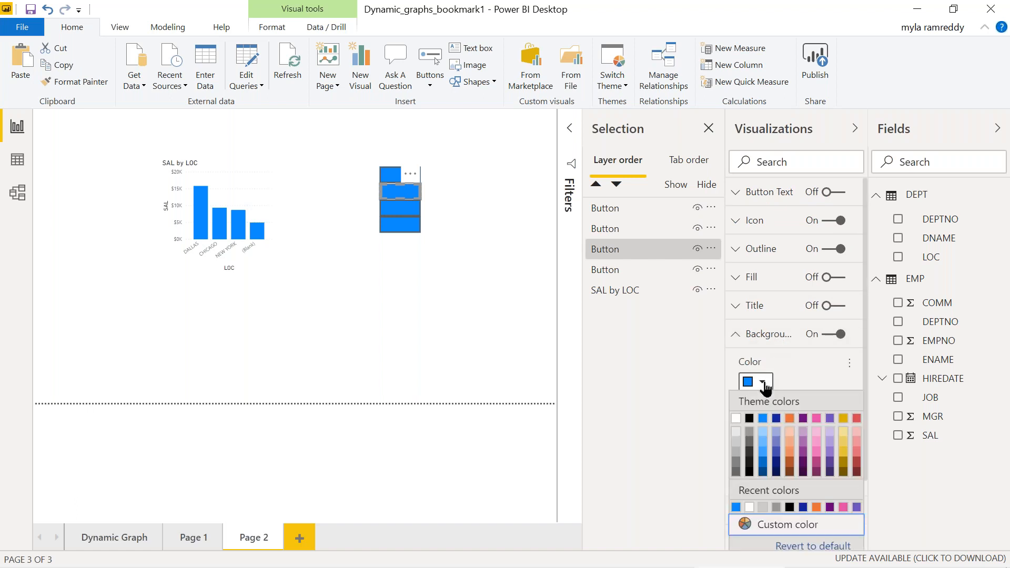
left_click(857, 418)
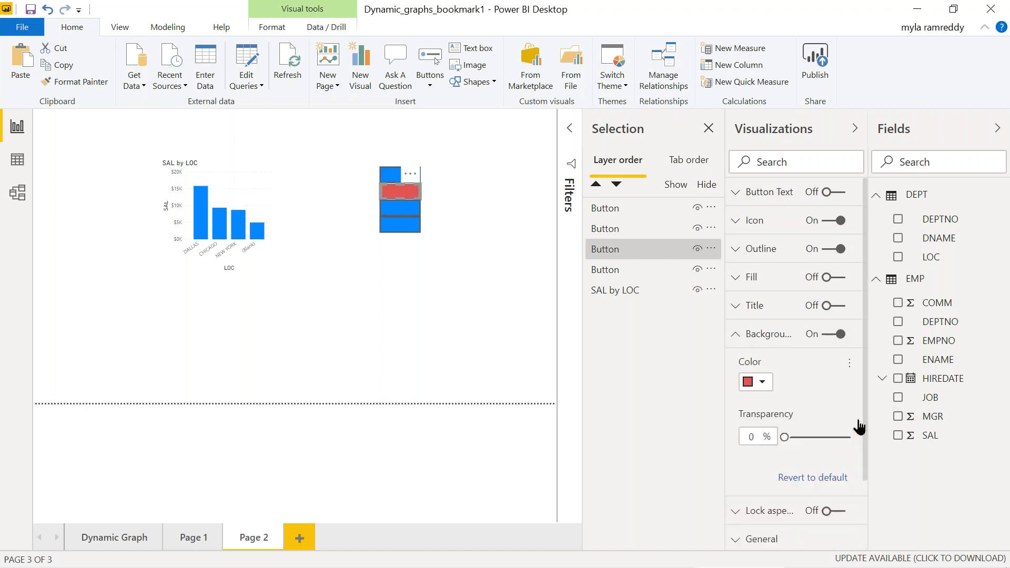
left_click(413, 217)
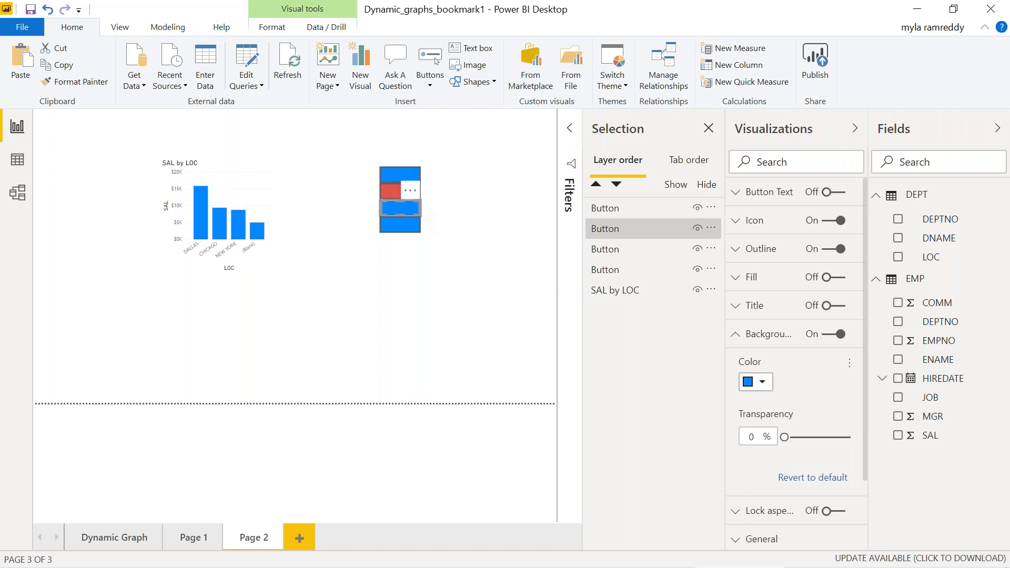
left_click(762, 382)
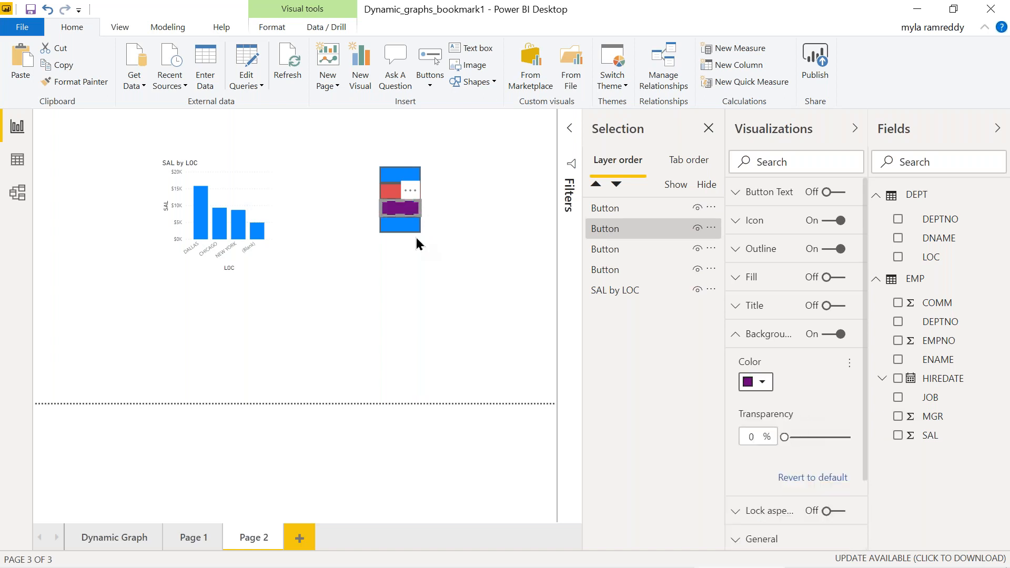
left_click(398, 225)
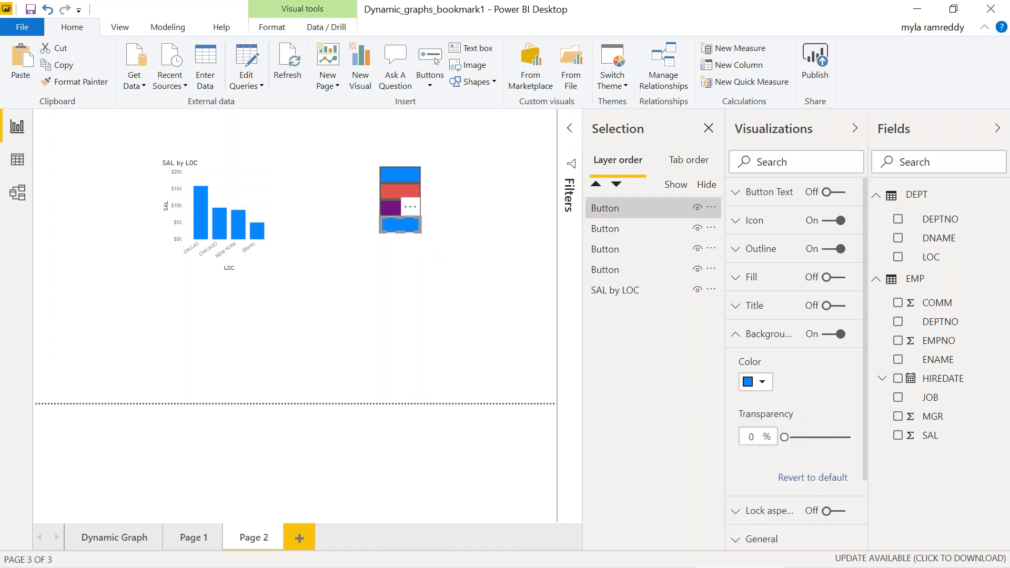
left_click(762, 383)
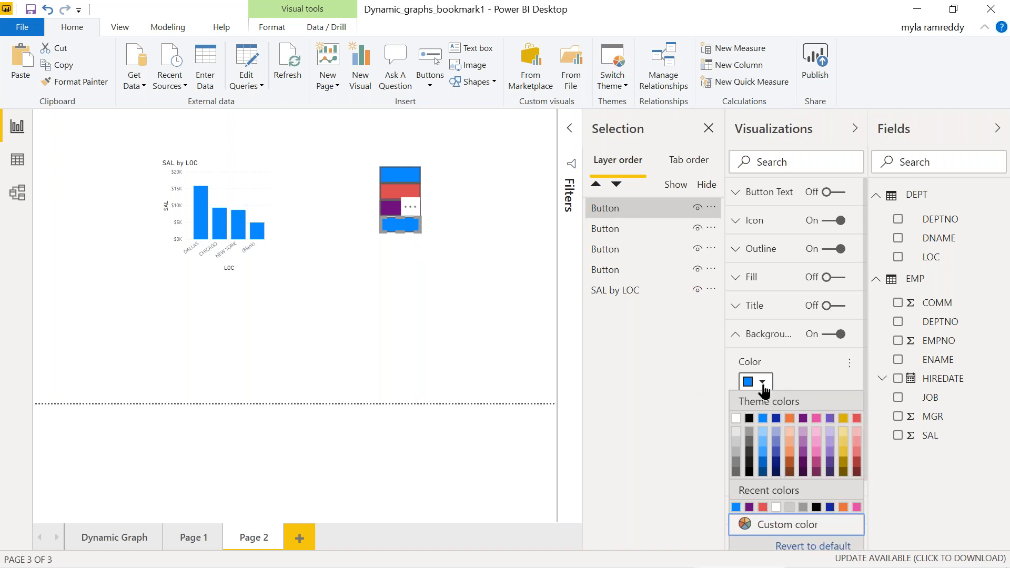
left_click(842, 418)
left_click(426, 299)
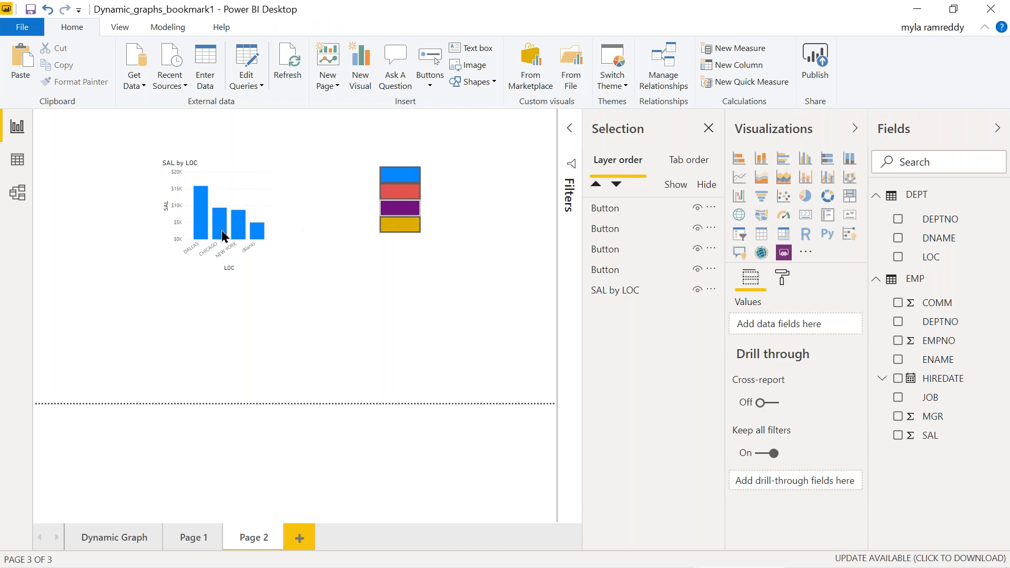
Step: Duplicate the SAL by LOC column chart and place the copy diagonally below the original, under the buttons
mouse_move(235, 232)
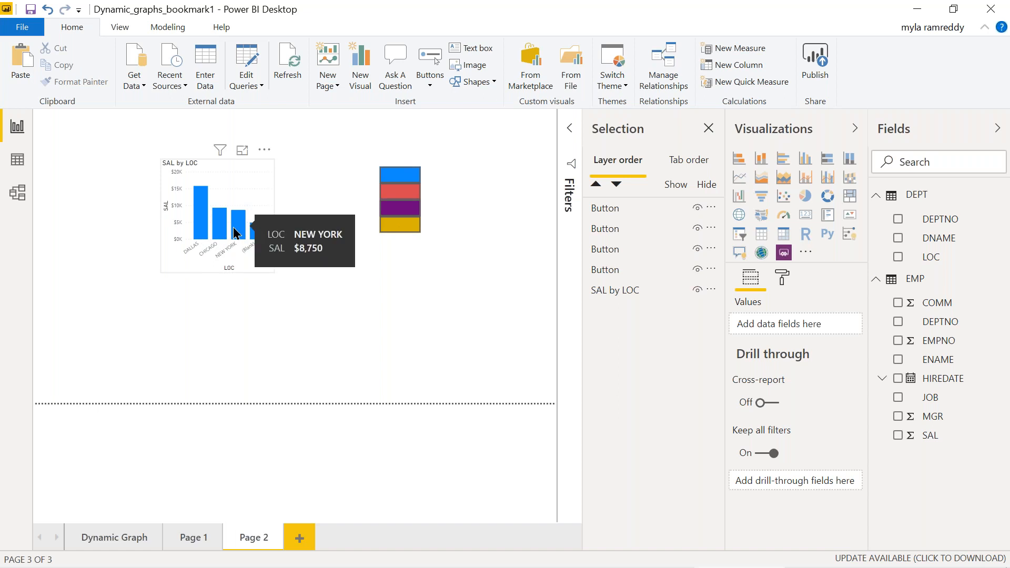
left_click(232, 178)
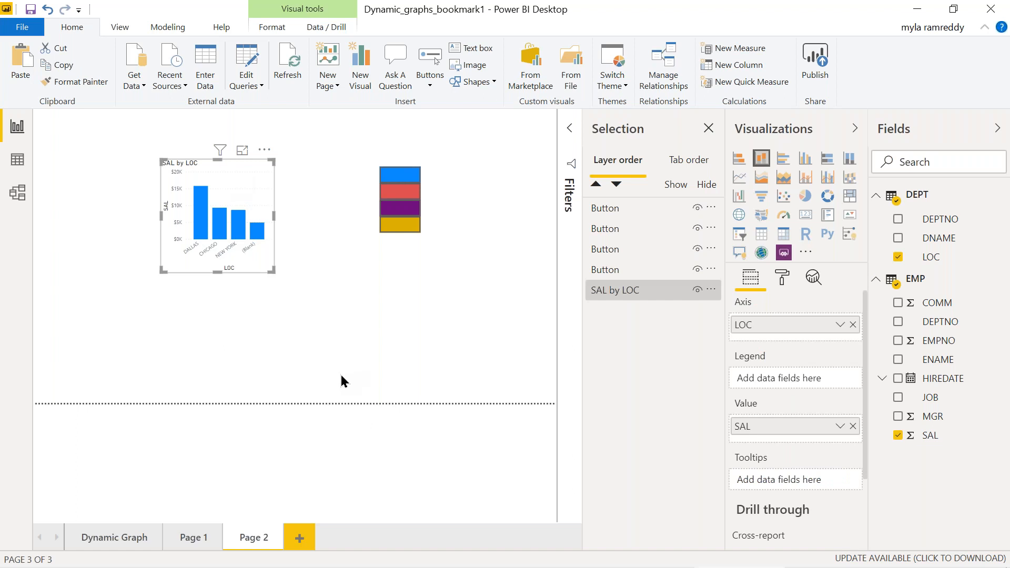
key("ctrl+c")
key("ctrl+v")
left_click_drag(232, 188, 352, 289)
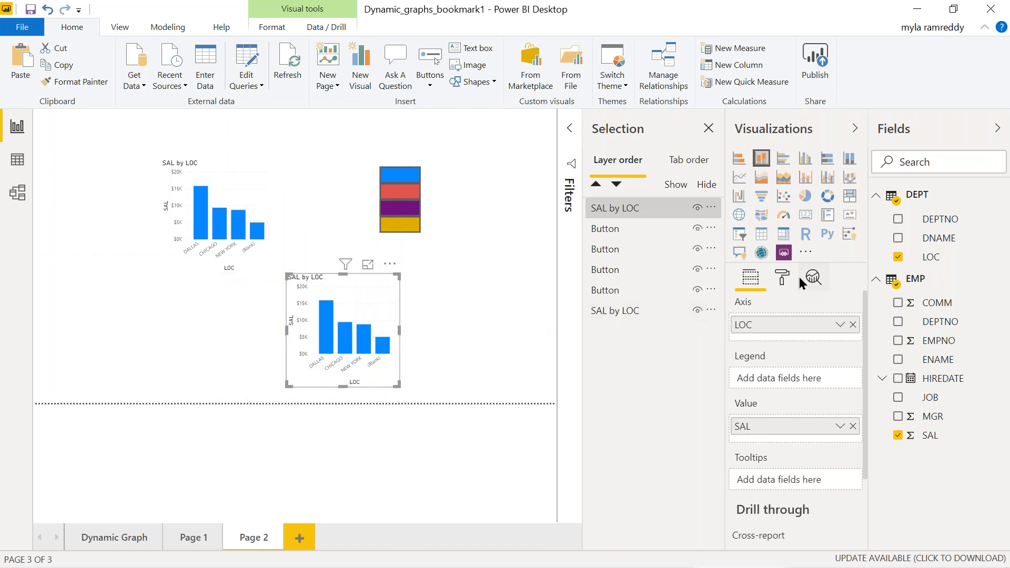
Step: Set the copied chart's default data color to red and place it over the blue chart
left_click(784, 279)
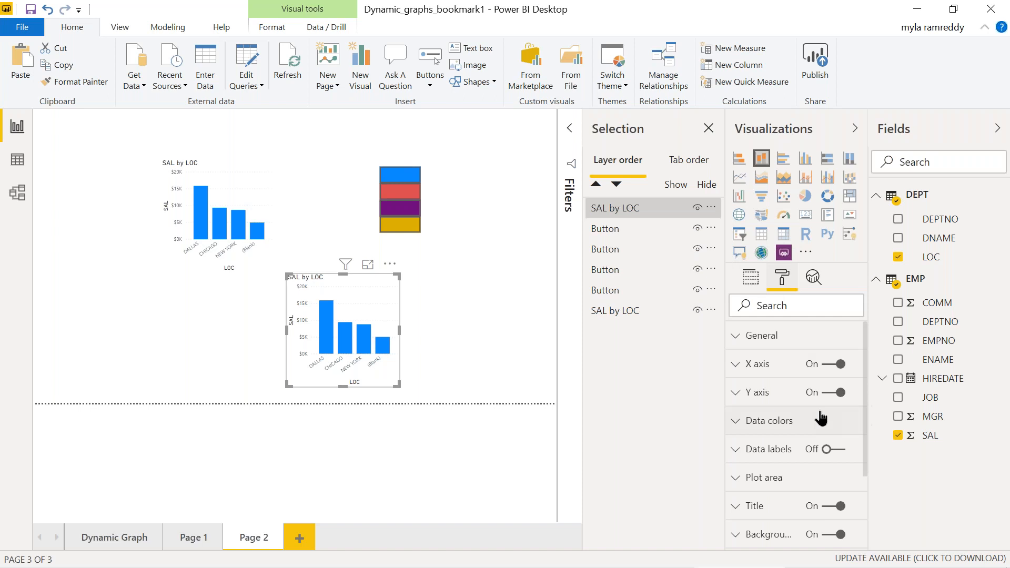
scroll(821, 418, "down", 4)
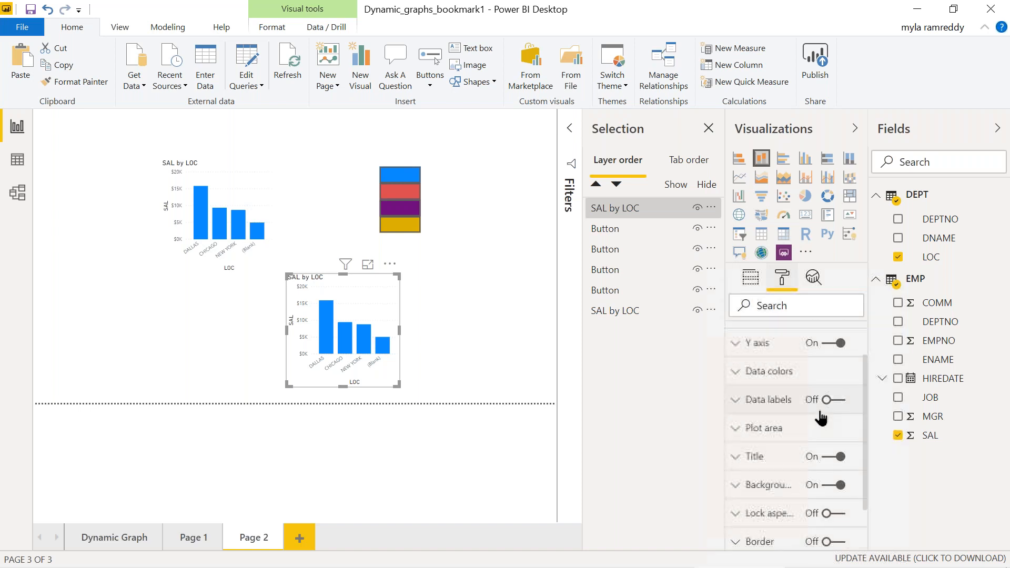
scroll(821, 418, "up", 4)
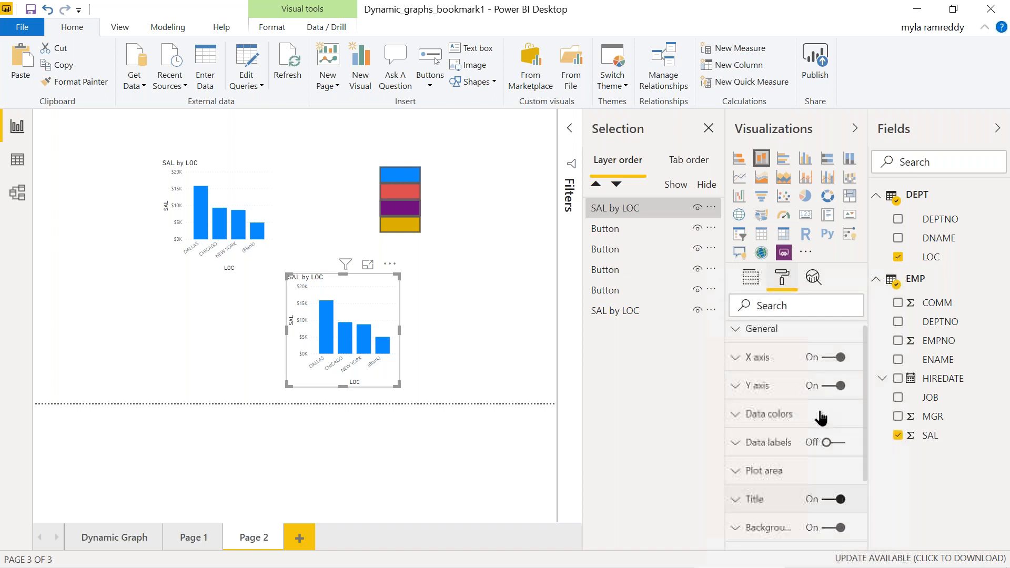
left_click(736, 428)
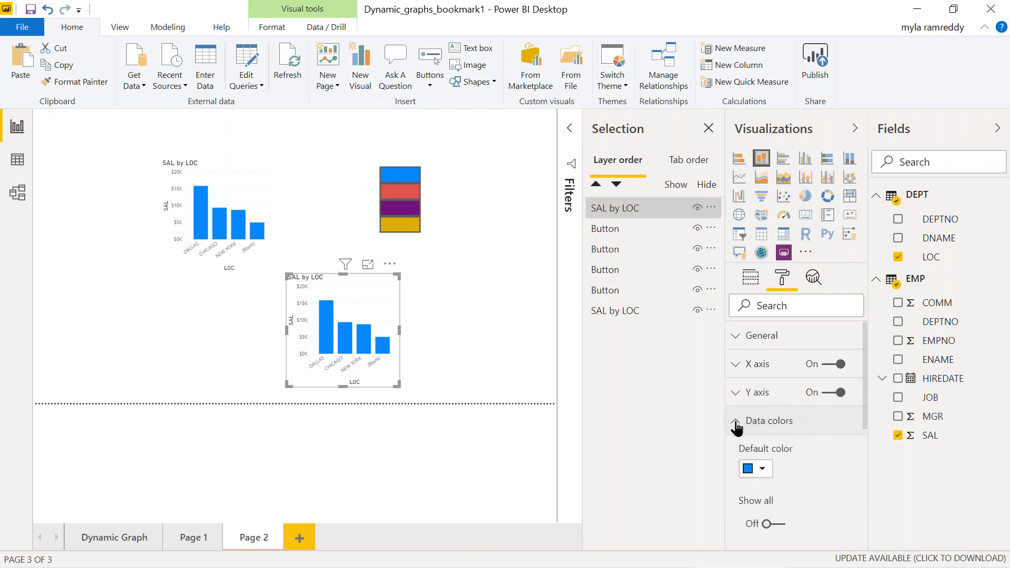
left_click(762, 474)
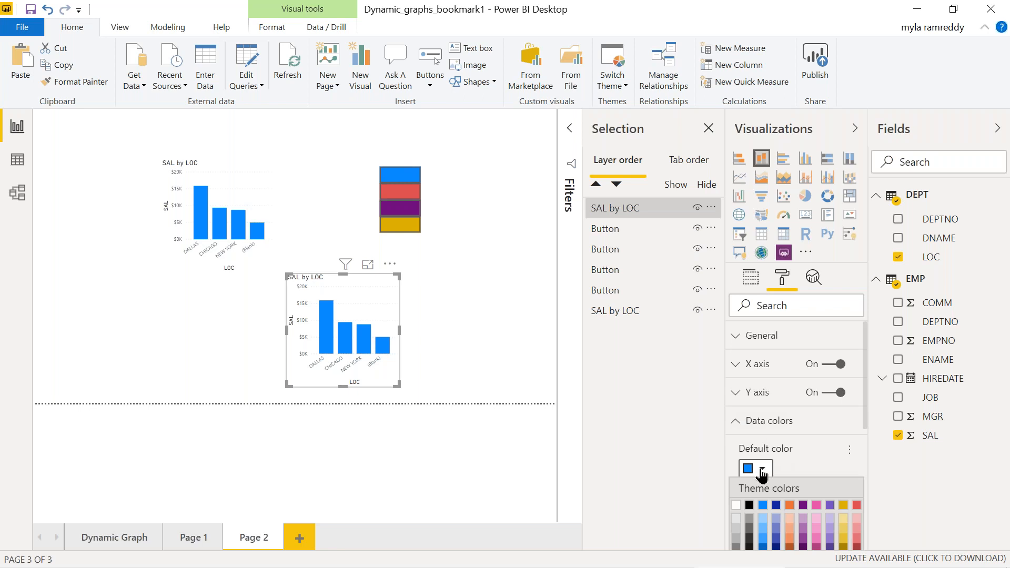
left_click(855, 507)
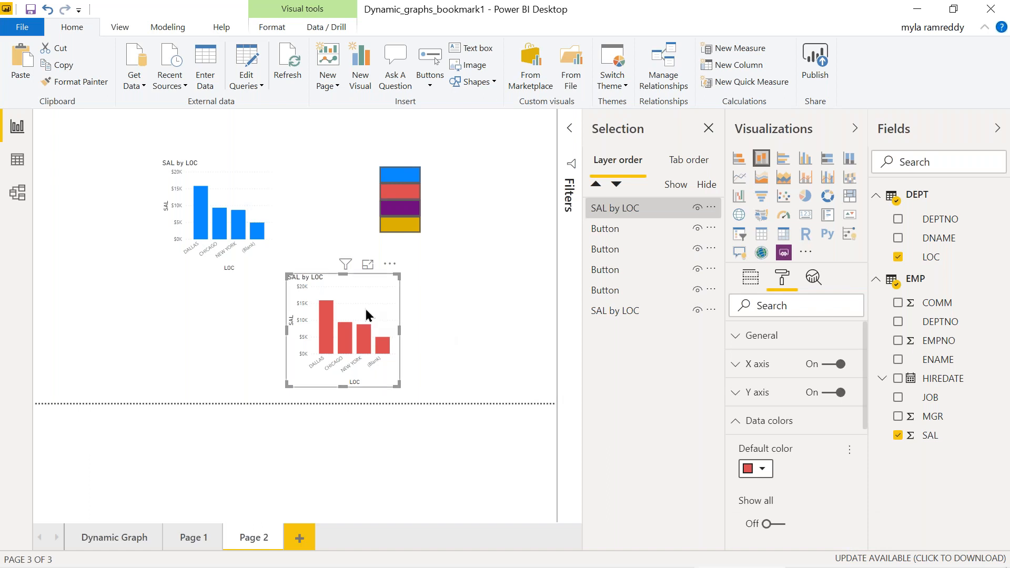
left_click_drag(364, 302, 244, 186)
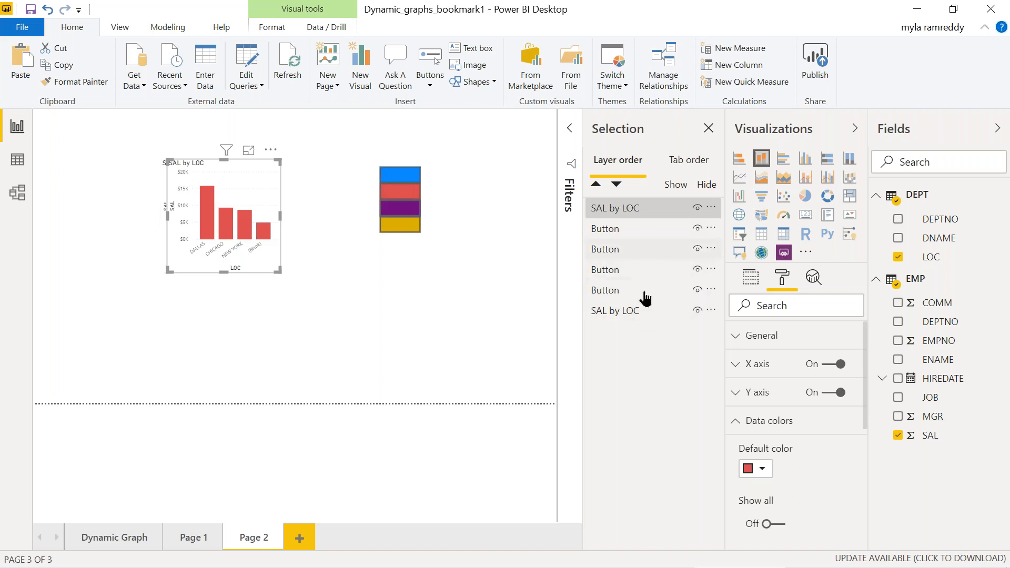
key("super")
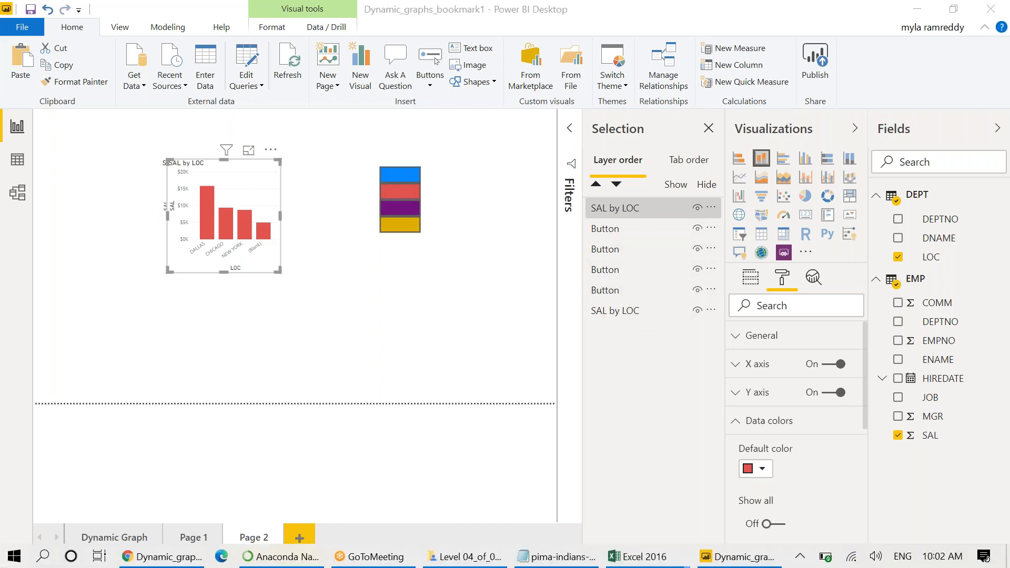
key("super")
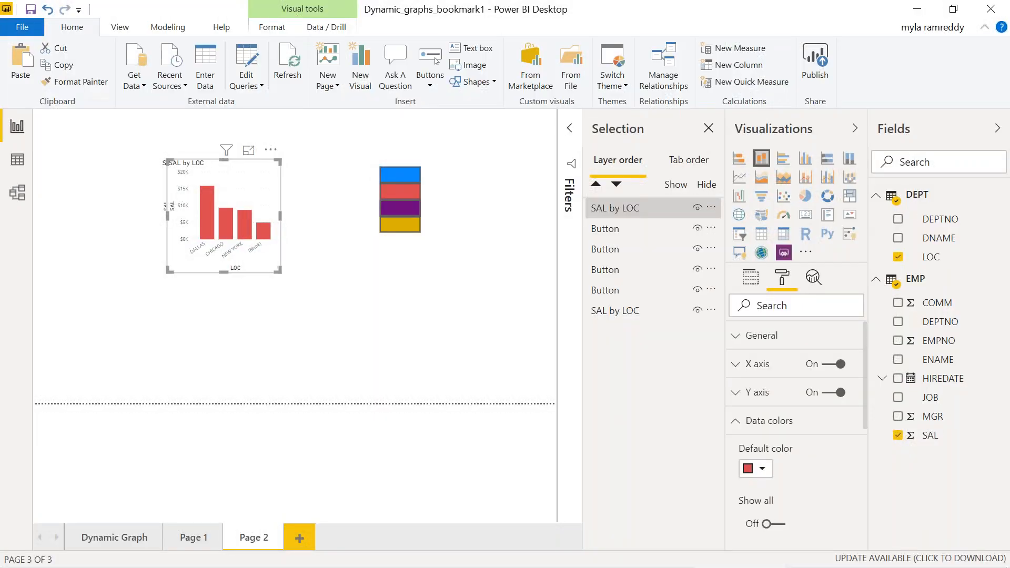